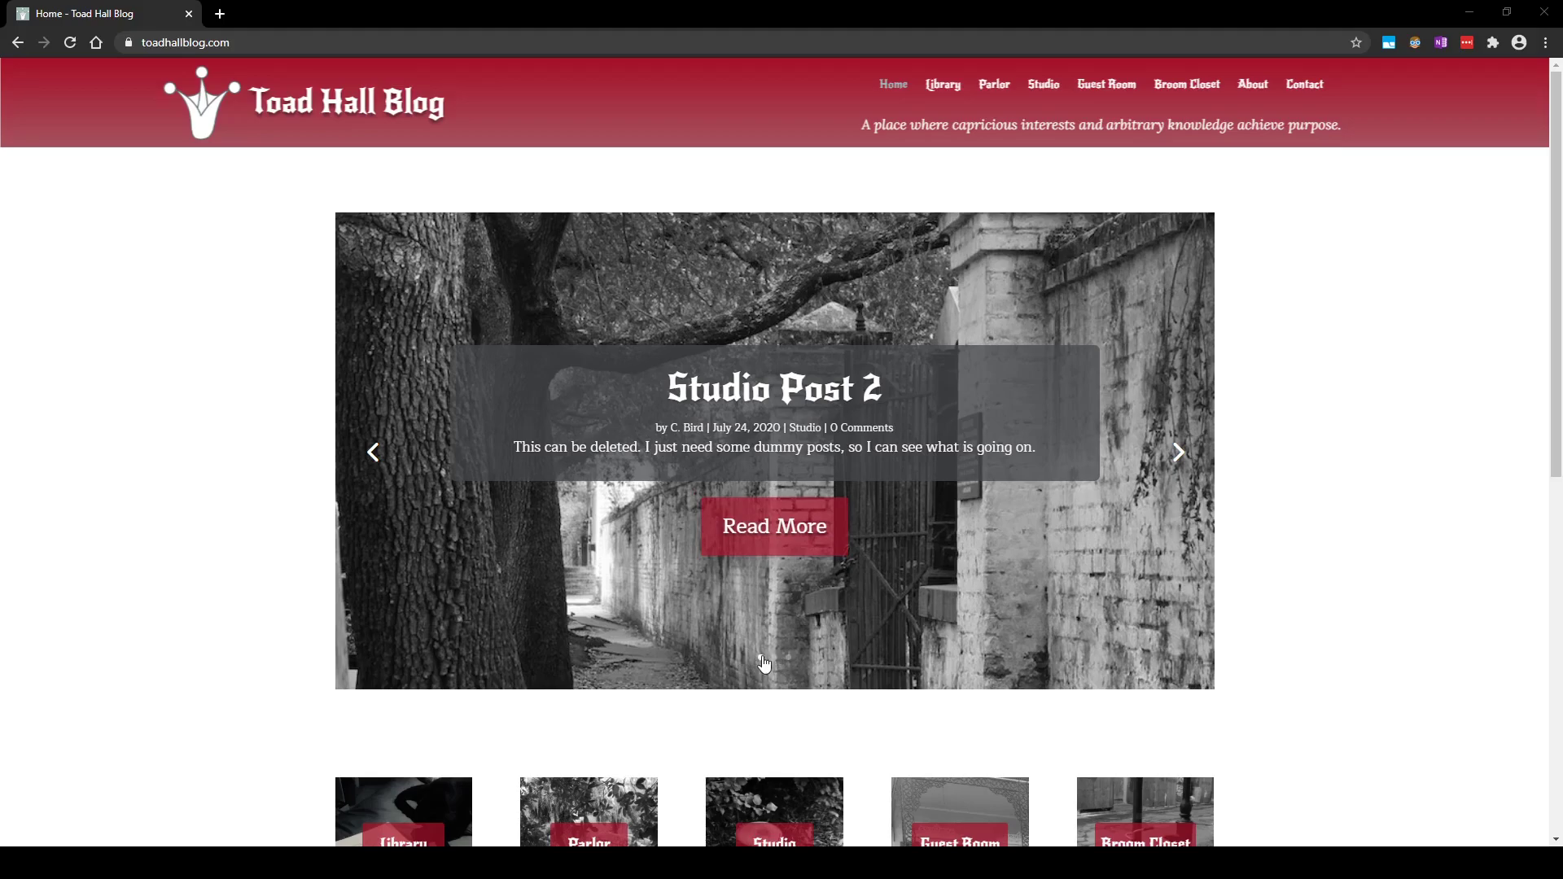
Cycle through the featured post slider on the home page and look over the room links, author section and contact form.
left_click(1180, 456)
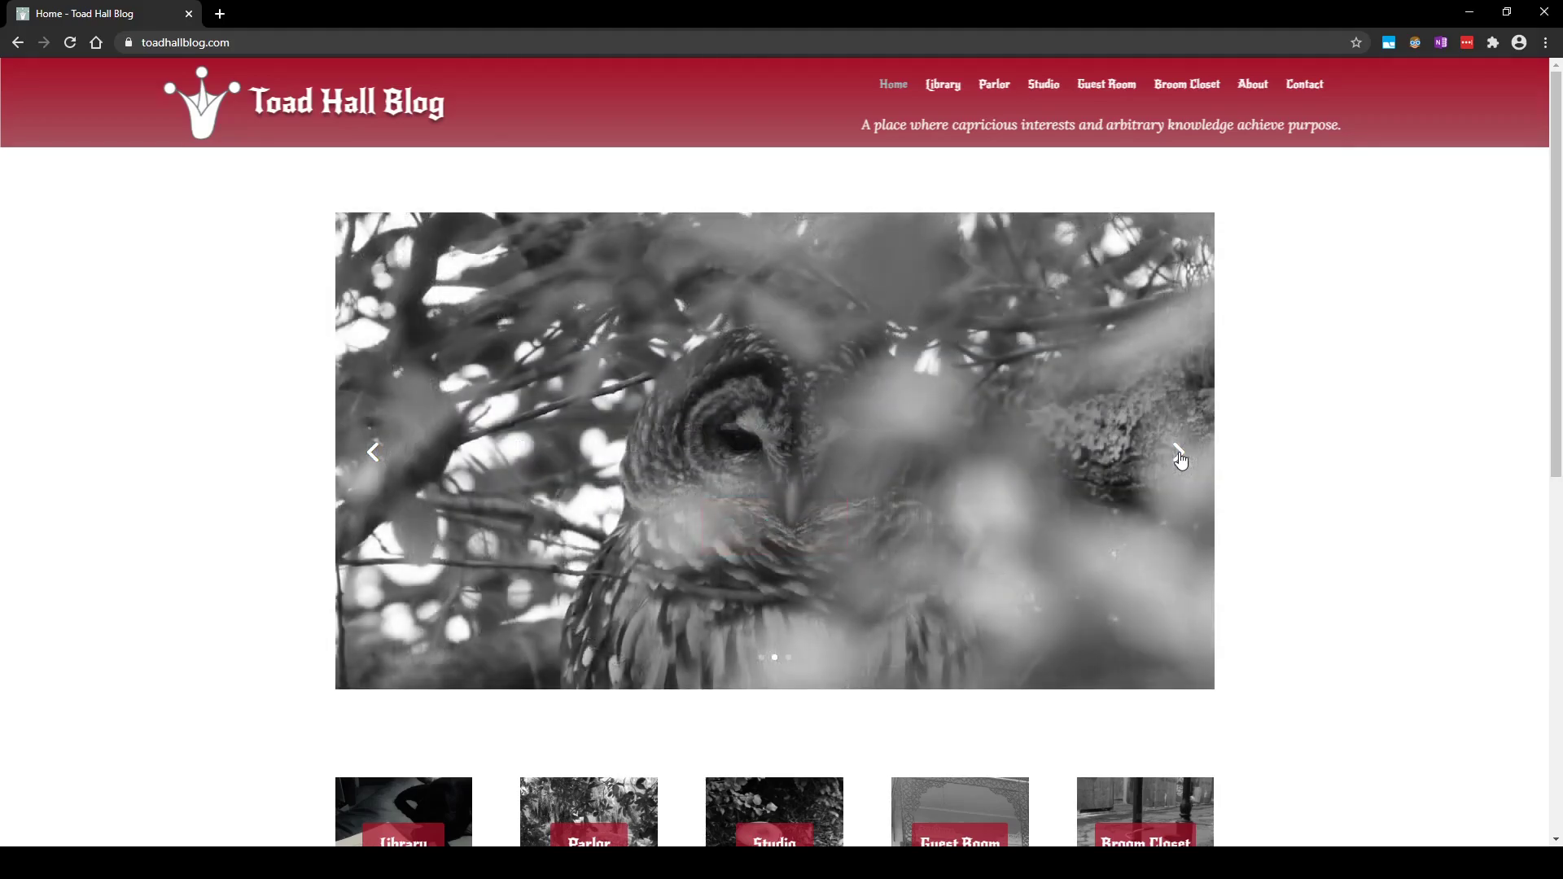
left_click(1180, 456)
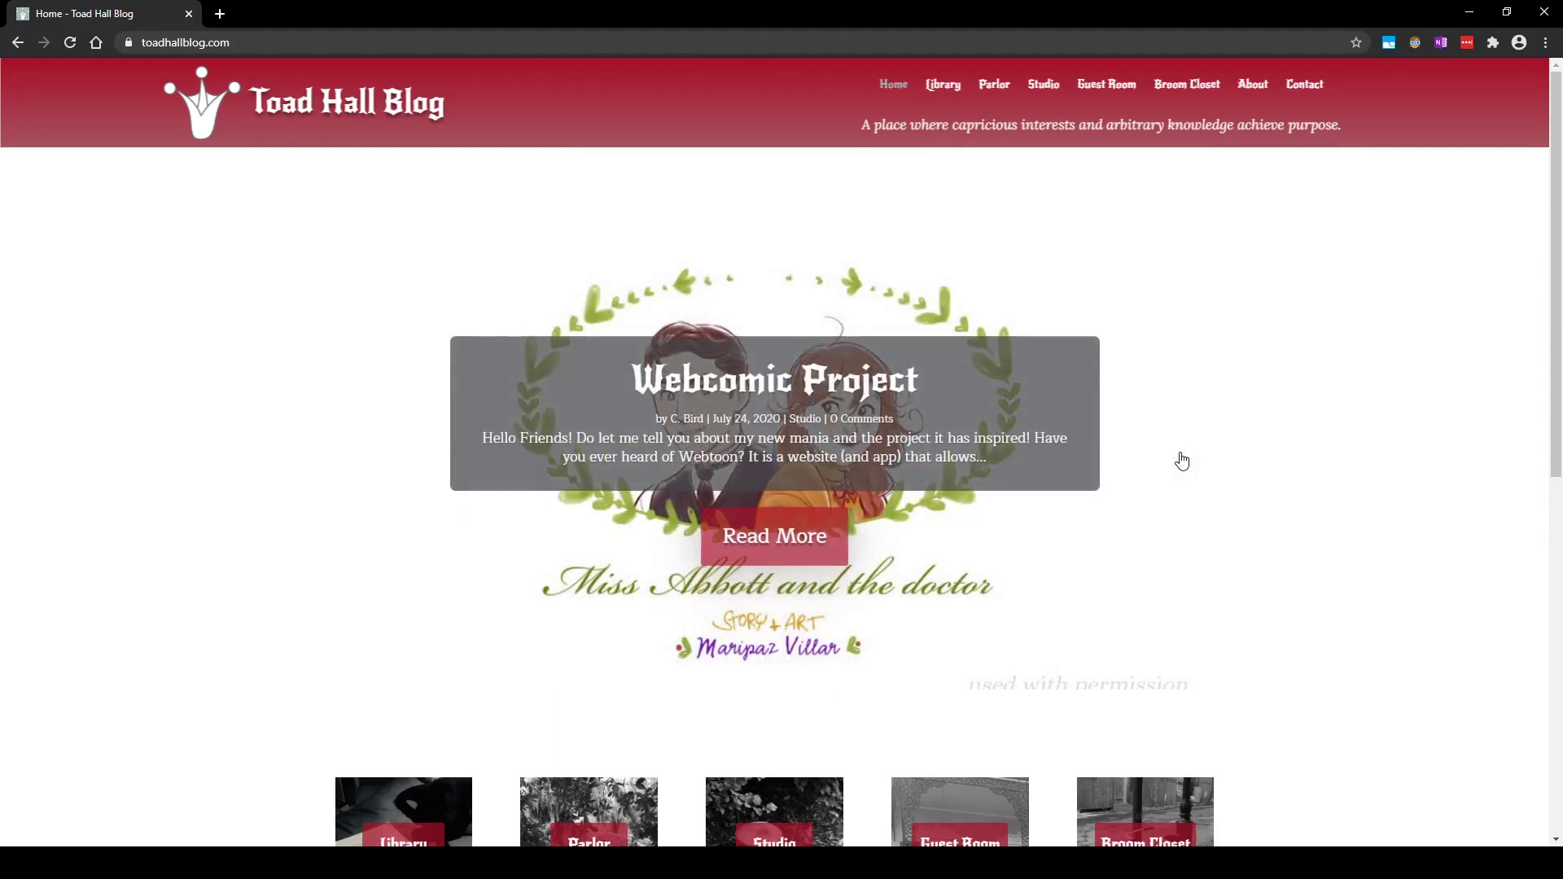
left_click(1182, 461)
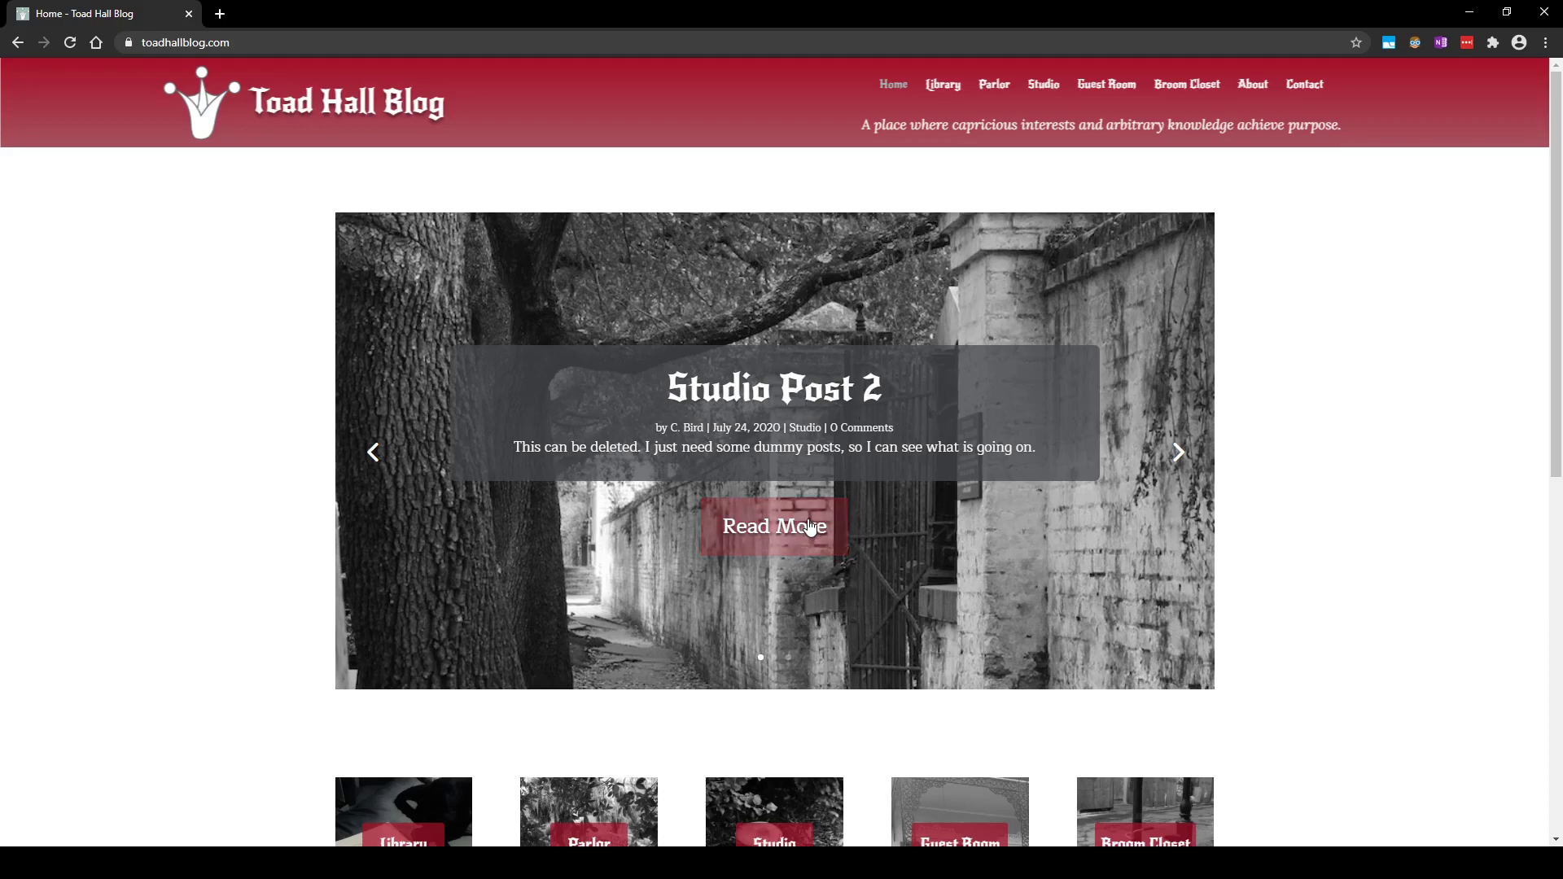
scroll(861, 360, "down", 3)
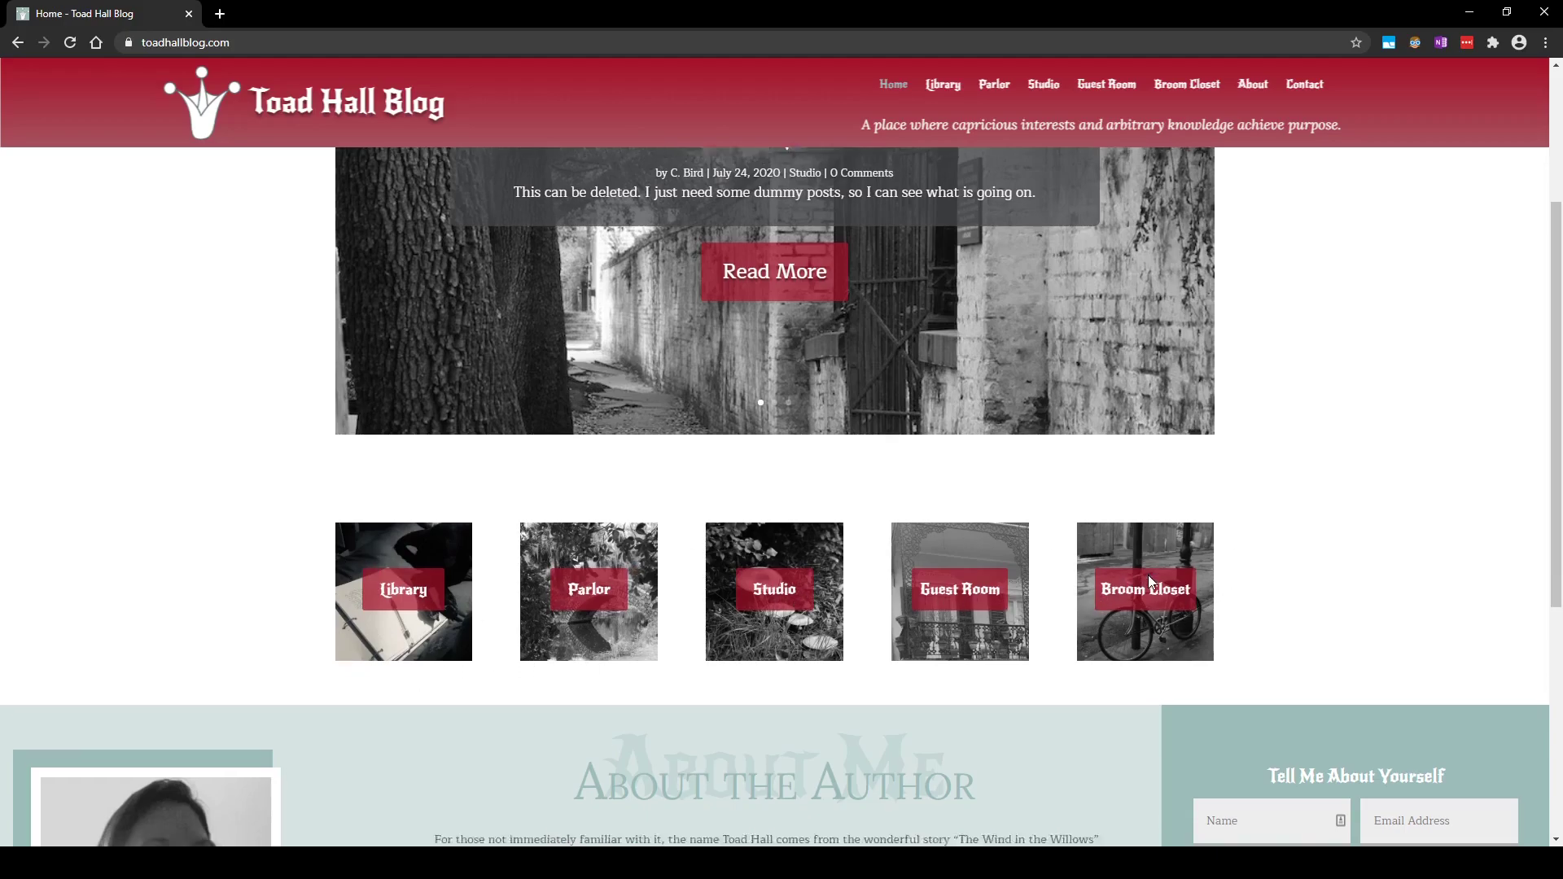
scroll(1148, 574, "down", 2)
scroll(553, 703, "down", 3)
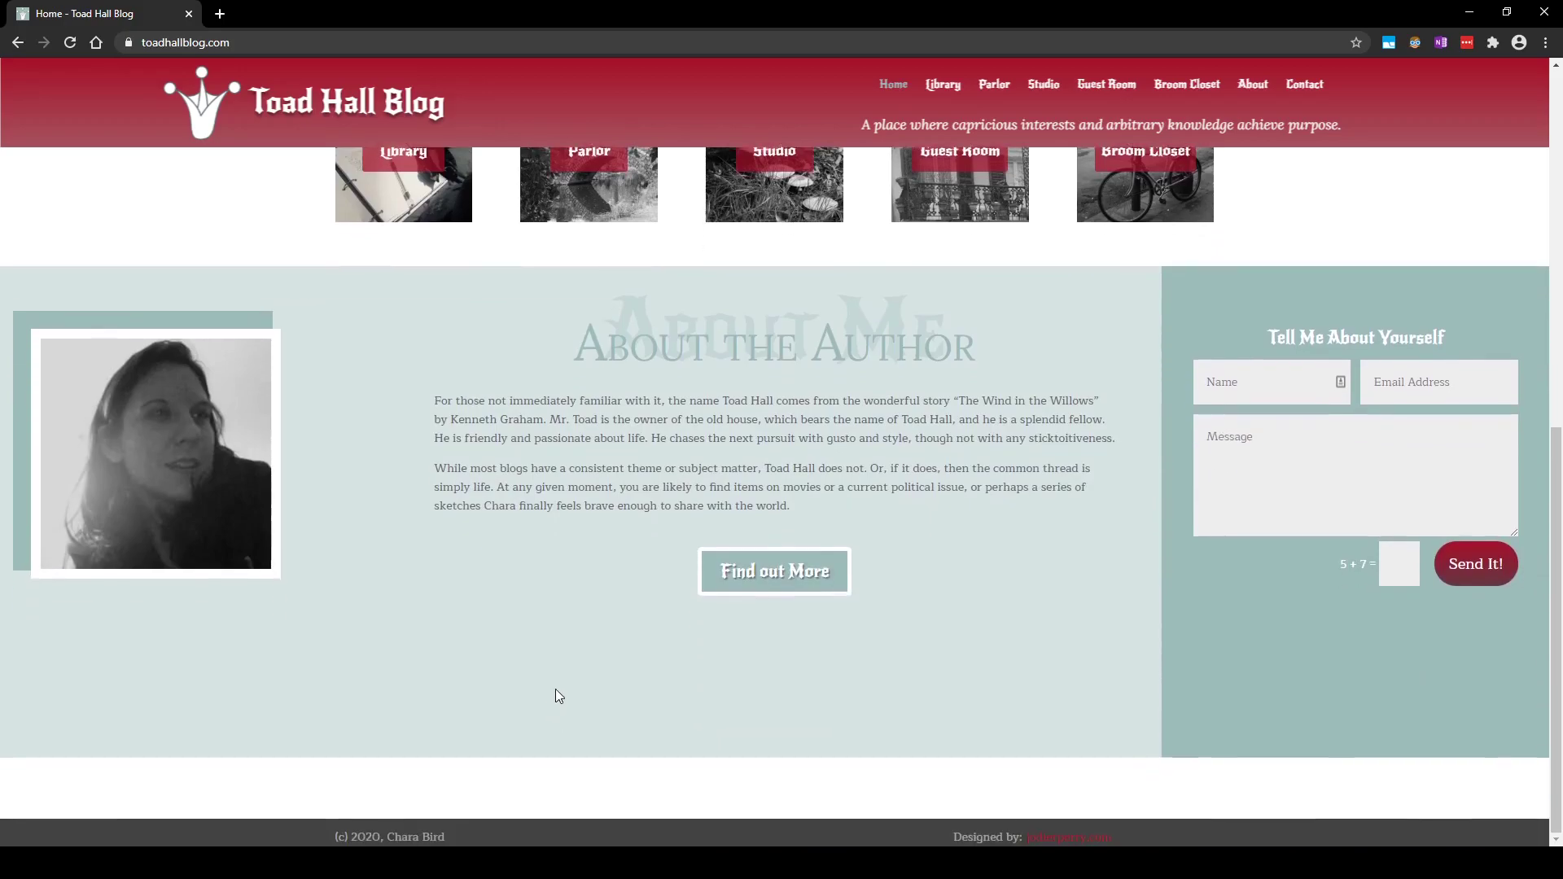
scroll(912, 653, "up", 8)
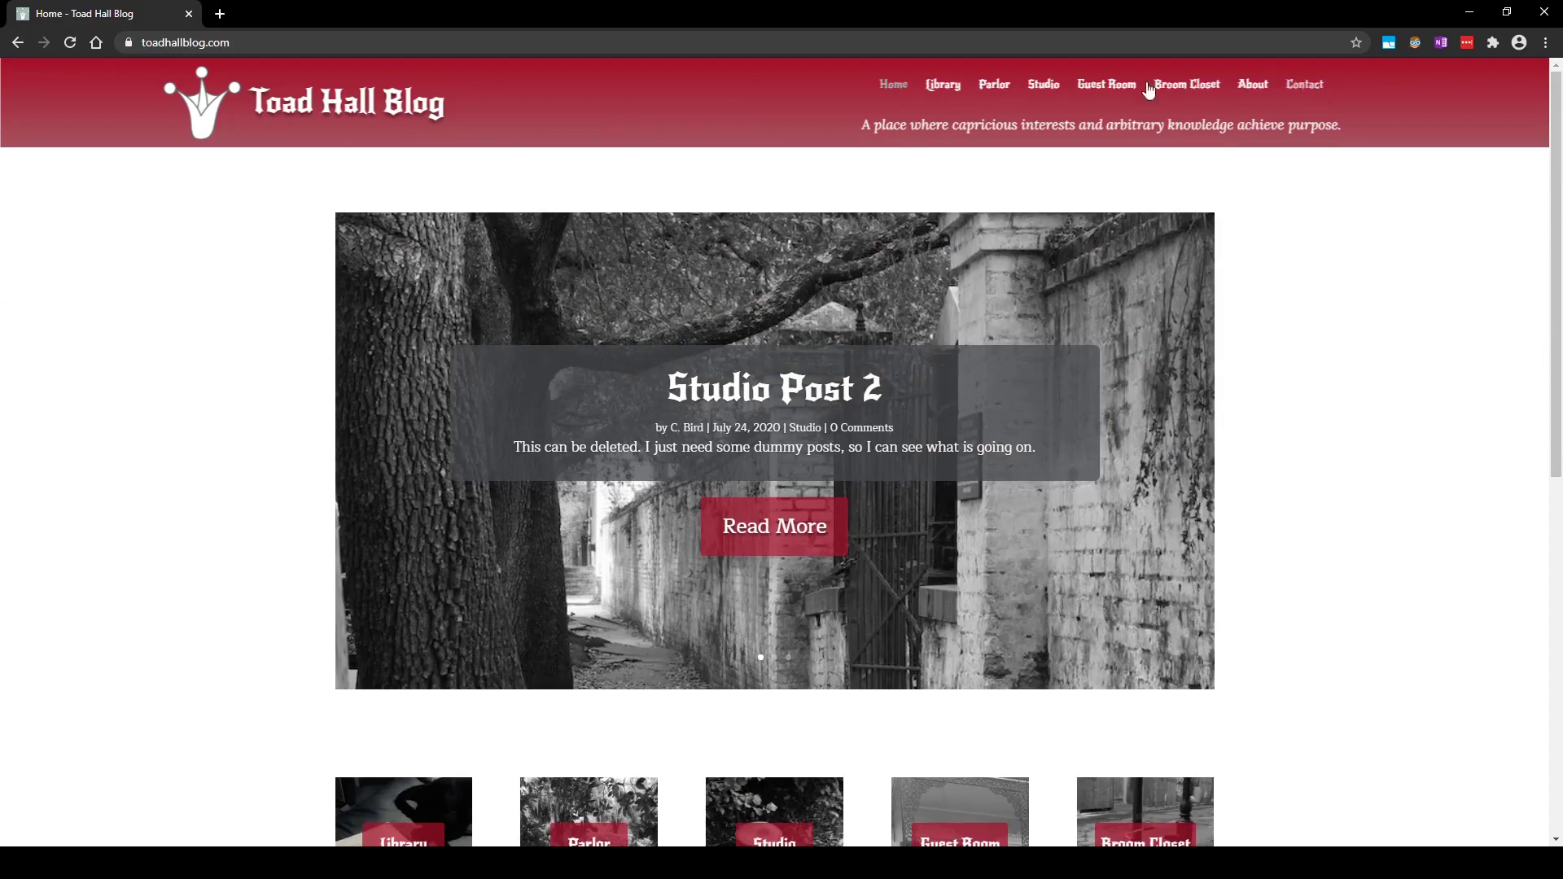
Examine the Library category page down to its footer and return to the home page.
left_click(939, 90)
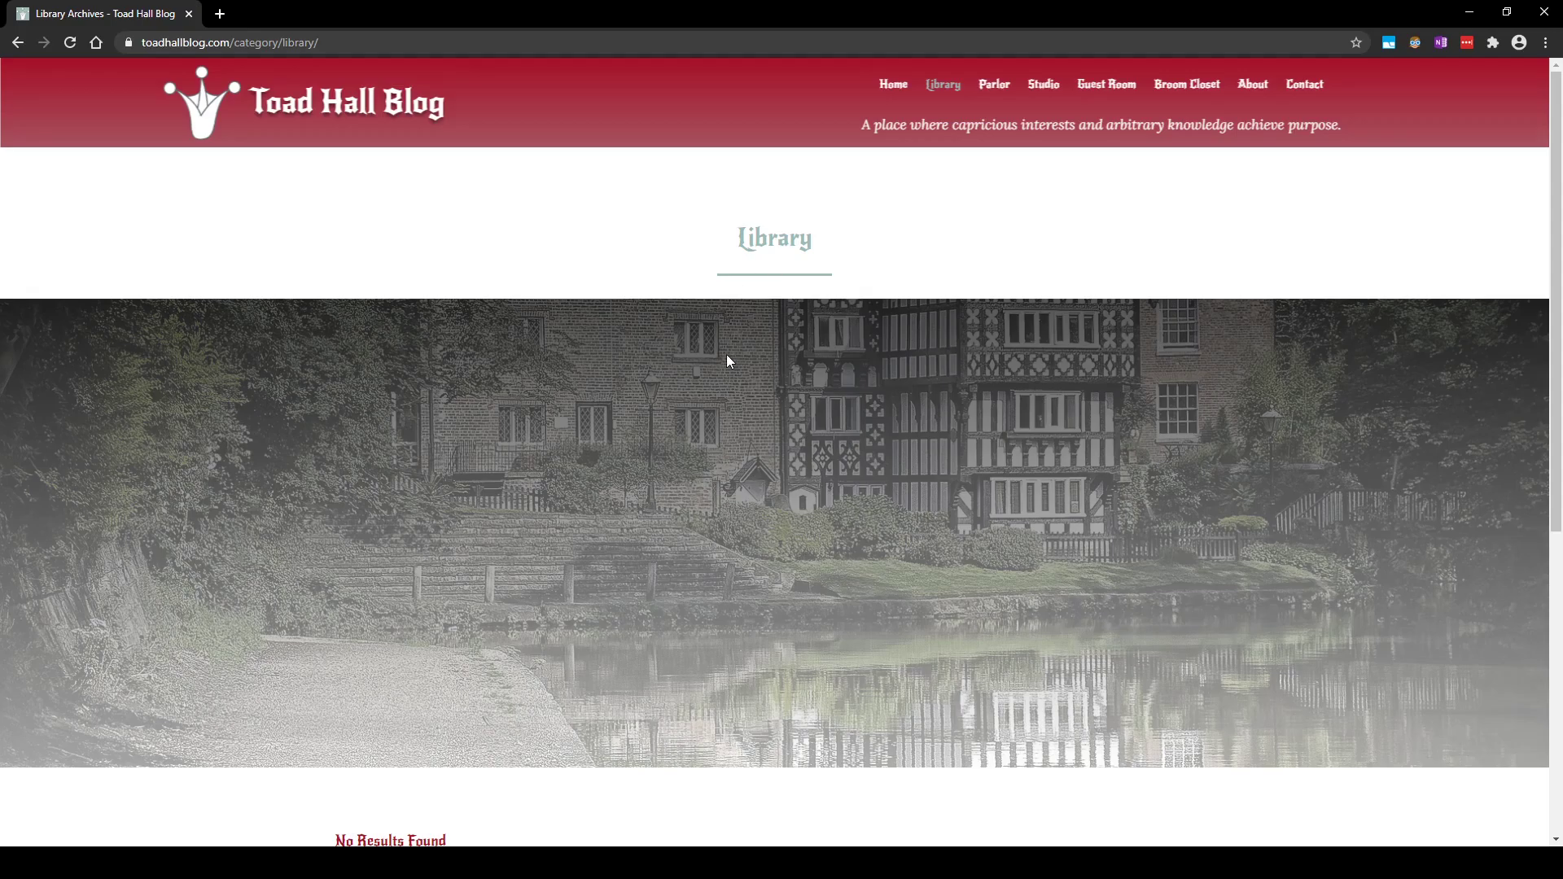
scroll(727, 361, "down", 3)
scroll(1034, 481, "down", 3)
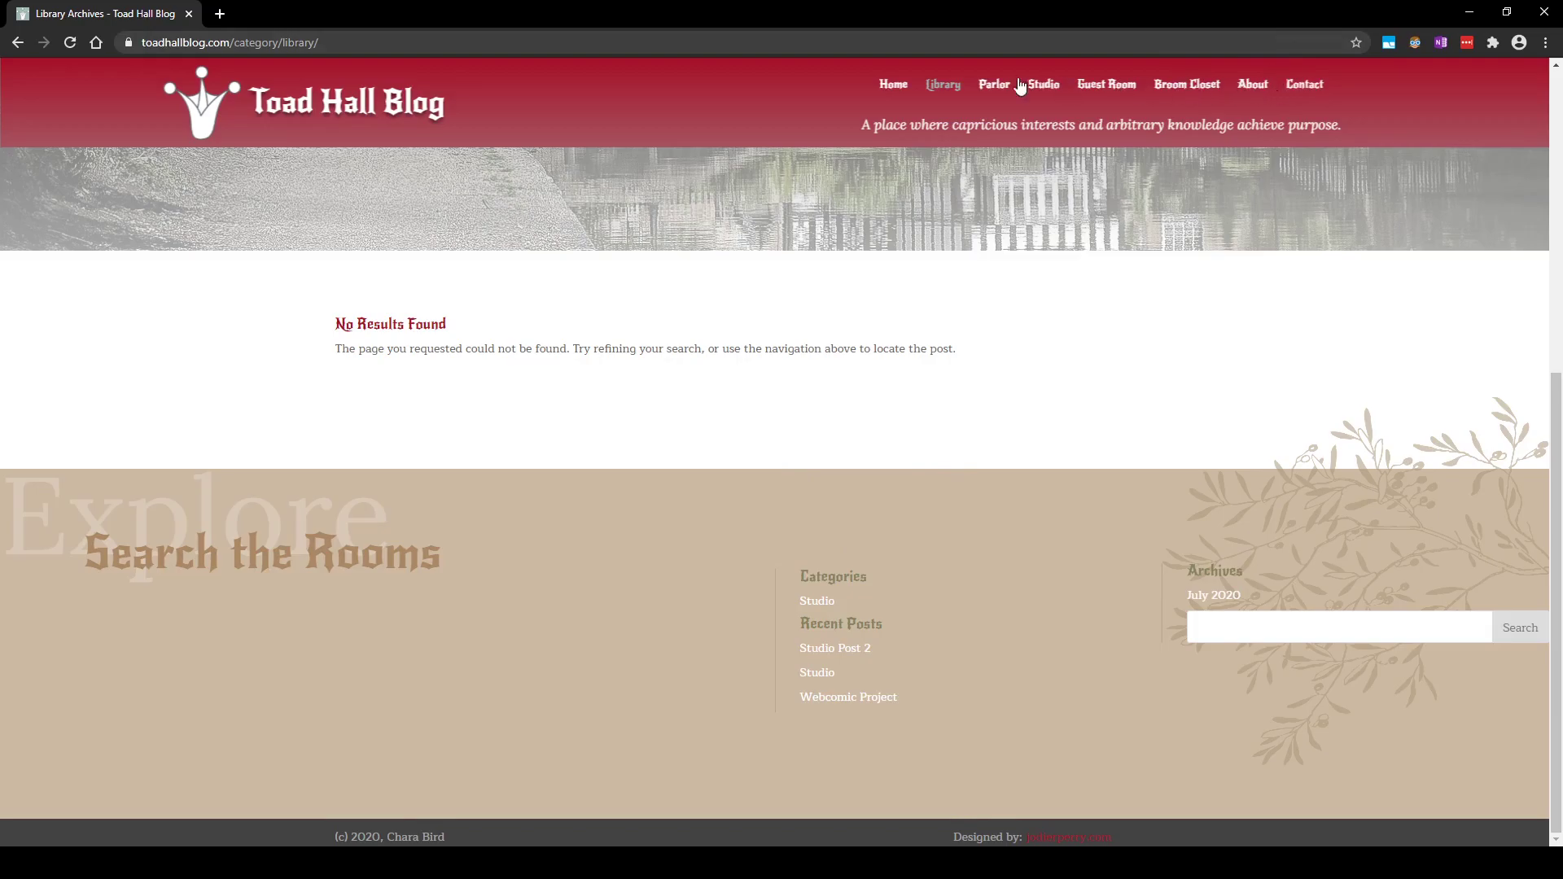
left_click(895, 92)
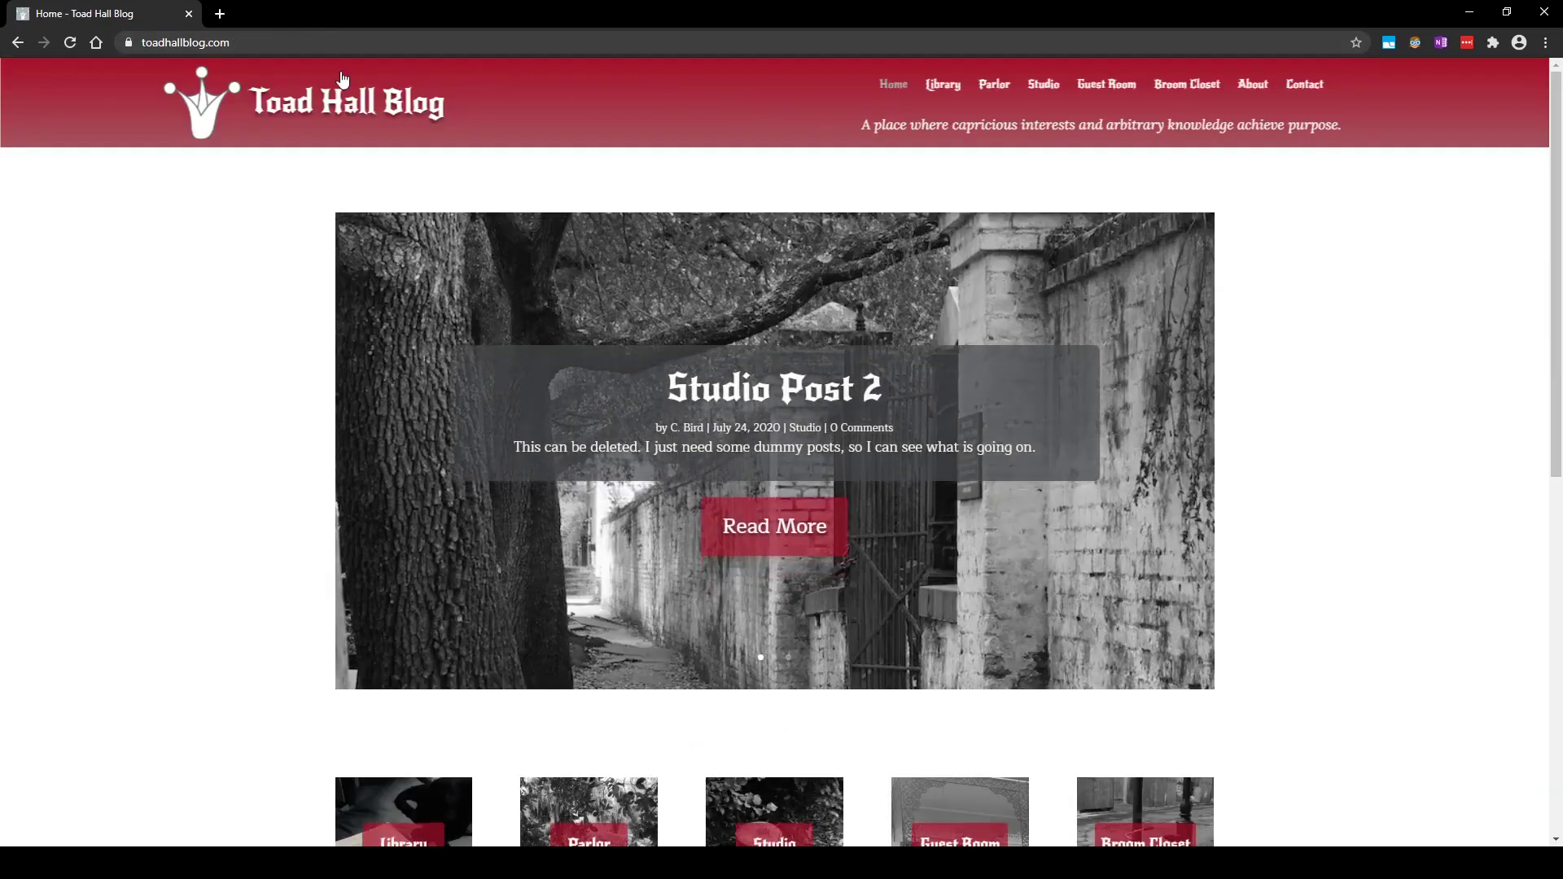
Go to the site's WordPress login page and log in with the username and password option.
left_click(243, 42)
key("End")
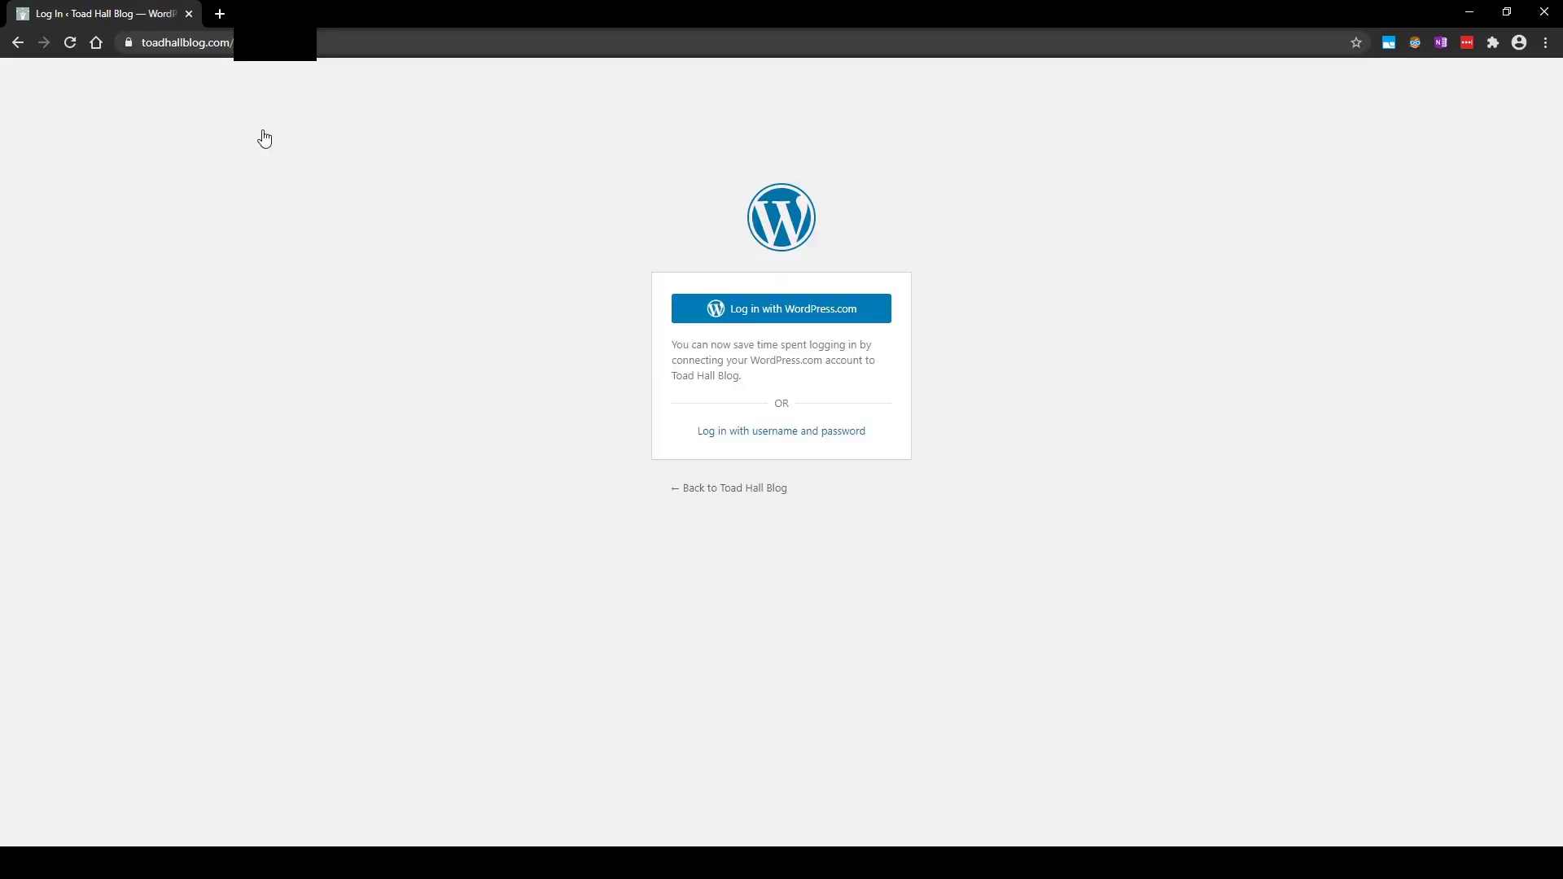
left_click(845, 434)
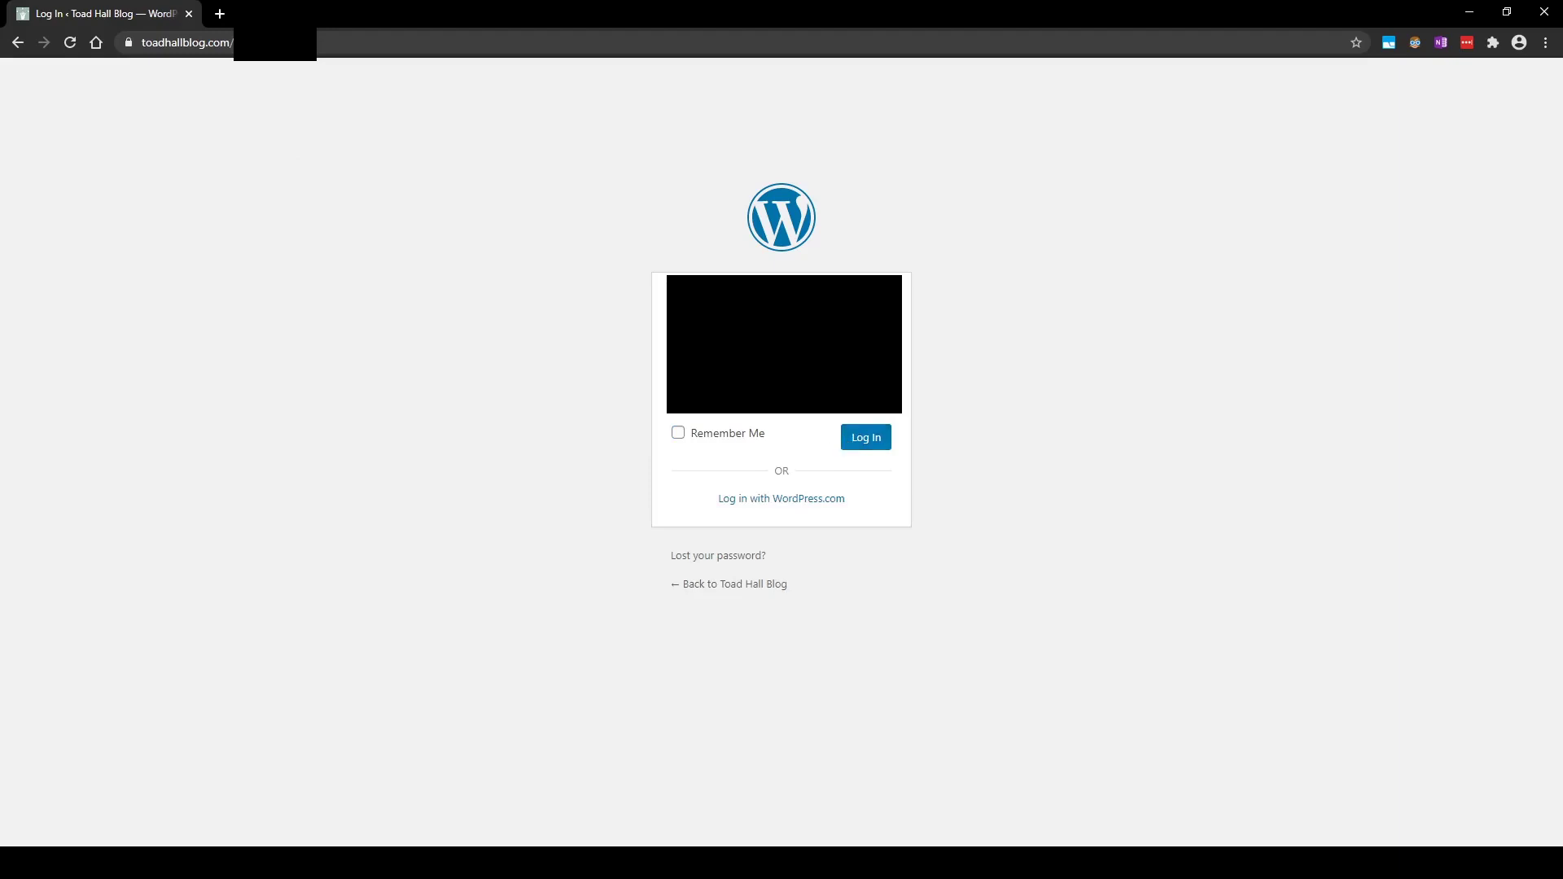
left_click(858, 442)
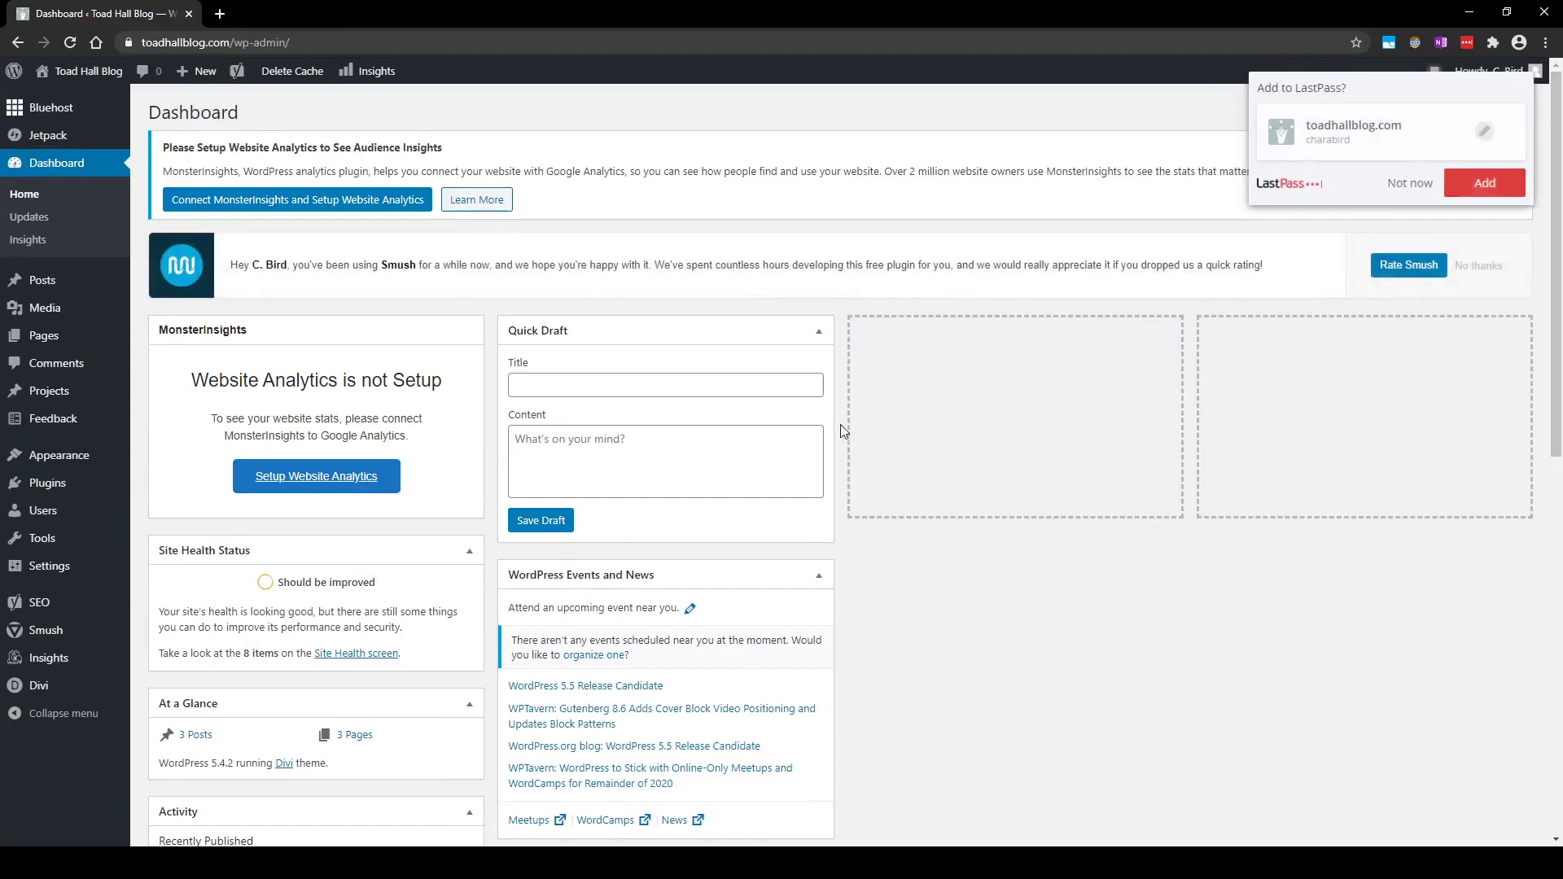
Decline saving the login to LastPass and open the Divi Theme Builder.
mouse_move(40, 687)
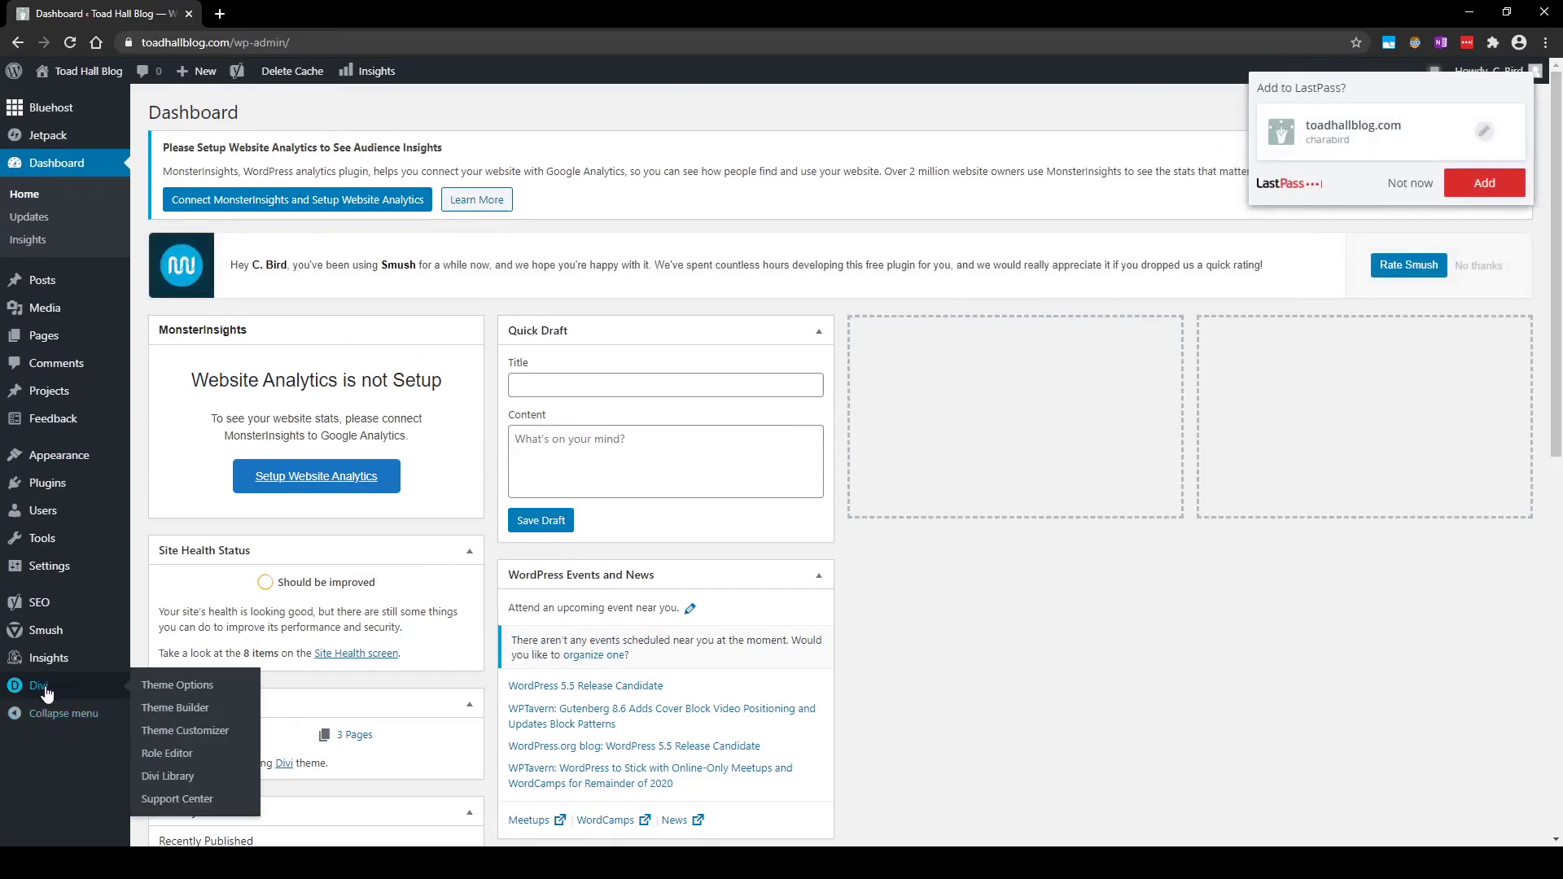
left_click(1408, 183)
mouse_move(57, 692)
left_click(159, 719)
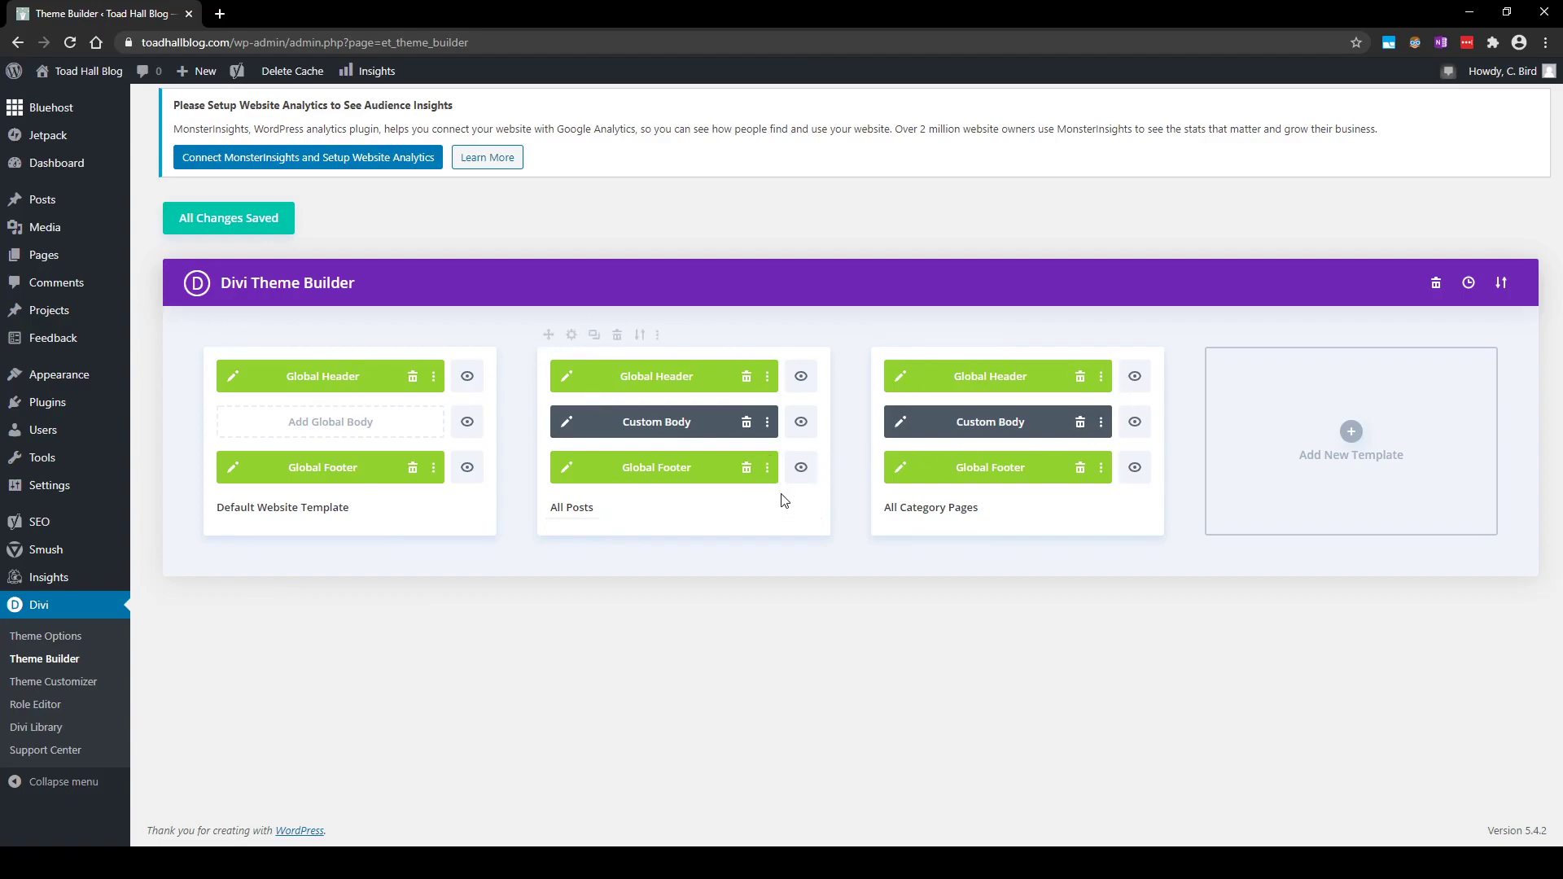
Examine the All Posts template's custom body layout from the post title to the related posts, and close it without changes.
left_click(567, 424)
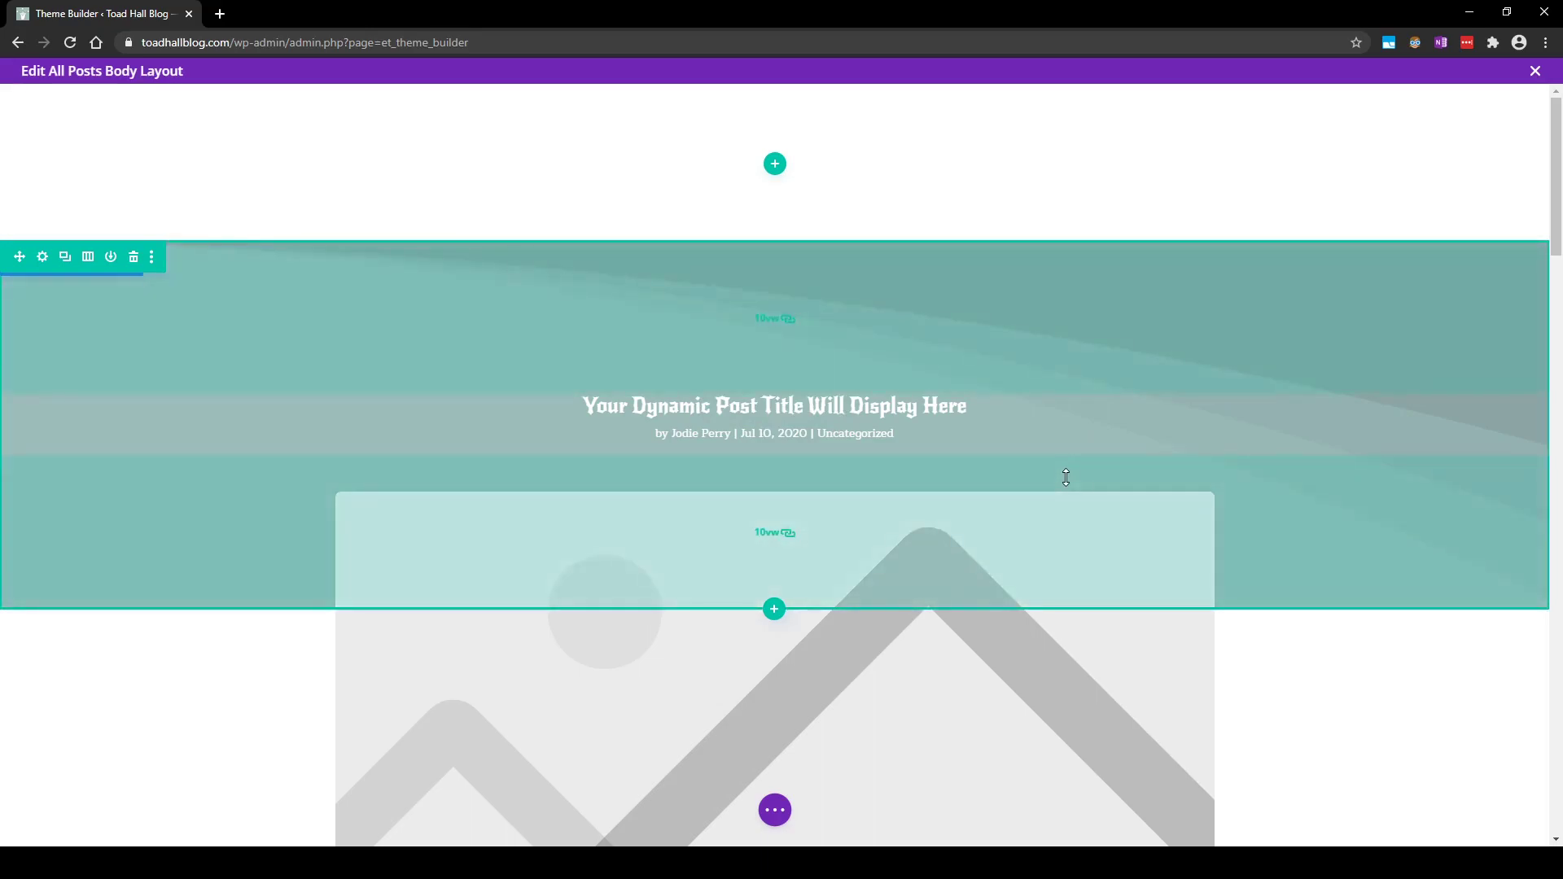
scroll(1067, 477, "down", 3)
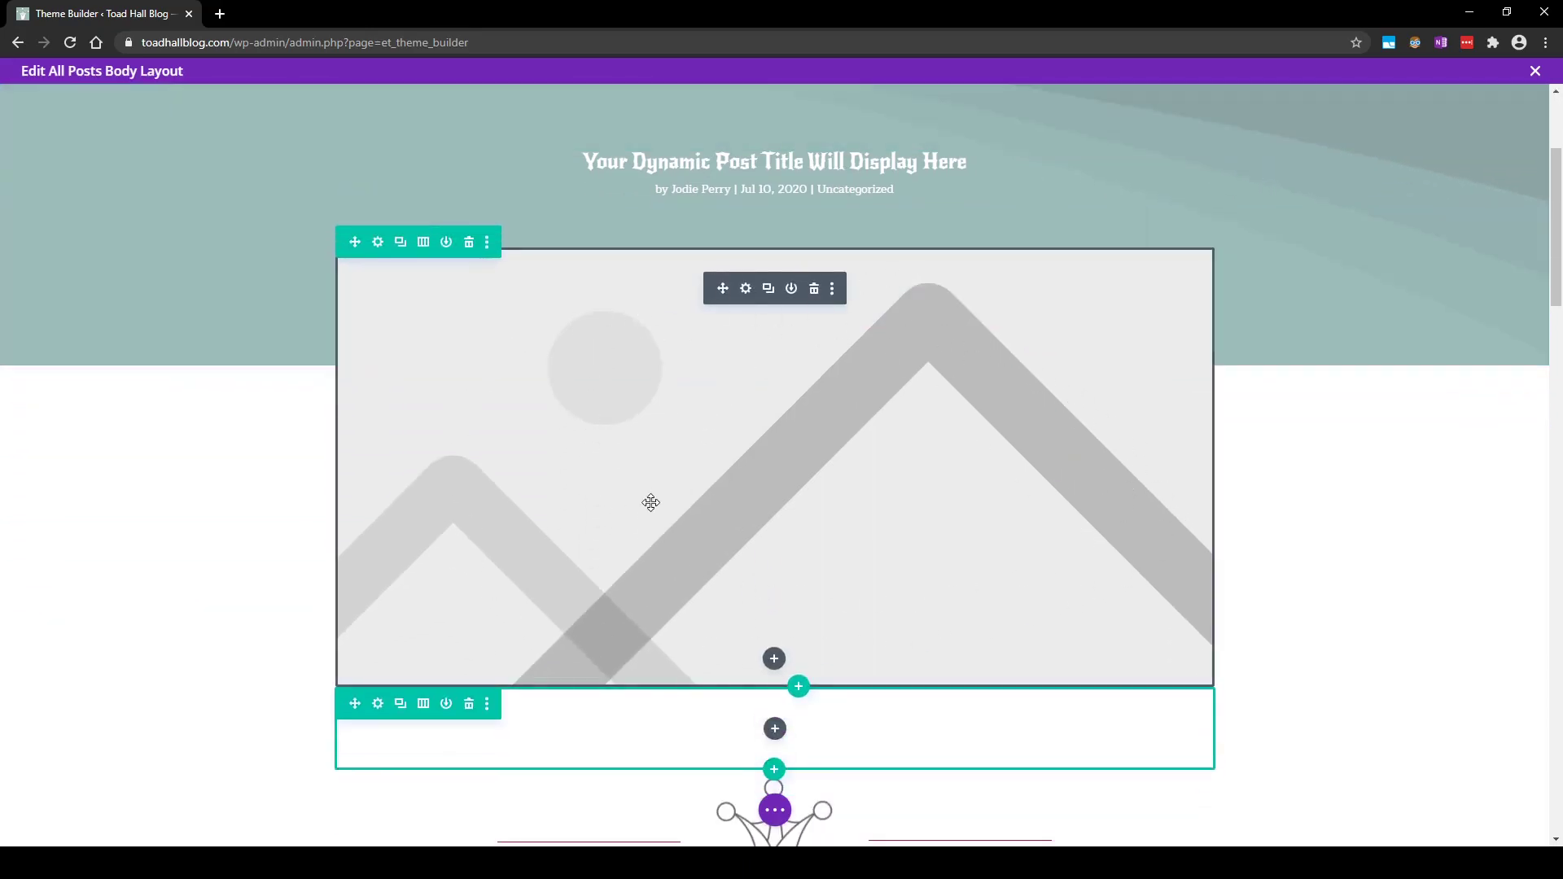
scroll(652, 500, "down", 2)
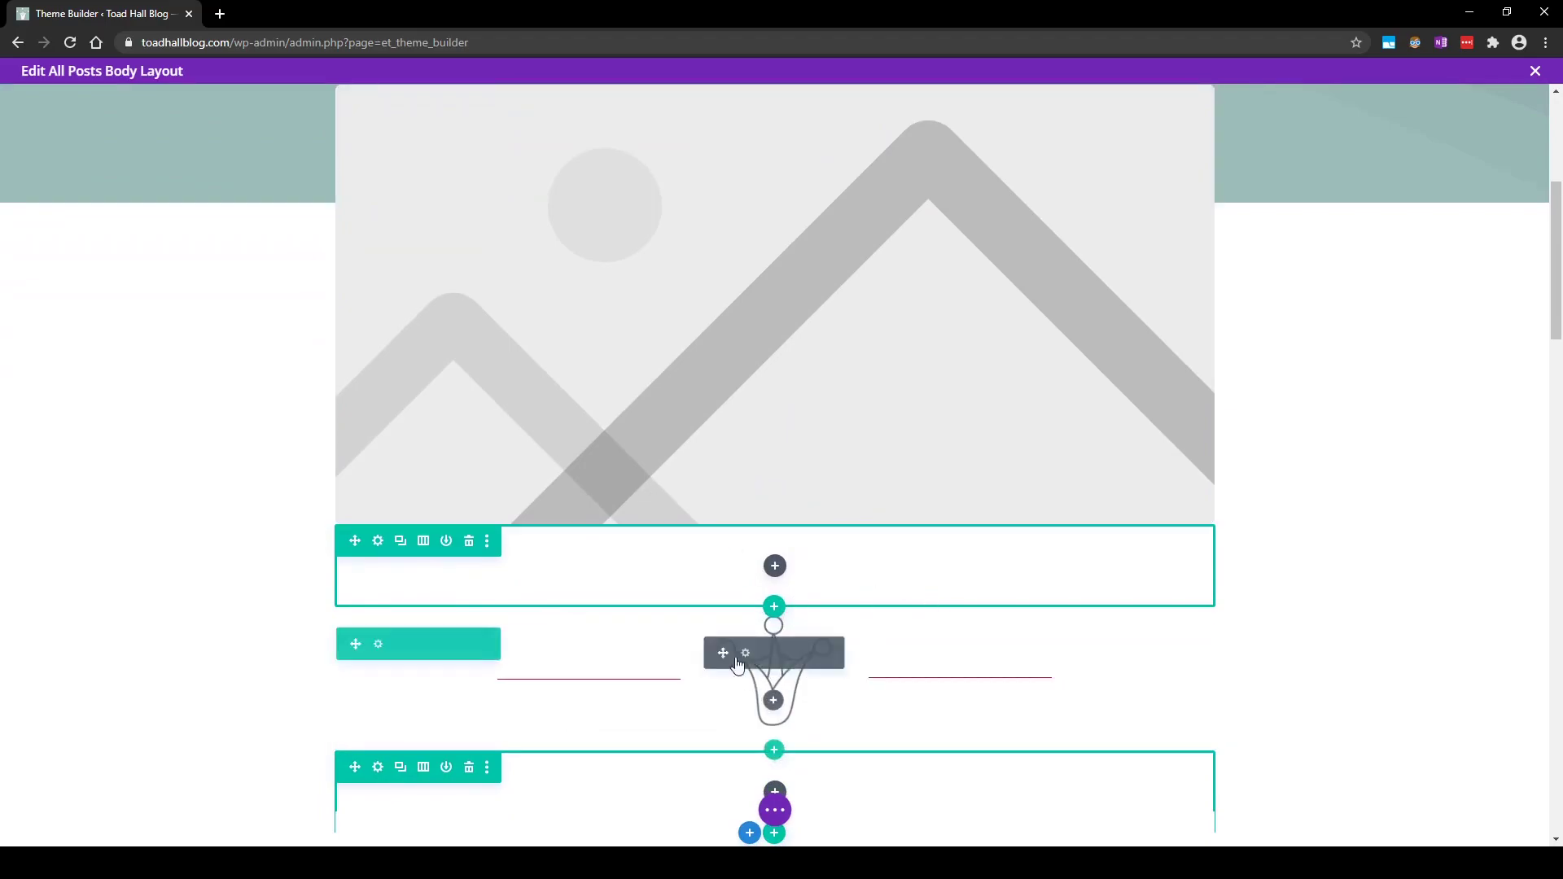
scroll(847, 643, "down", 1)
scroll(848, 643, "down", 4)
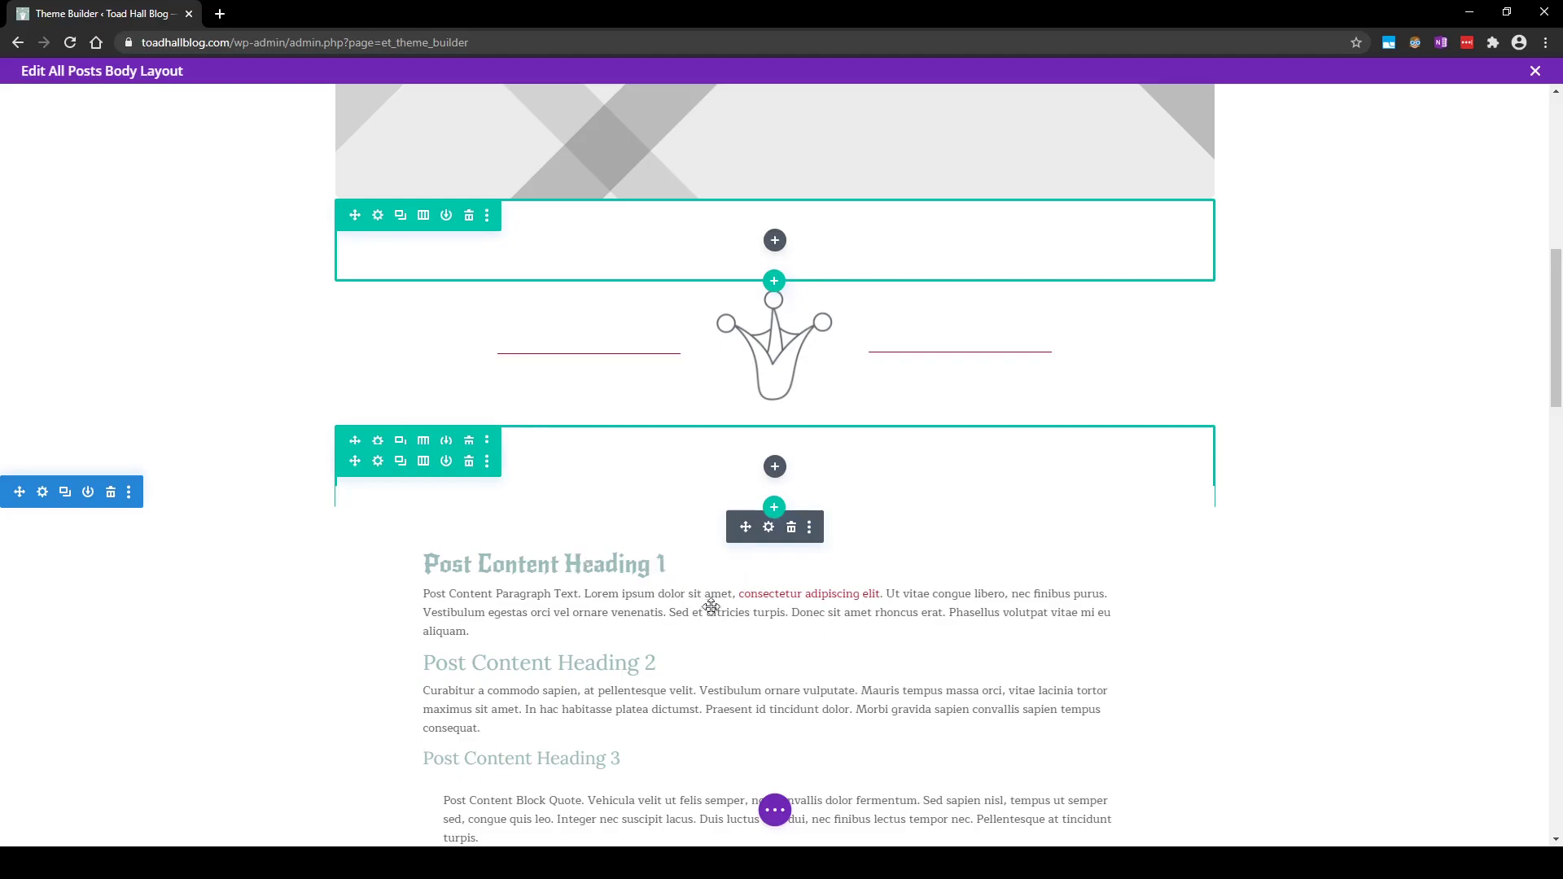
scroll(697, 576, "down", 2)
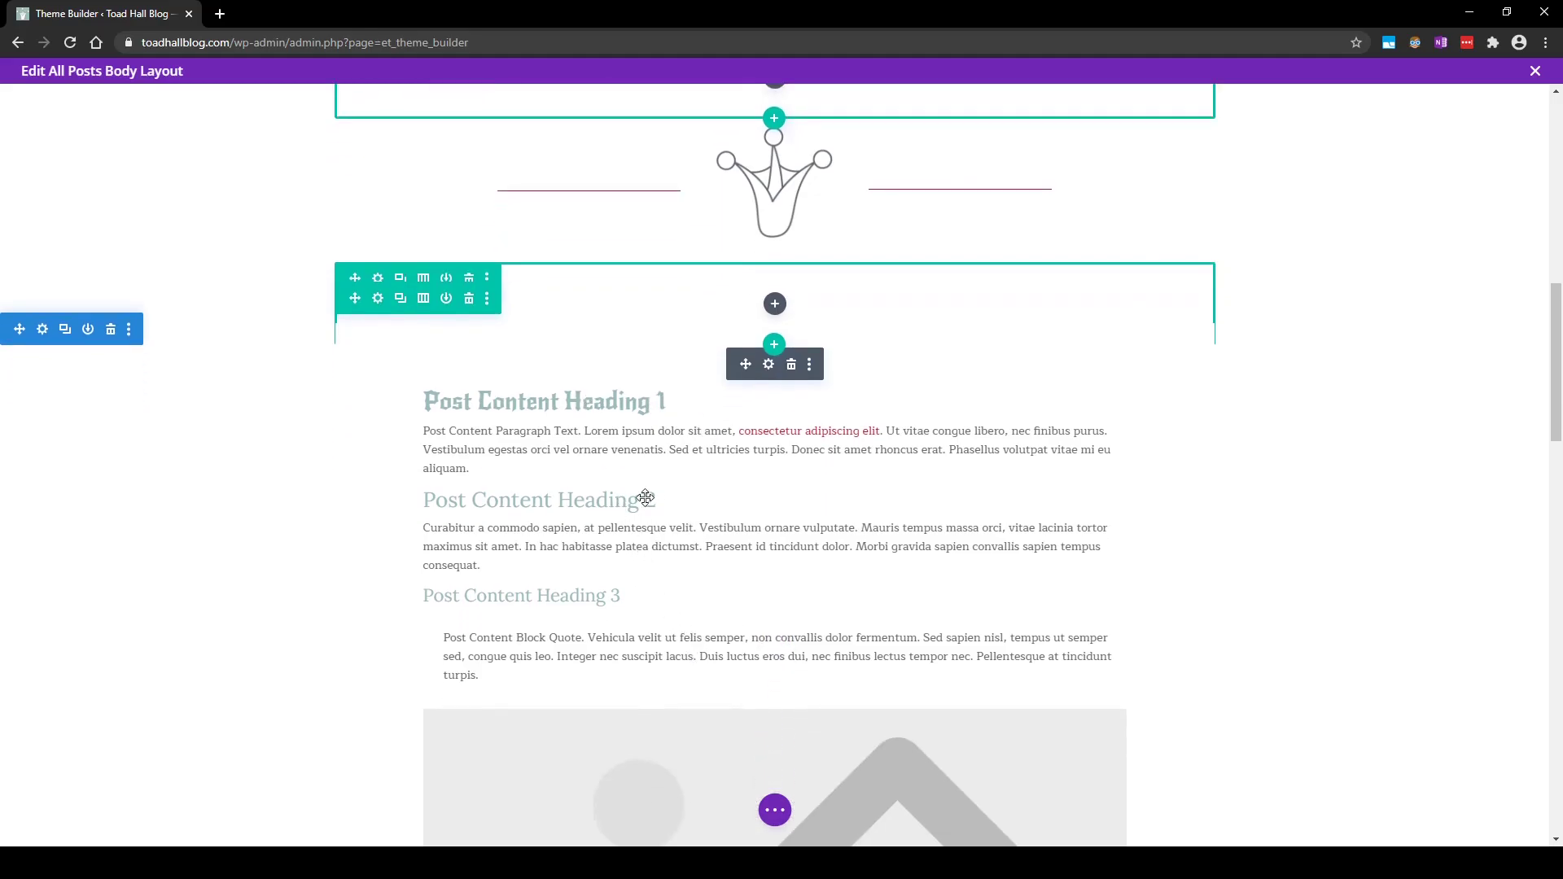
scroll(761, 605, "down", 9)
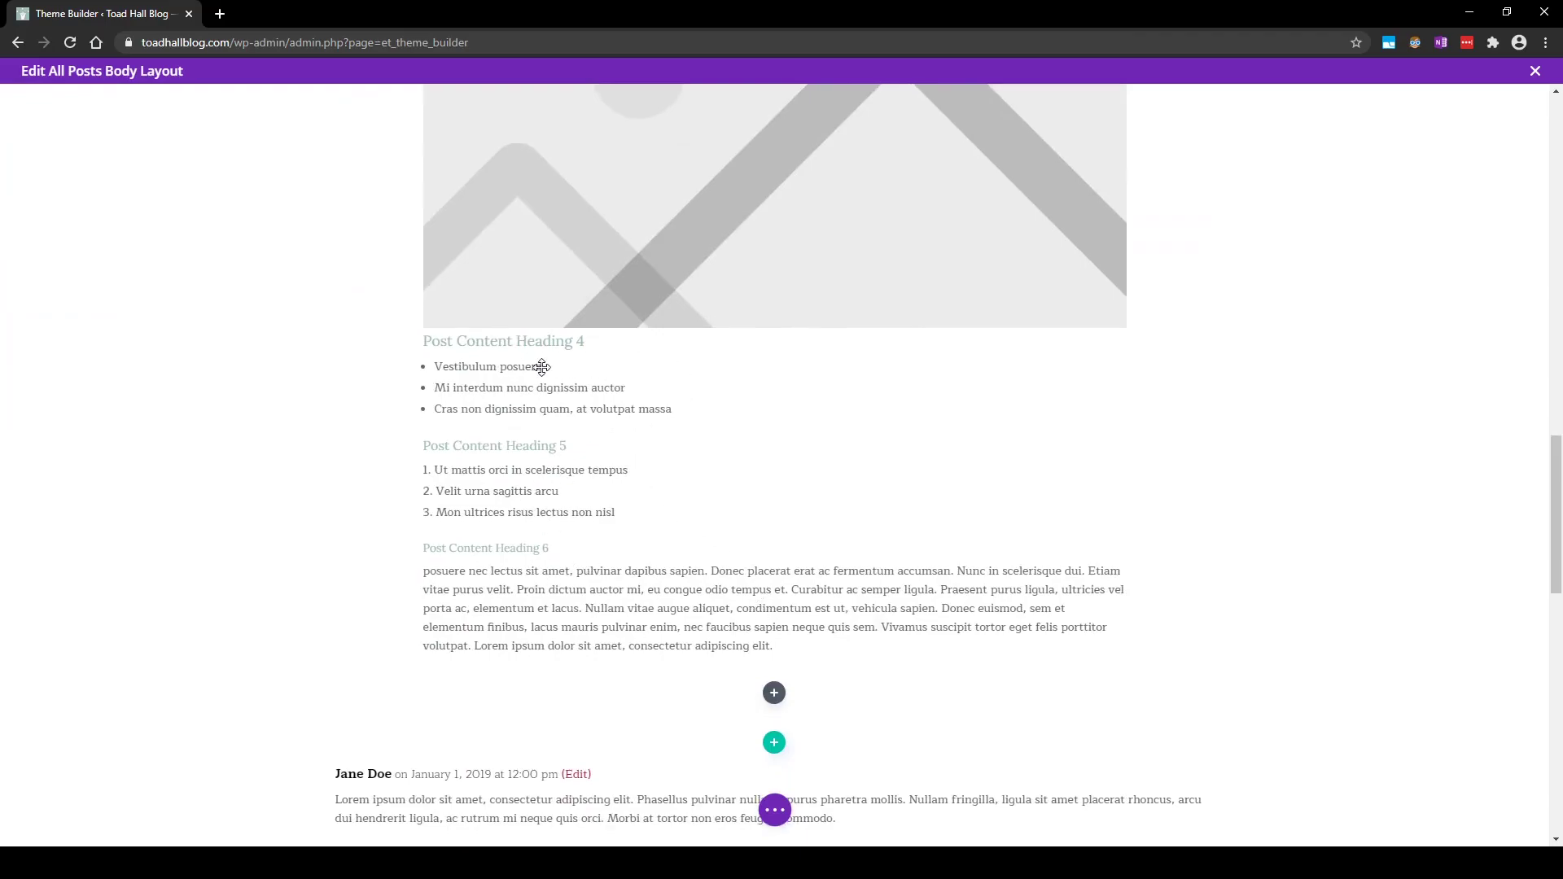
scroll(488, 582, "down", 3)
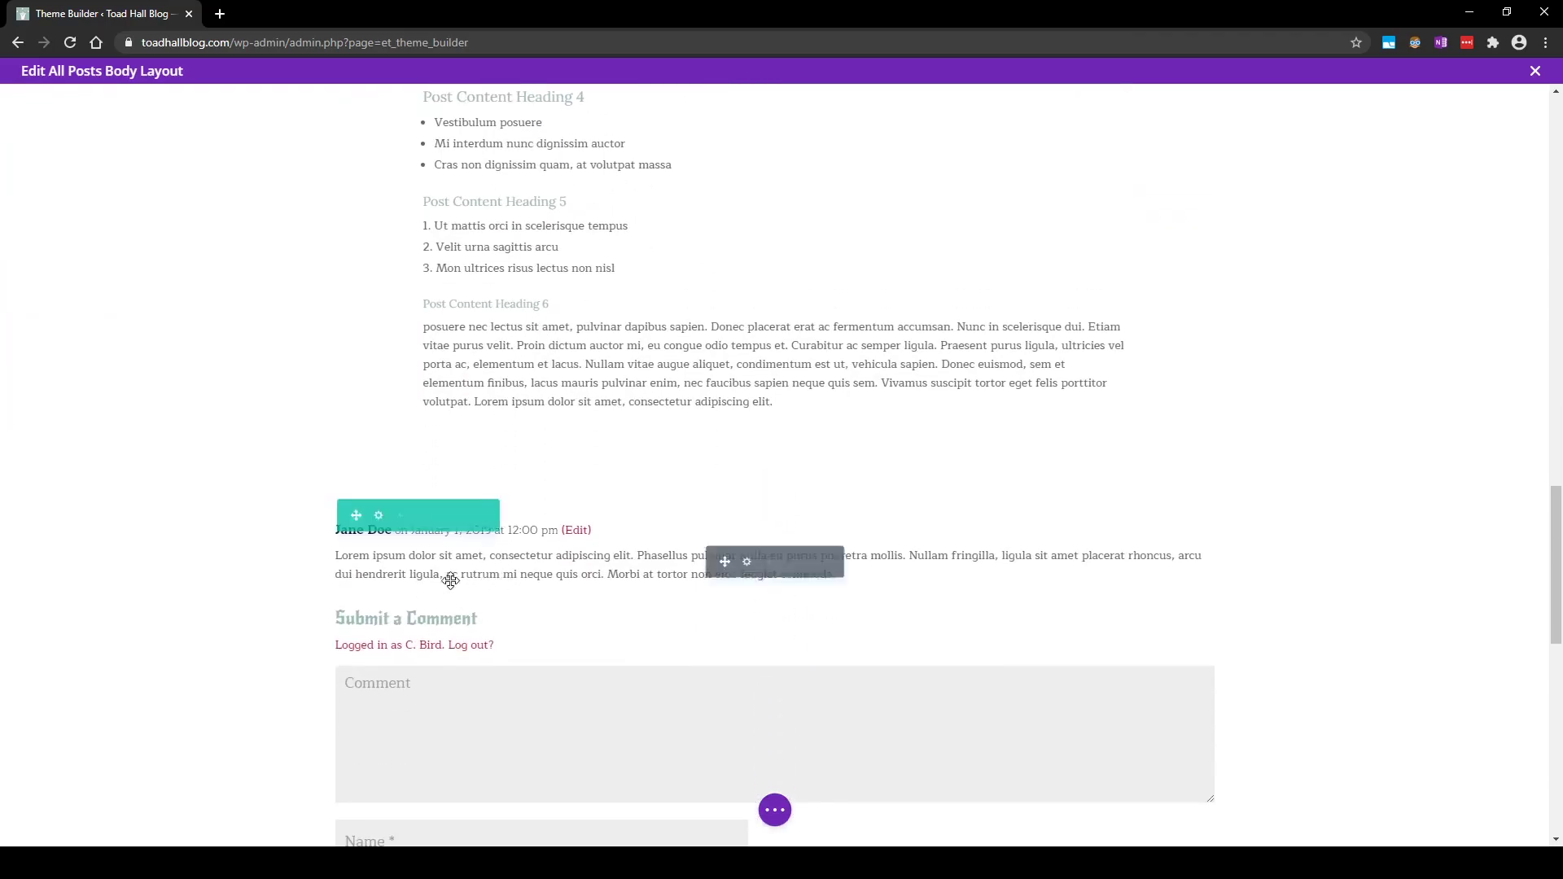
scroll(451, 579, "down", 7)
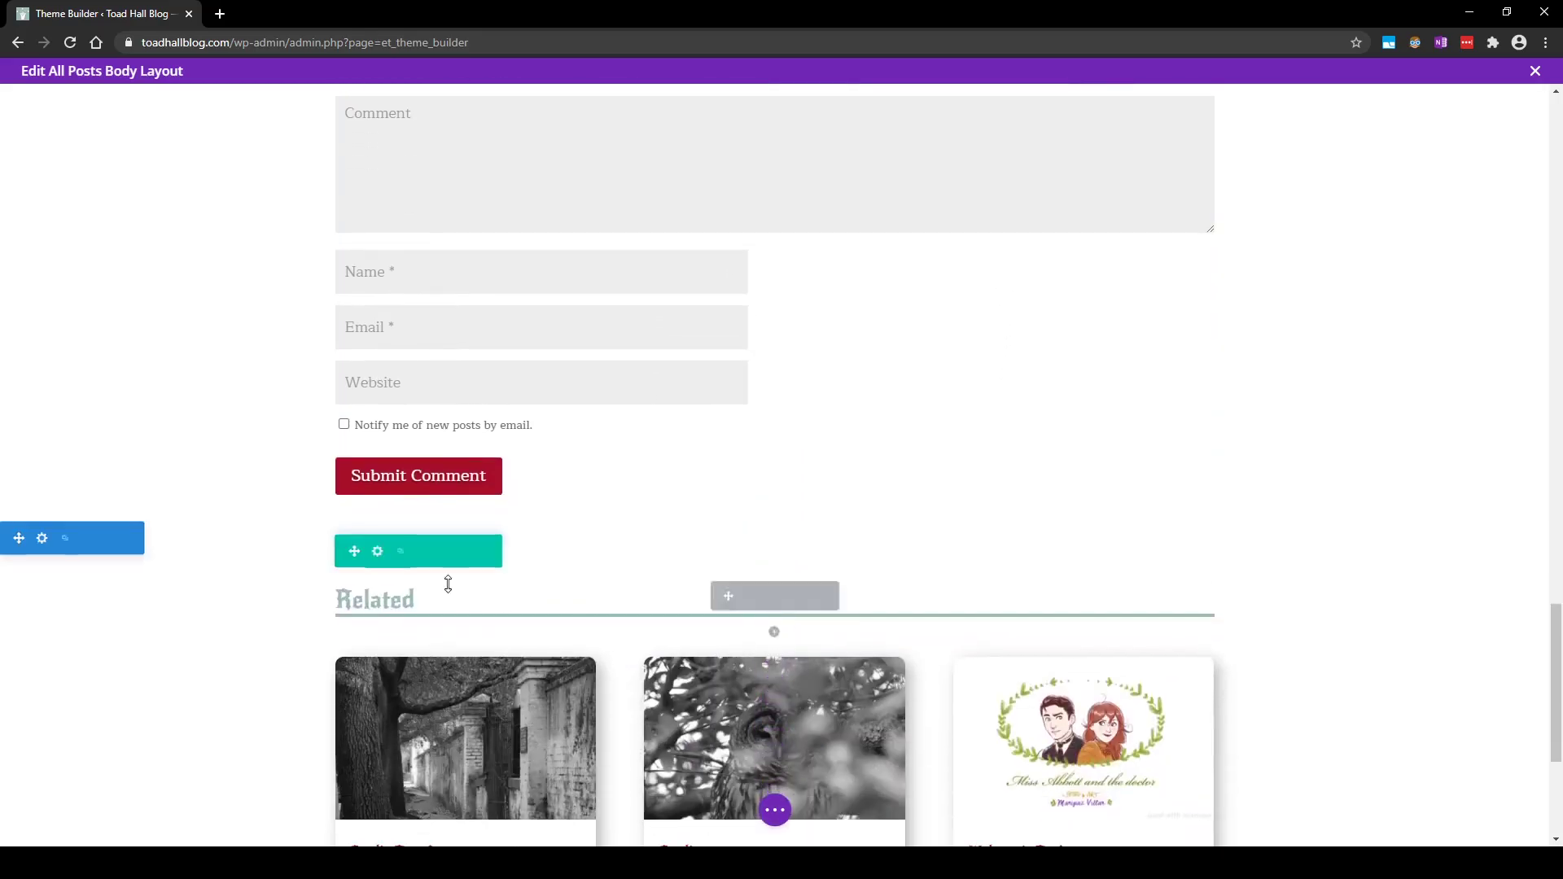
scroll(310, 534, "down", 4)
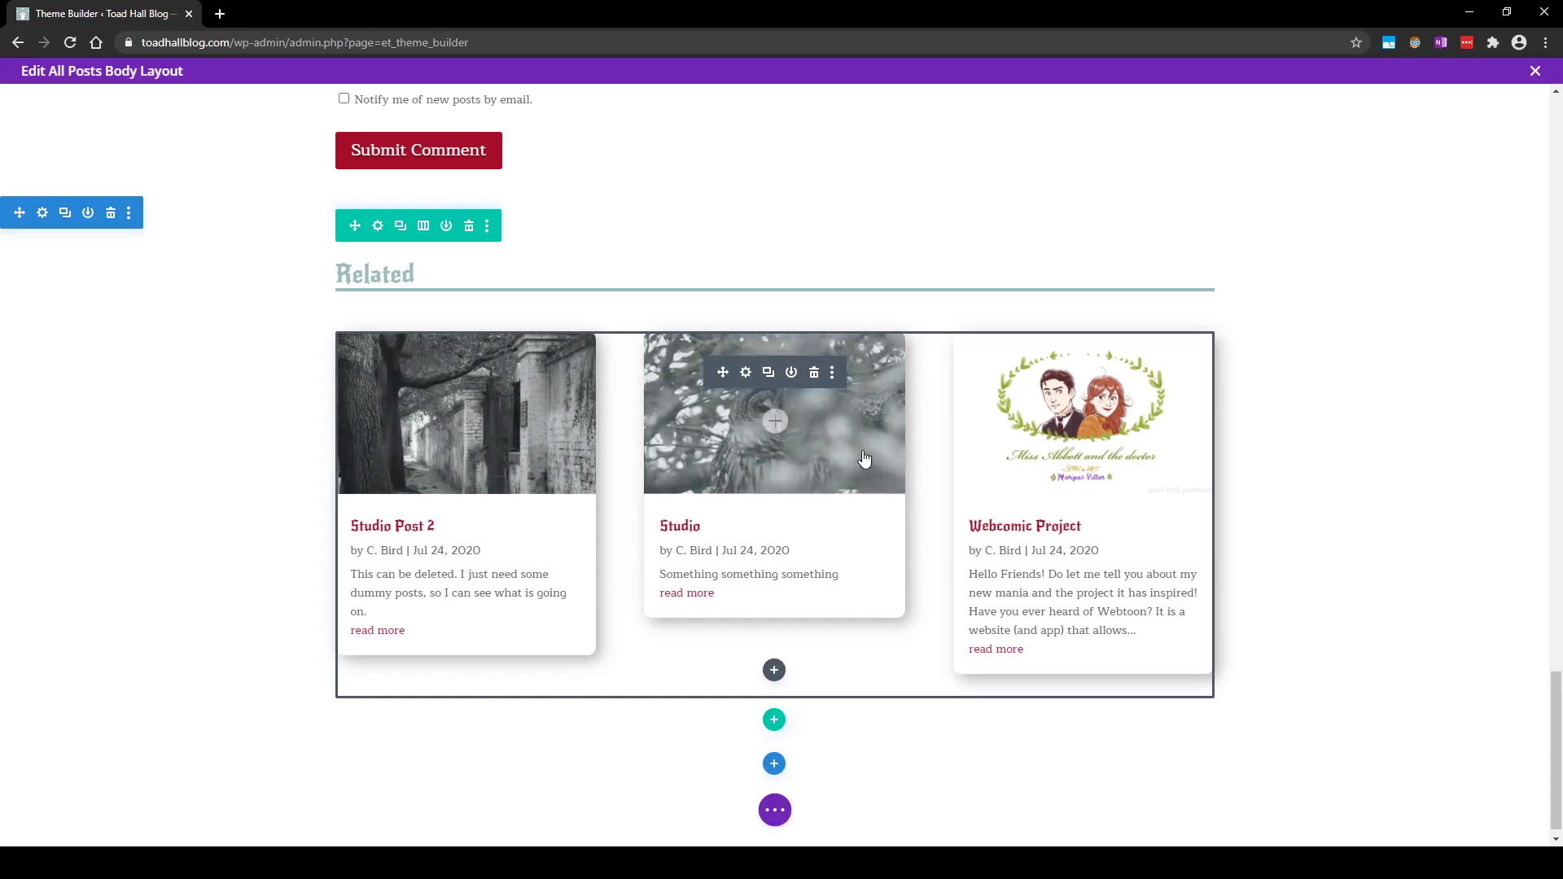
scroll(864, 459, "up", 20)
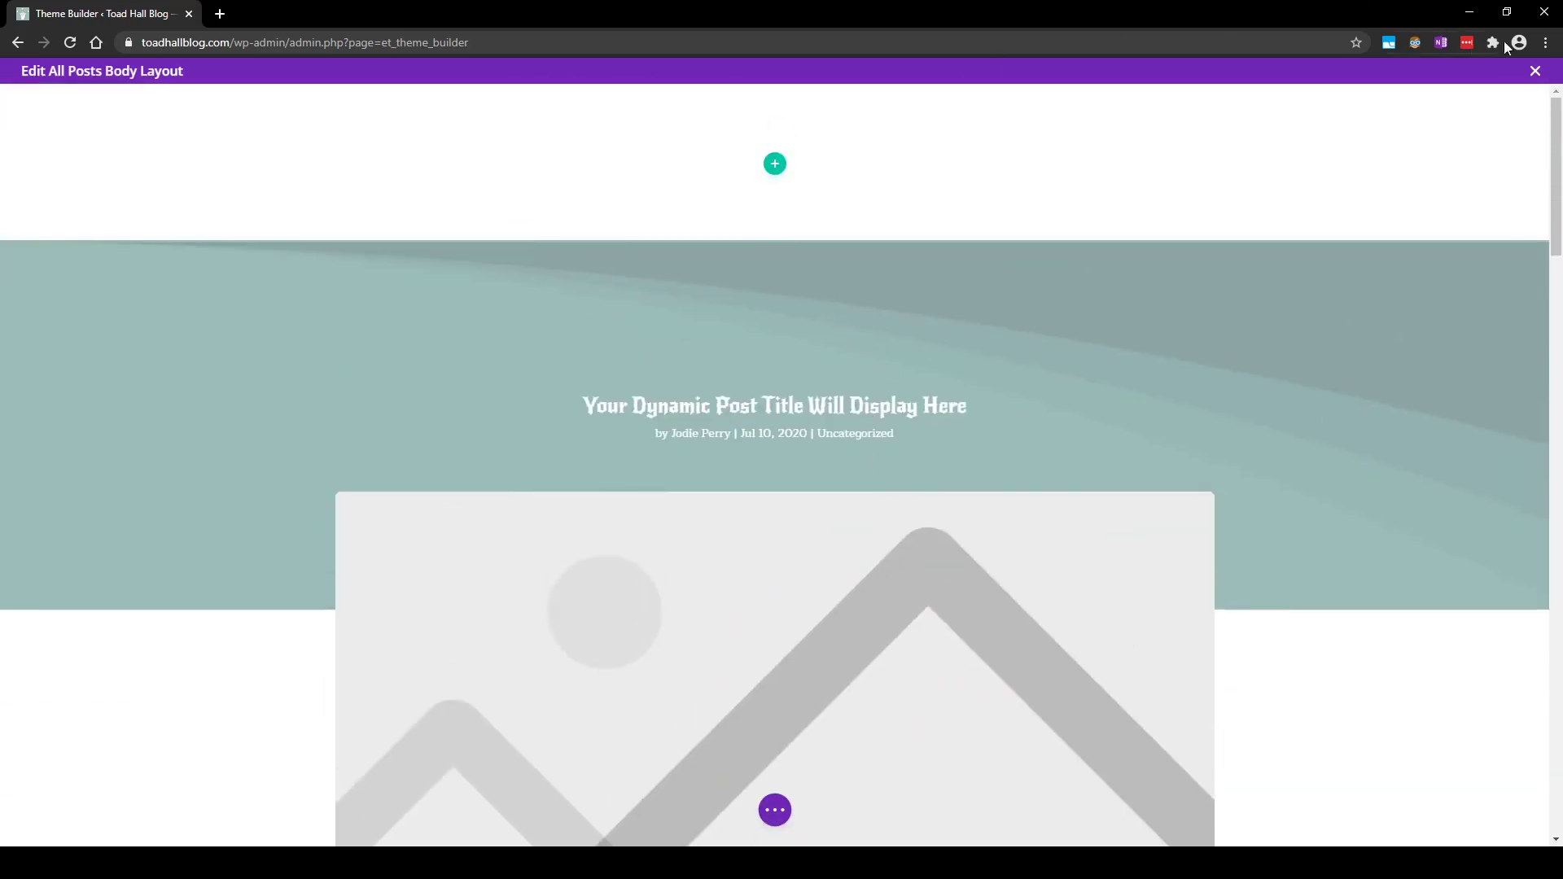
left_click(1535, 71)
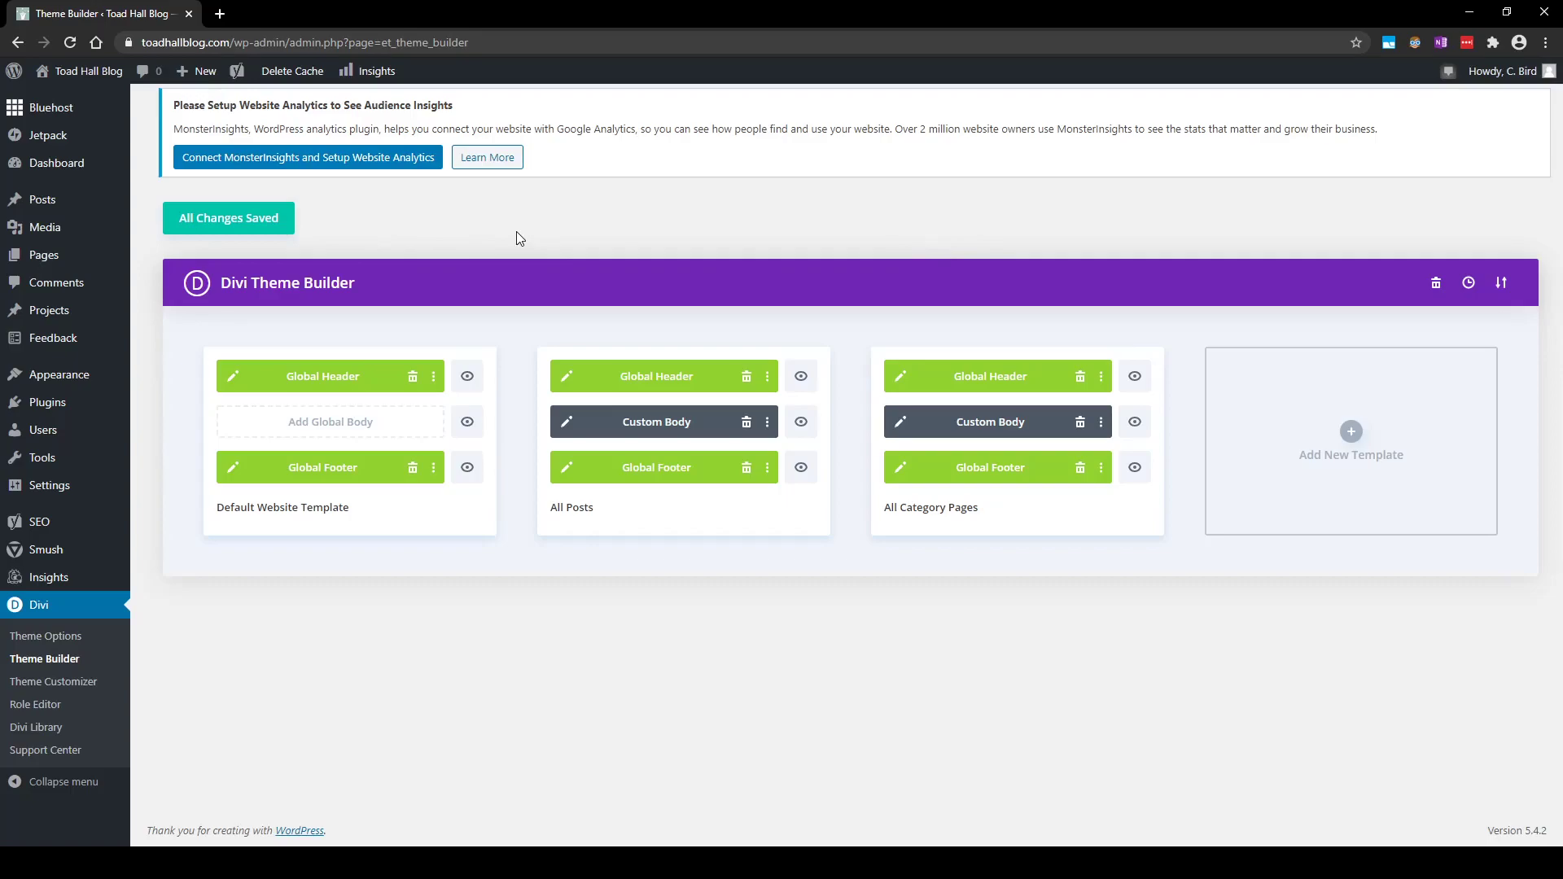
Open the About page from the site's pages for editing with Divi, without restoring the autosave.
mouse_move(39, 194)
mouse_move(45, 257)
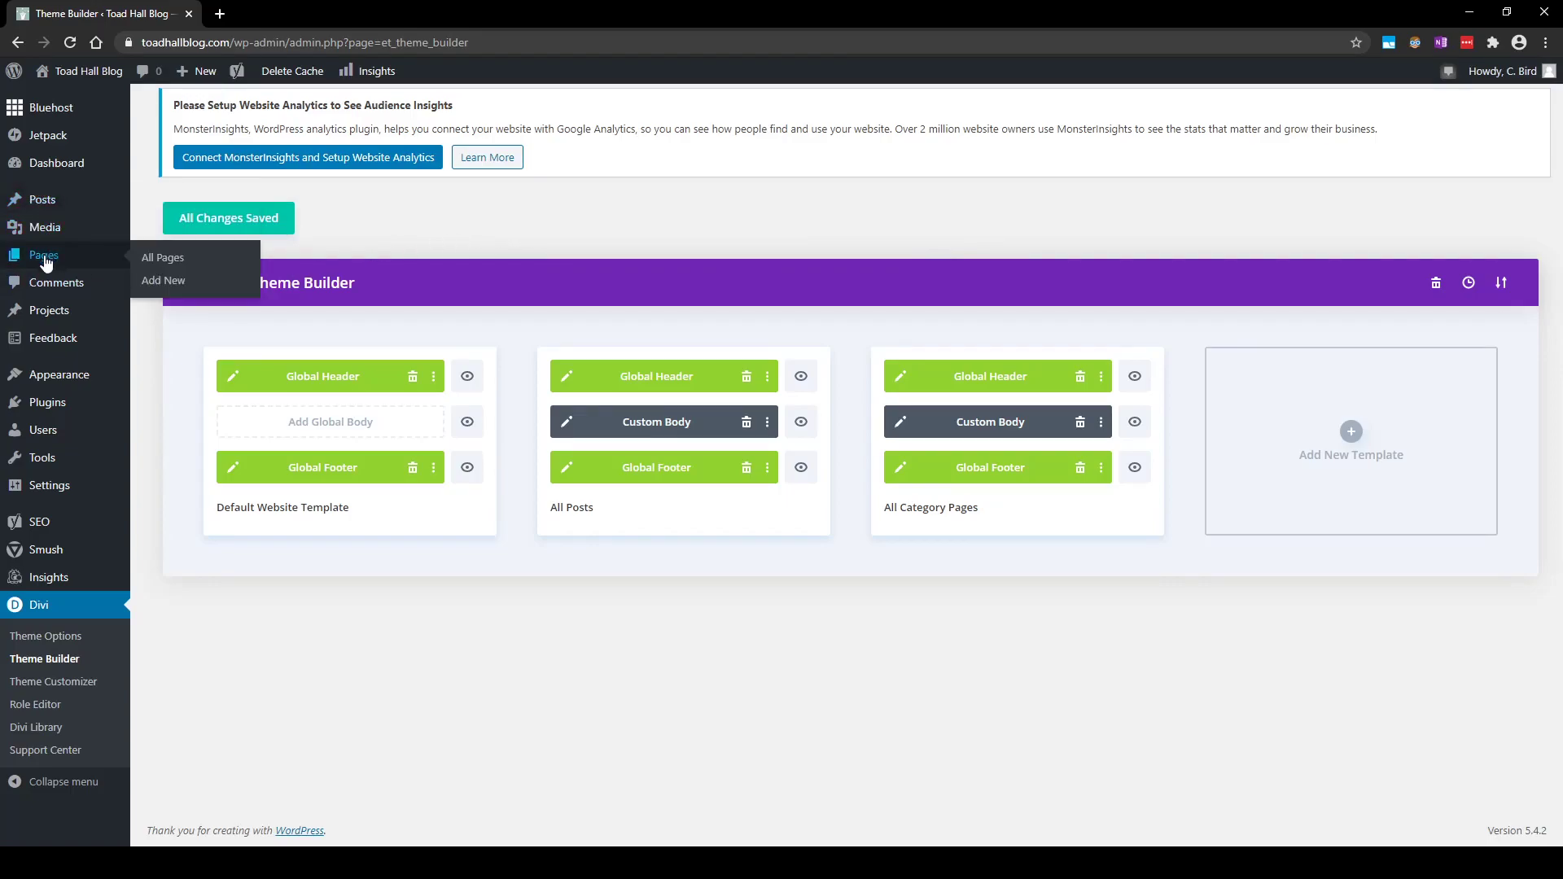
left_click(45, 258)
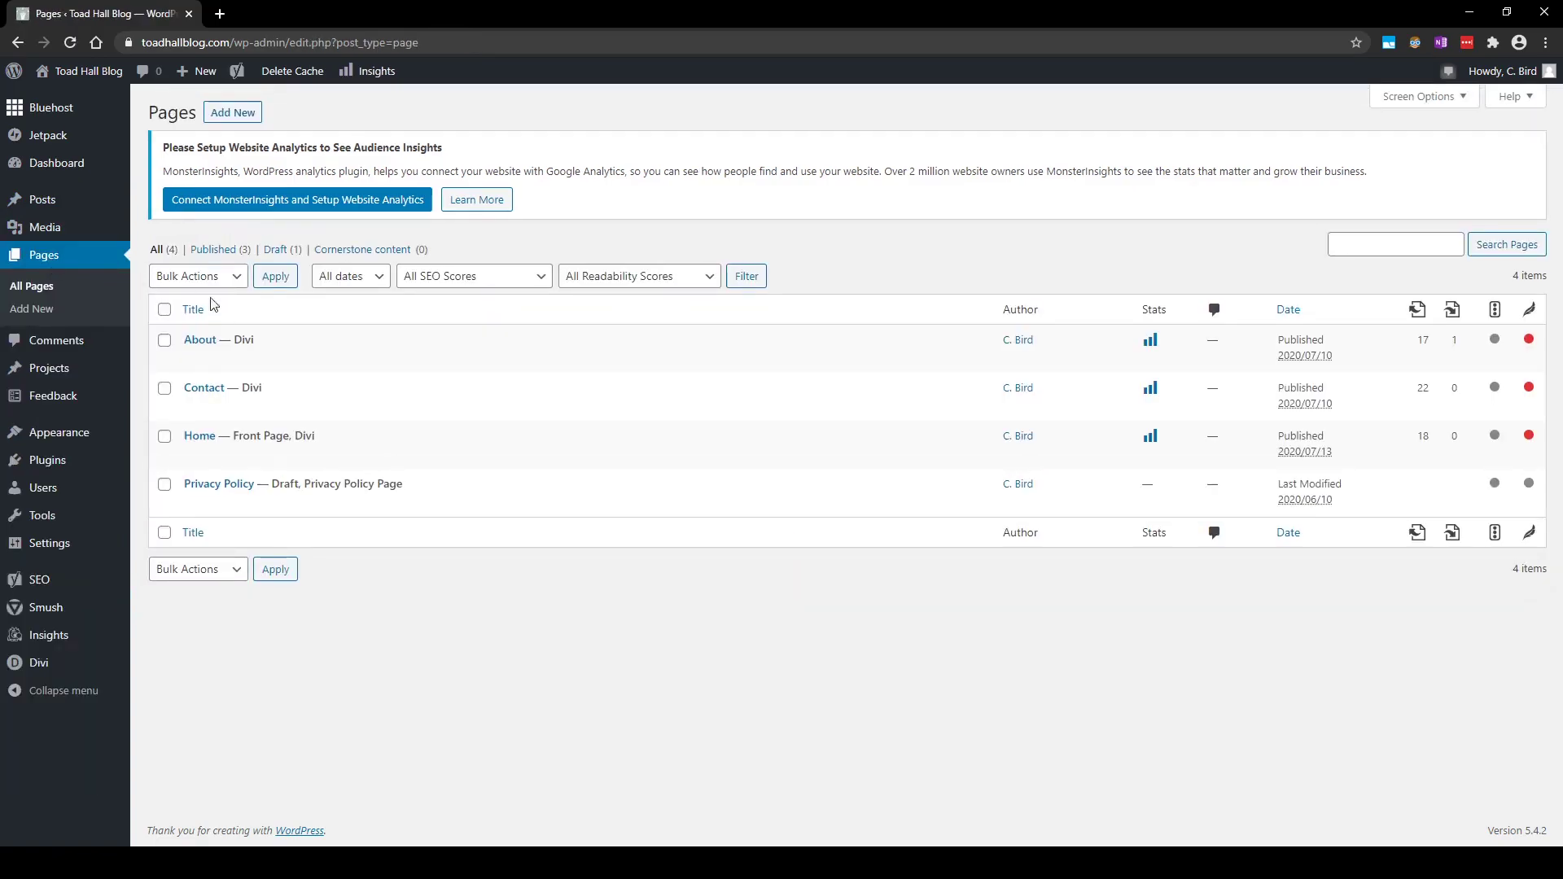
mouse_move(214, 440)
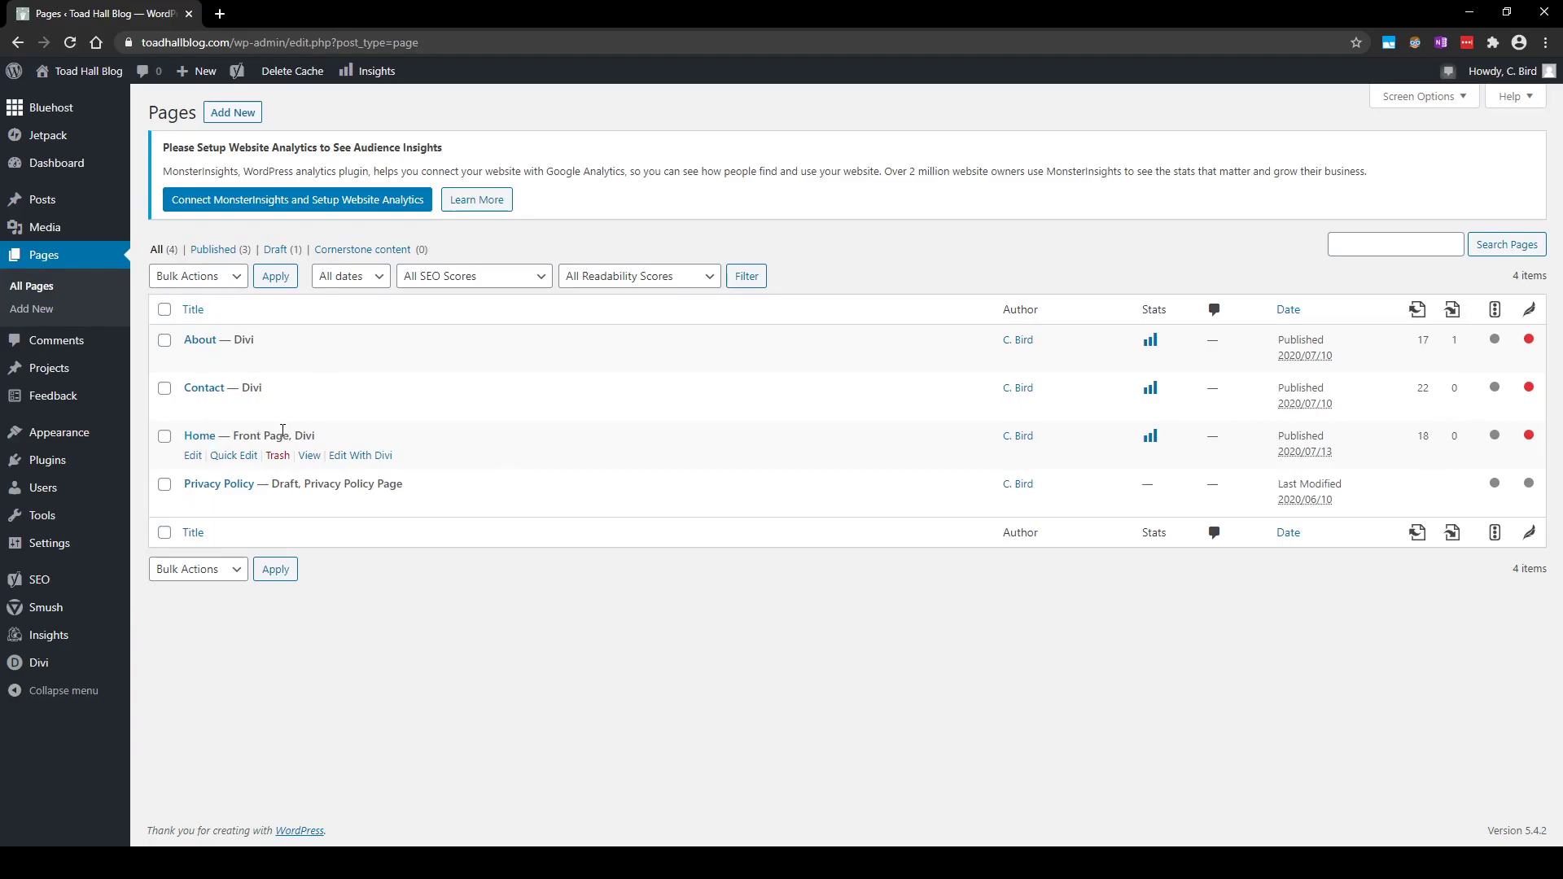
mouse_move(312, 348)
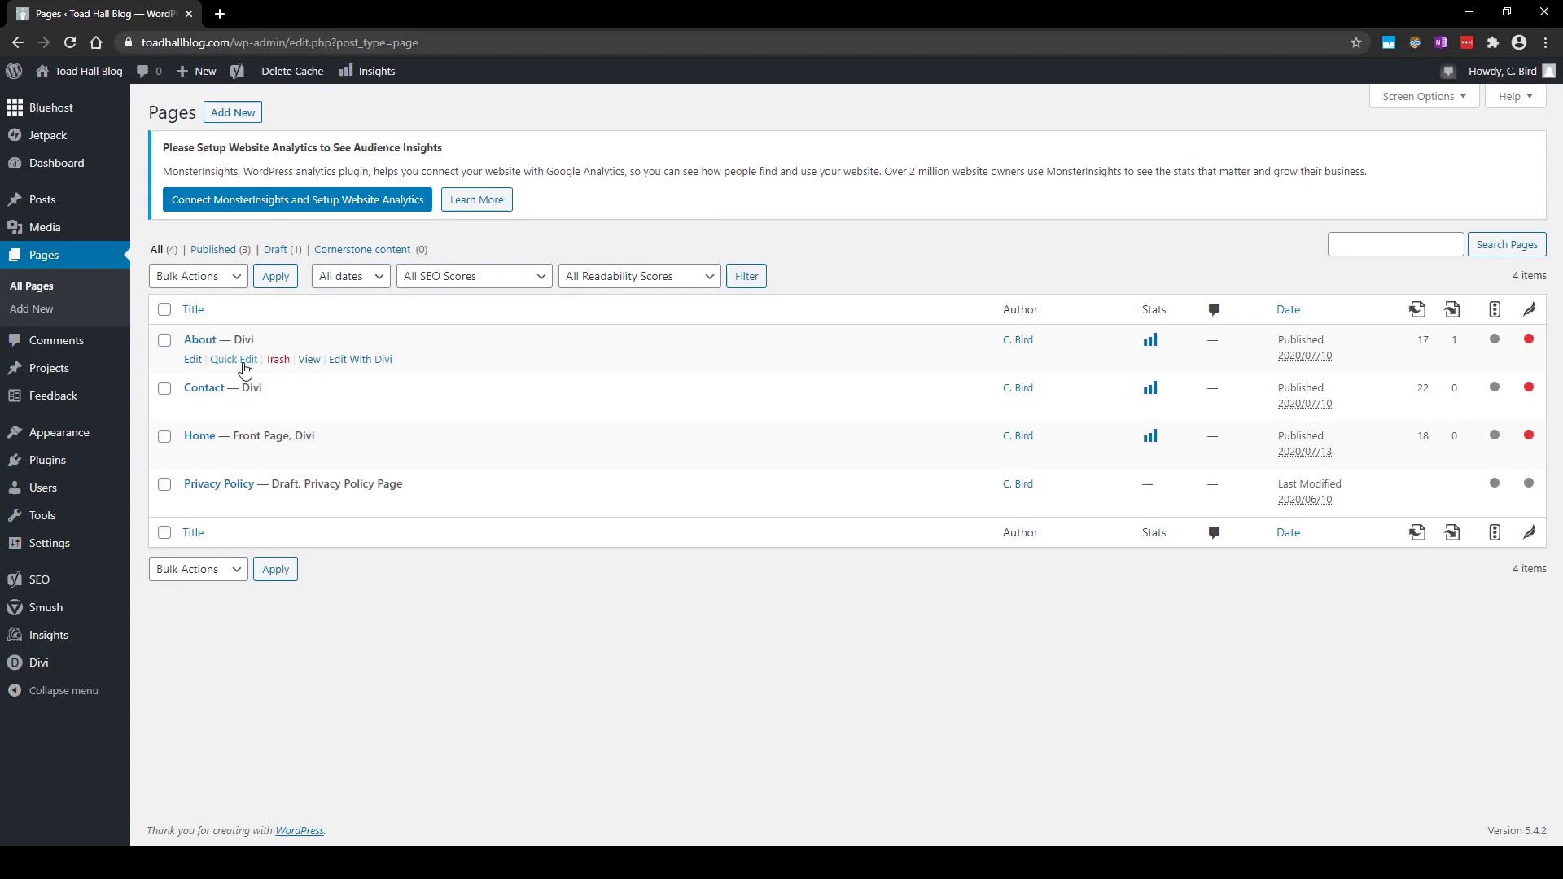
left_click(348, 364)
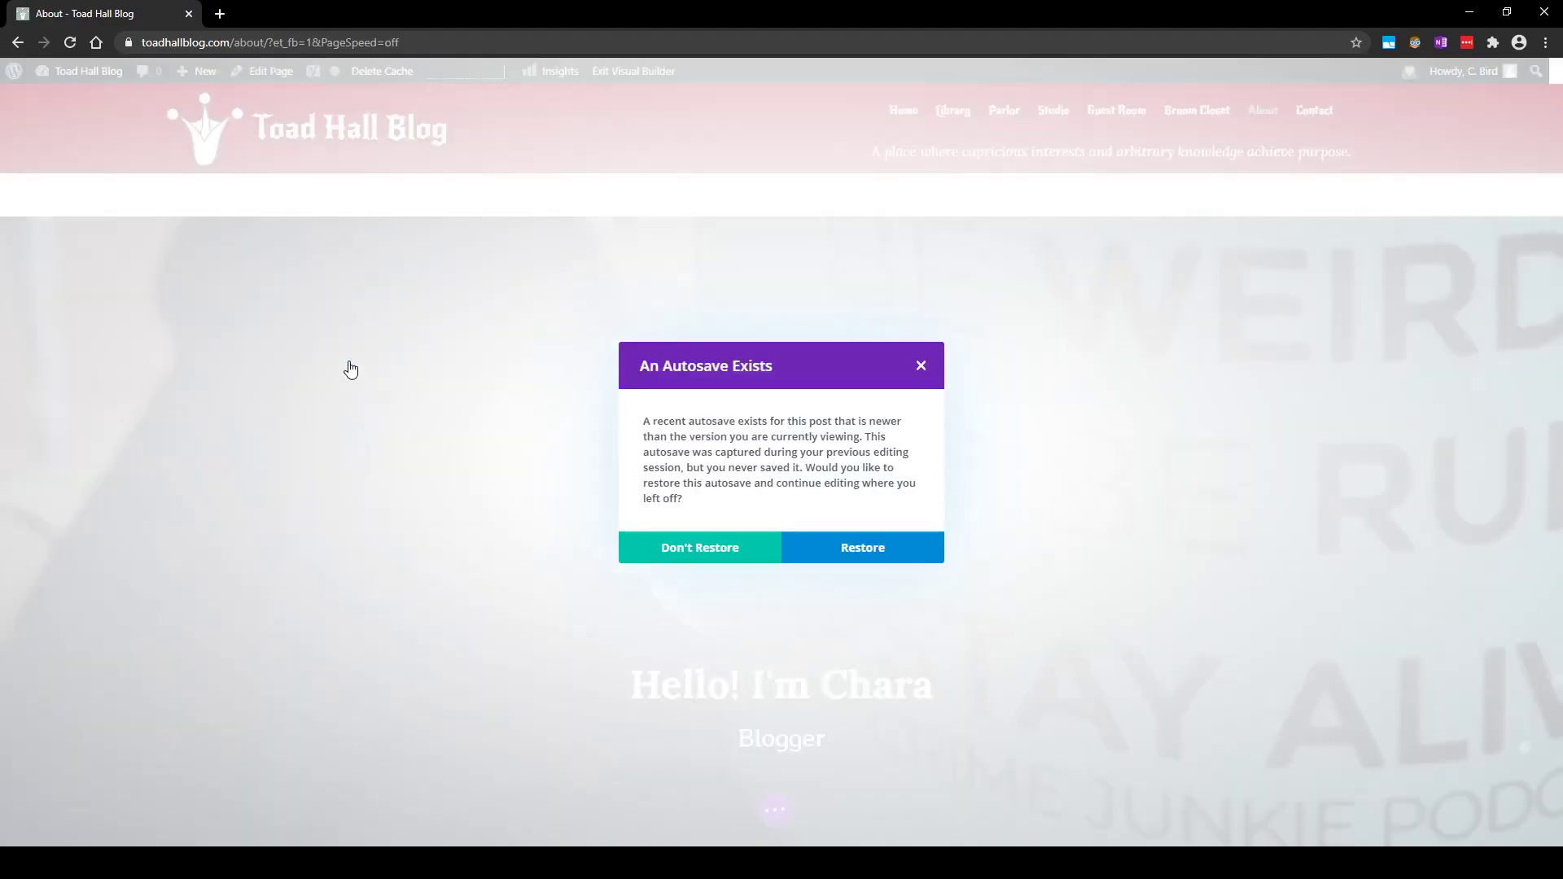
left_click(680, 547)
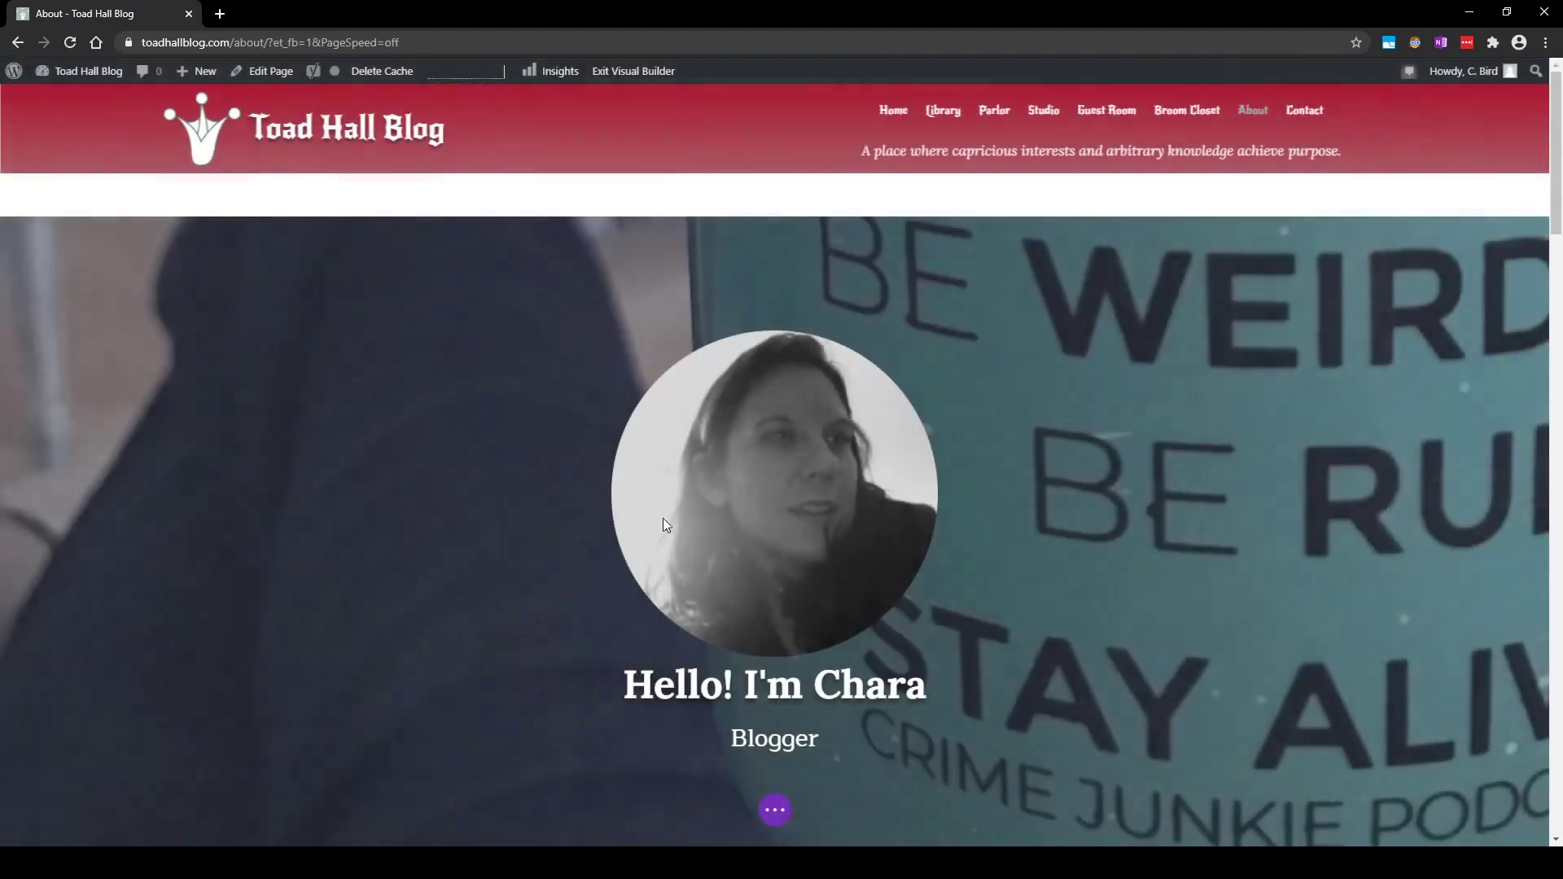
Look over the About page in the visual builder and return to the admin dashboard's Posts options.
scroll(430, 434, "down", 15)
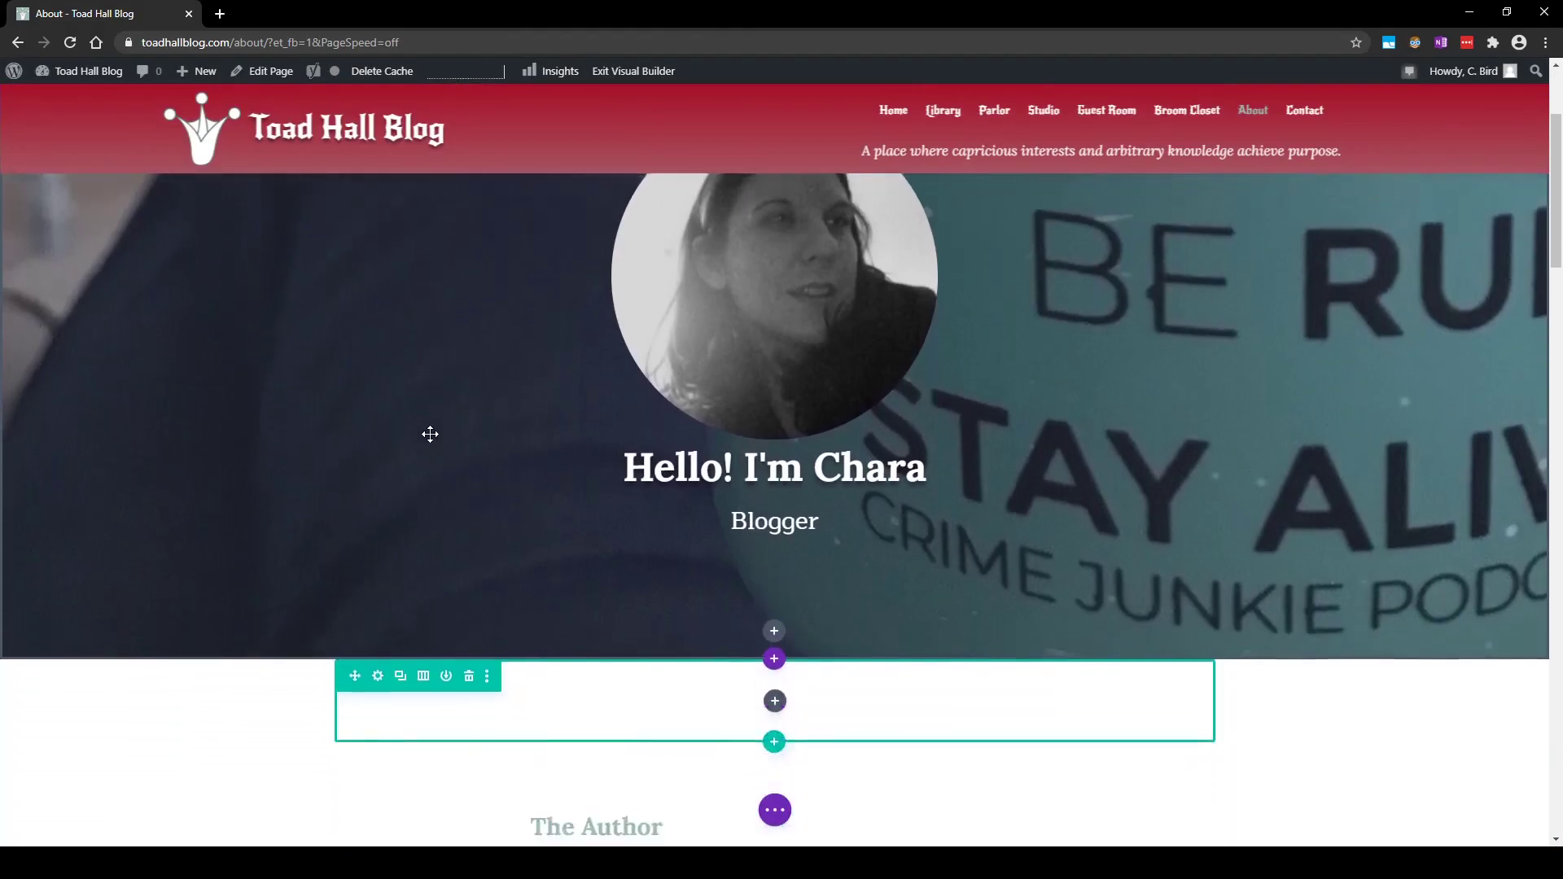
scroll(430, 434, "up", 20)
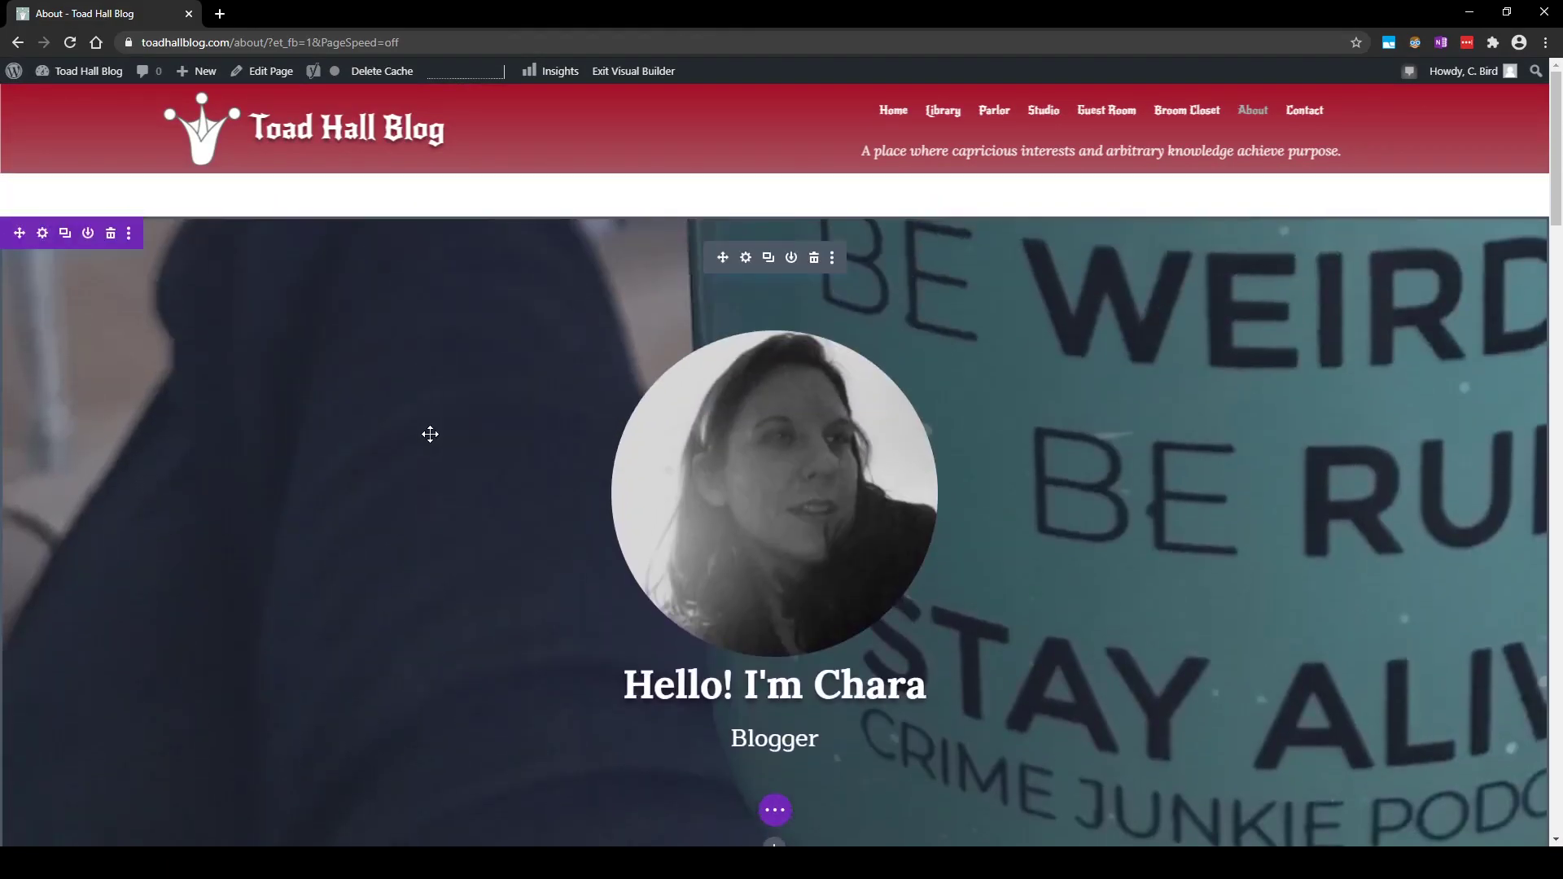
mouse_move(77, 71)
left_click(73, 101)
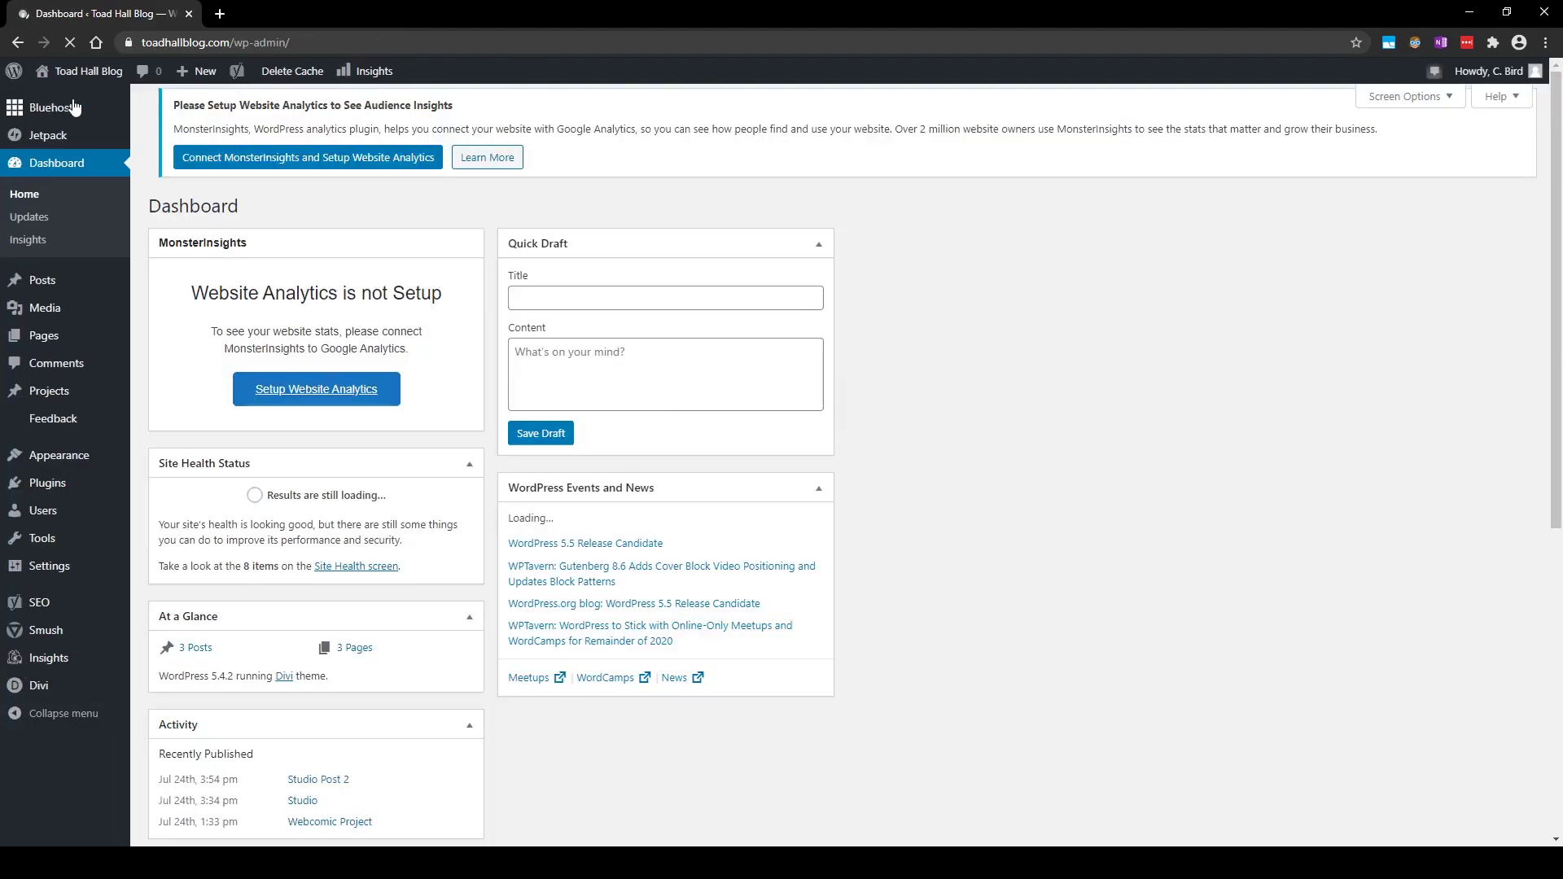
mouse_move(45, 293)
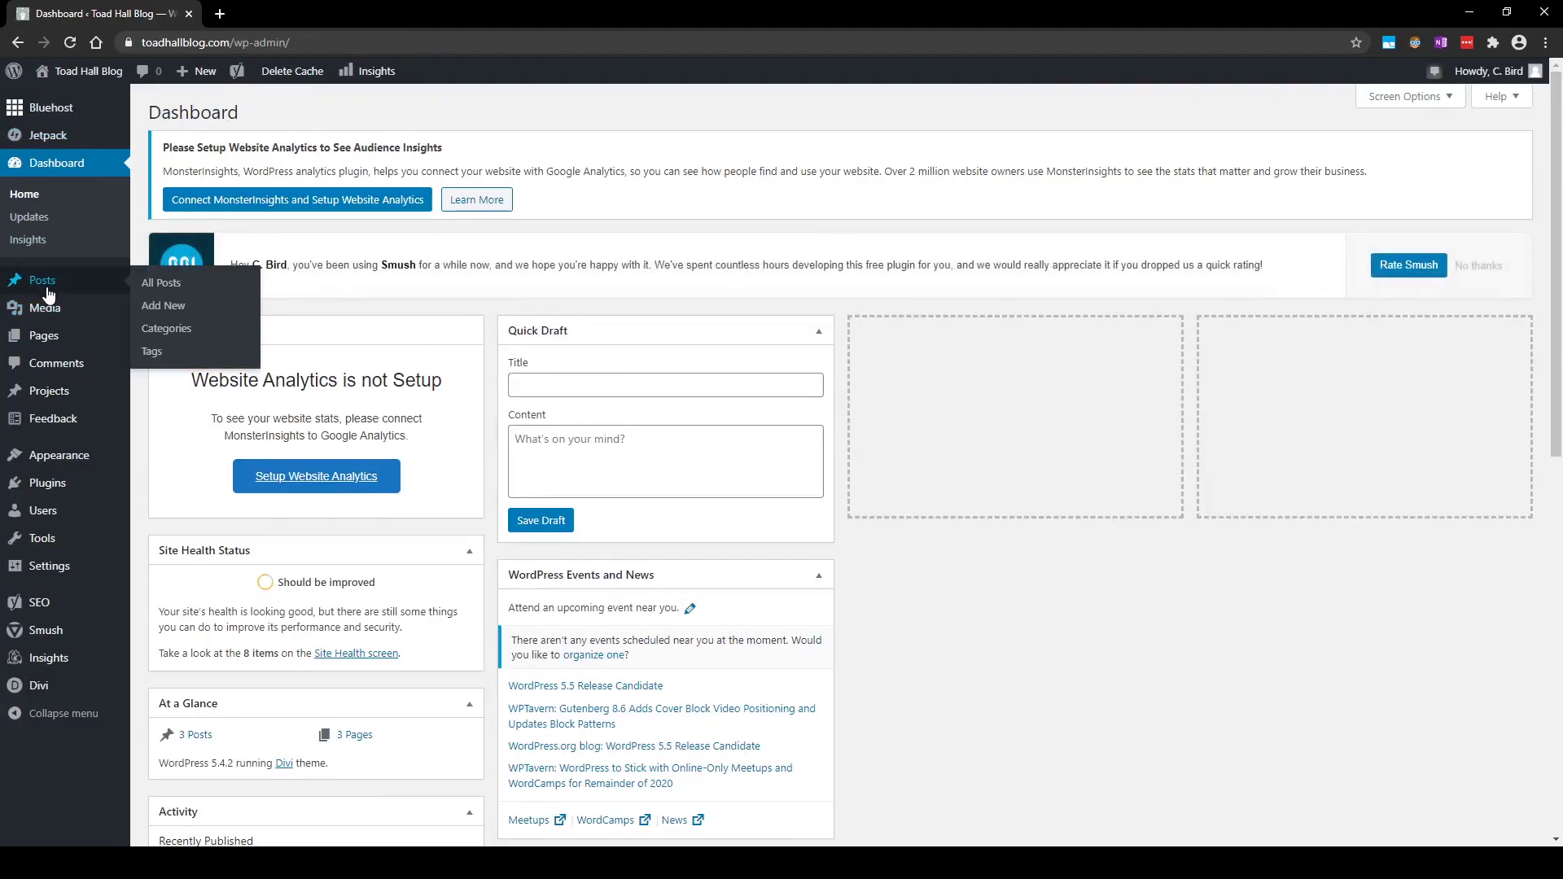
Open the list of all posts and create a new post with the default editor.
left_click(151, 284)
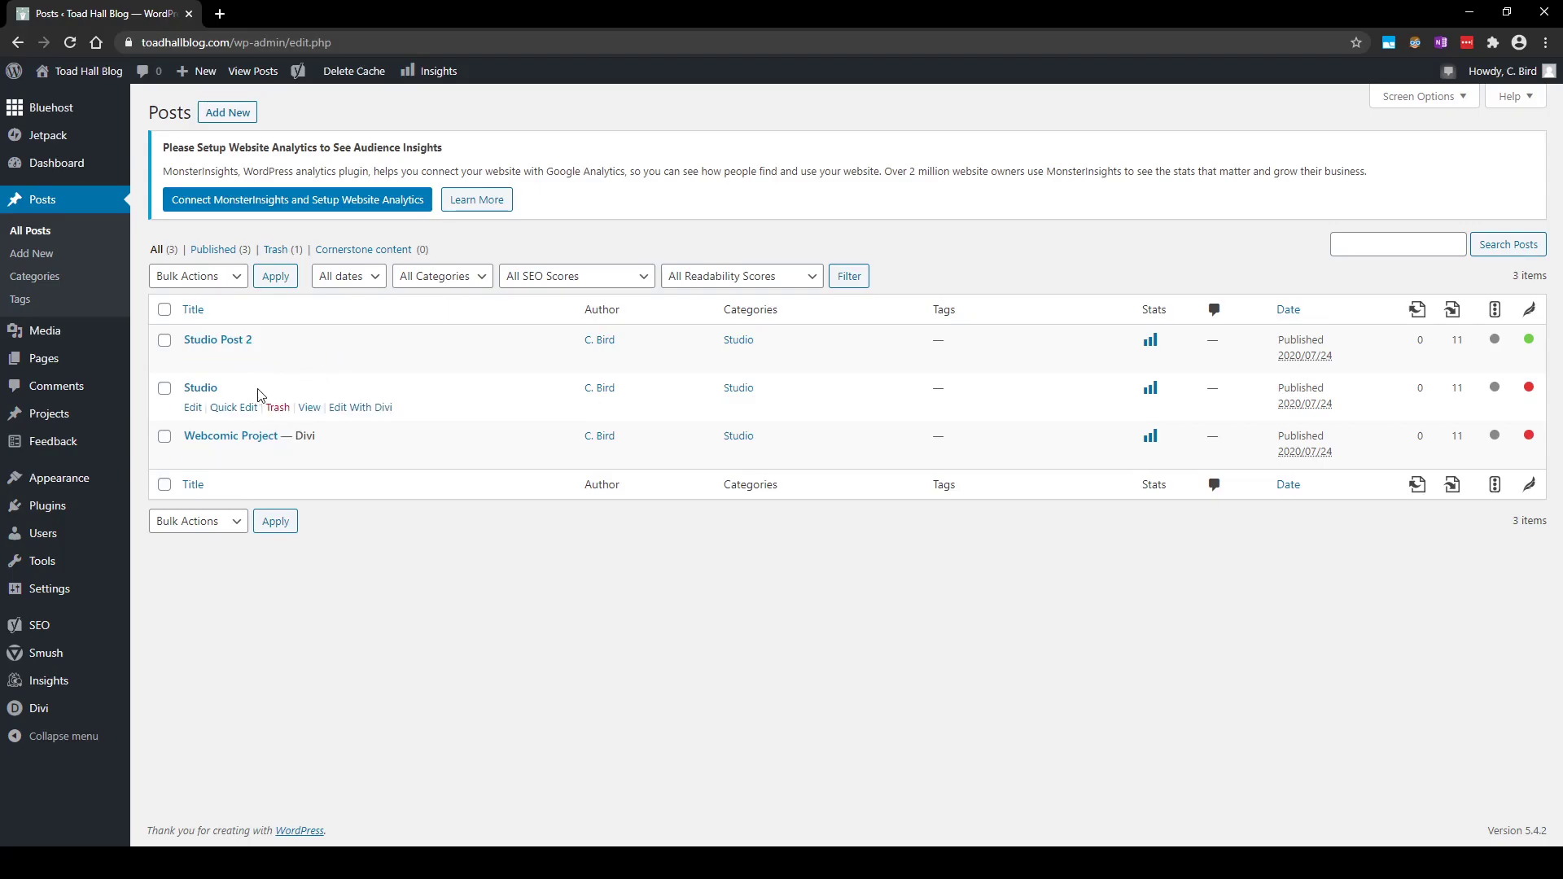
left_click(238, 117)
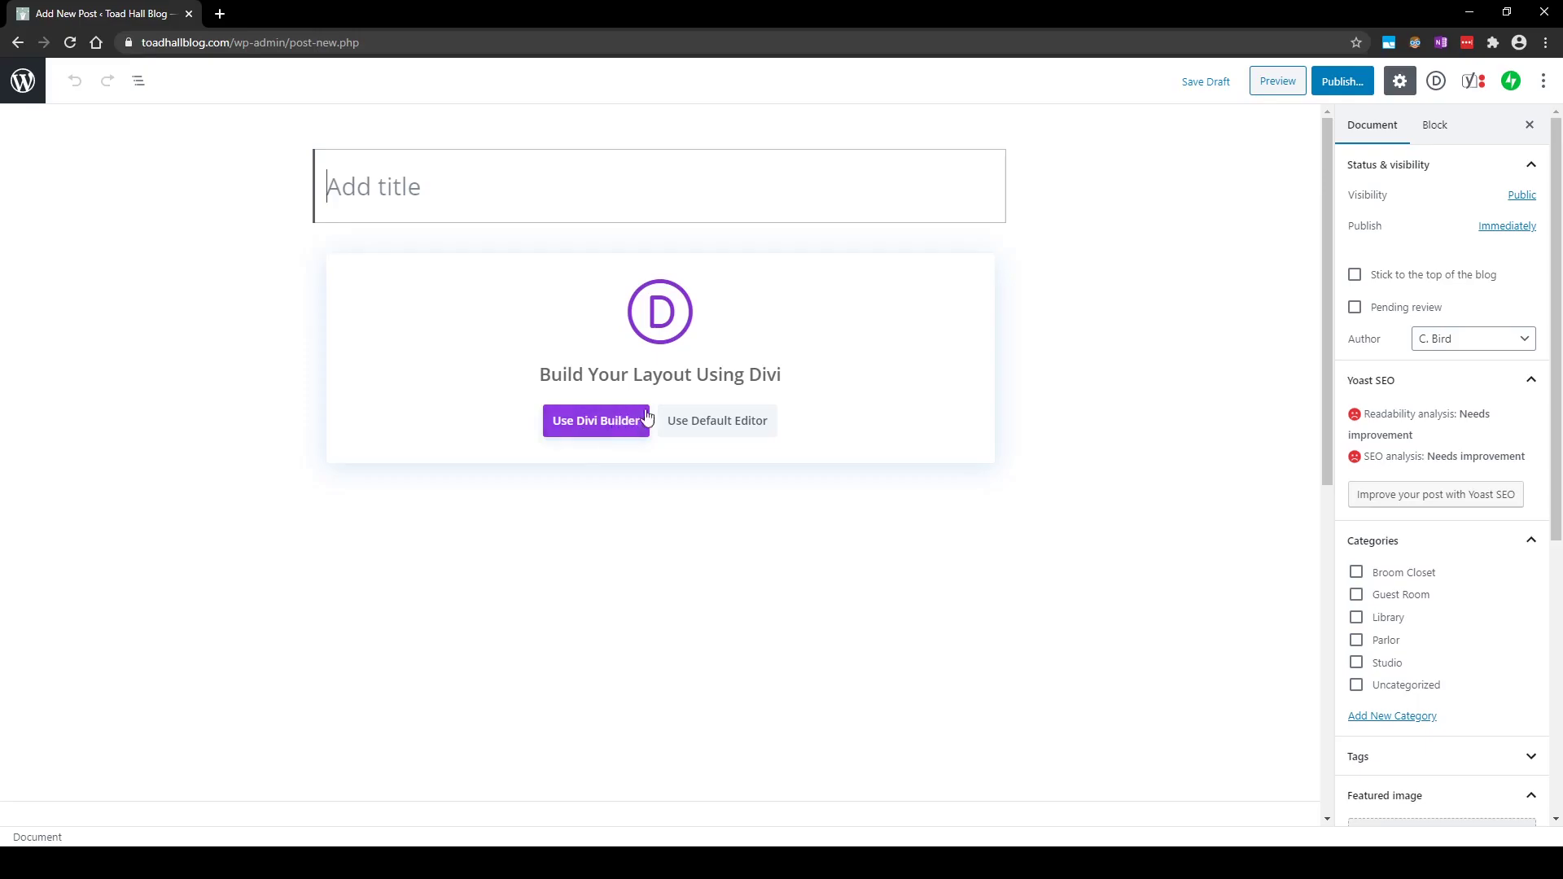
left_click(720, 429)
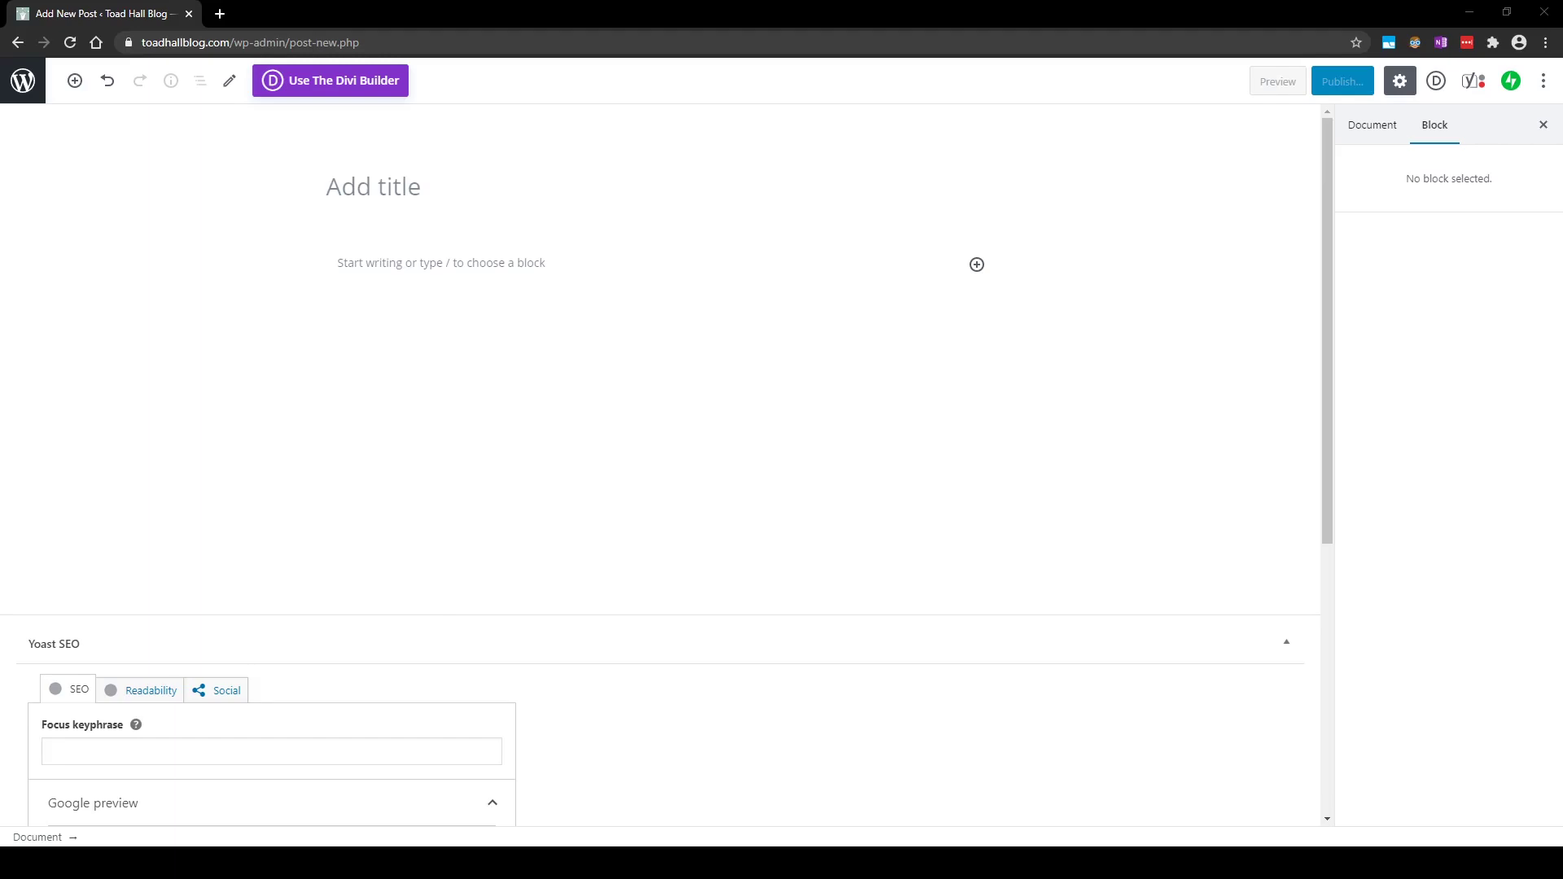
Title the new post "No Fear of COVID".
left_click(333, 188)
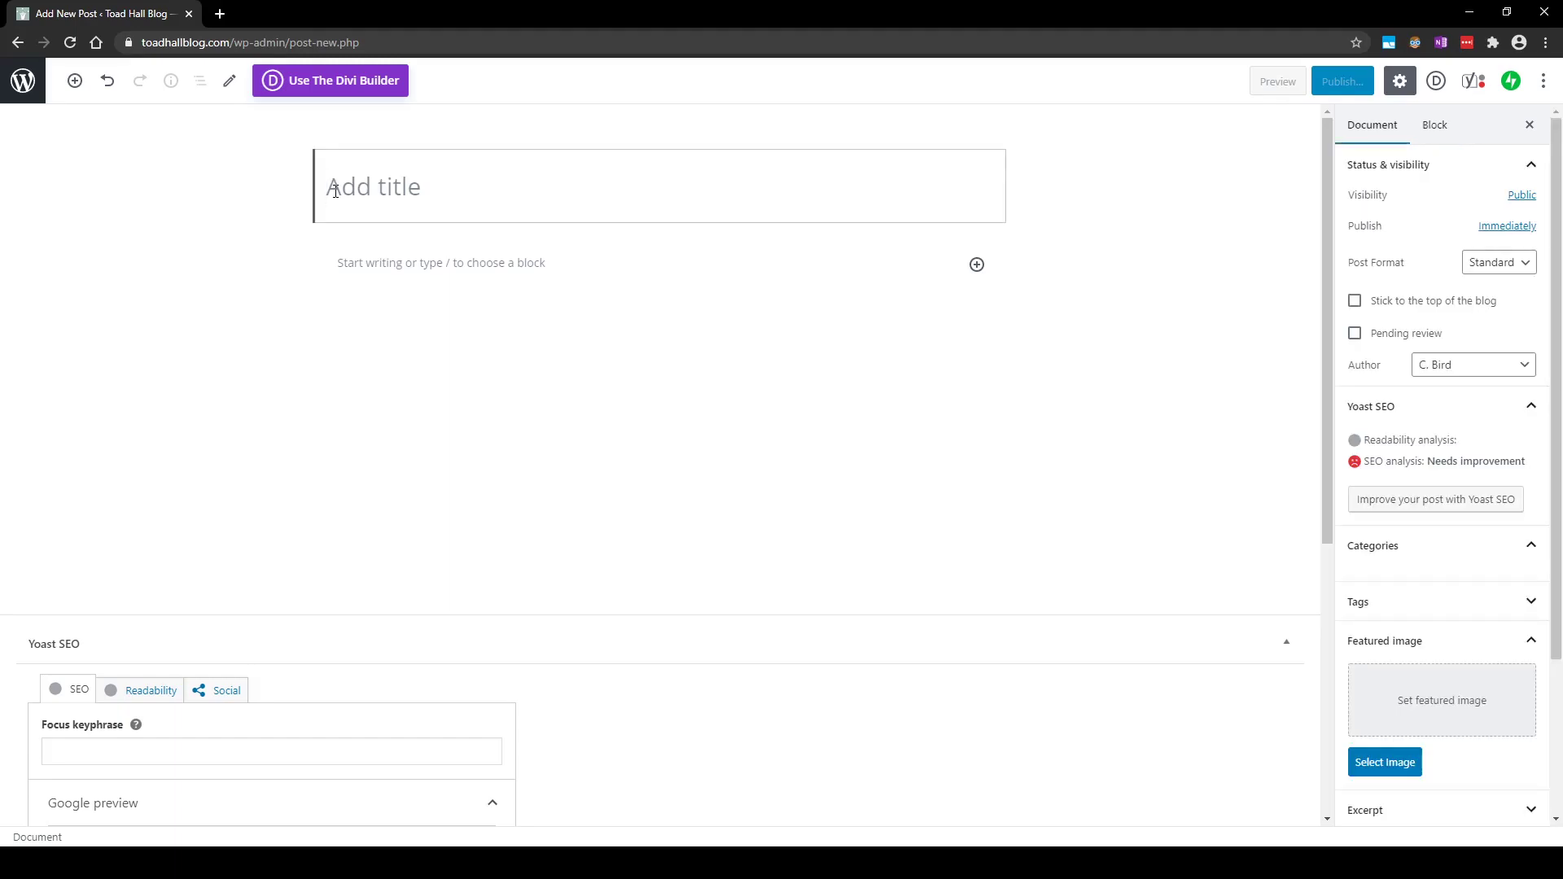
type("No Fear ")
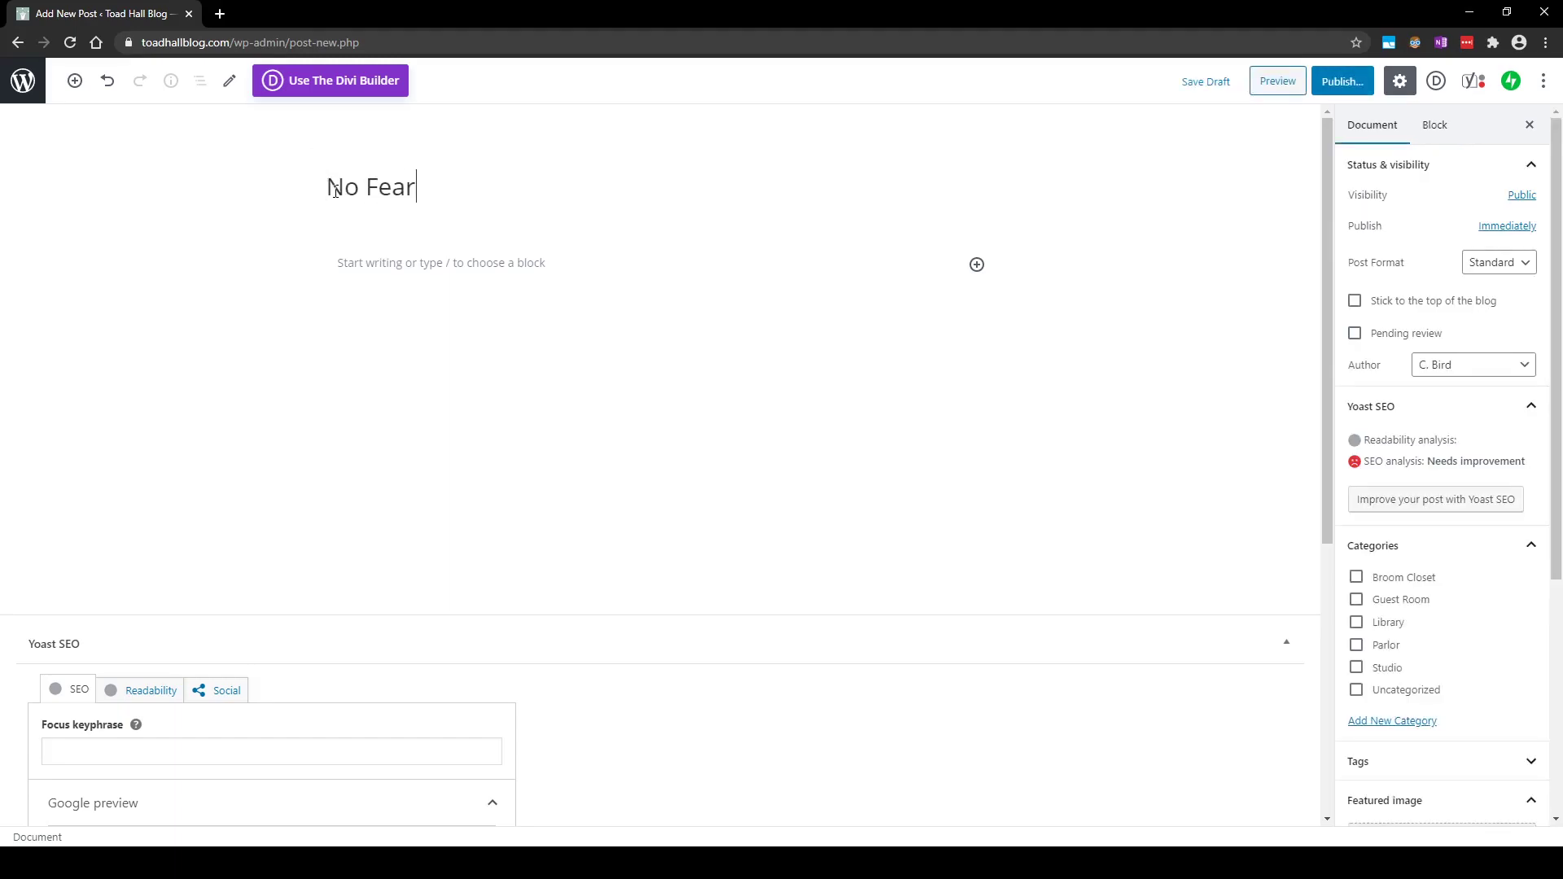
type("of COVID")
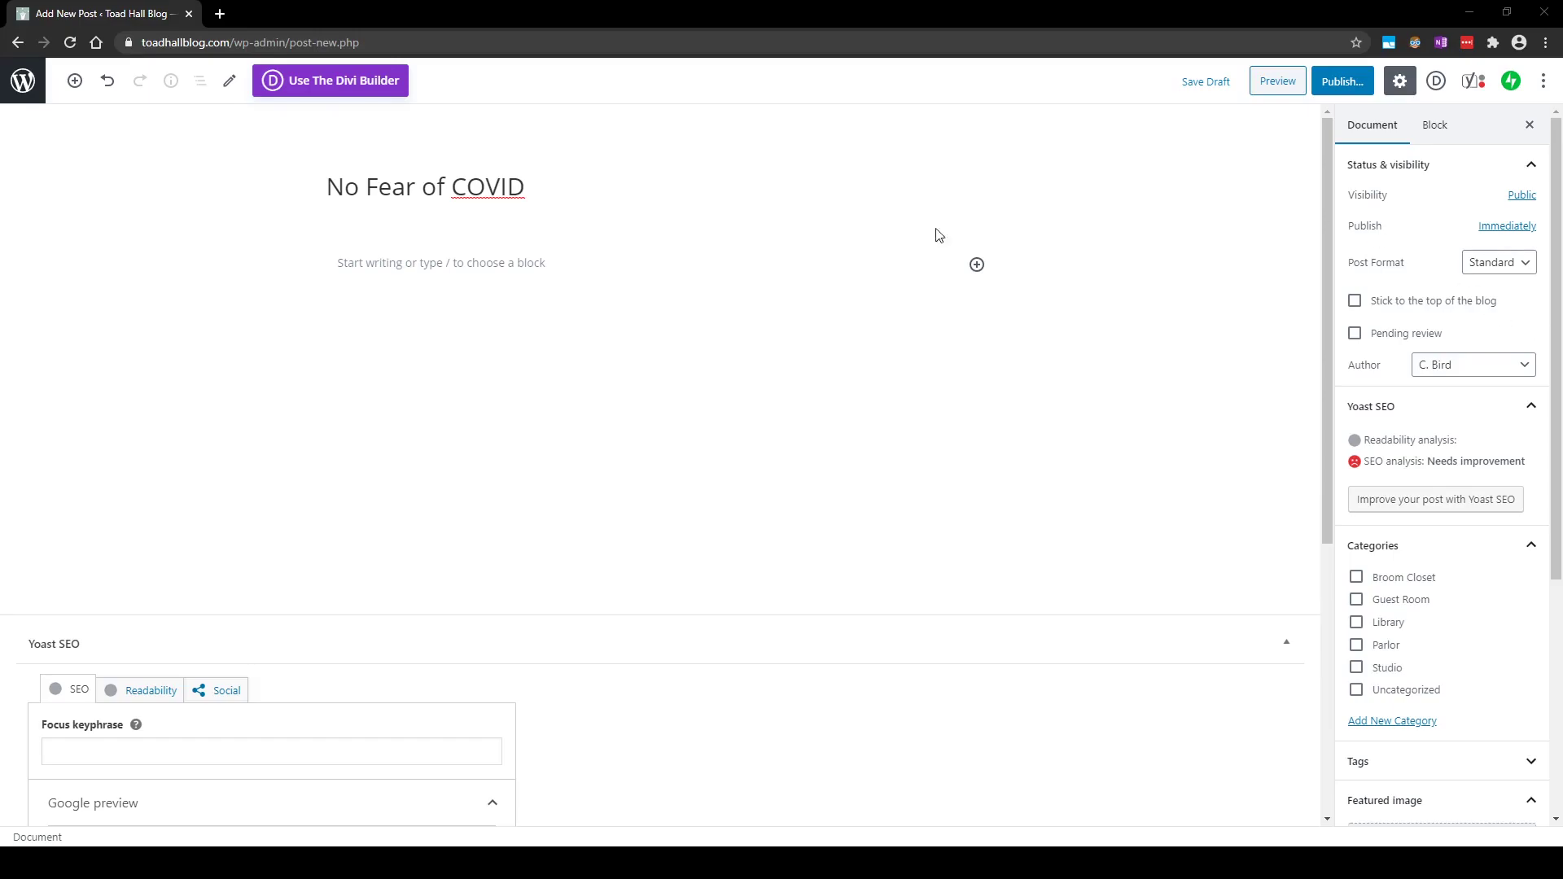
Paste the copied article text into the post body below the title and look through it.
left_click(349, 269)
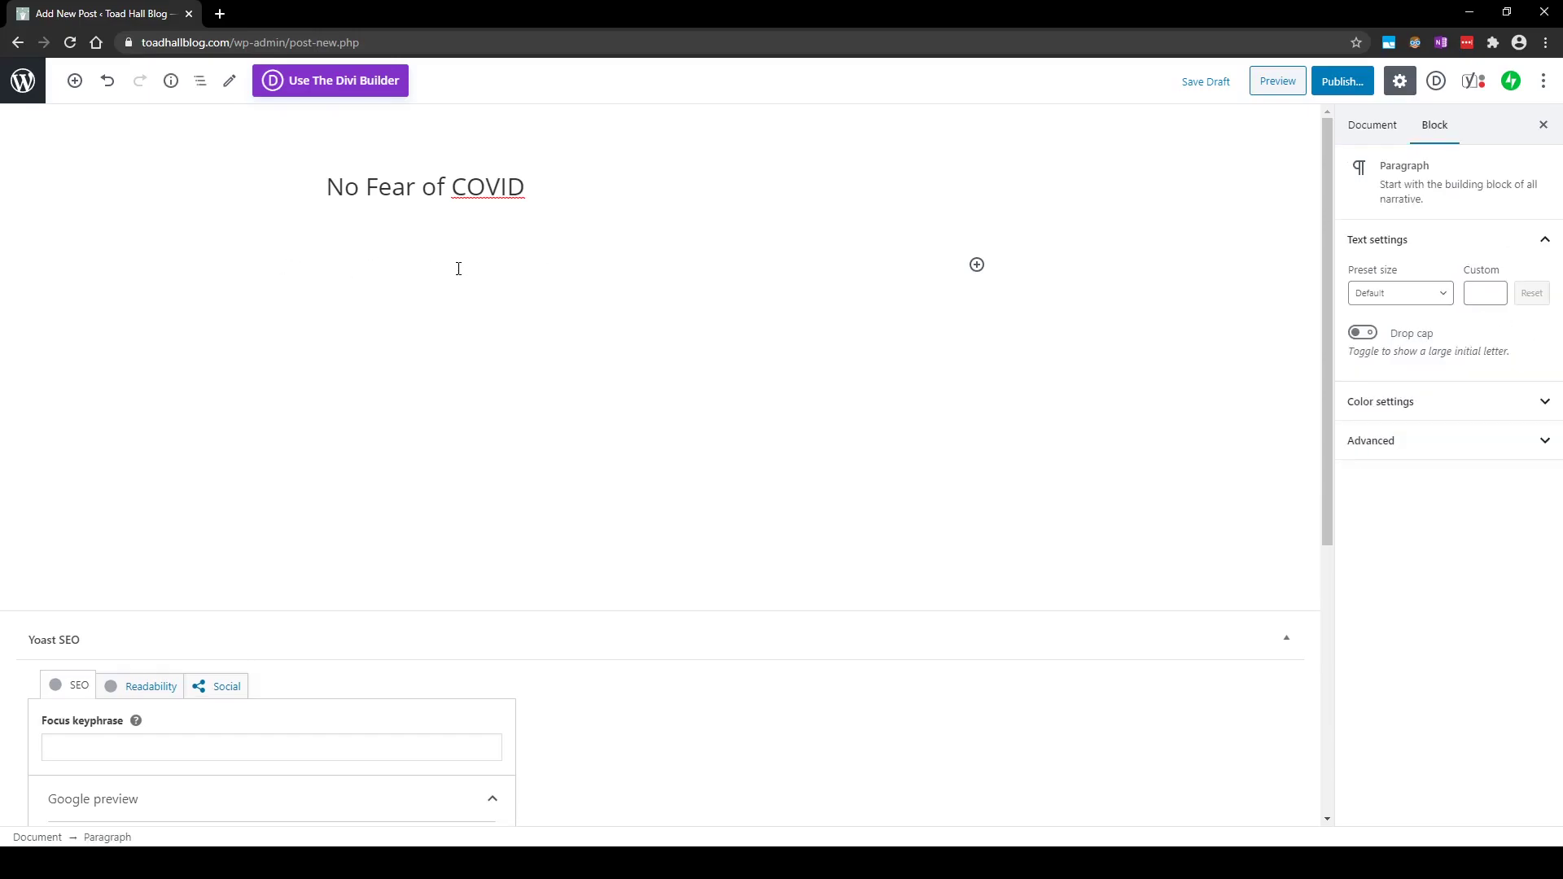
key("ctrl+v")
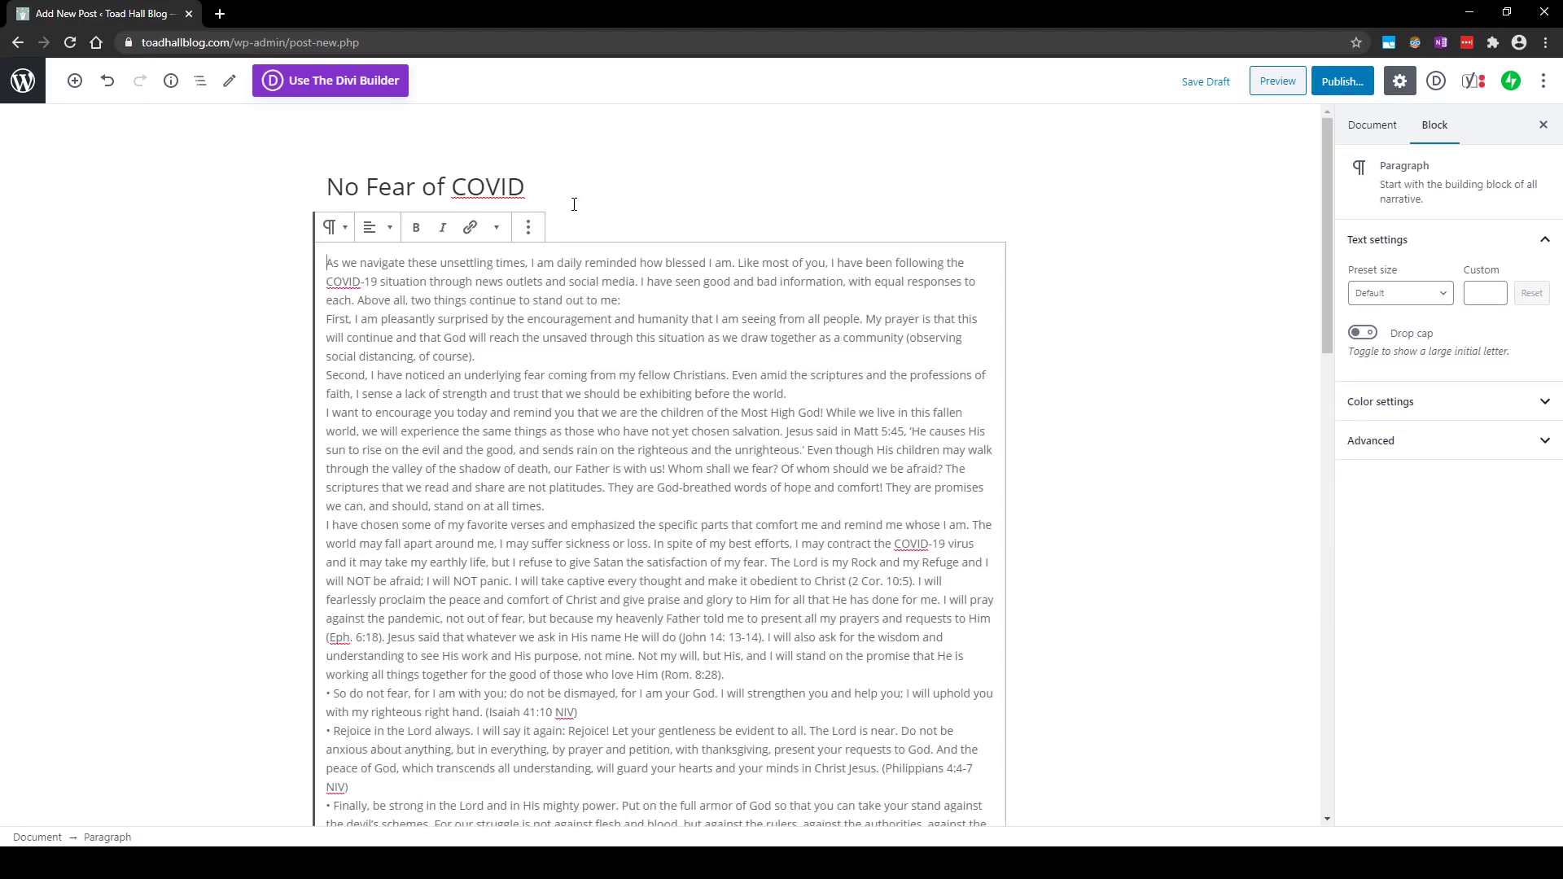
scroll(684, 538, "down", 3)
scroll(684, 538, "down", 4)
scroll(683, 538, "up", 7)
key("Escape")
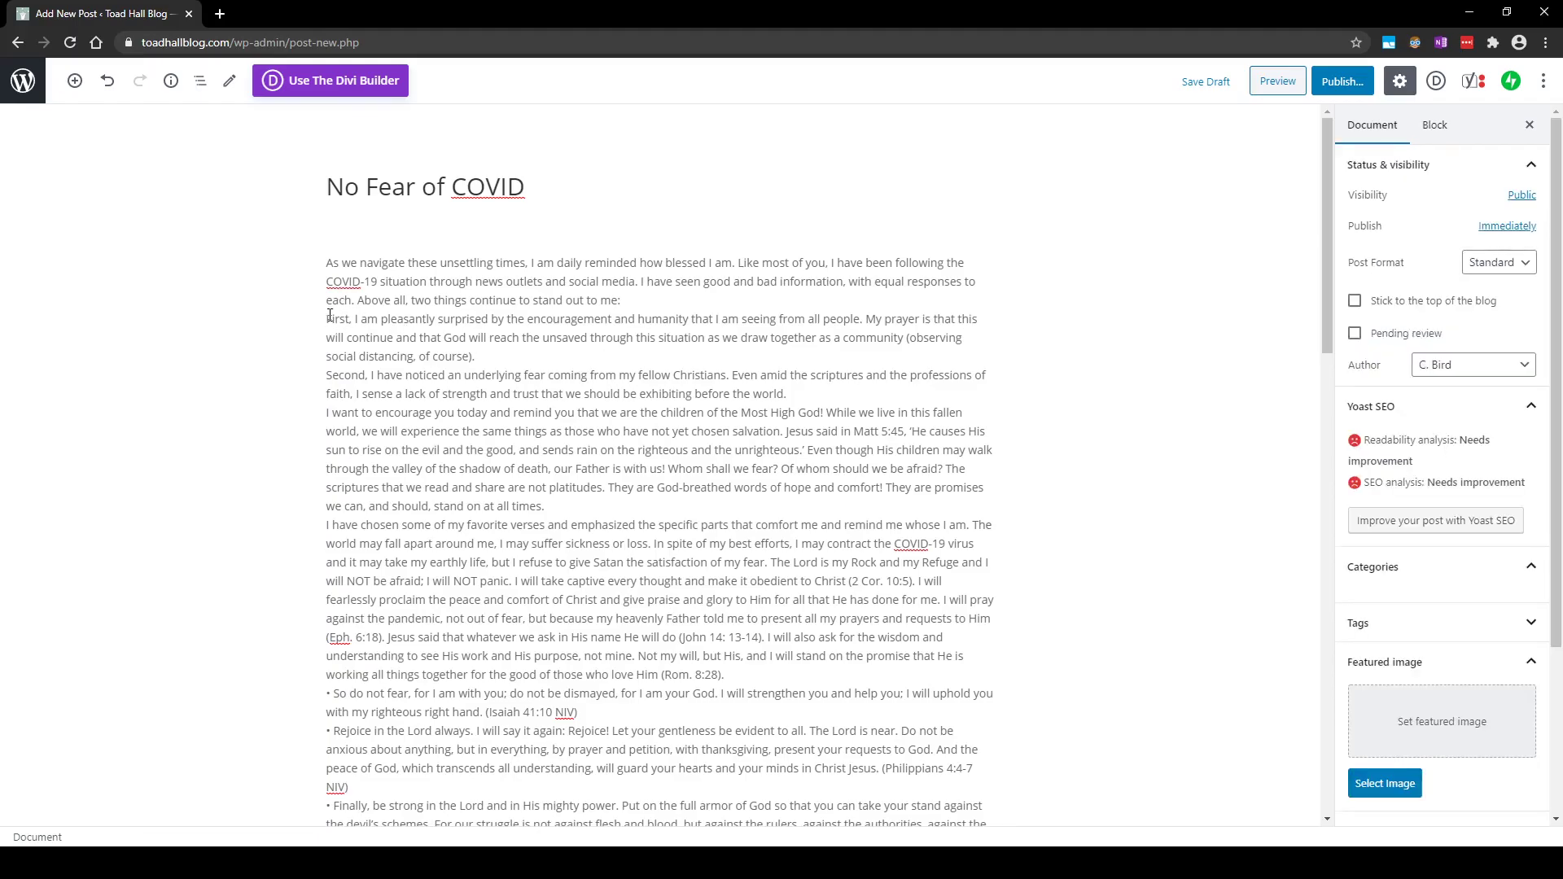
Split the pasted text into separate paragraph blocks before "First, I am", "Second, I have" and "I want to encourage you".
left_click(330, 316)
key("Return")
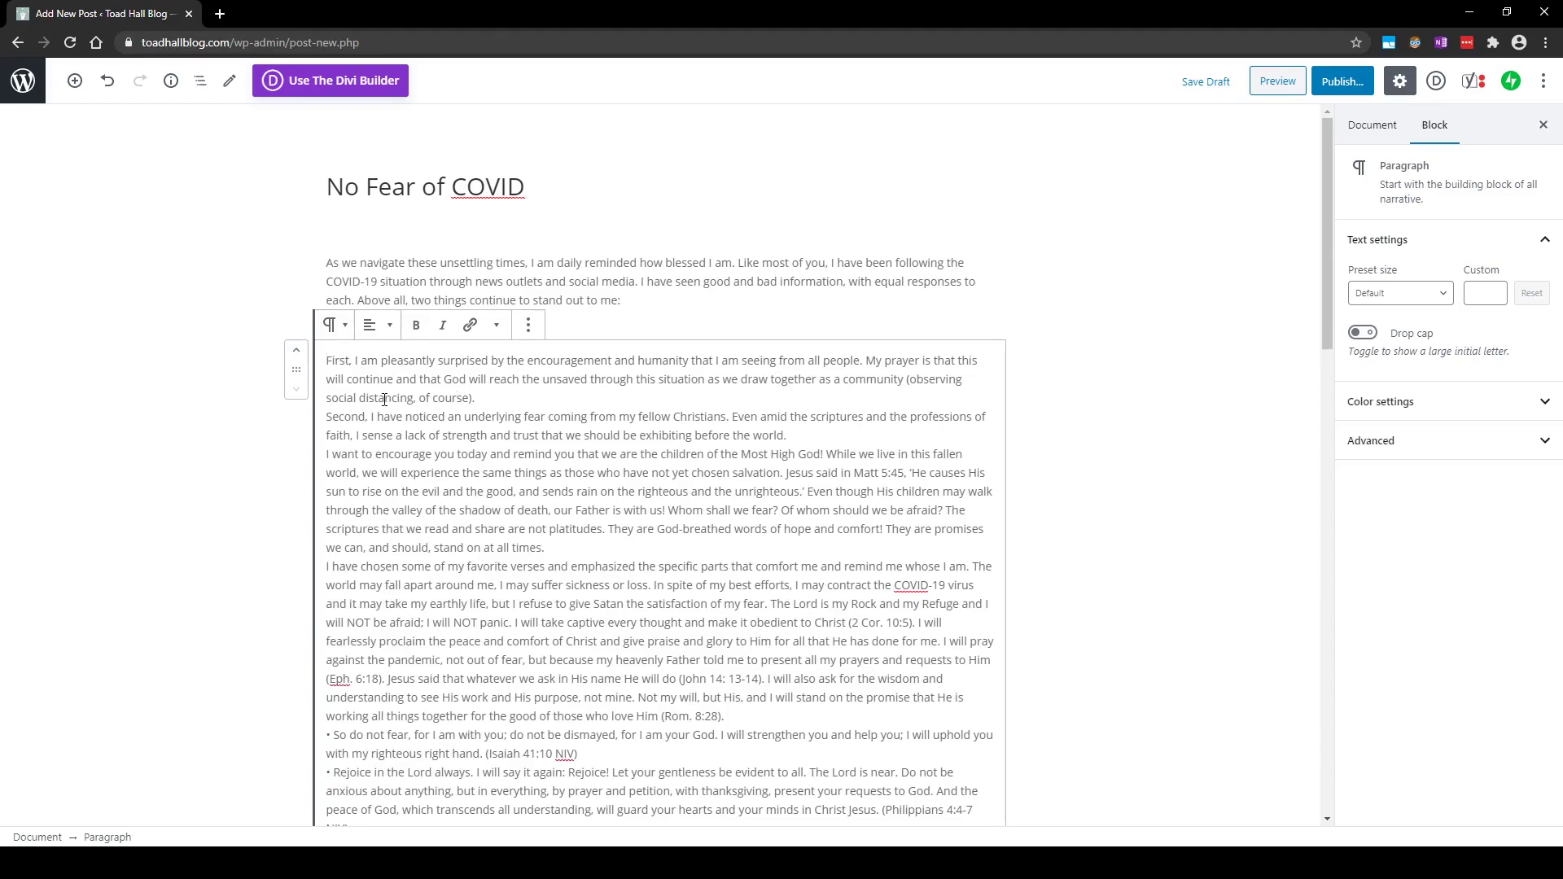
left_click(328, 422)
key("Return")
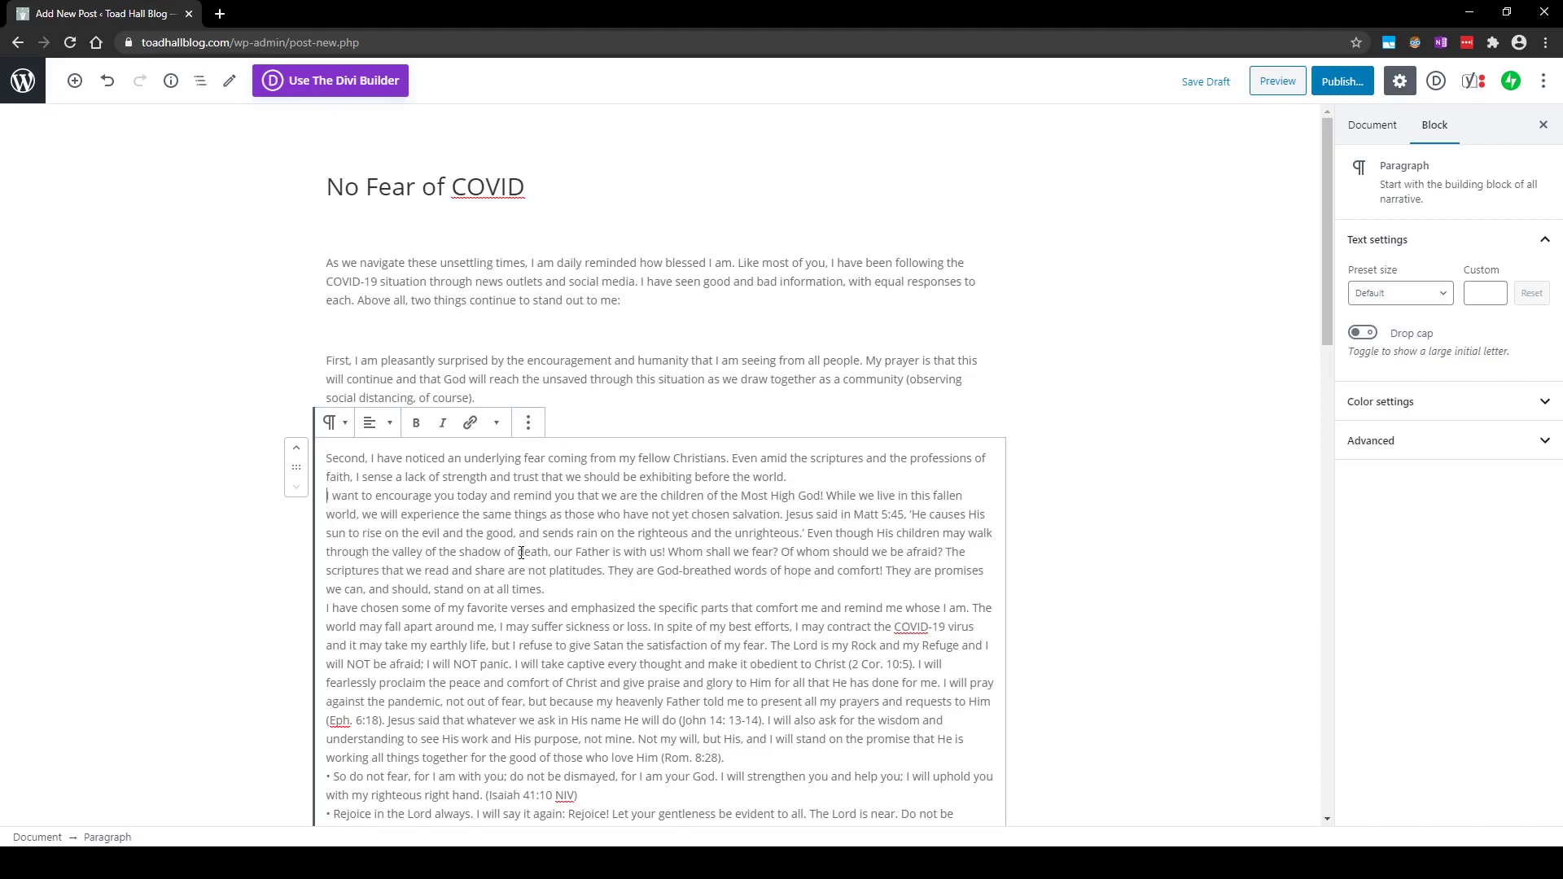
key("Return")
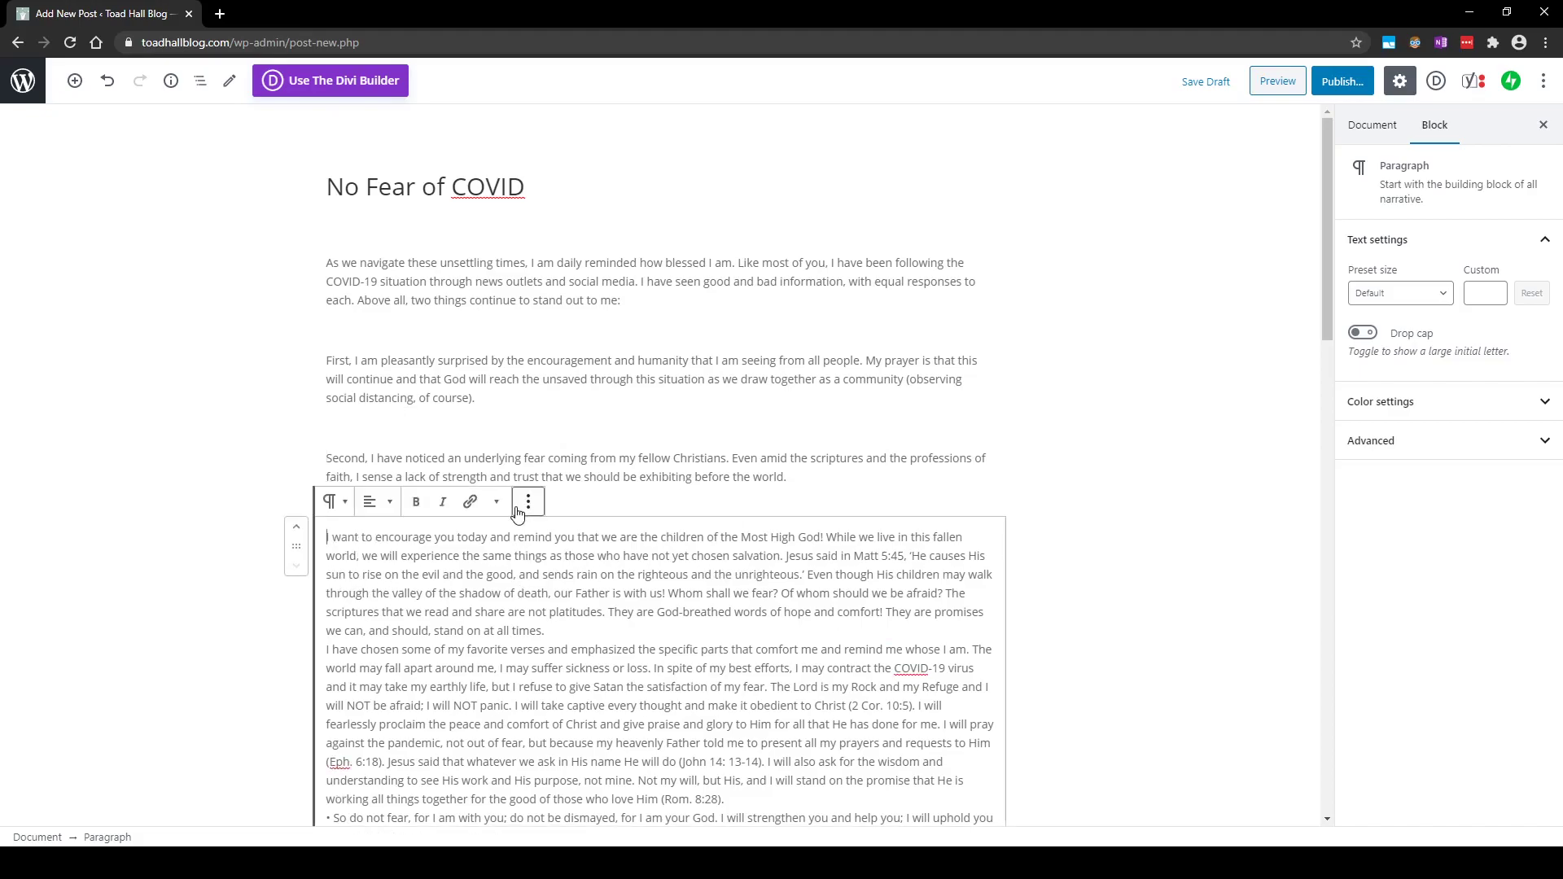
Split off the text starting with "I have chosen some of my favorite verses" as its own paragraph block.
scroll(508, 613, "down", 4)
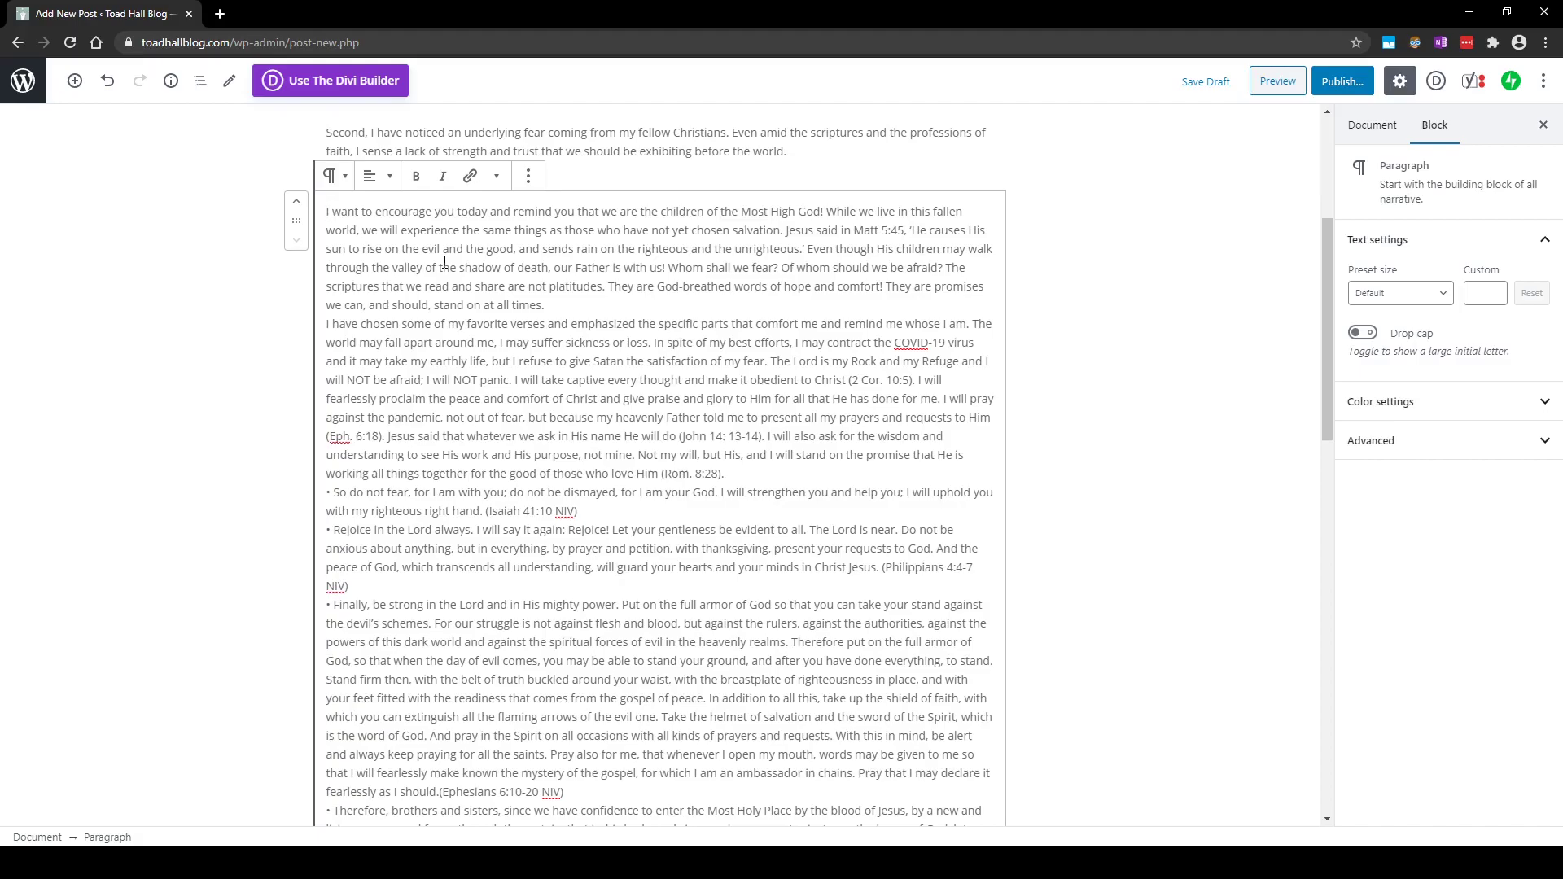
left_click(324, 325)
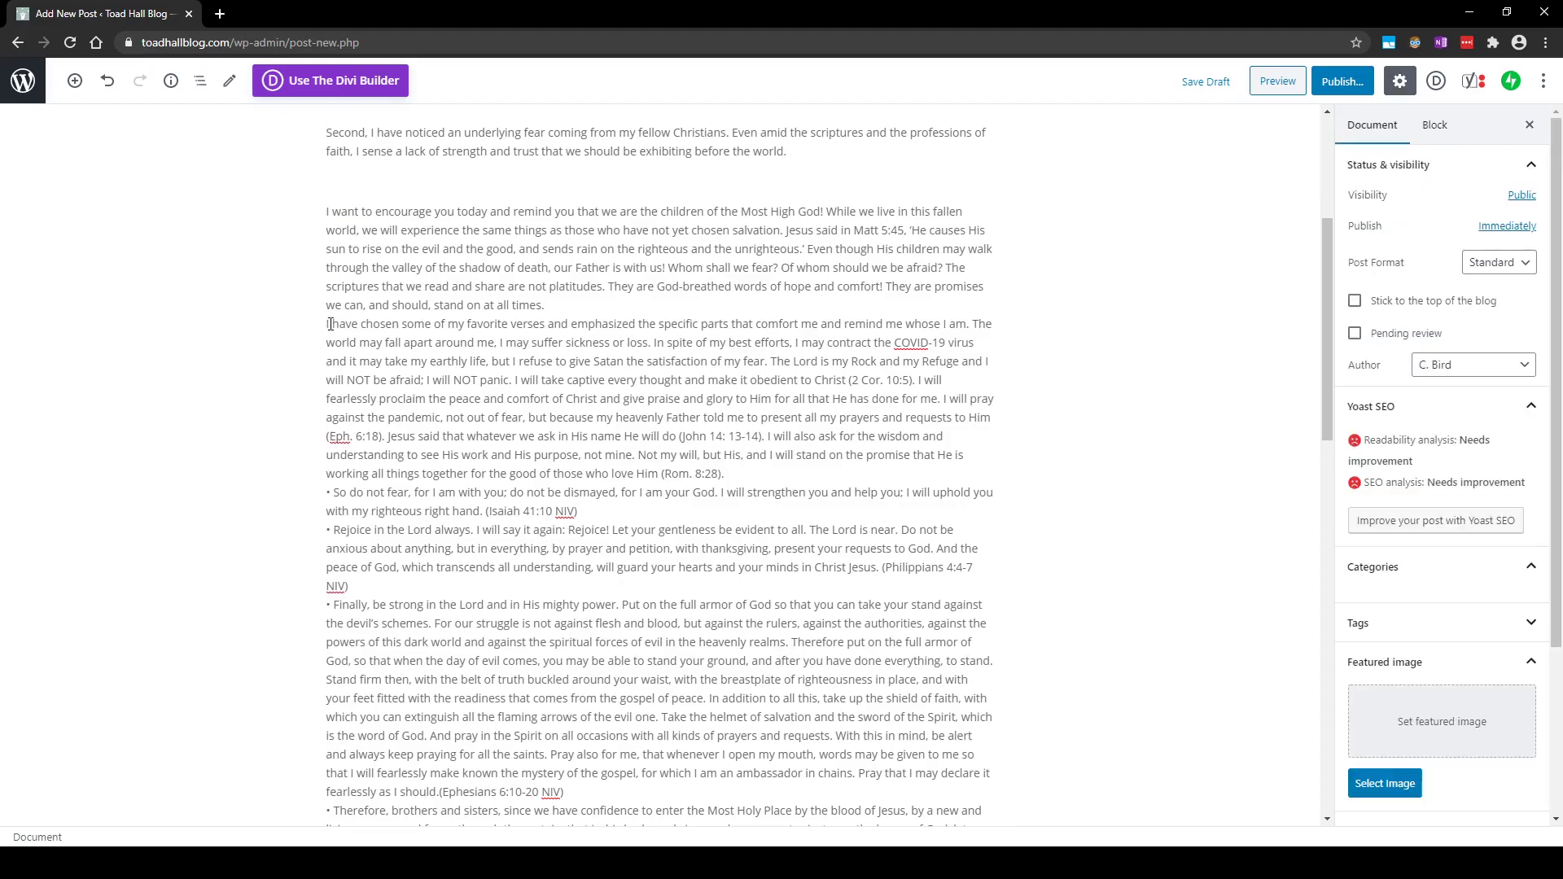
left_click(328, 325)
key("Return")
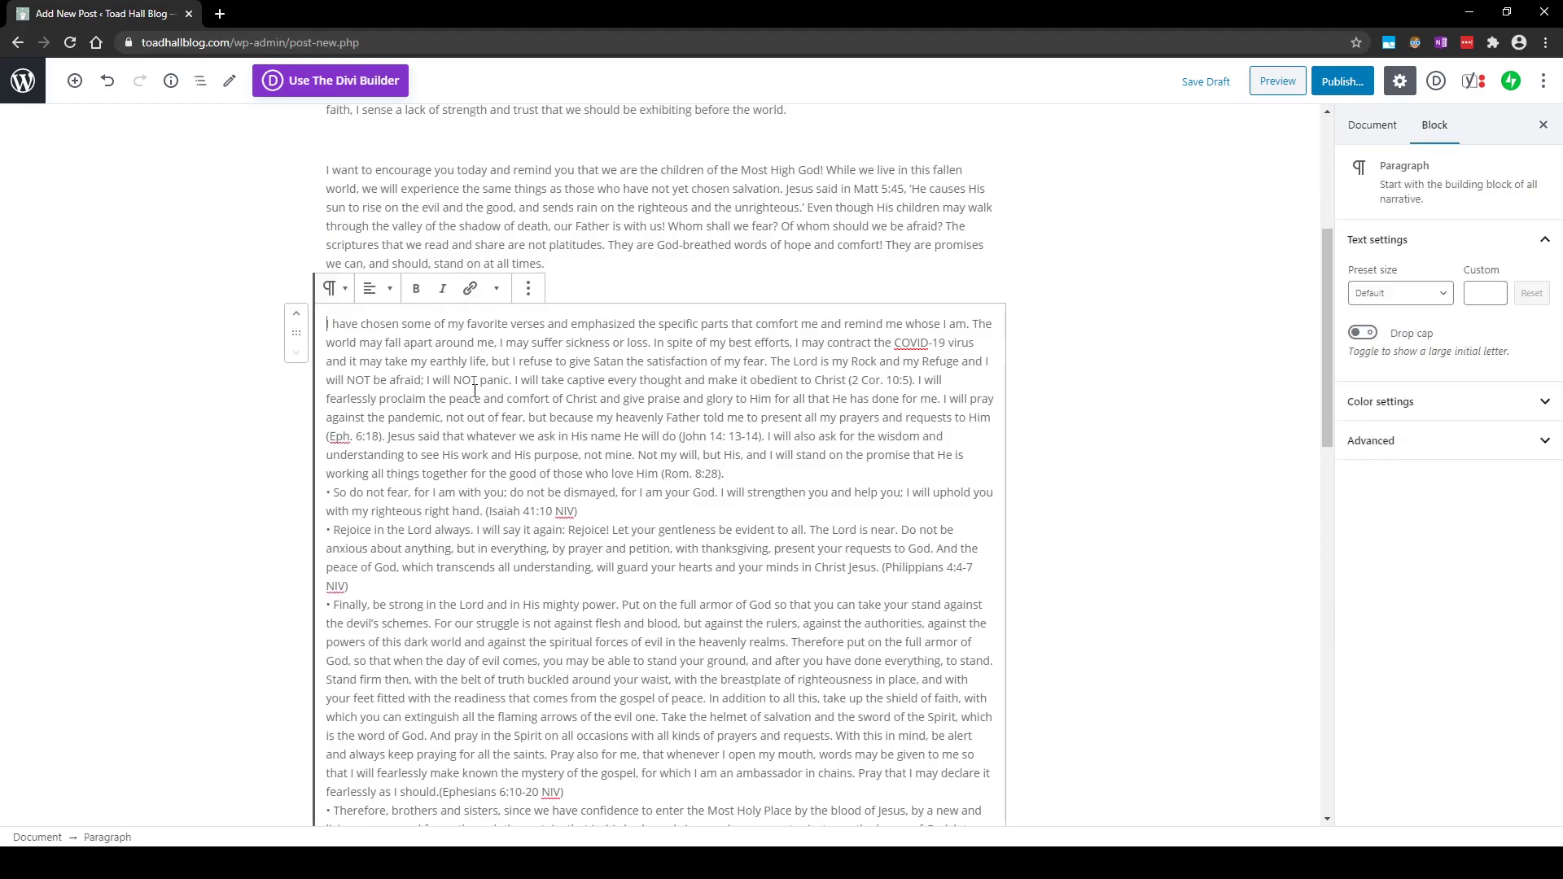
scroll(488, 350, "up", 3)
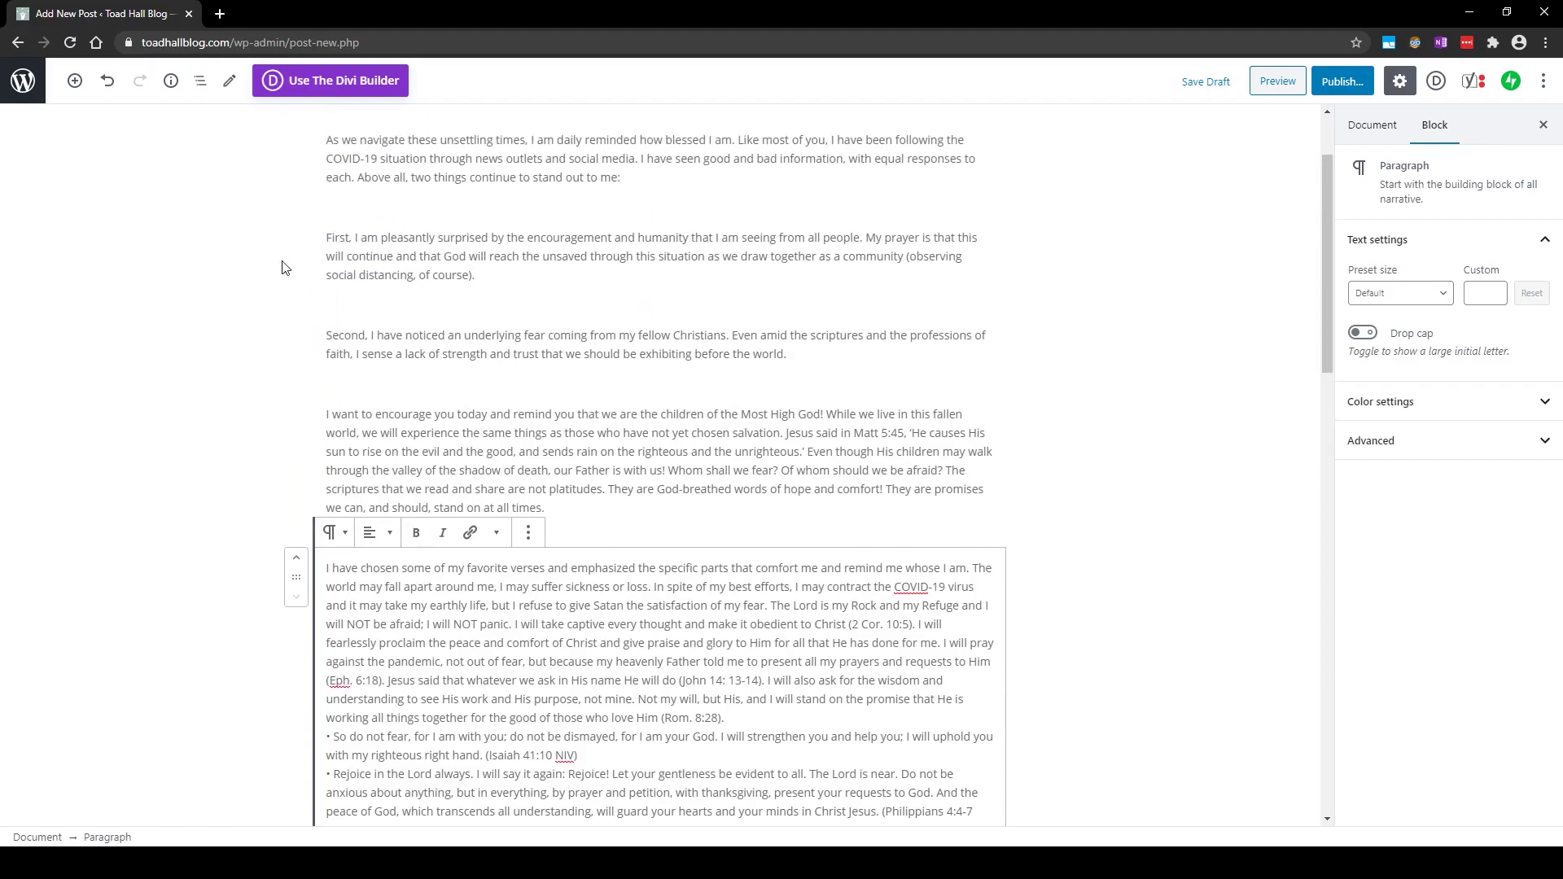
Transform the Isaiah 41:10 and Philippians 4:4-7 verse paragraphs into bulleted lists.
scroll(543, 429, "down", 2)
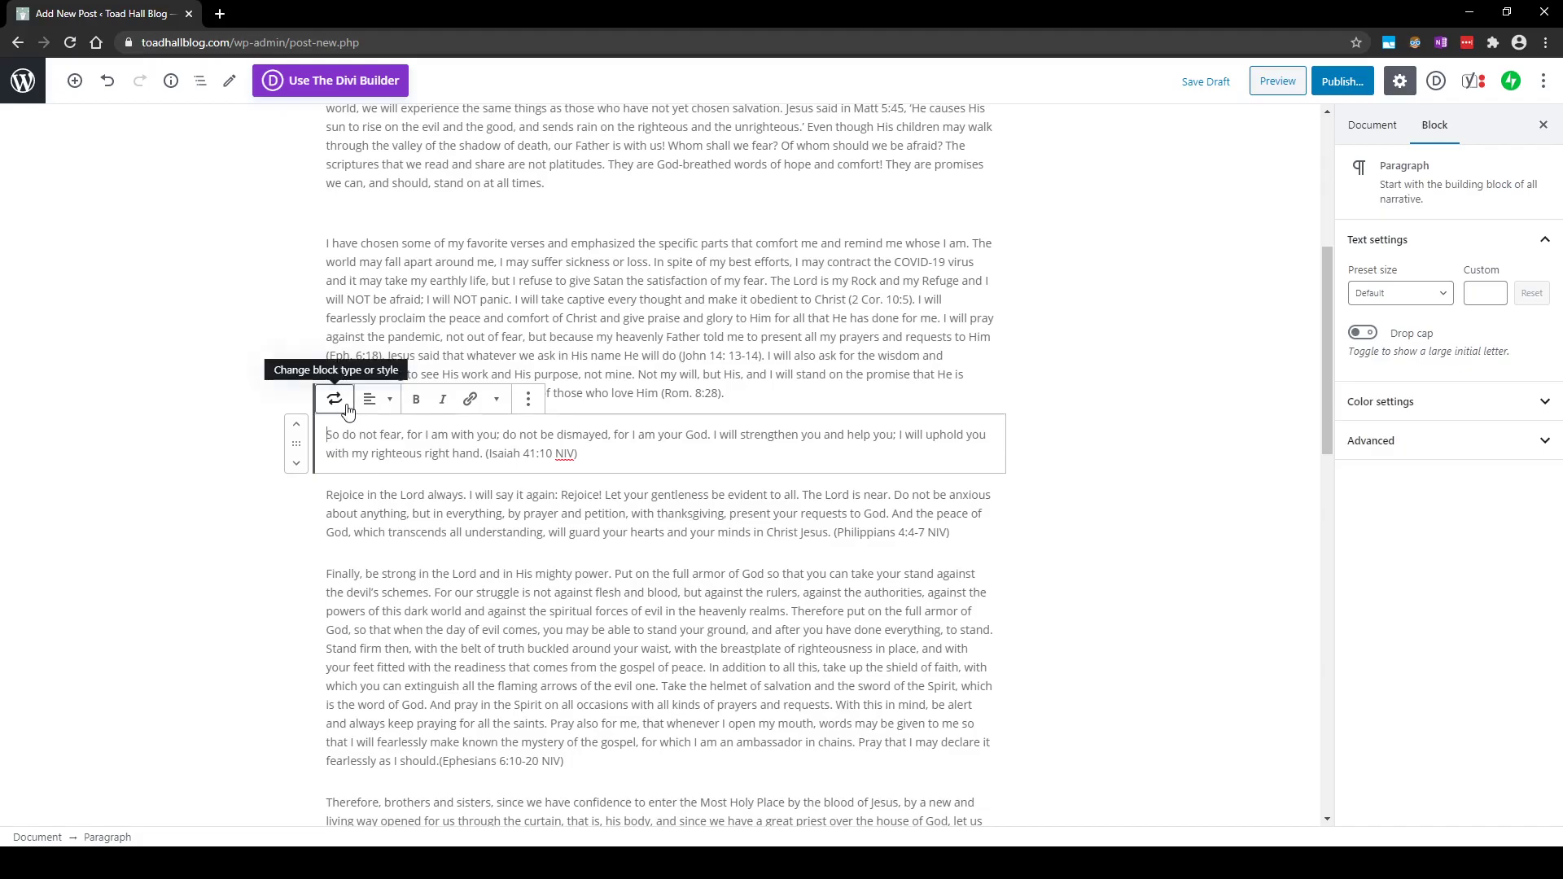
left_click(335, 399)
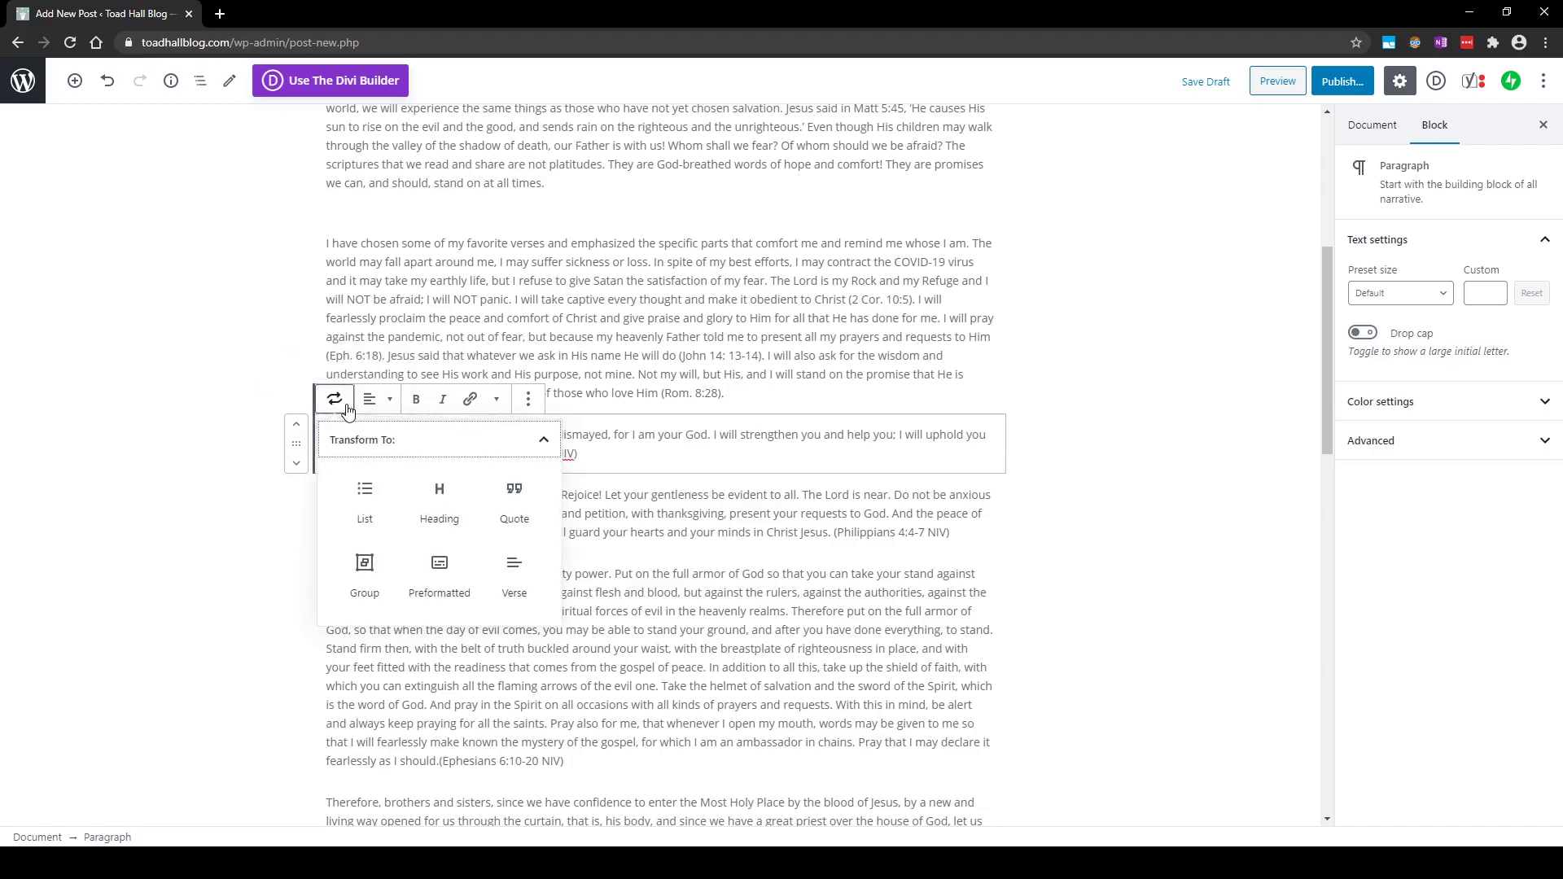
left_click(373, 499)
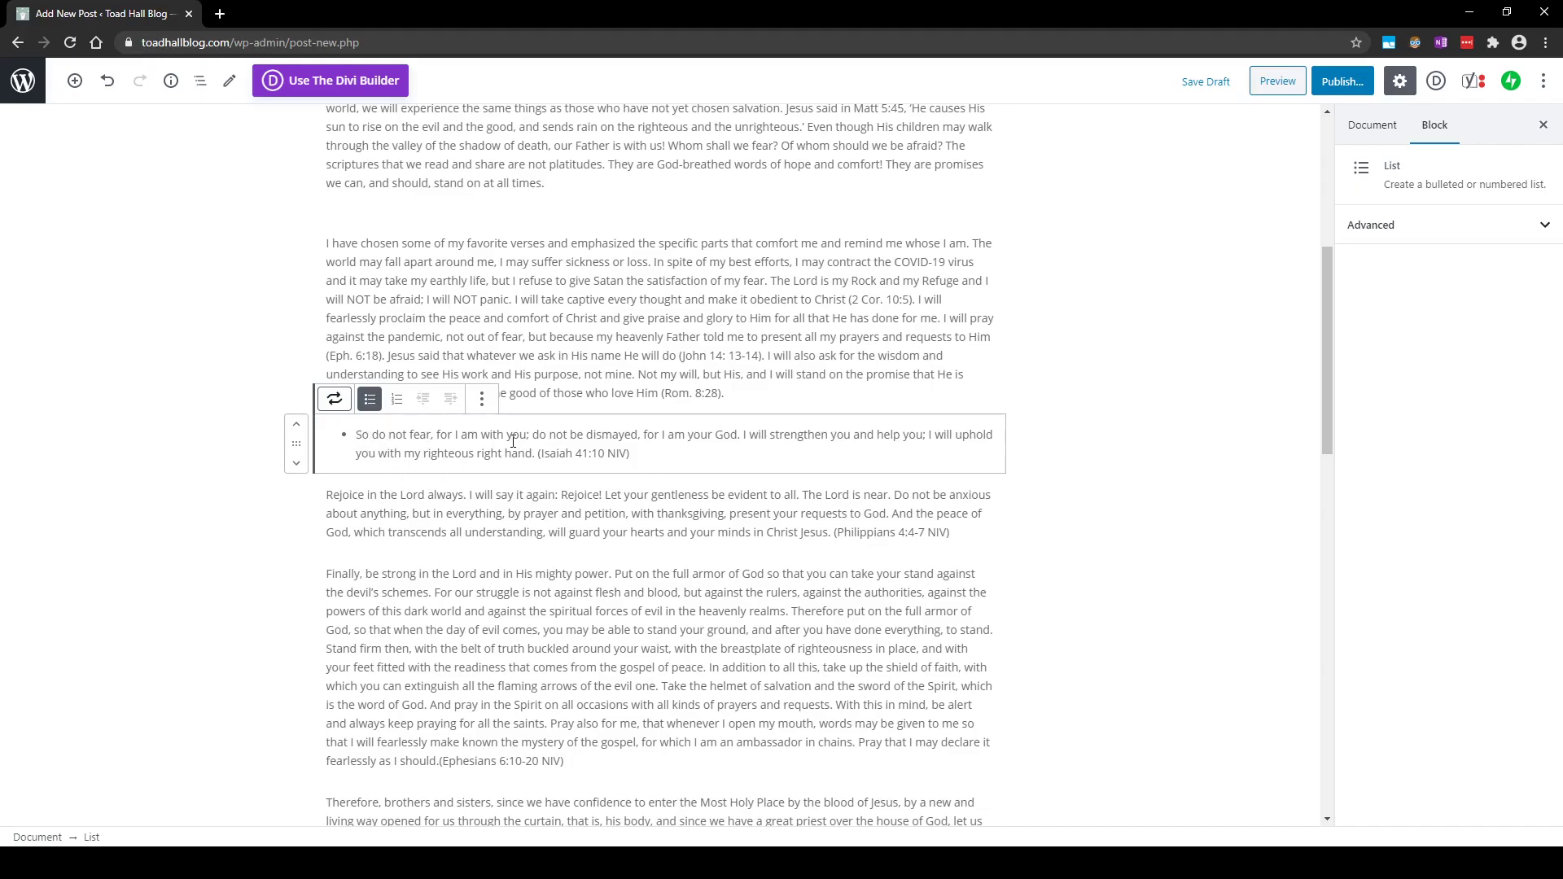
left_click(327, 499)
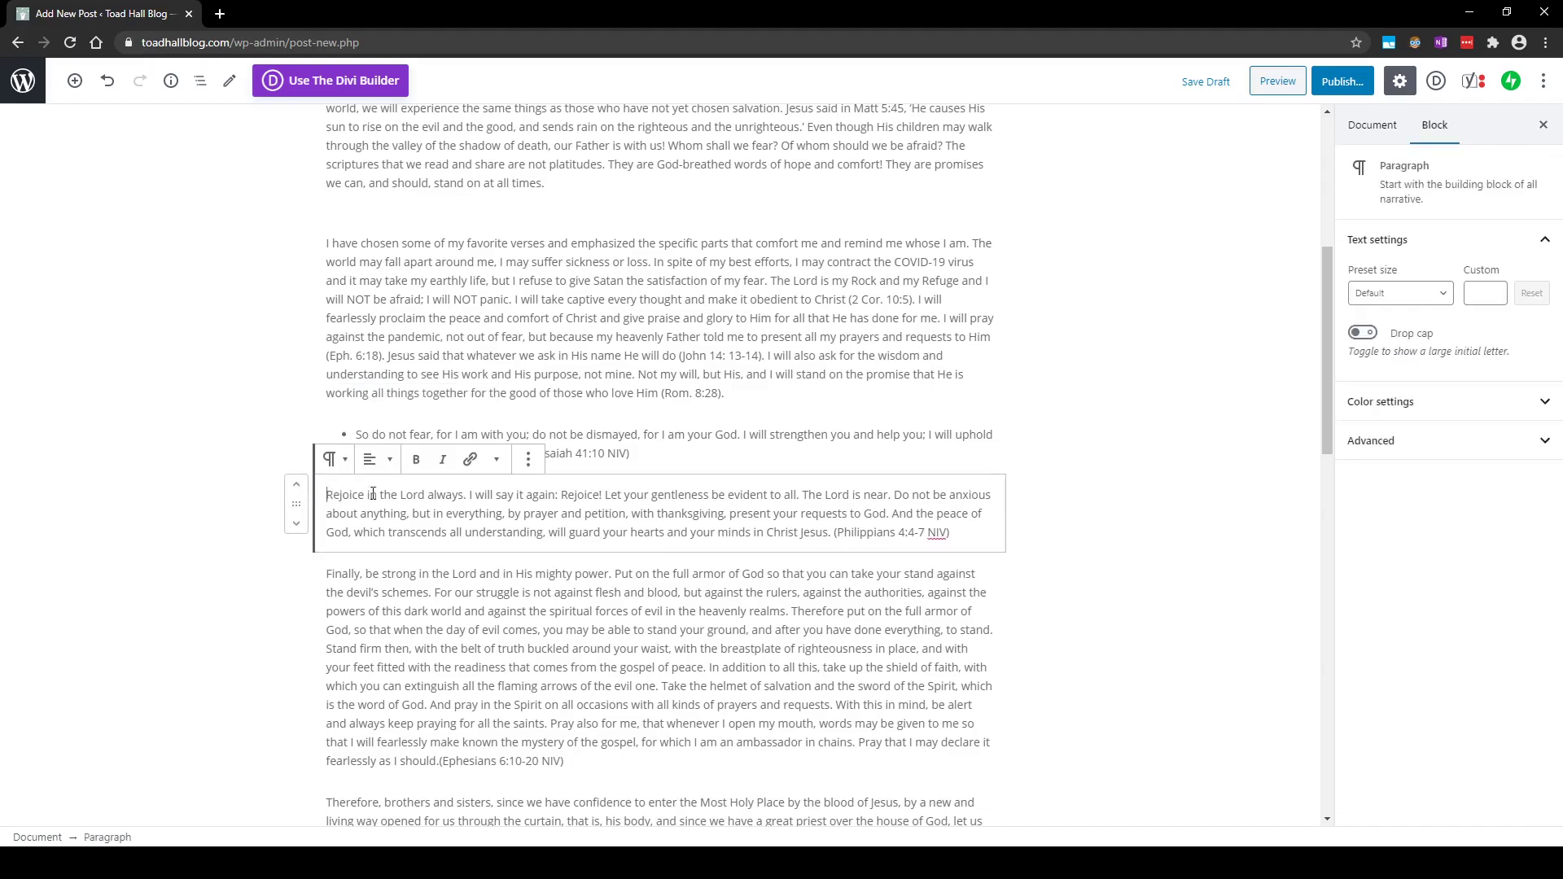
left_click(335, 459)
left_click(365, 539)
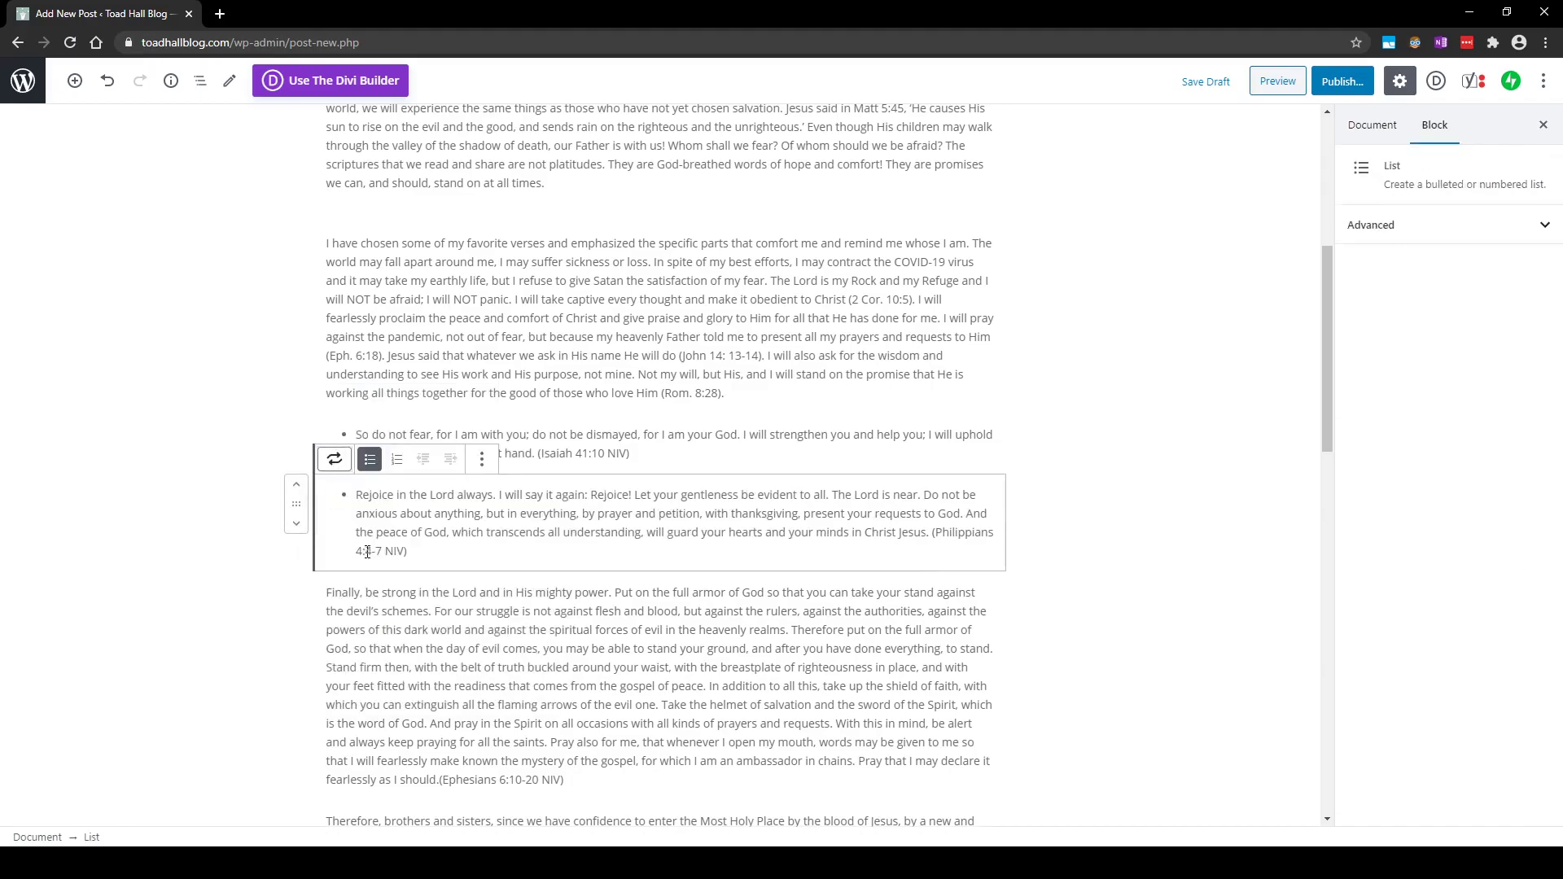
Transform the Ephesians 6:10-20 and Hebrew 10:19-25 verse paragraphs into bulleted lists.
left_click(325, 601)
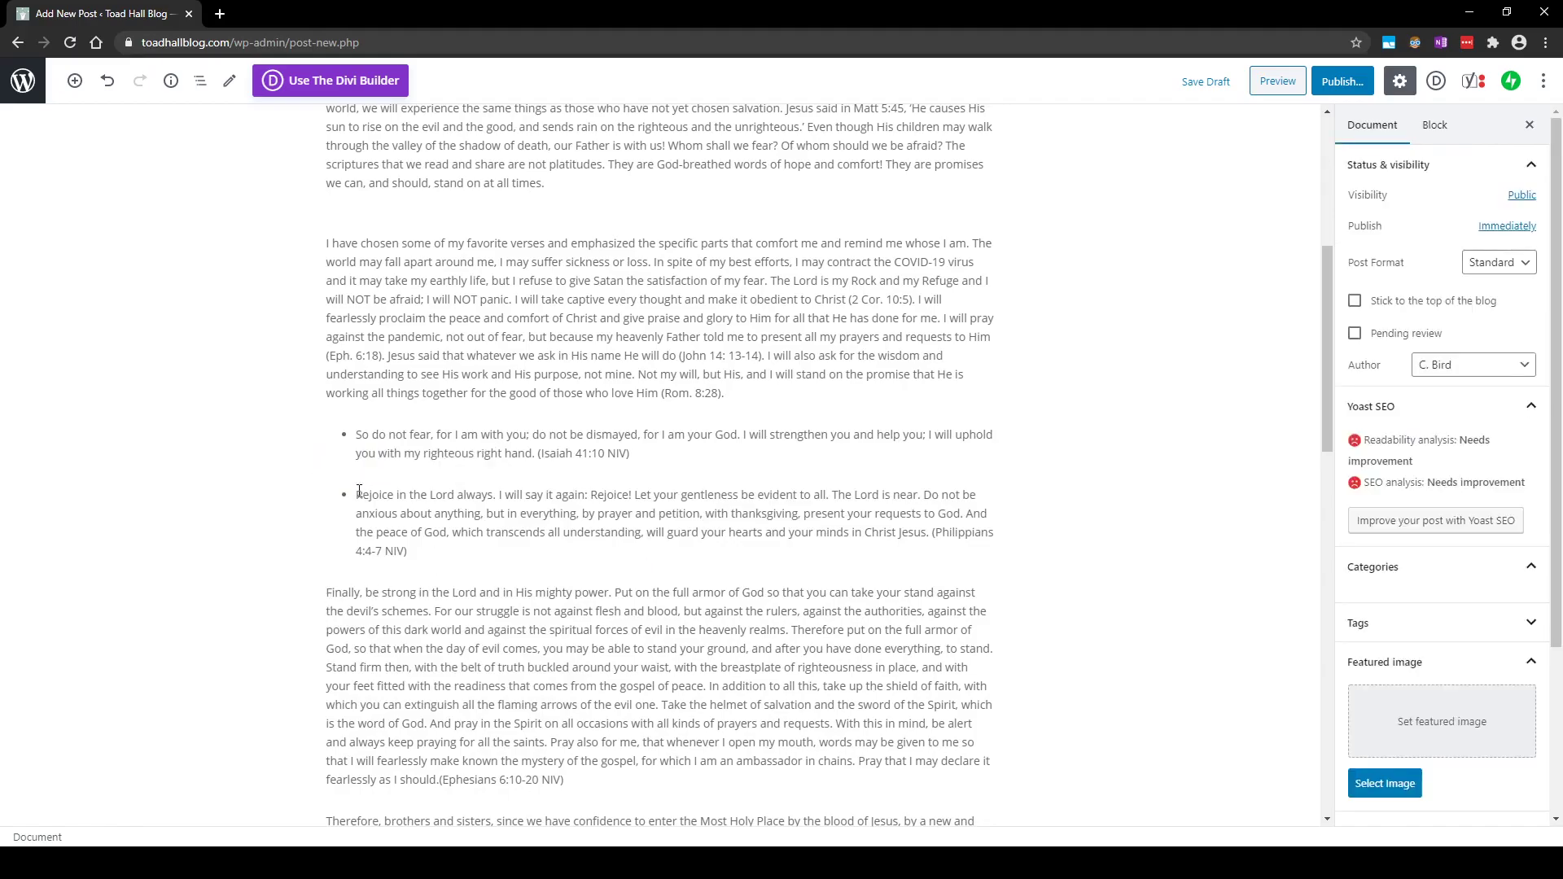
left_click(328, 592)
left_click(330, 557)
left_click(371, 655)
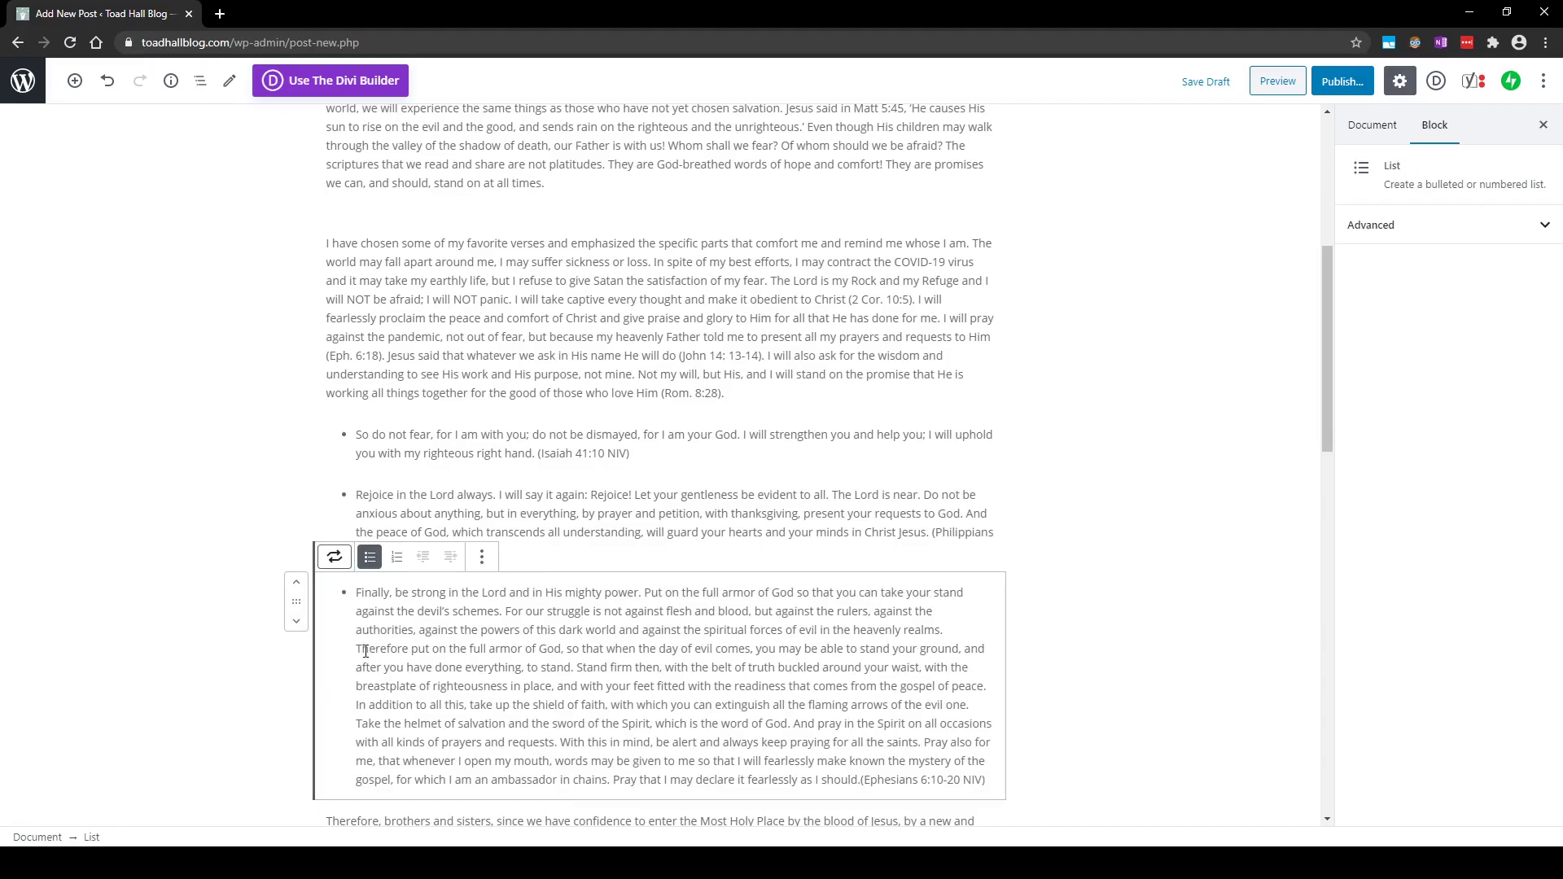
scroll(488, 602, "down", 3)
left_click(329, 578)
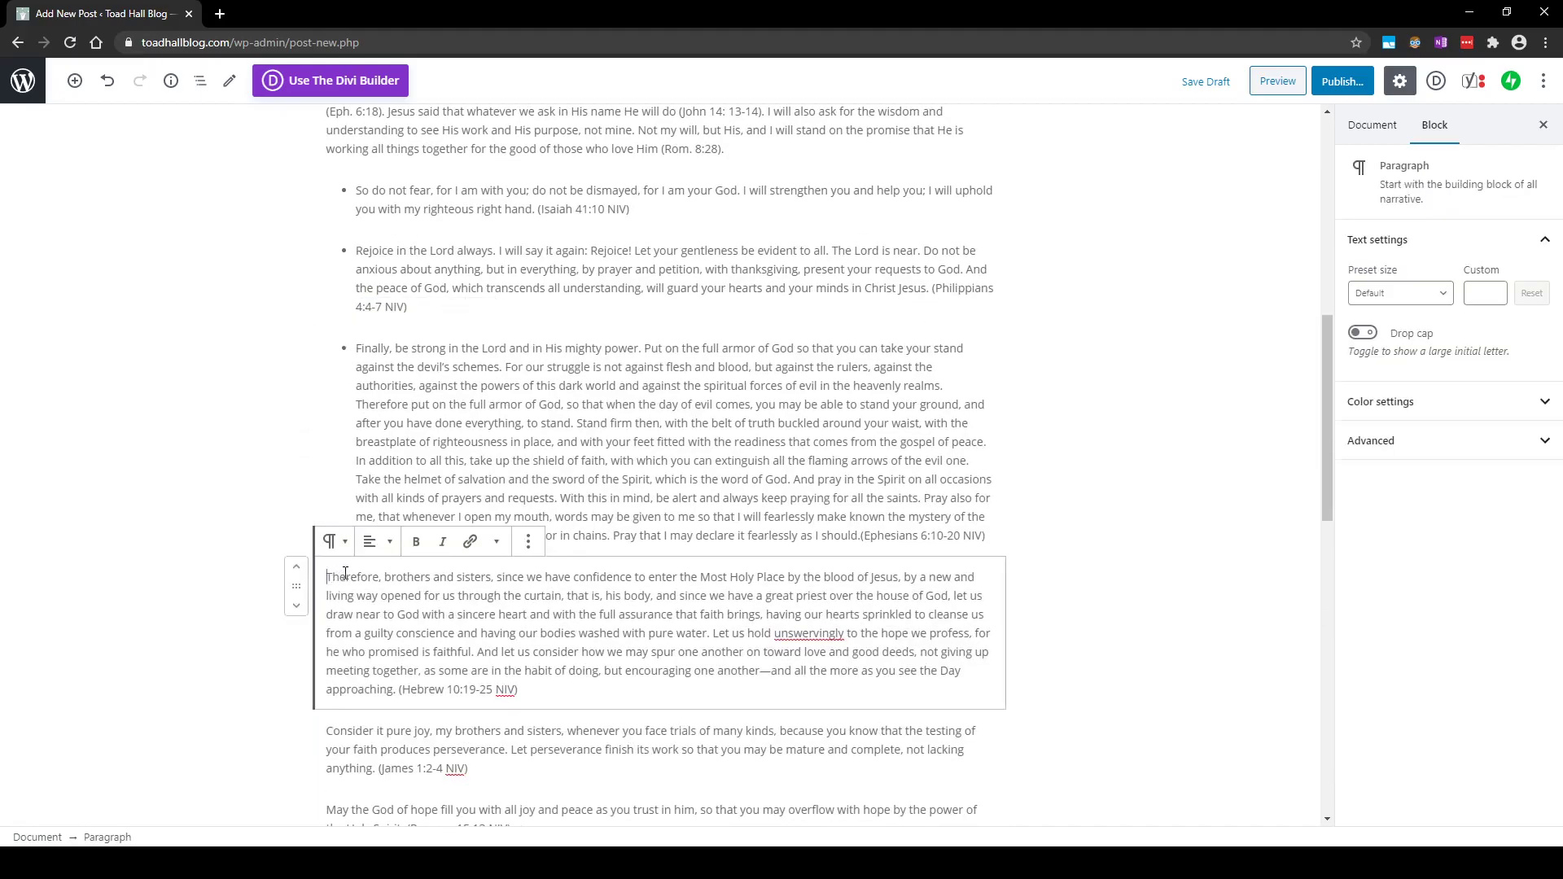
left_click(345, 547)
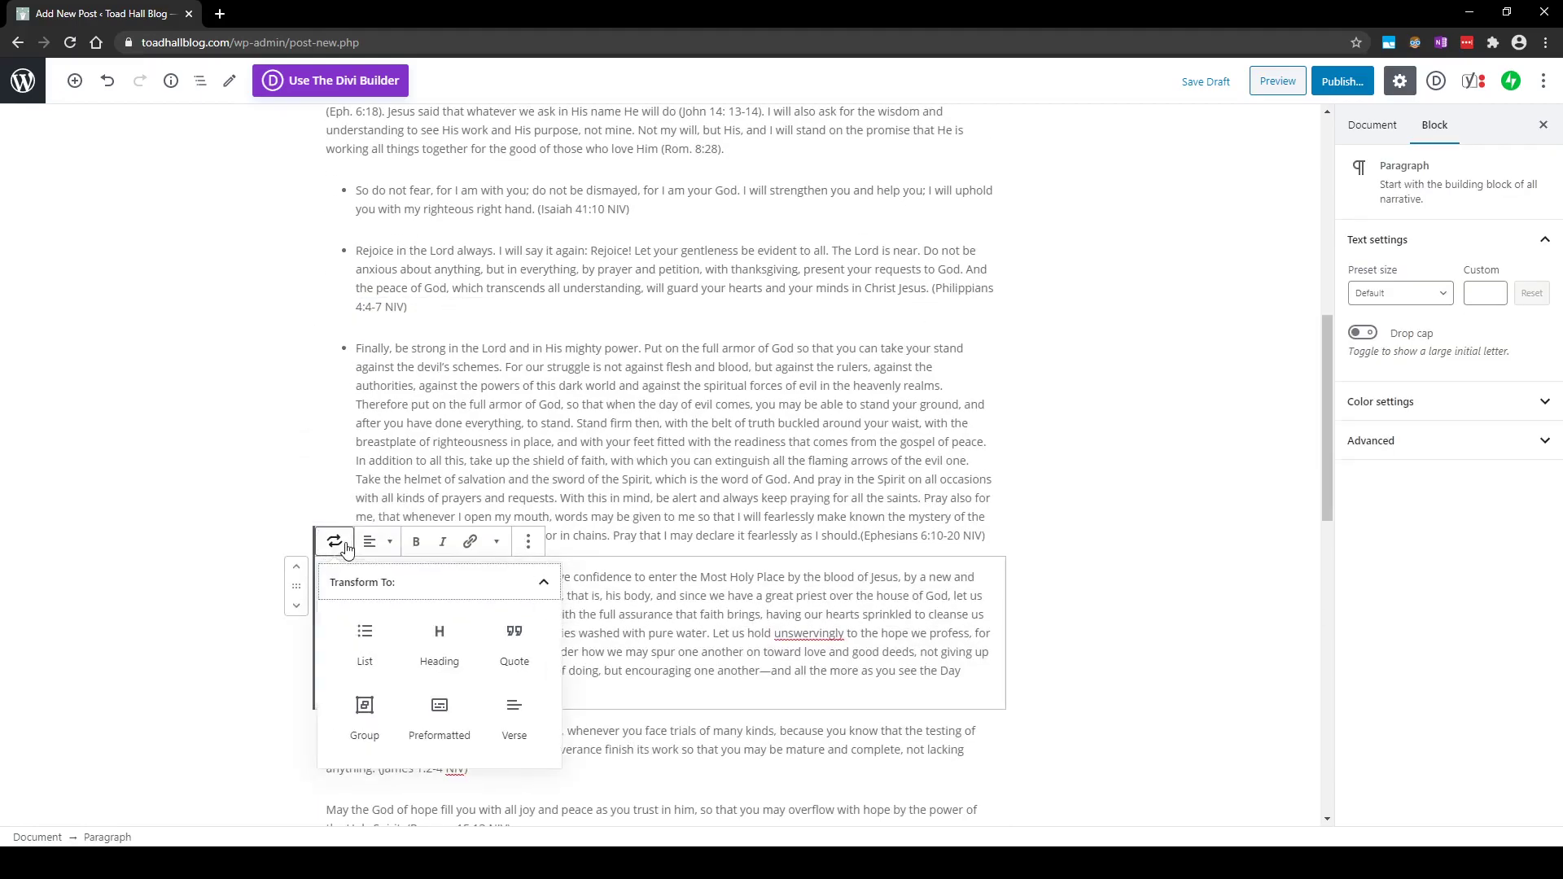
left_click(364, 635)
Transform the James 1:2-4 and Romans 15:13 verse paragraphs into bulleted lists.
scroll(329, 499, "down", 3)
left_click(329, 499)
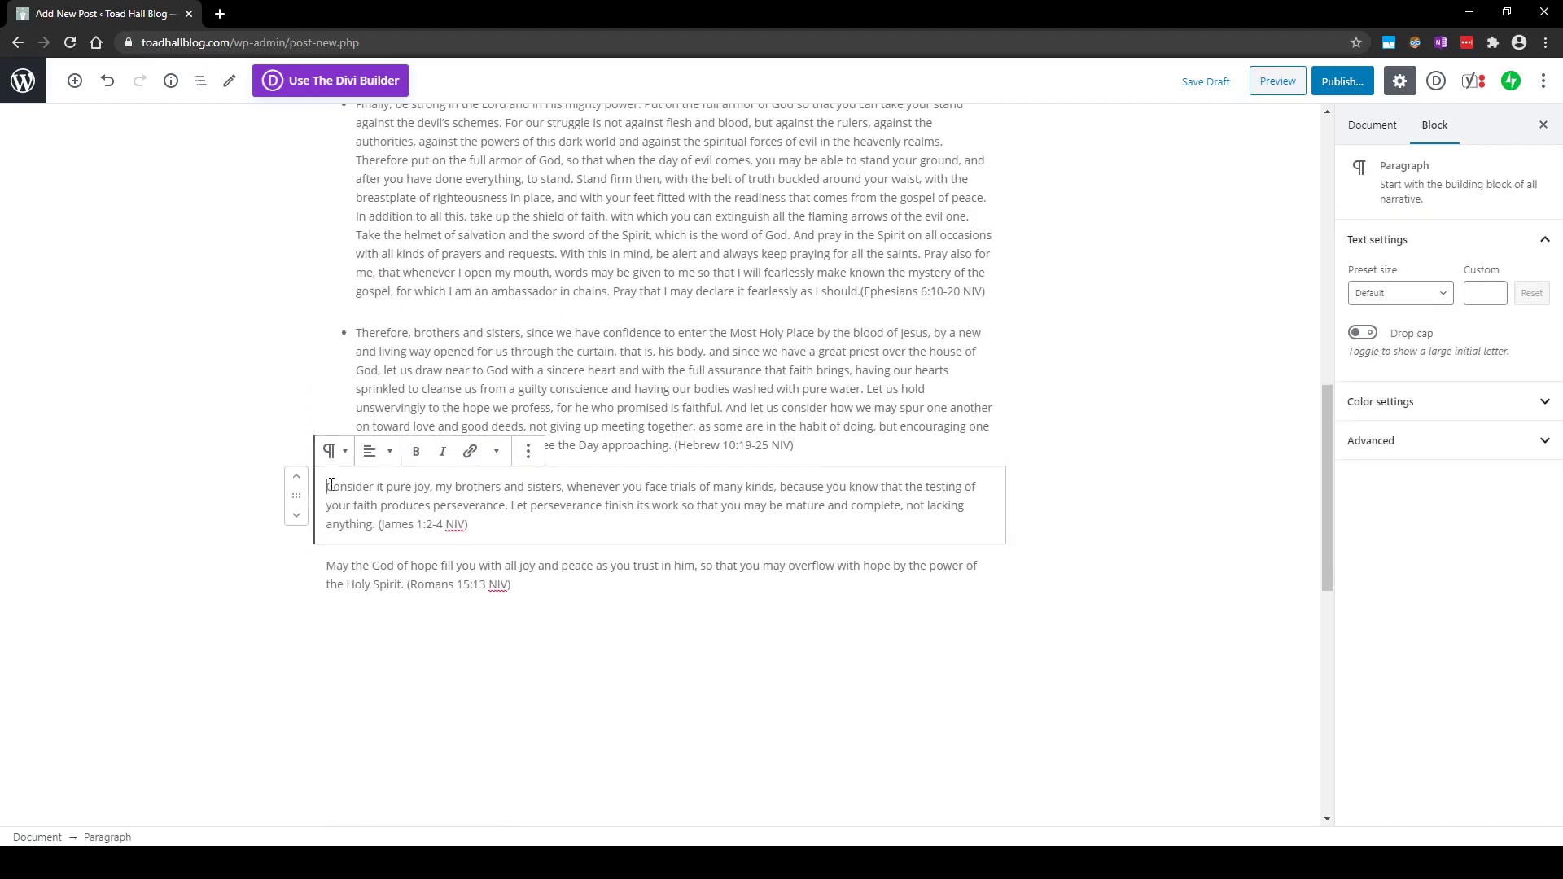
left_click(342, 458)
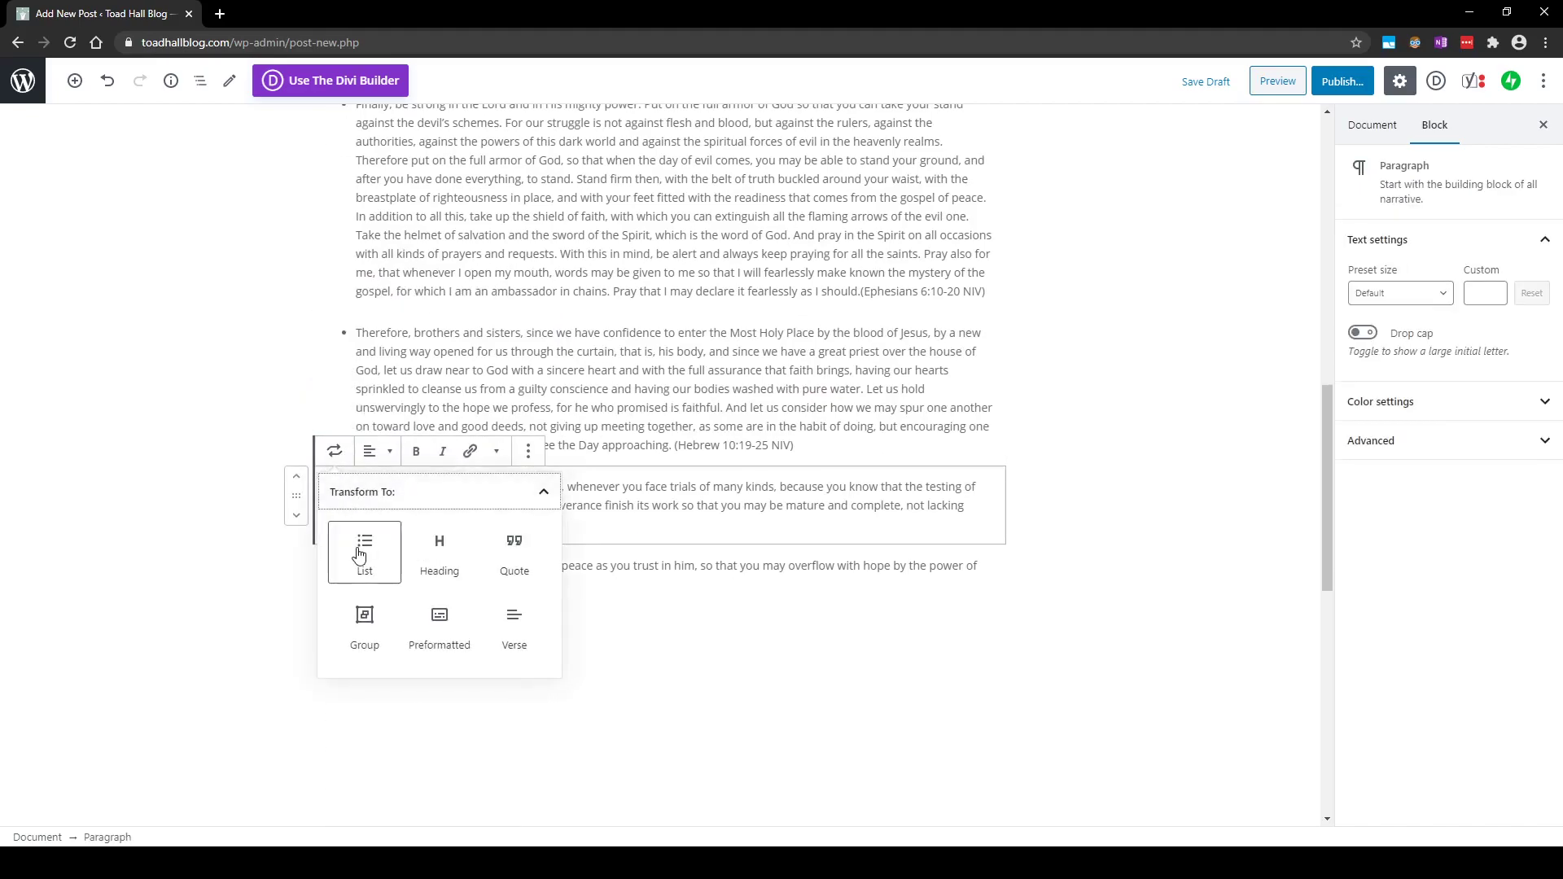
left_click(363, 553)
left_click(329, 566)
left_click(329, 566)
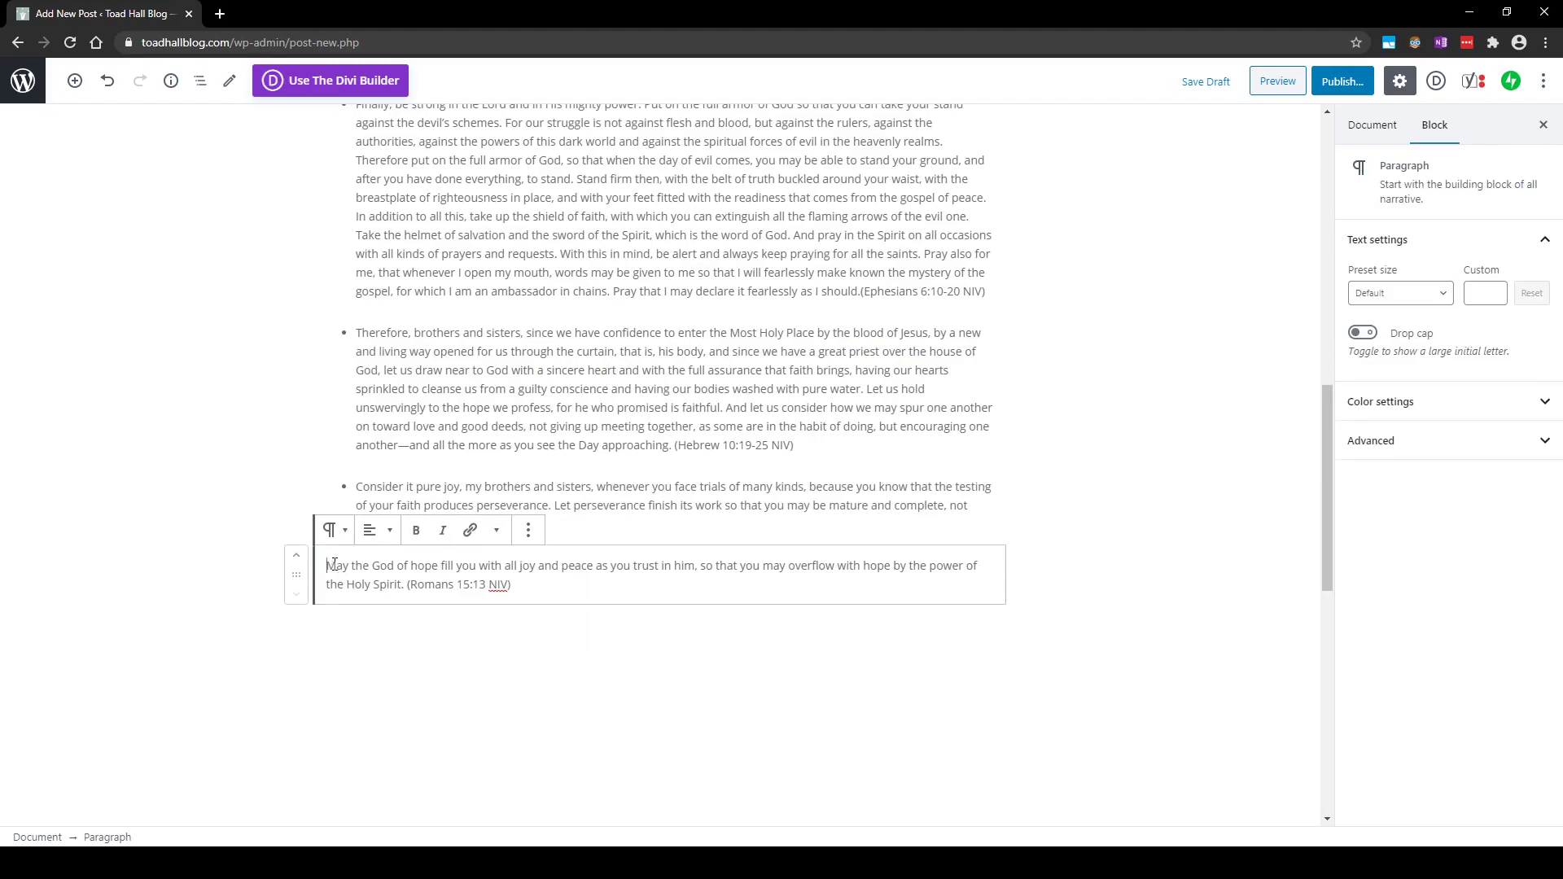
left_click(335, 530)
left_click(376, 636)
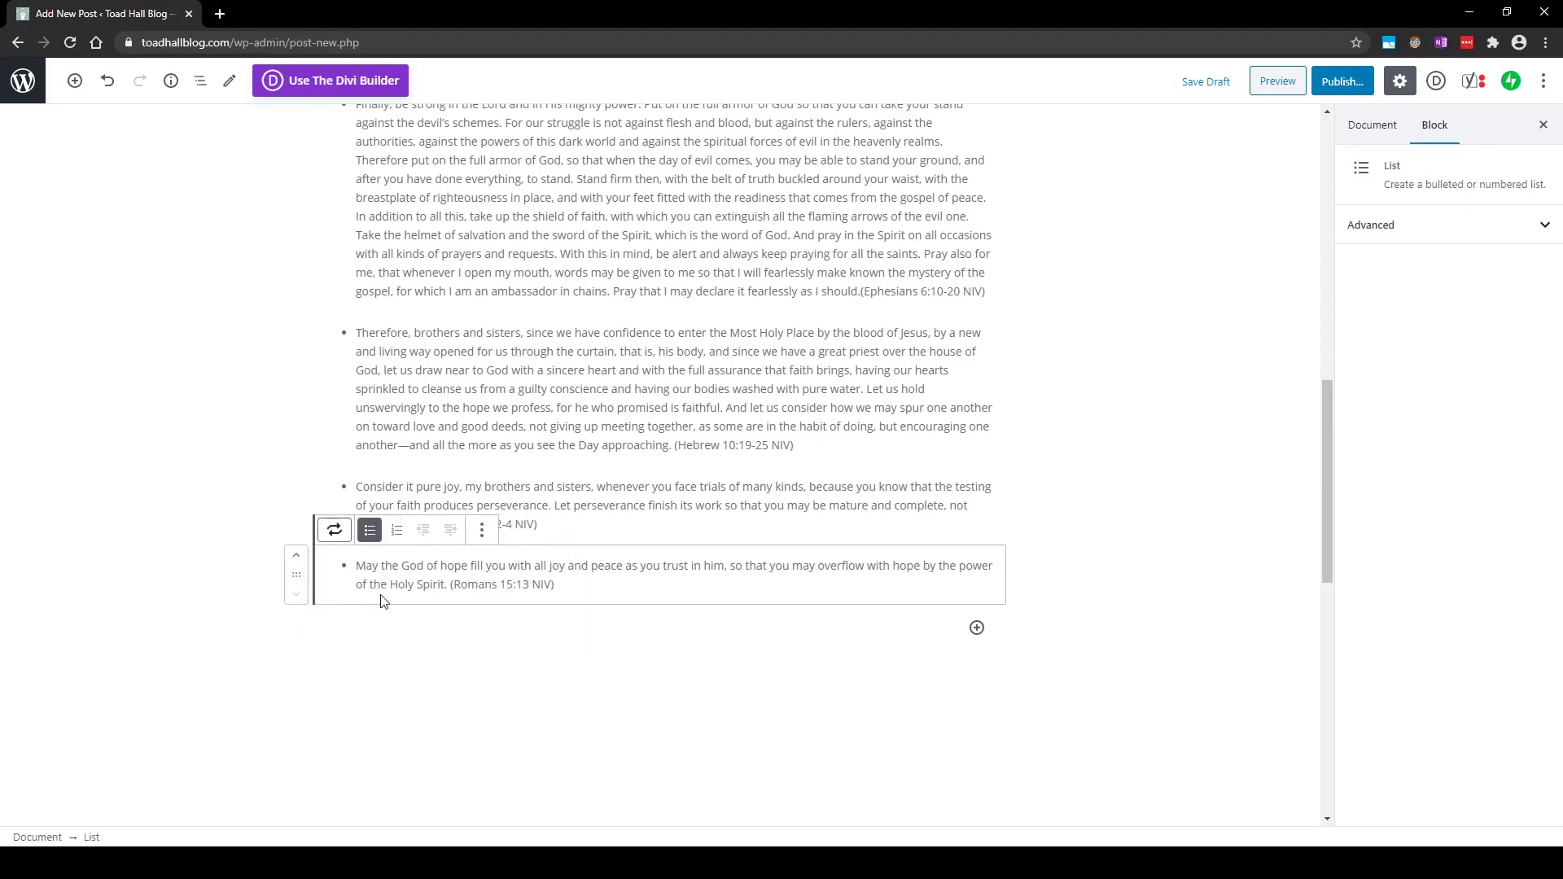
left_click(694, 524)
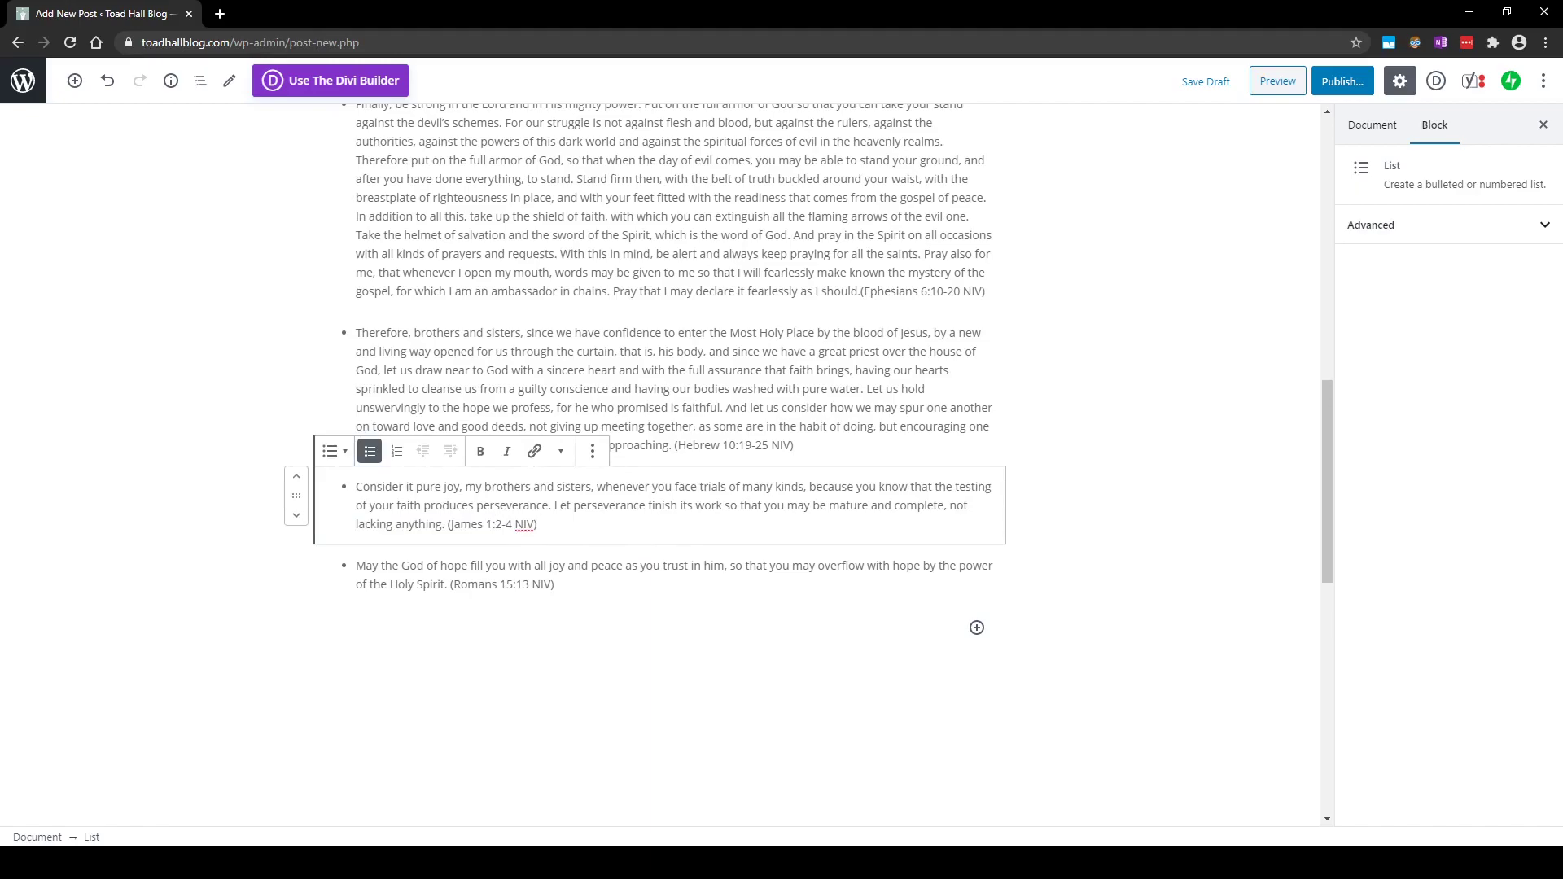
Insert an H2 heading "Verses for the Heart" between the paragraph ending in "(Rom. 8:28)" and the first bulleted verse.
scroll(812, 597, "up", 8)
left_click(813, 596)
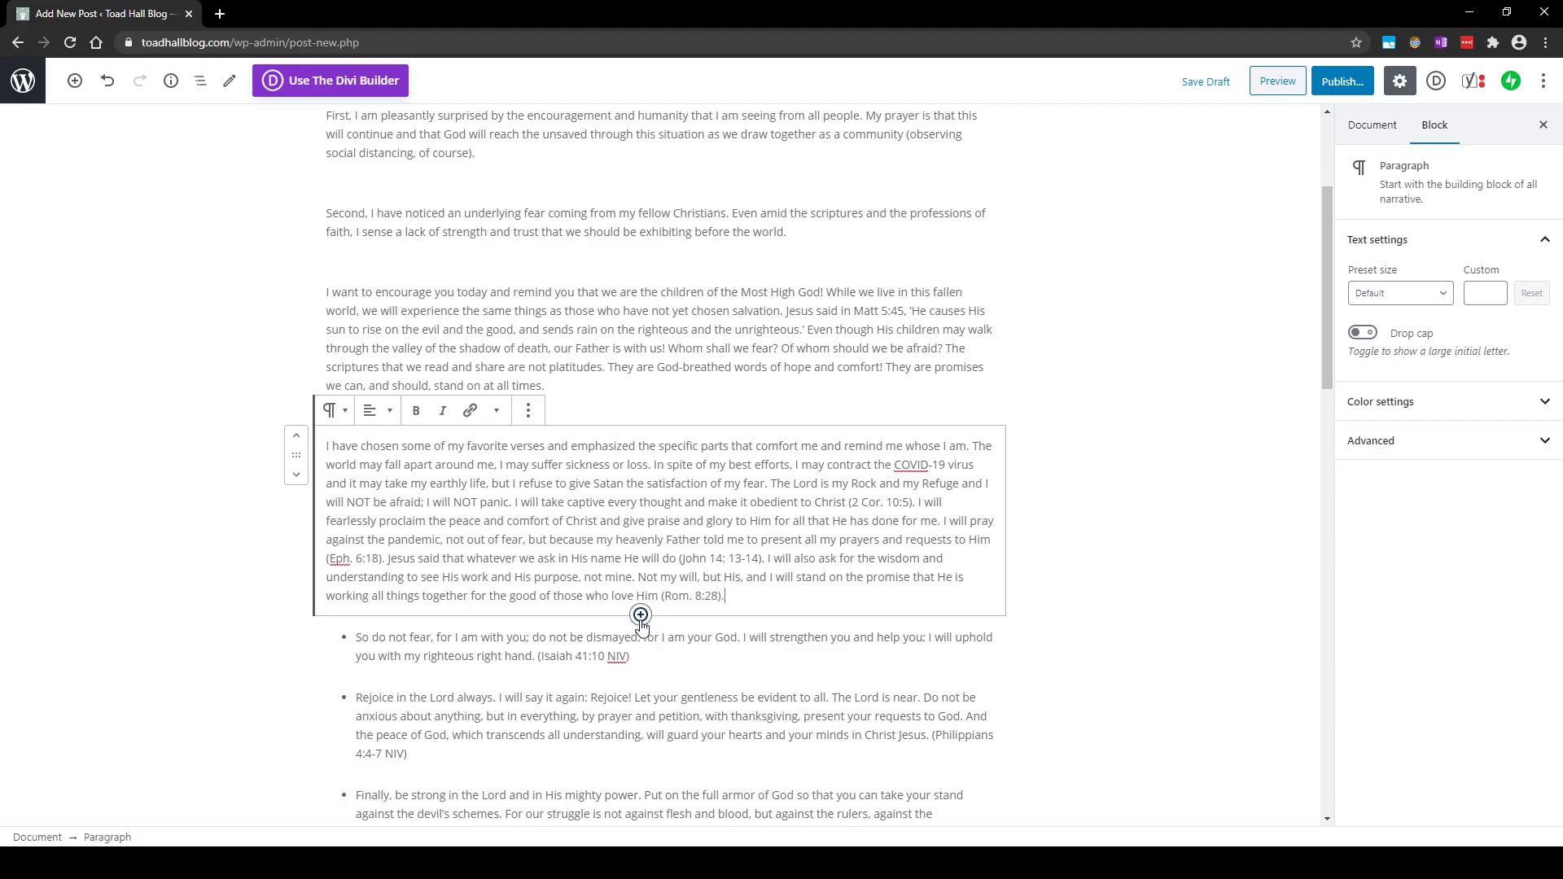
left_click(641, 616)
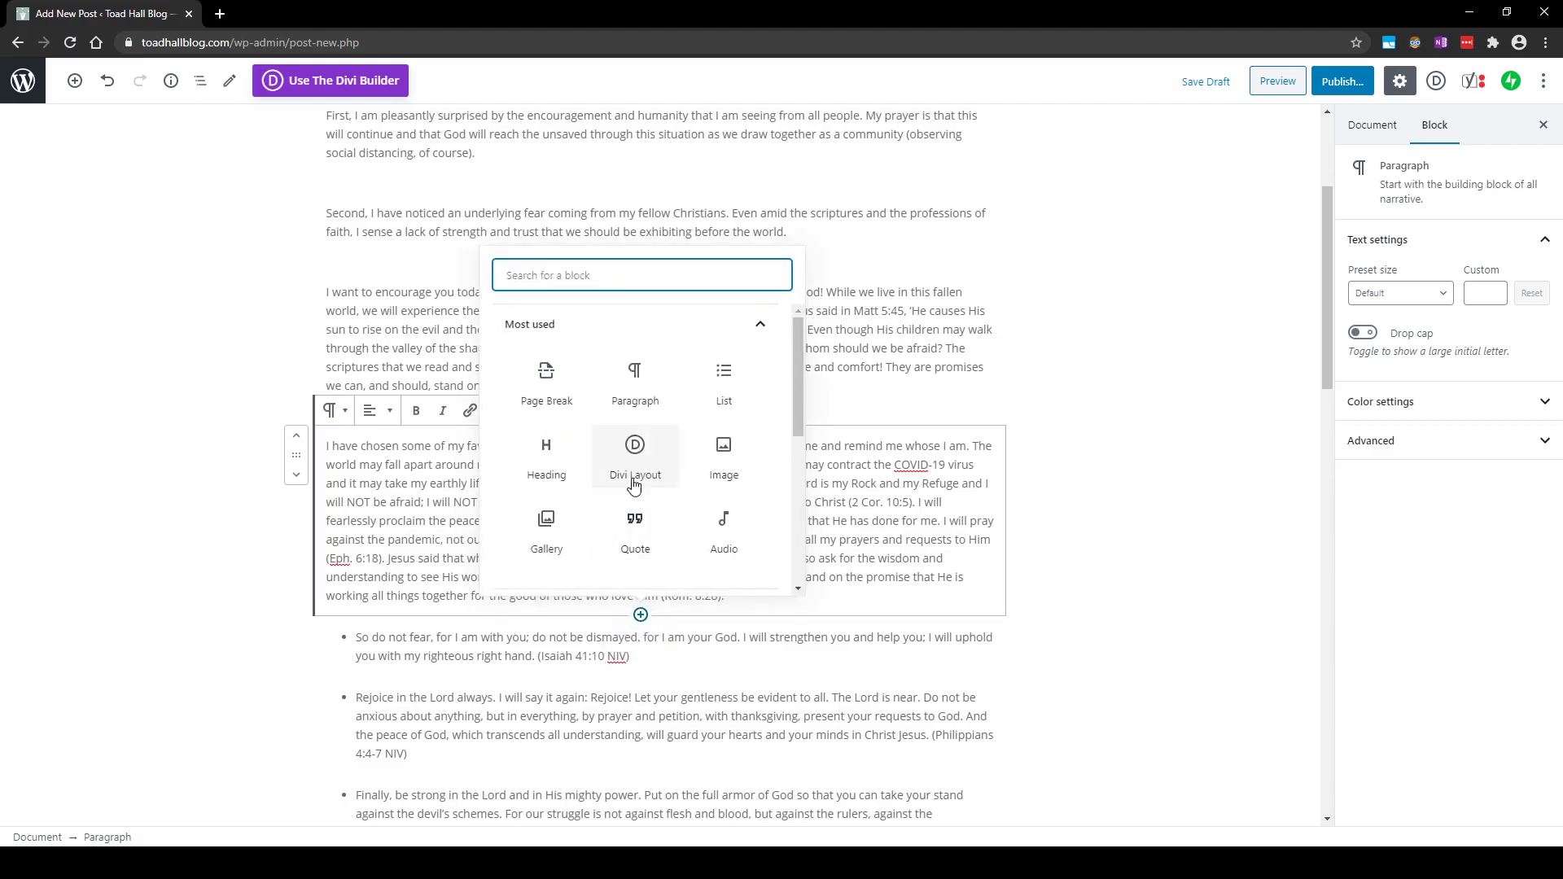
left_click(545, 454)
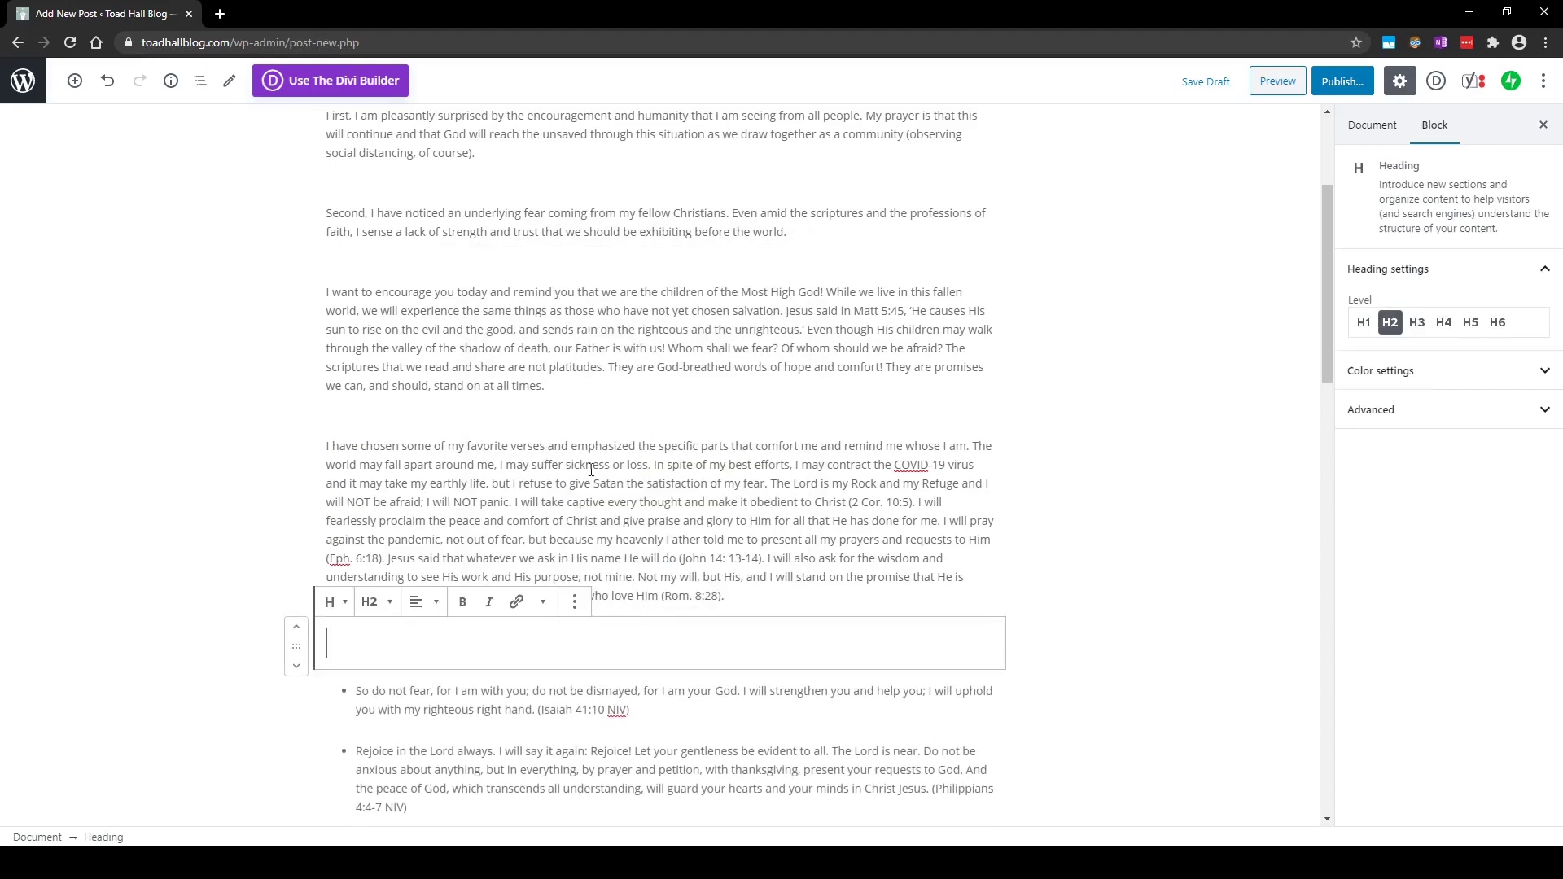
type("Verses f")
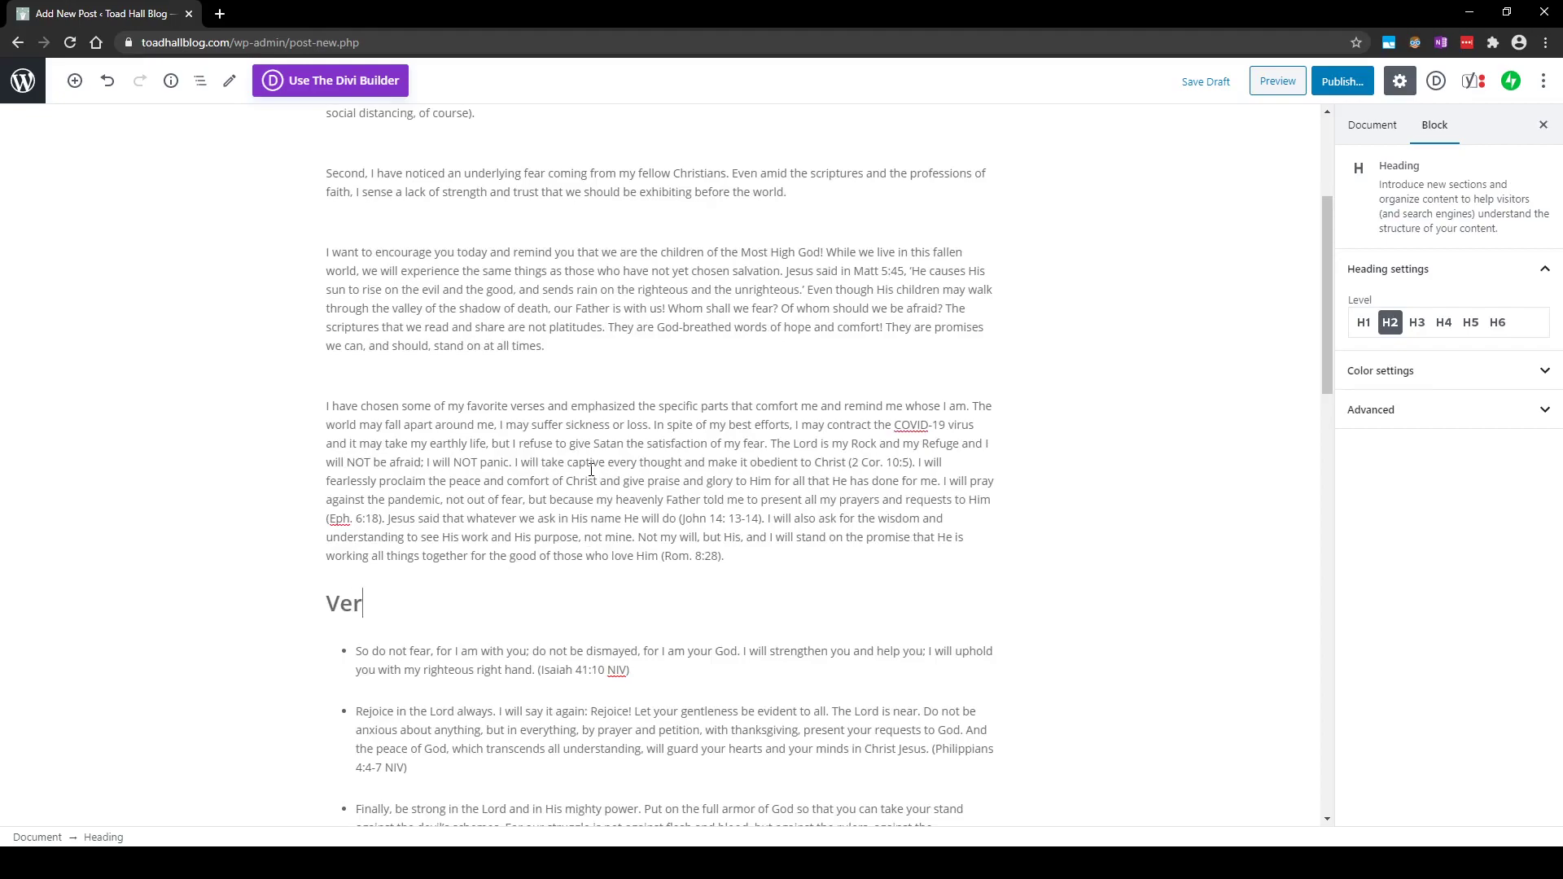
type("e Heart")
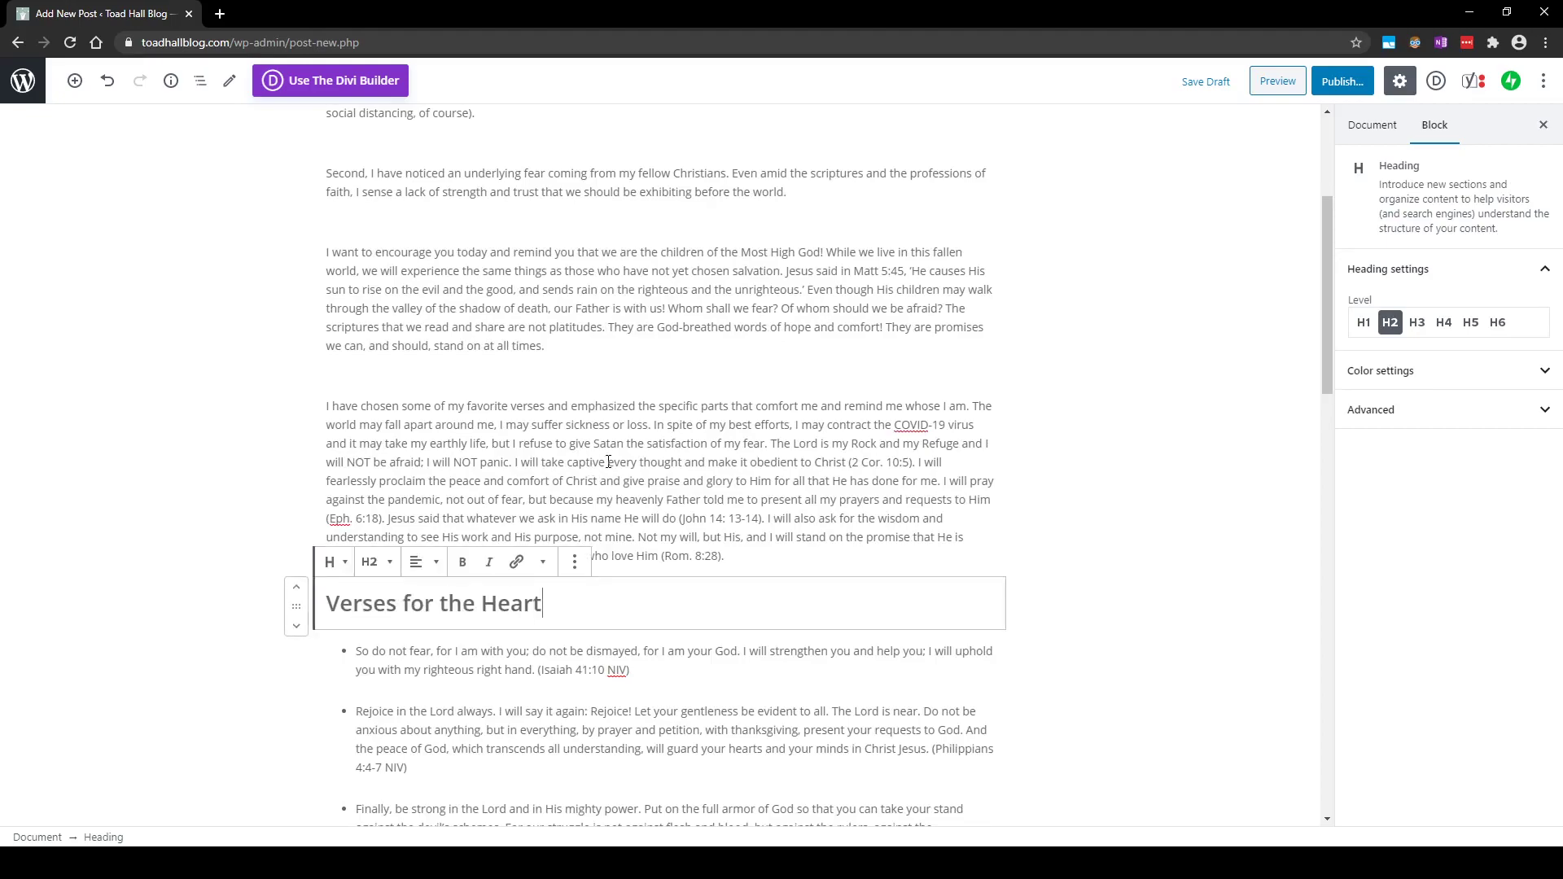
Insert the black-and-white photo of the bird on a branch from the media library above the paragraph starting "I have chosen some of my favorite verses".
scroll(639, 533, "down", 7)
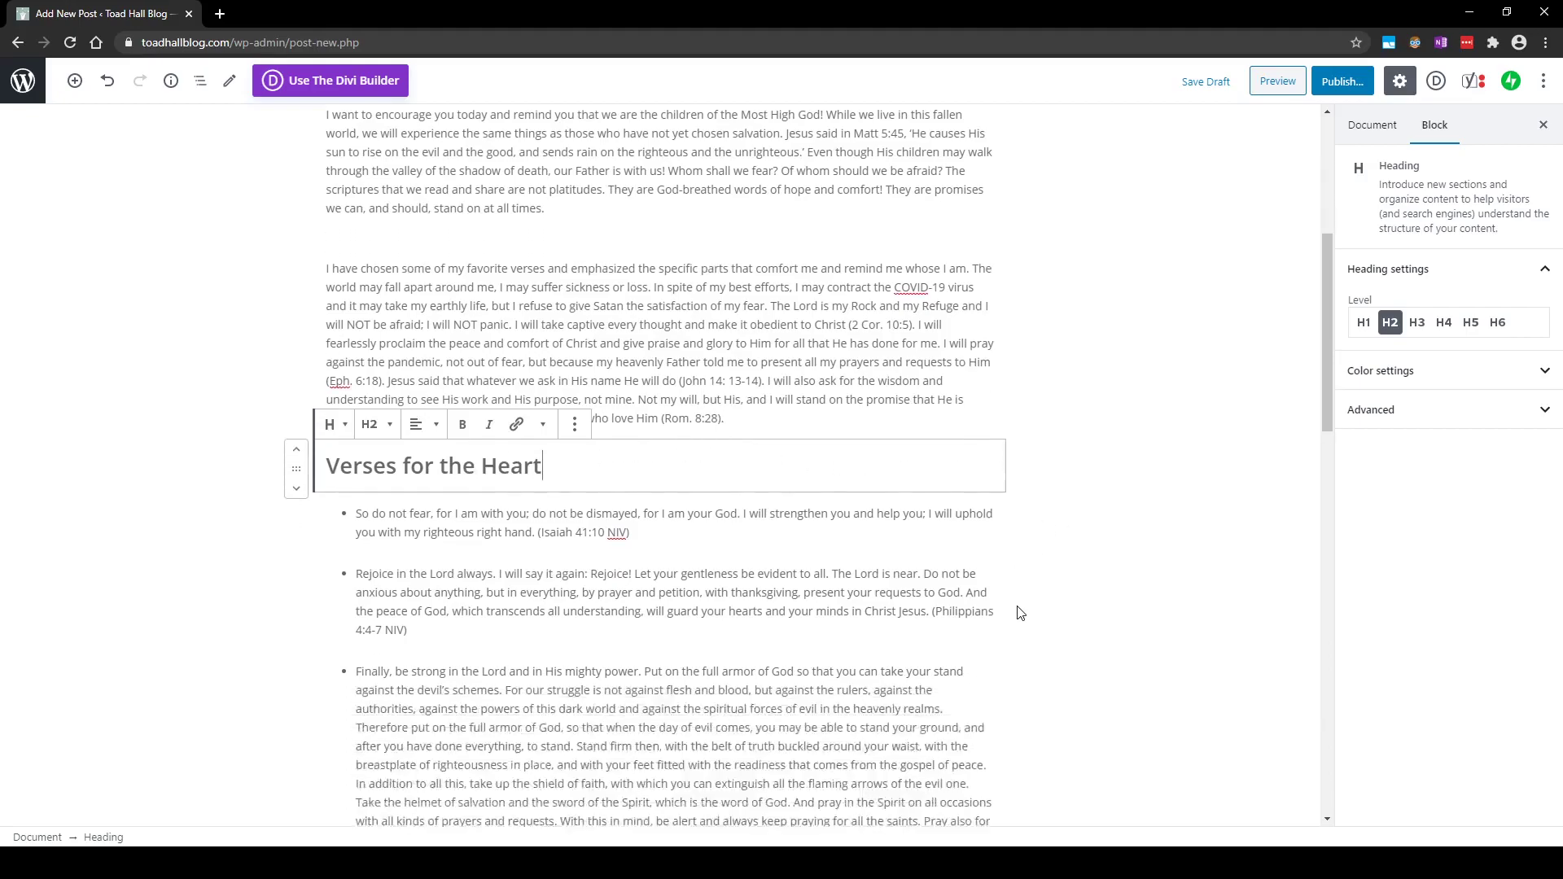
scroll(639, 534, "down", 1)
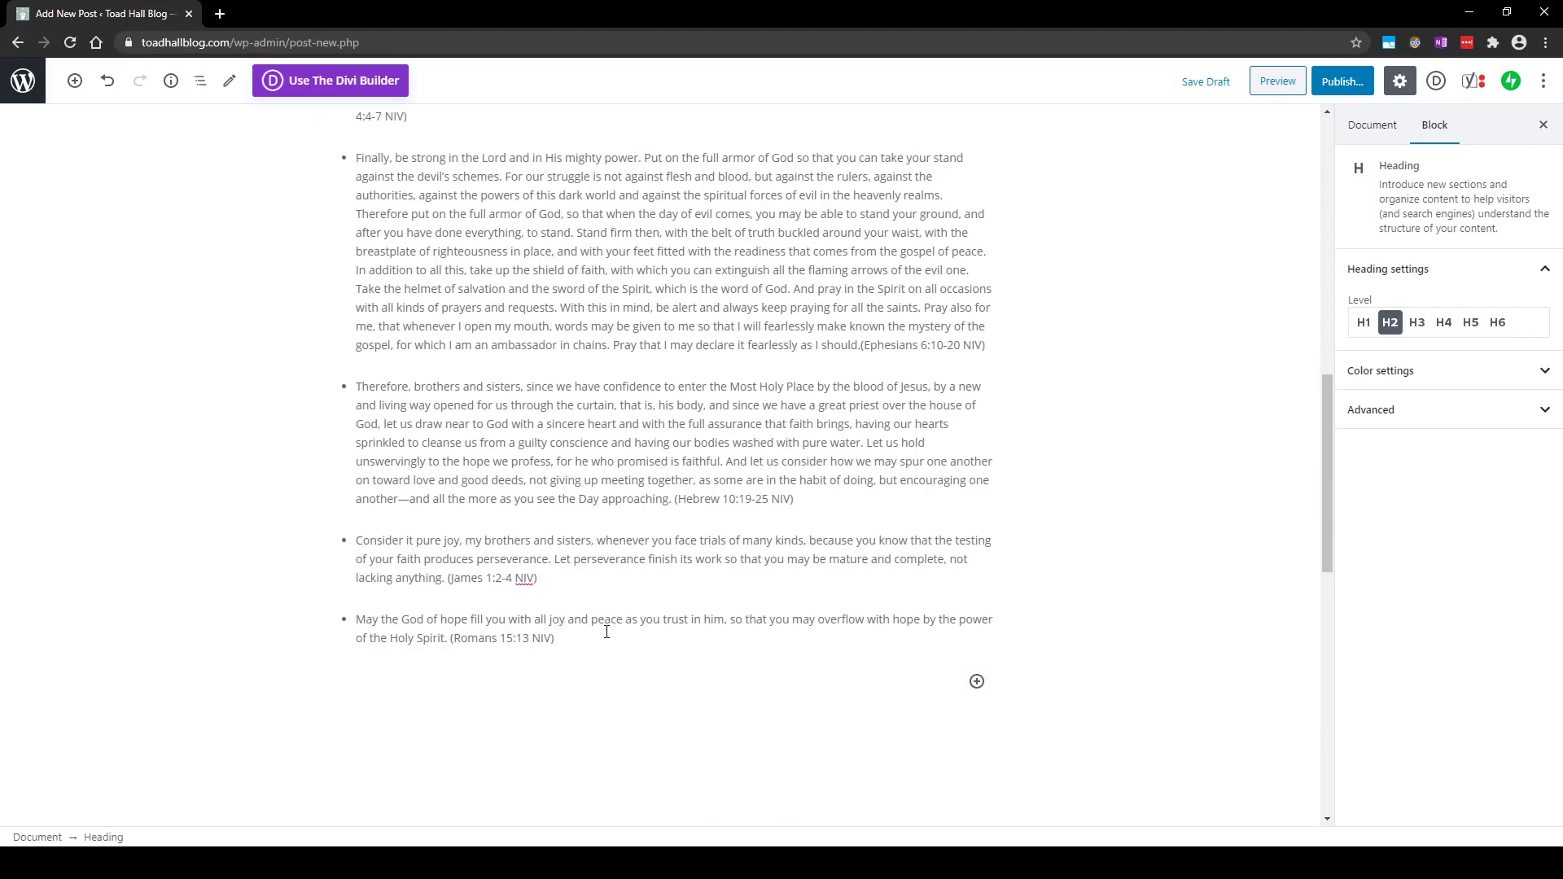
scroll(607, 632, "up", 5)
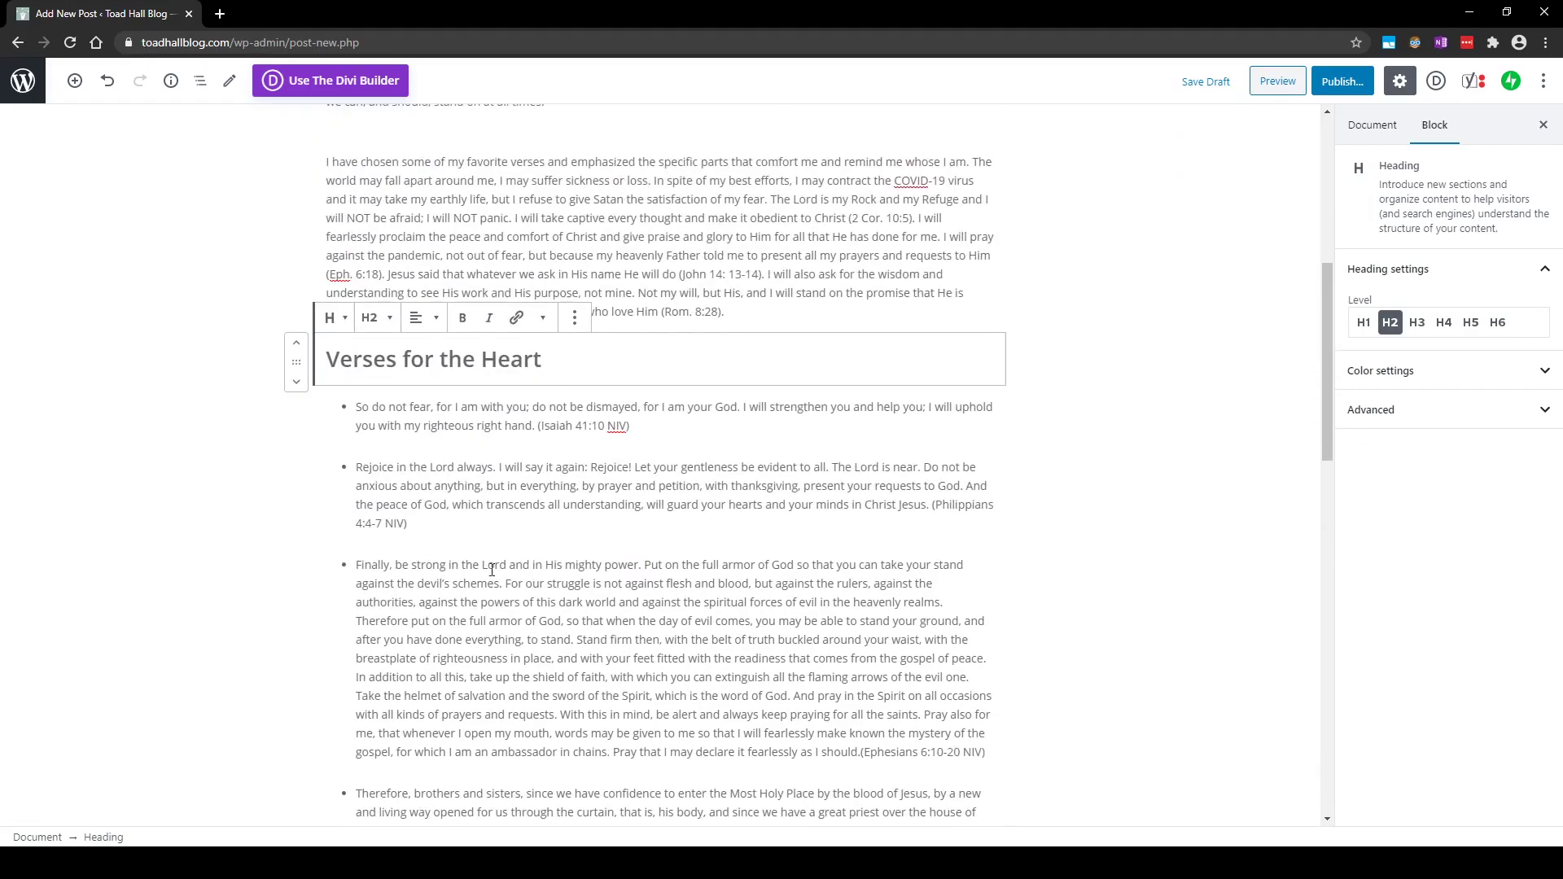
scroll(624, 555, "up", 3)
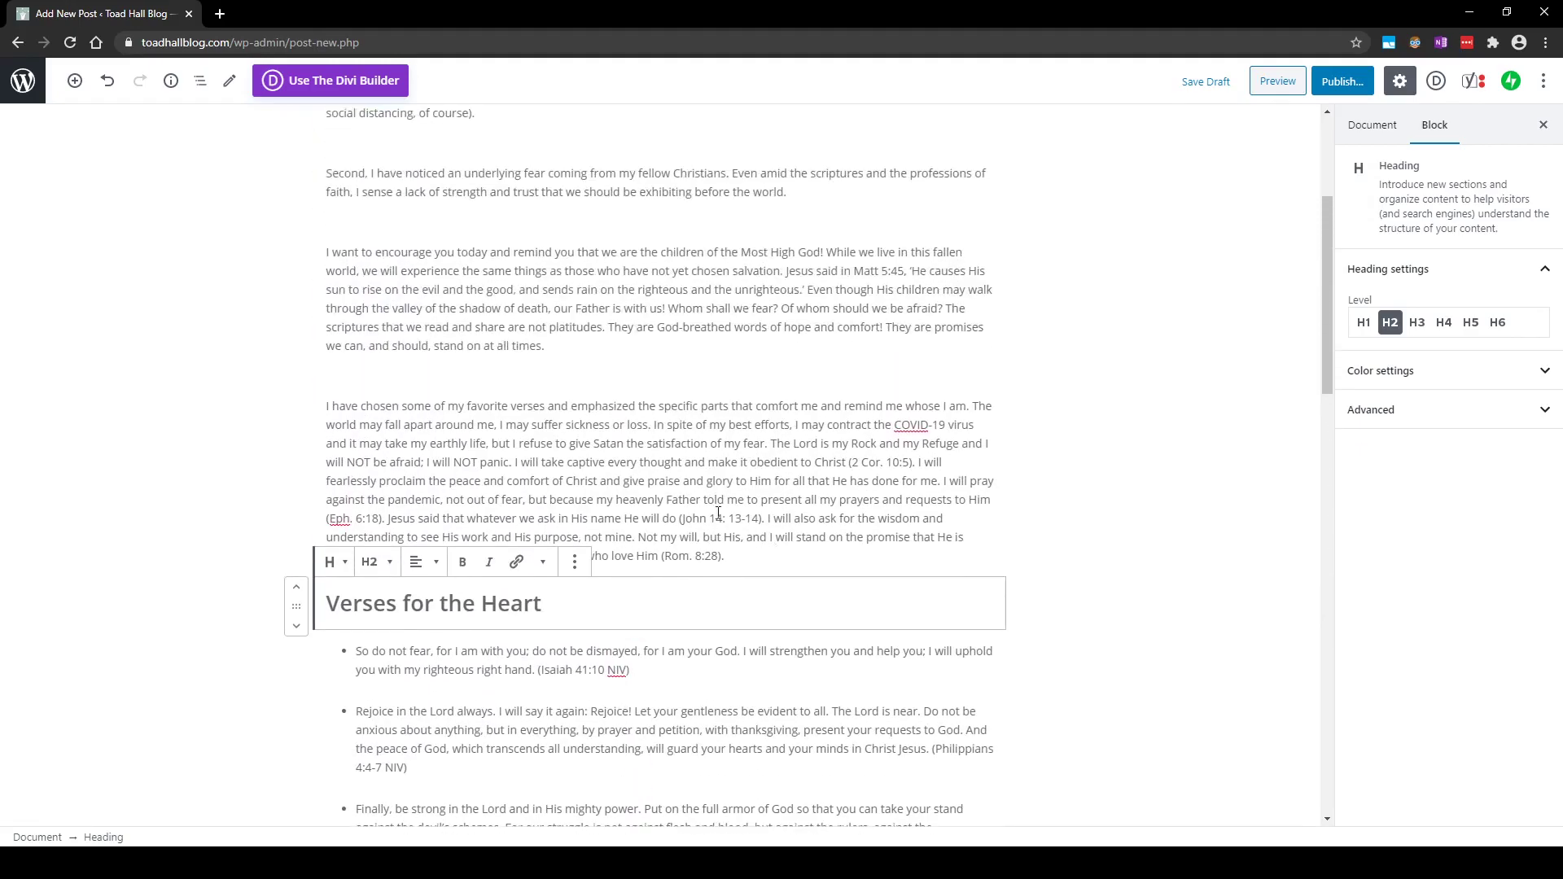
mouse_move(641, 386)
left_click(640, 384)
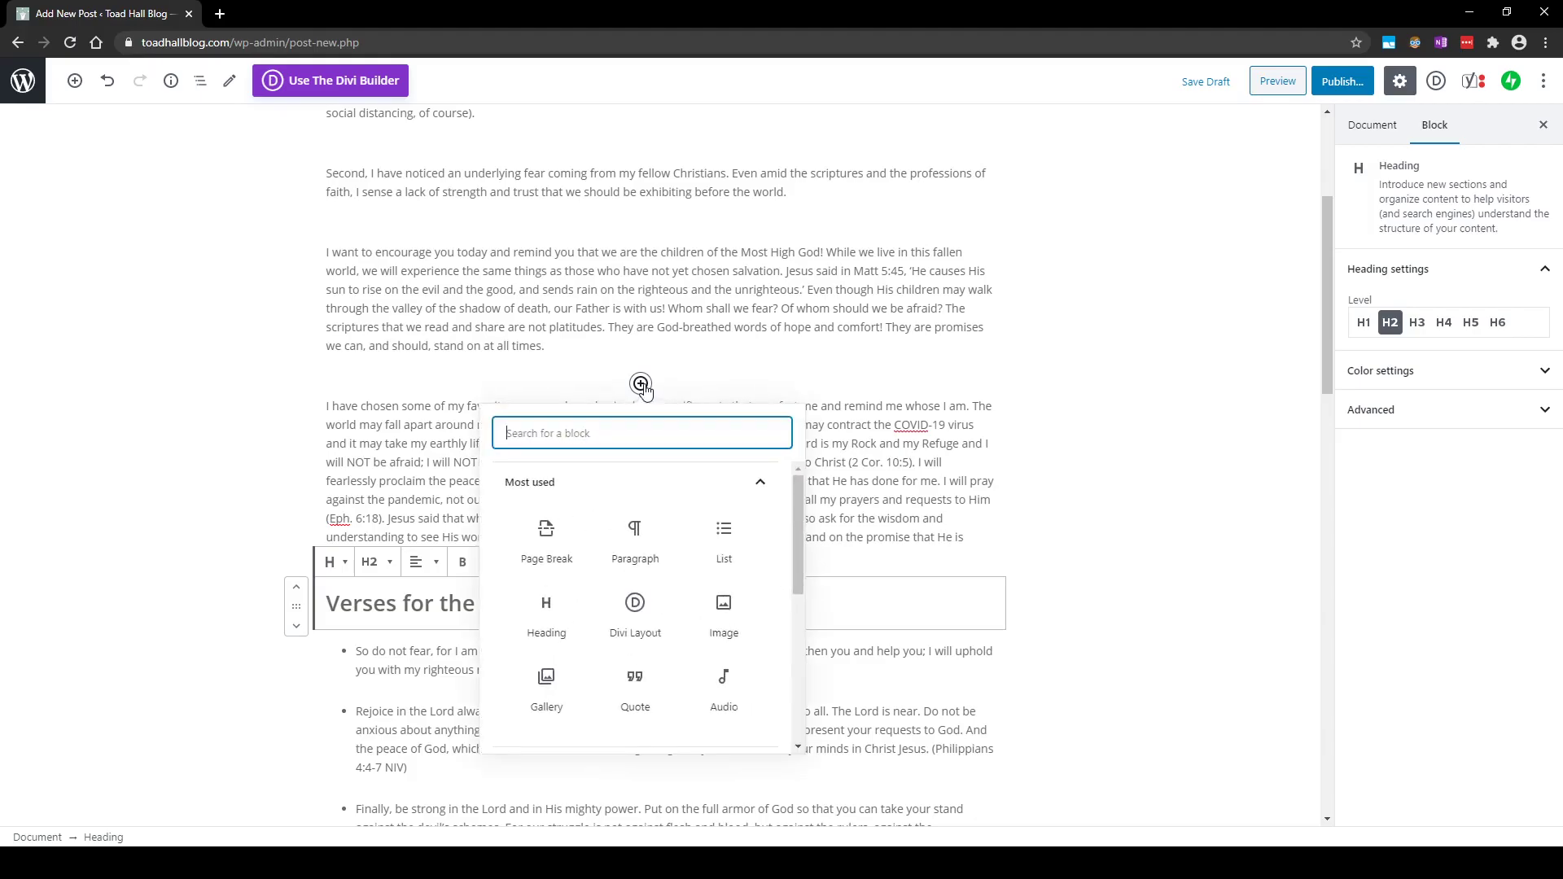
left_click(724, 617)
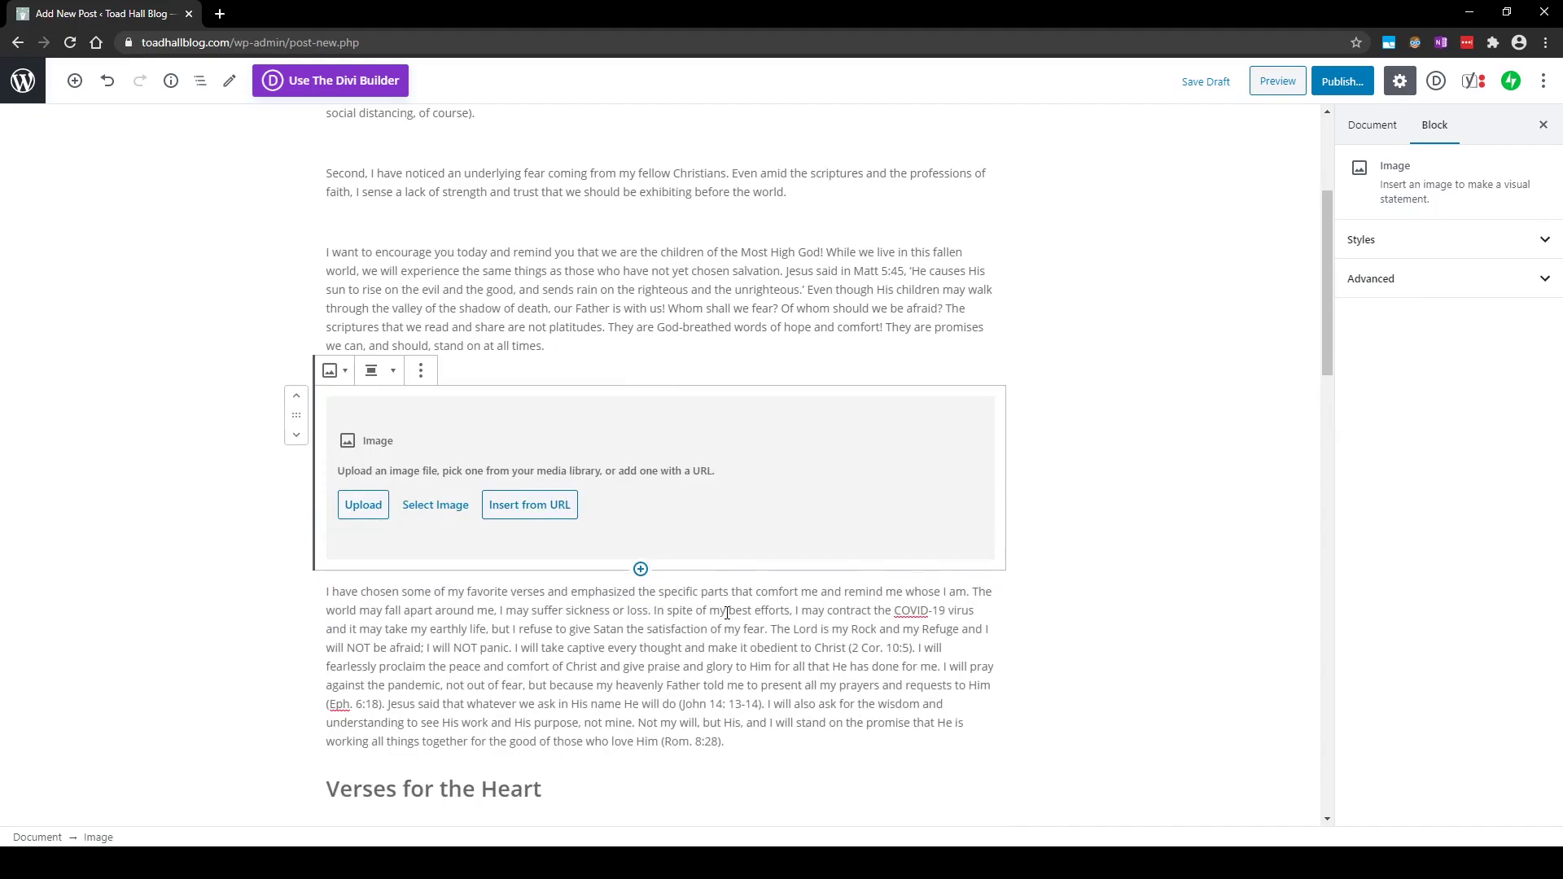
left_click(452, 509)
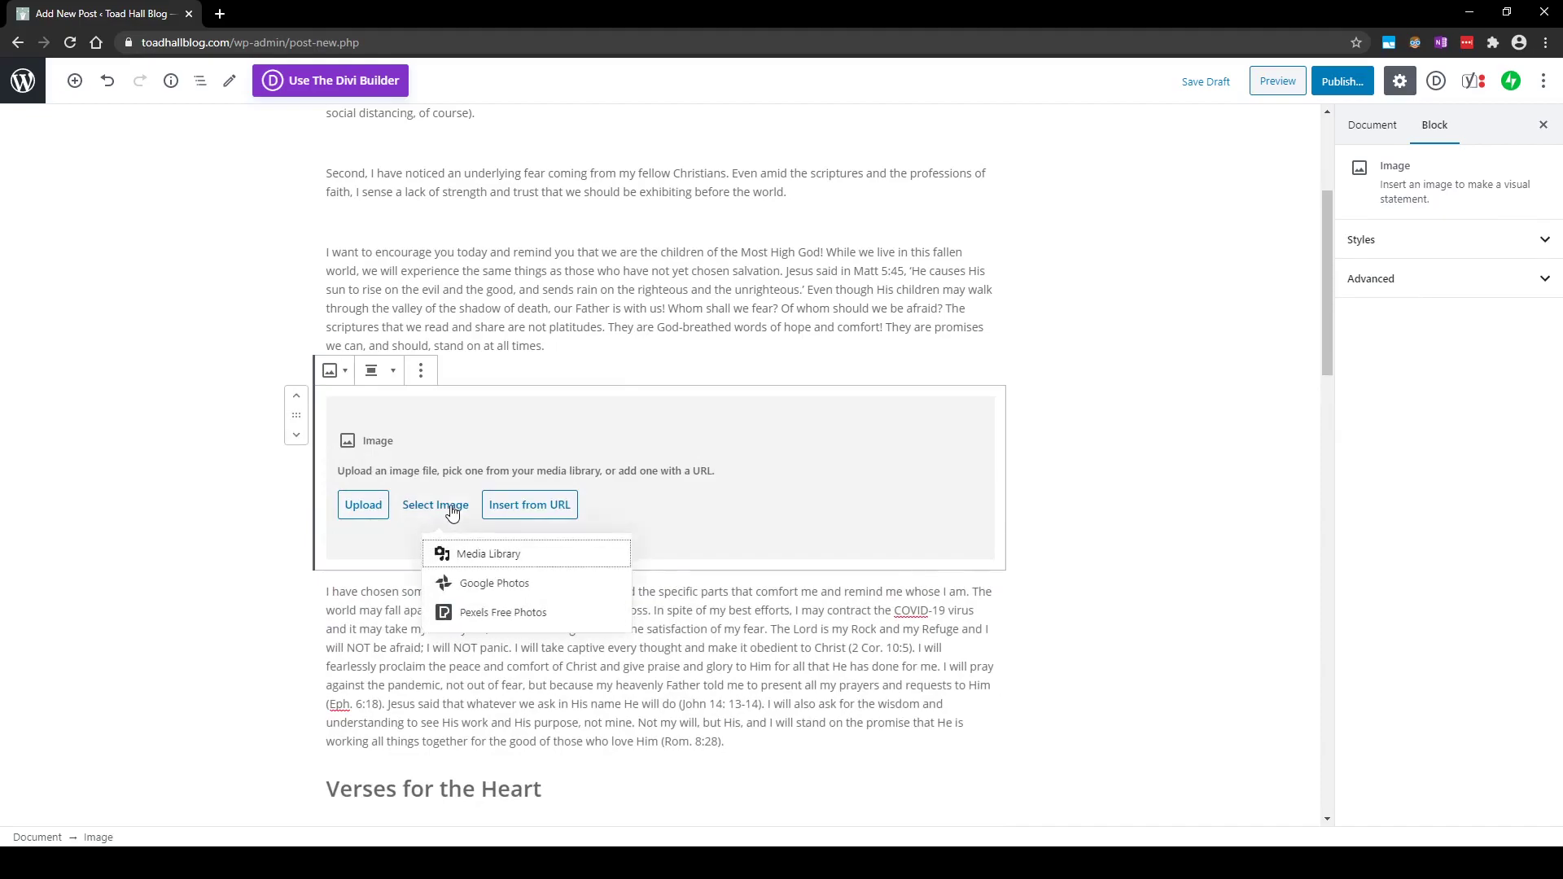
left_click(479, 556)
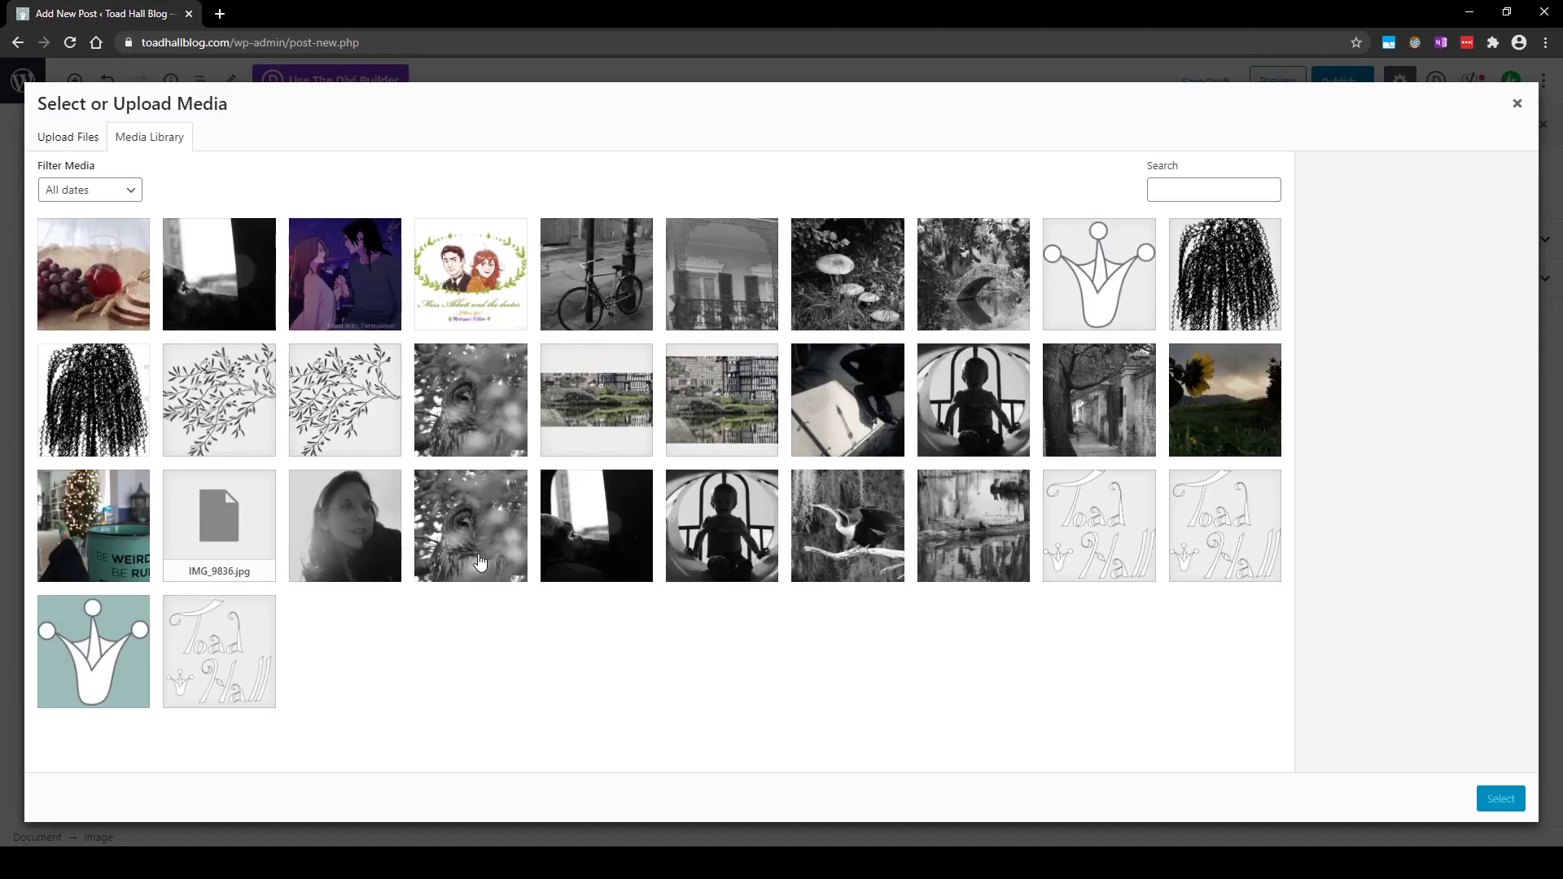
left_click(861, 524)
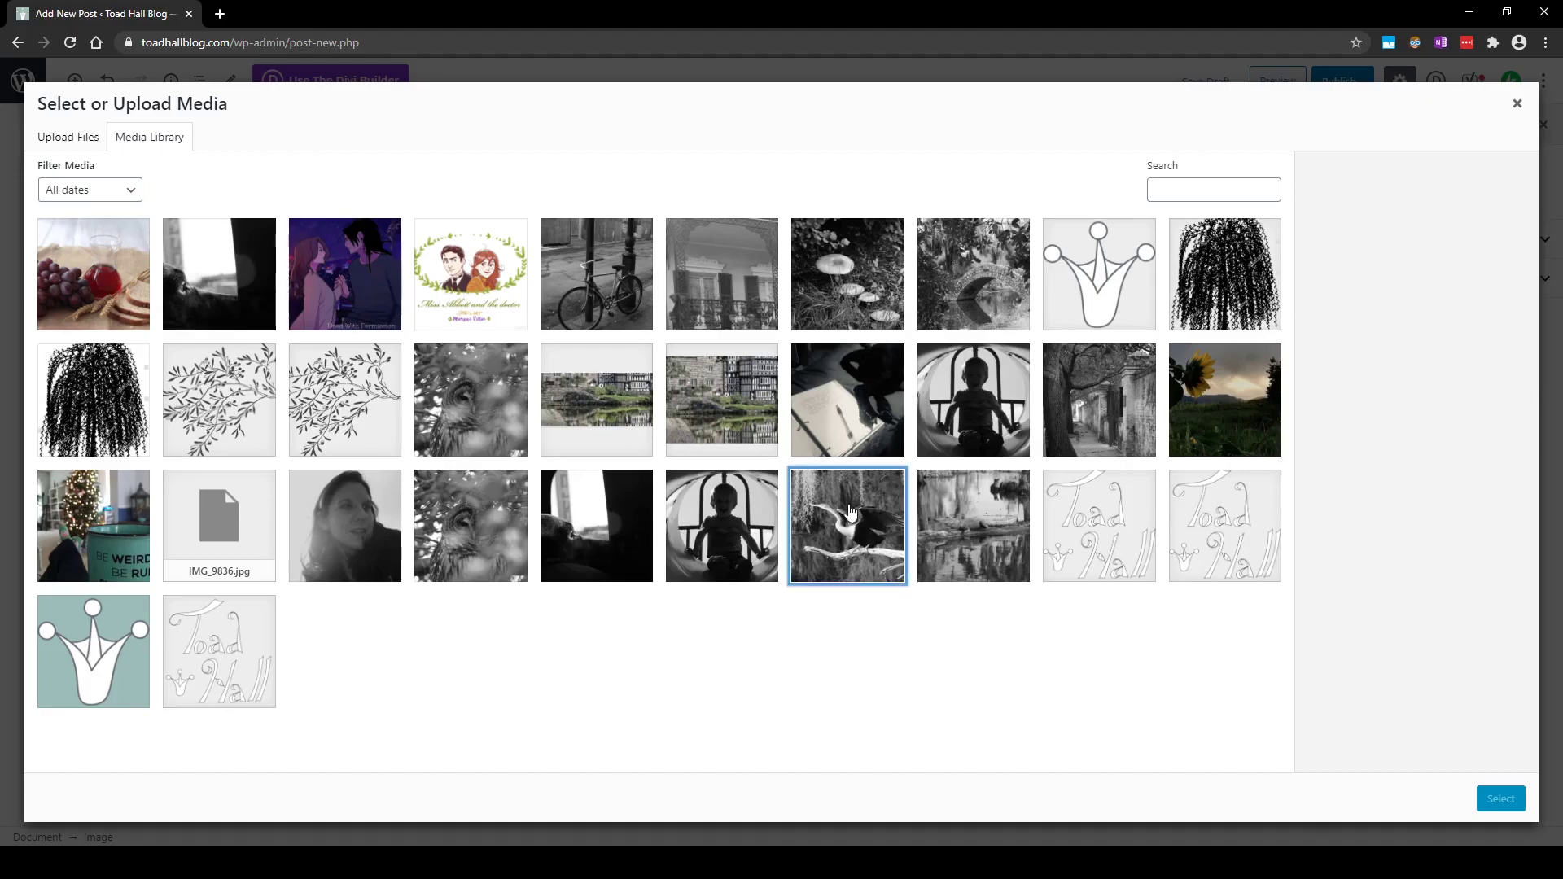
left_click(1502, 801)
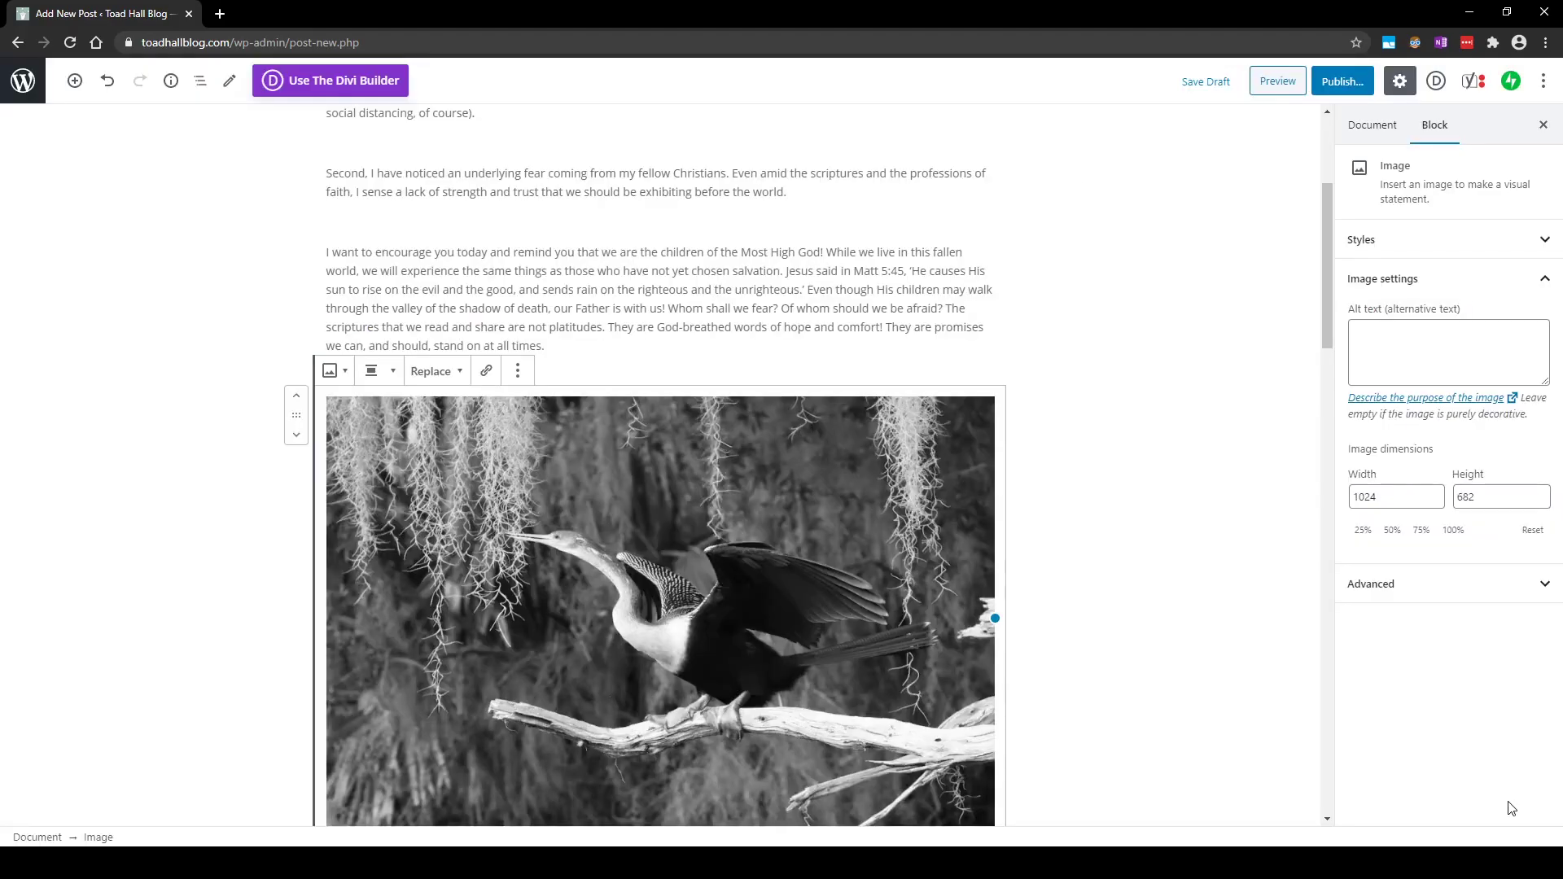
Shrink the bird image to about 468 by 311 pixels and align it right so the paragraph text wraps beside it.
scroll(832, 588, "down", 3)
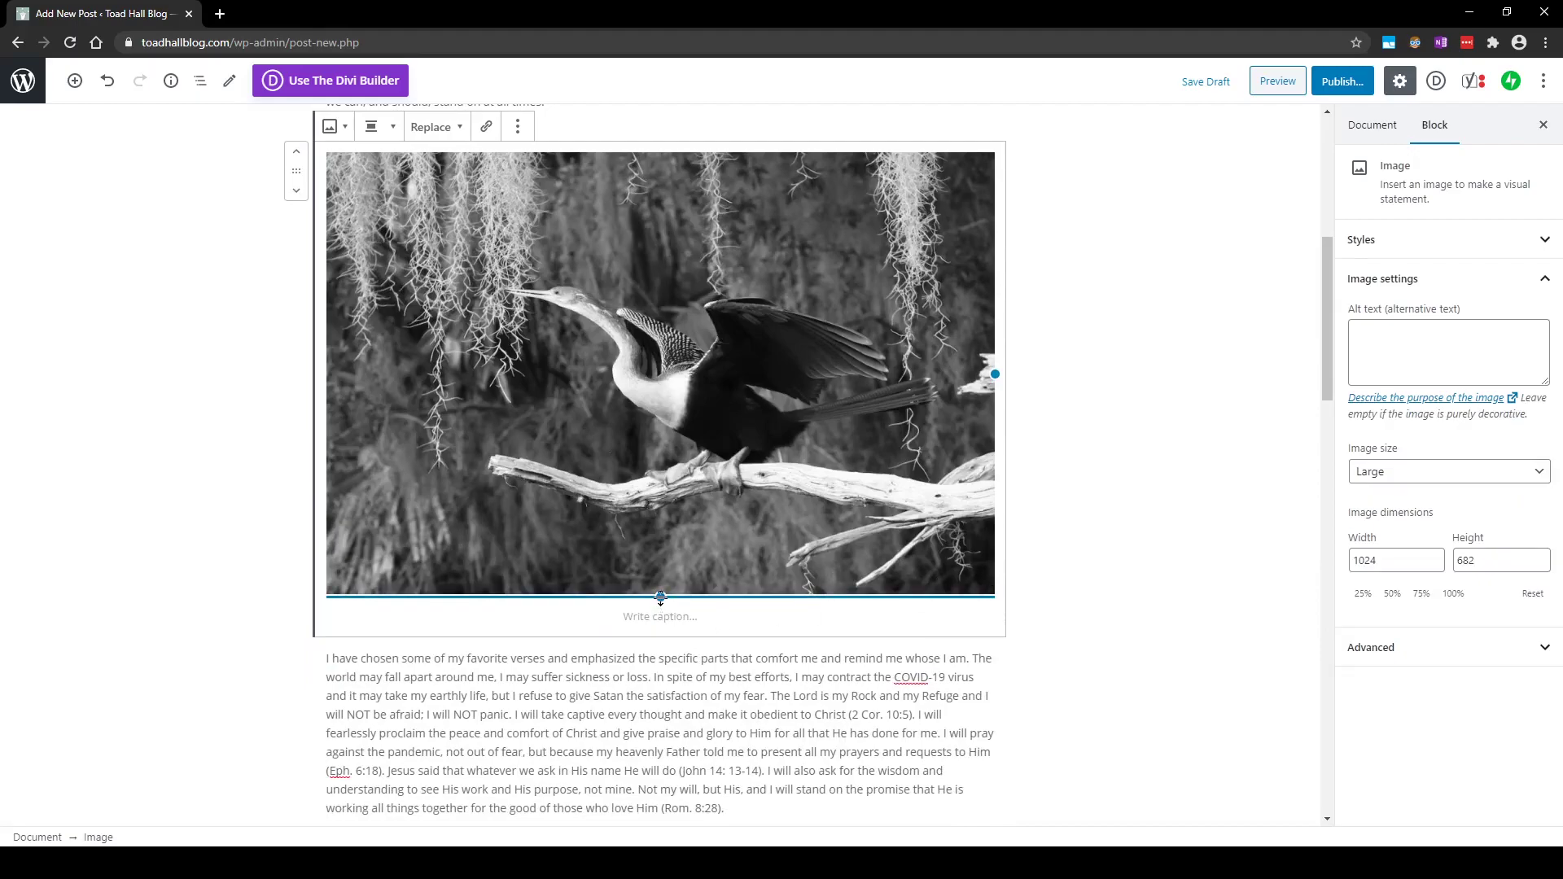
left_click_drag(661, 597, 563, 408)
scroll(823, 382, "up", 5)
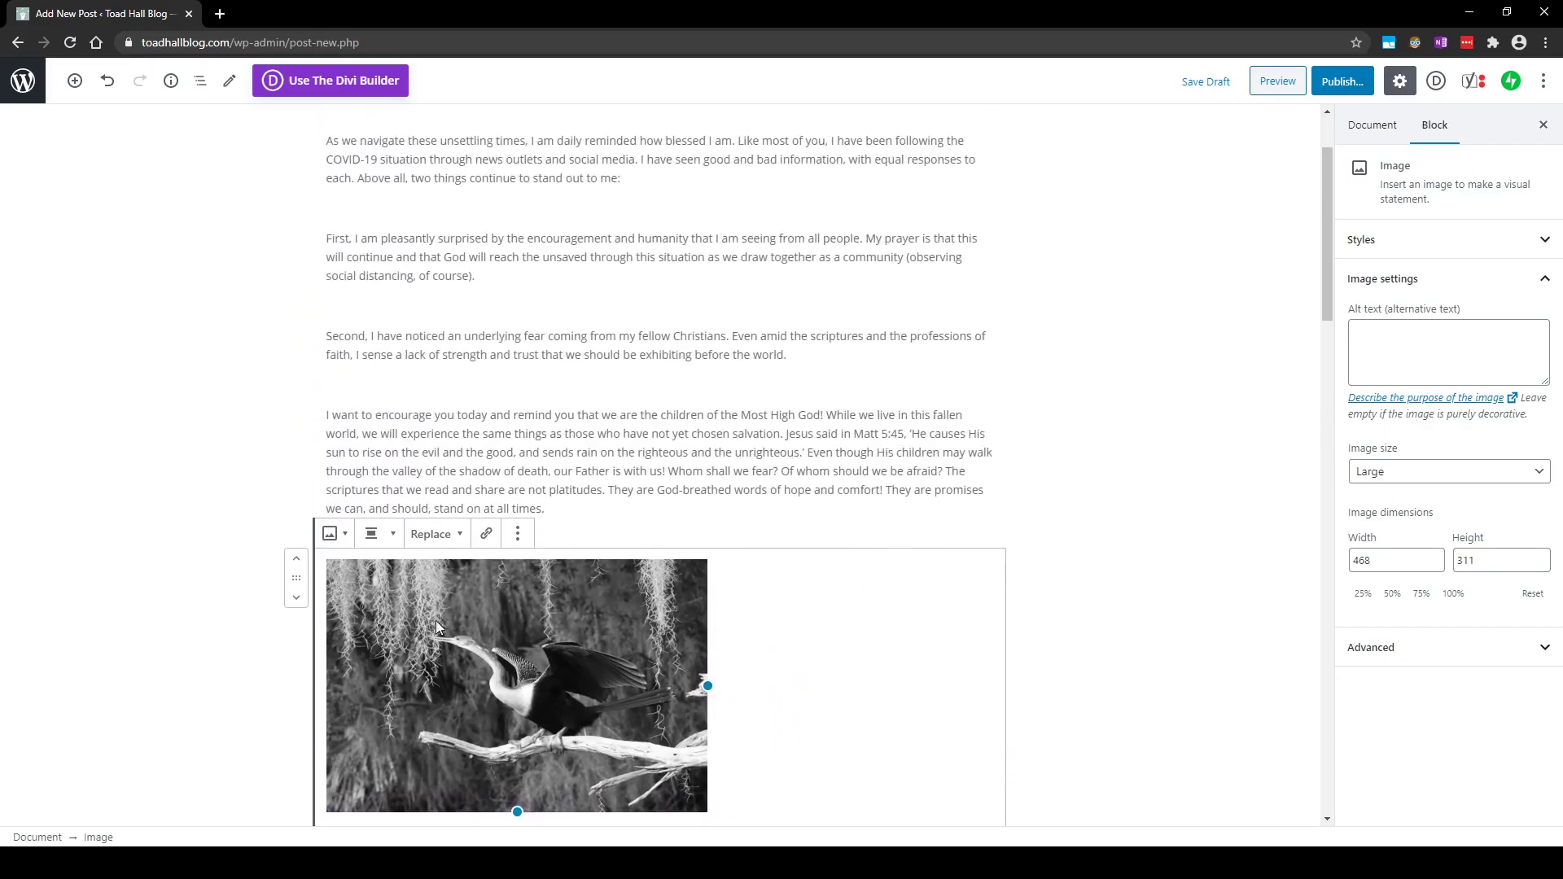
left_click(394, 537)
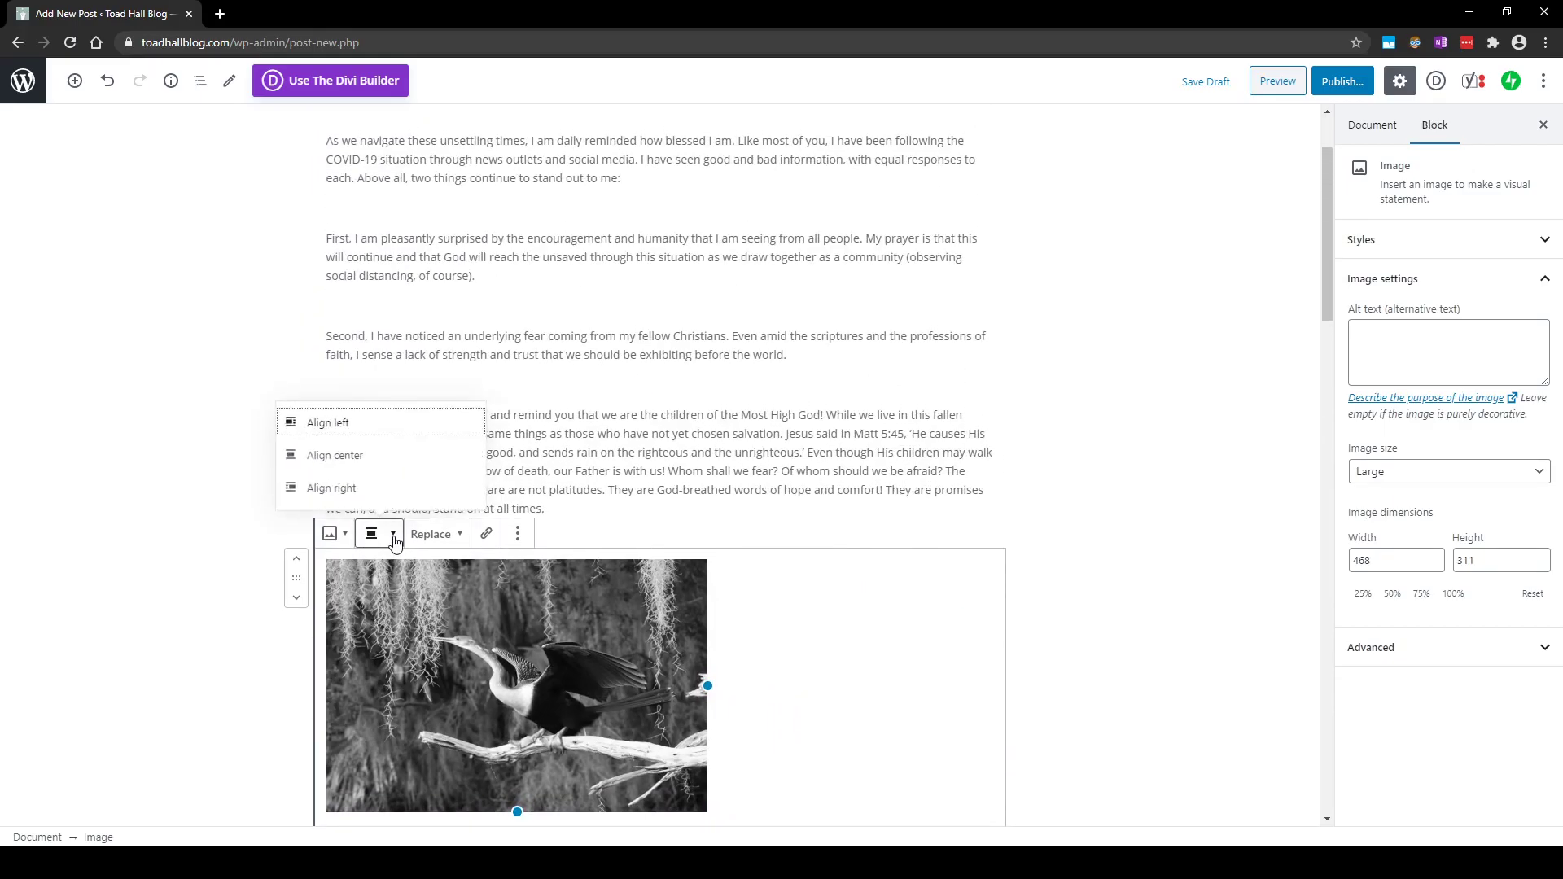
left_click(340, 489)
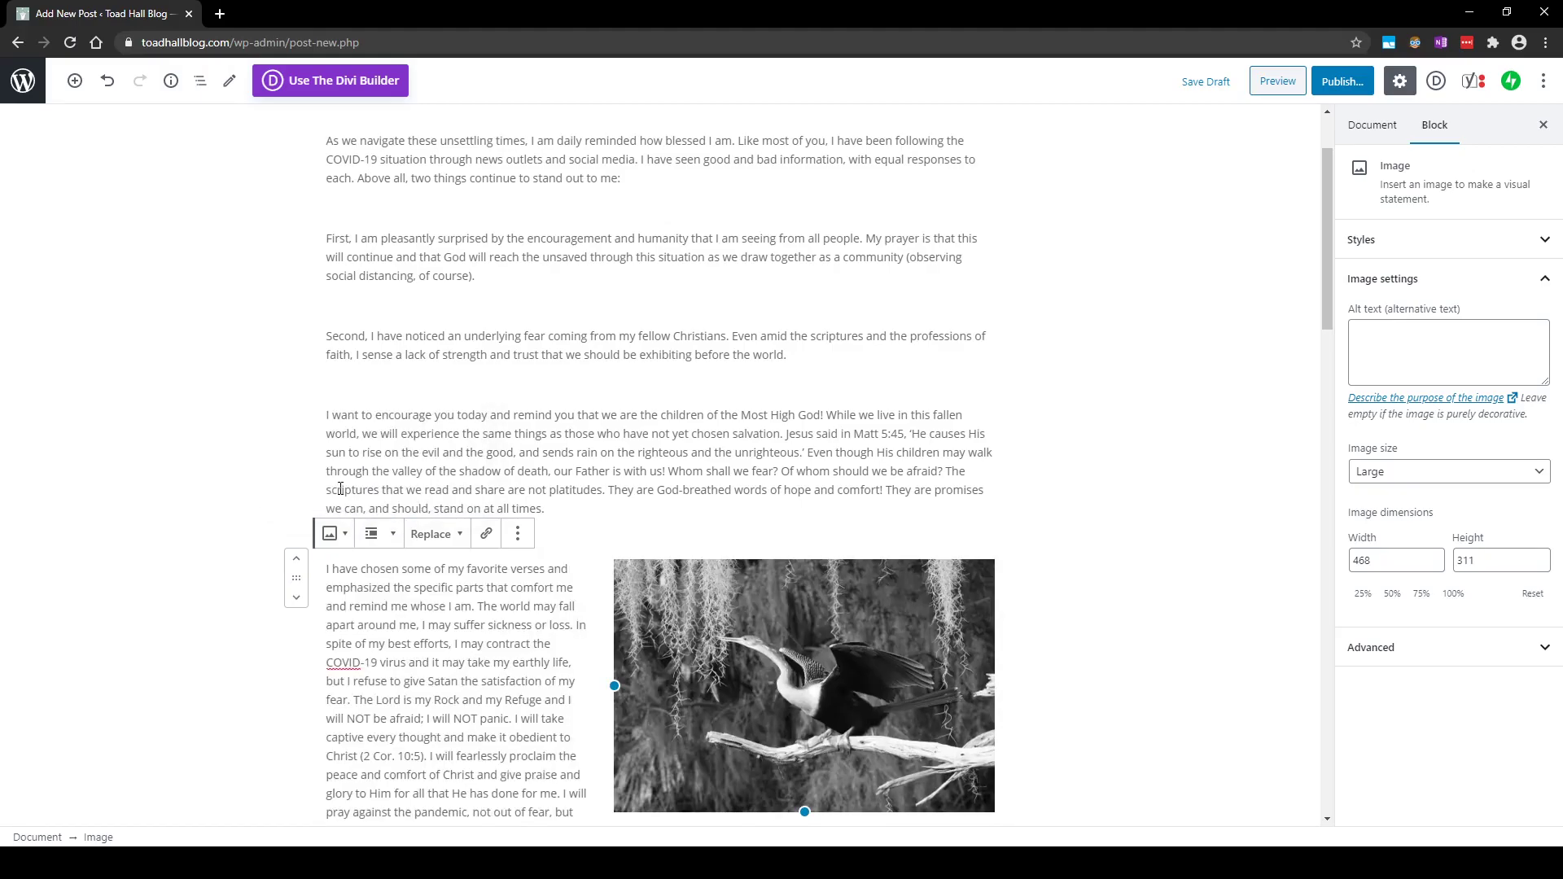
Try left and center alignment on the bird image before restoring right alignment, and check its link options.
left_click(394, 537)
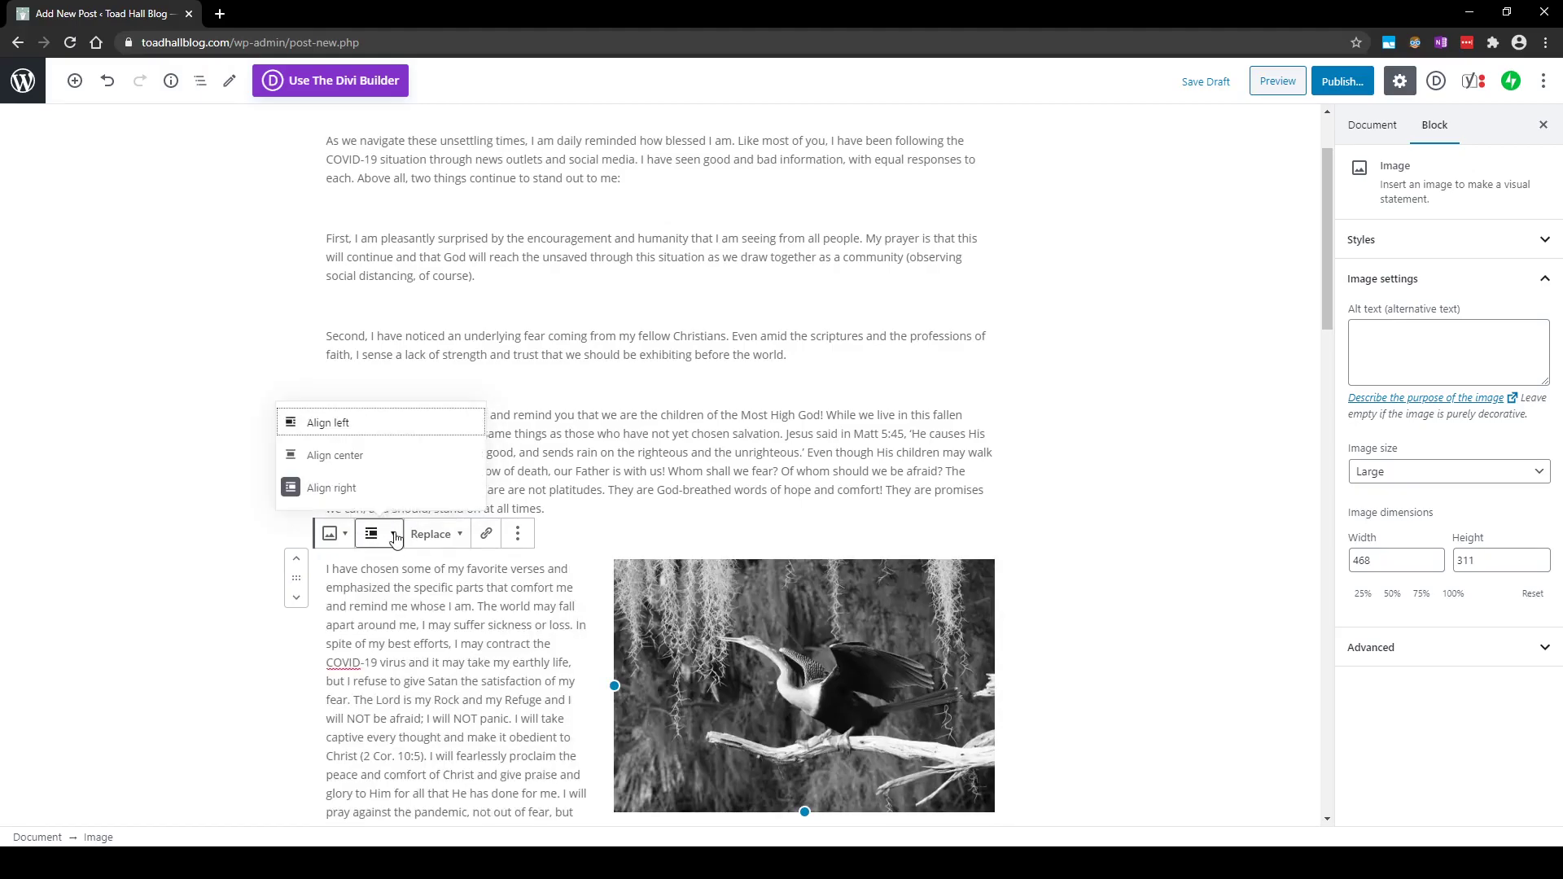
left_click(328, 426)
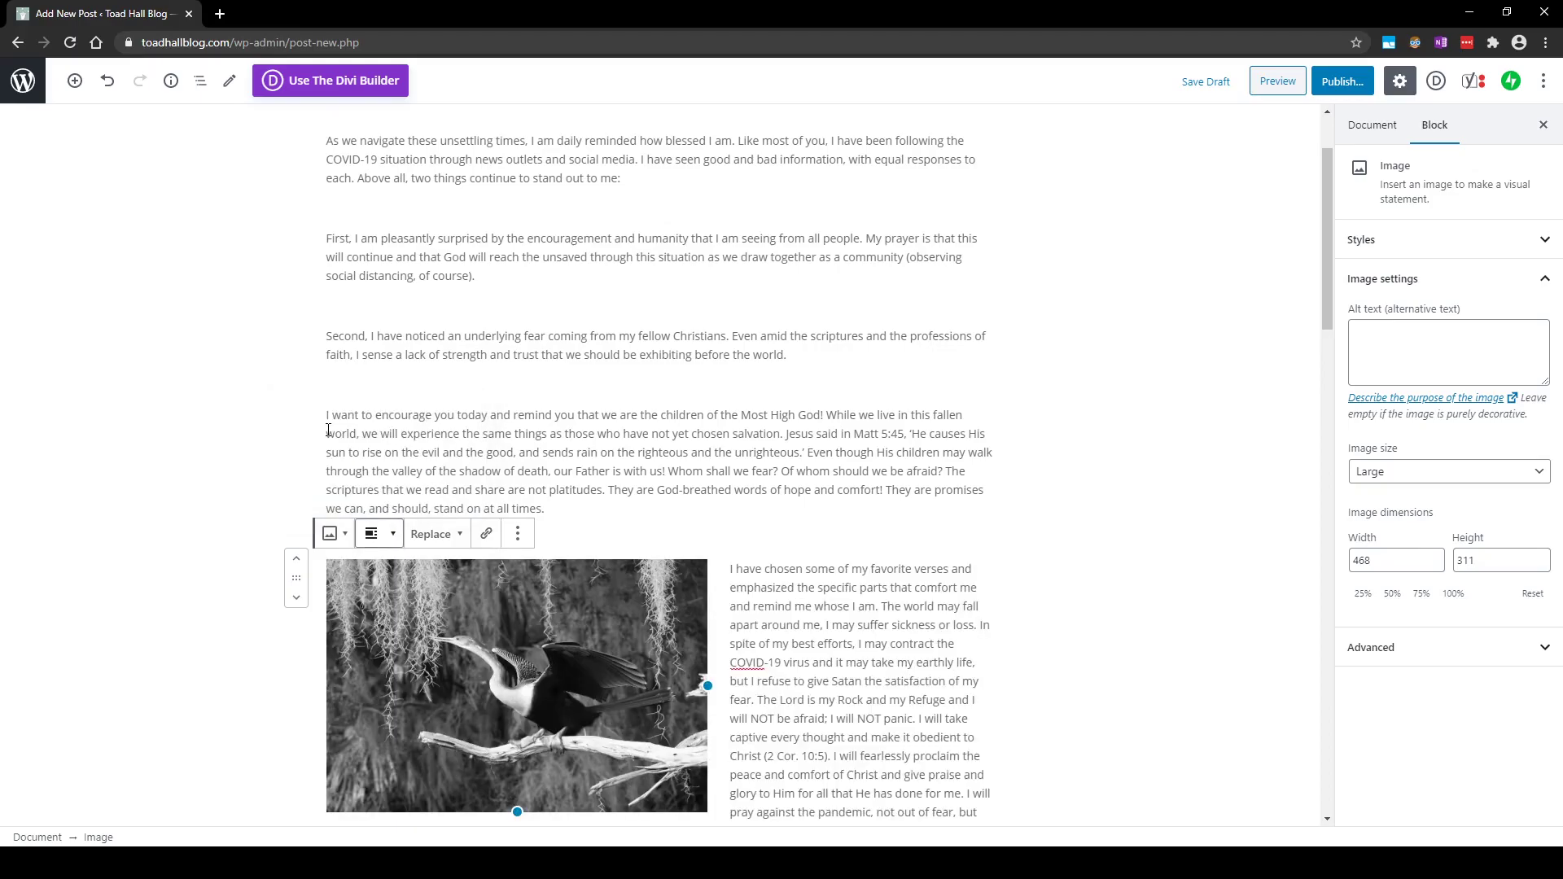
left_click(394, 534)
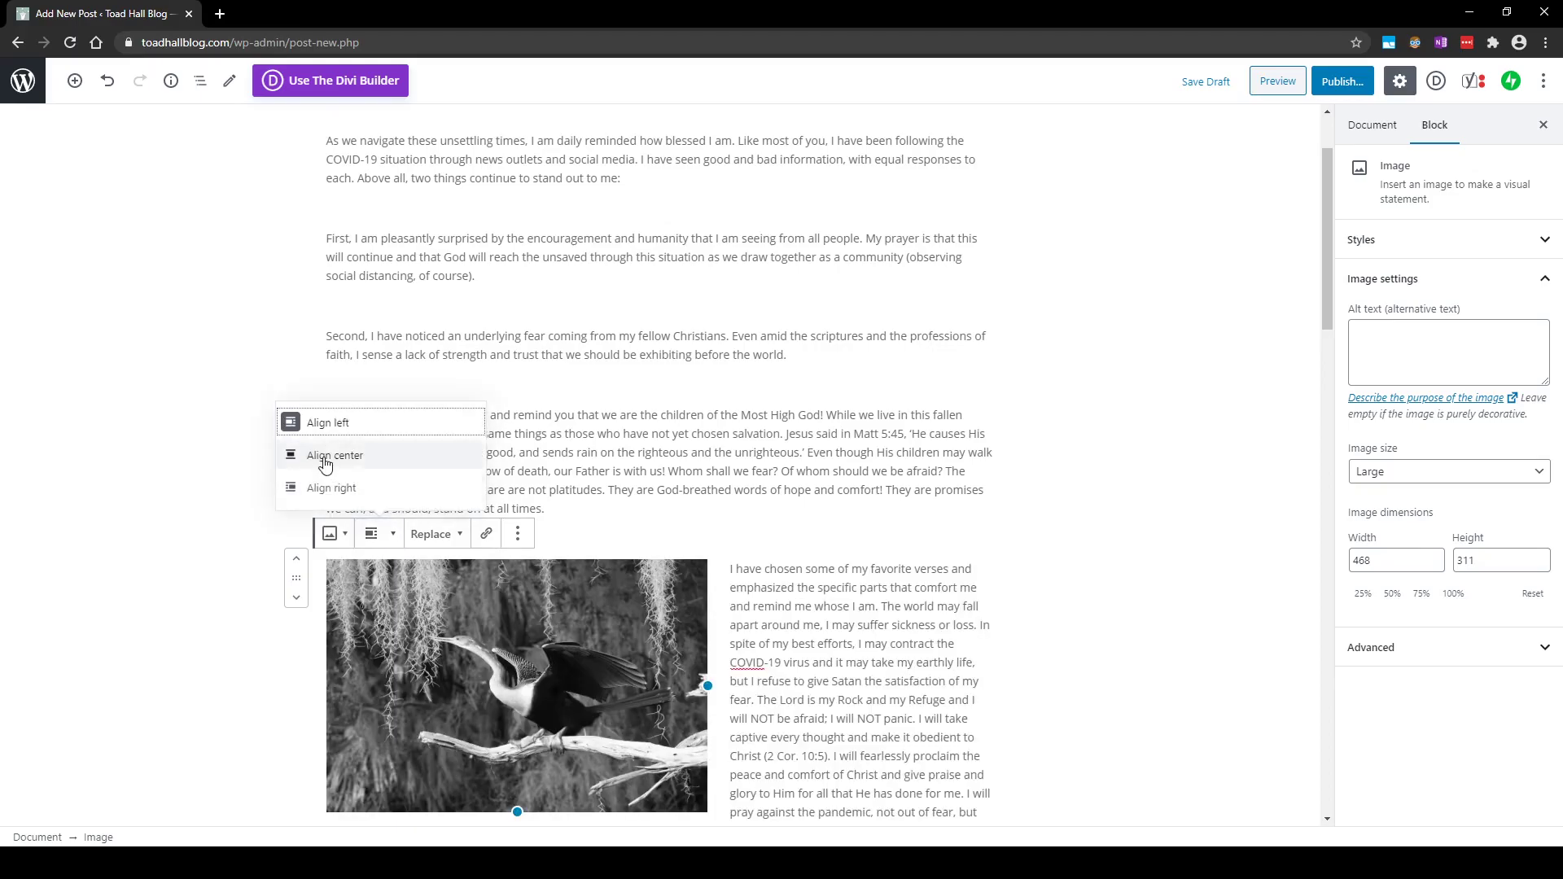
left_click(324, 457)
left_click(394, 537)
left_click(332, 488)
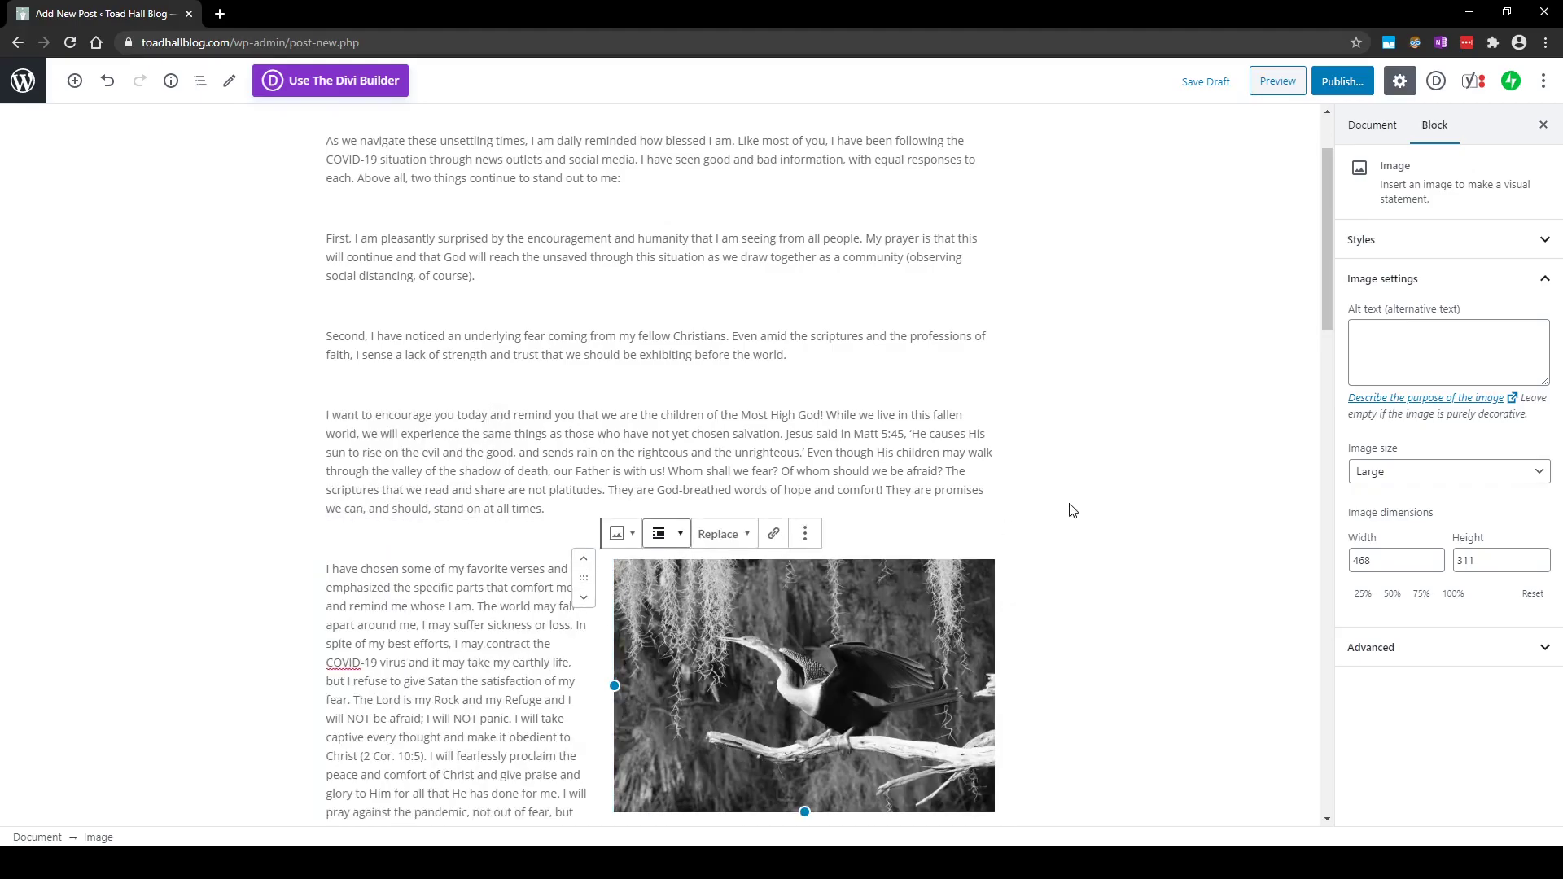
left_click(773, 534)
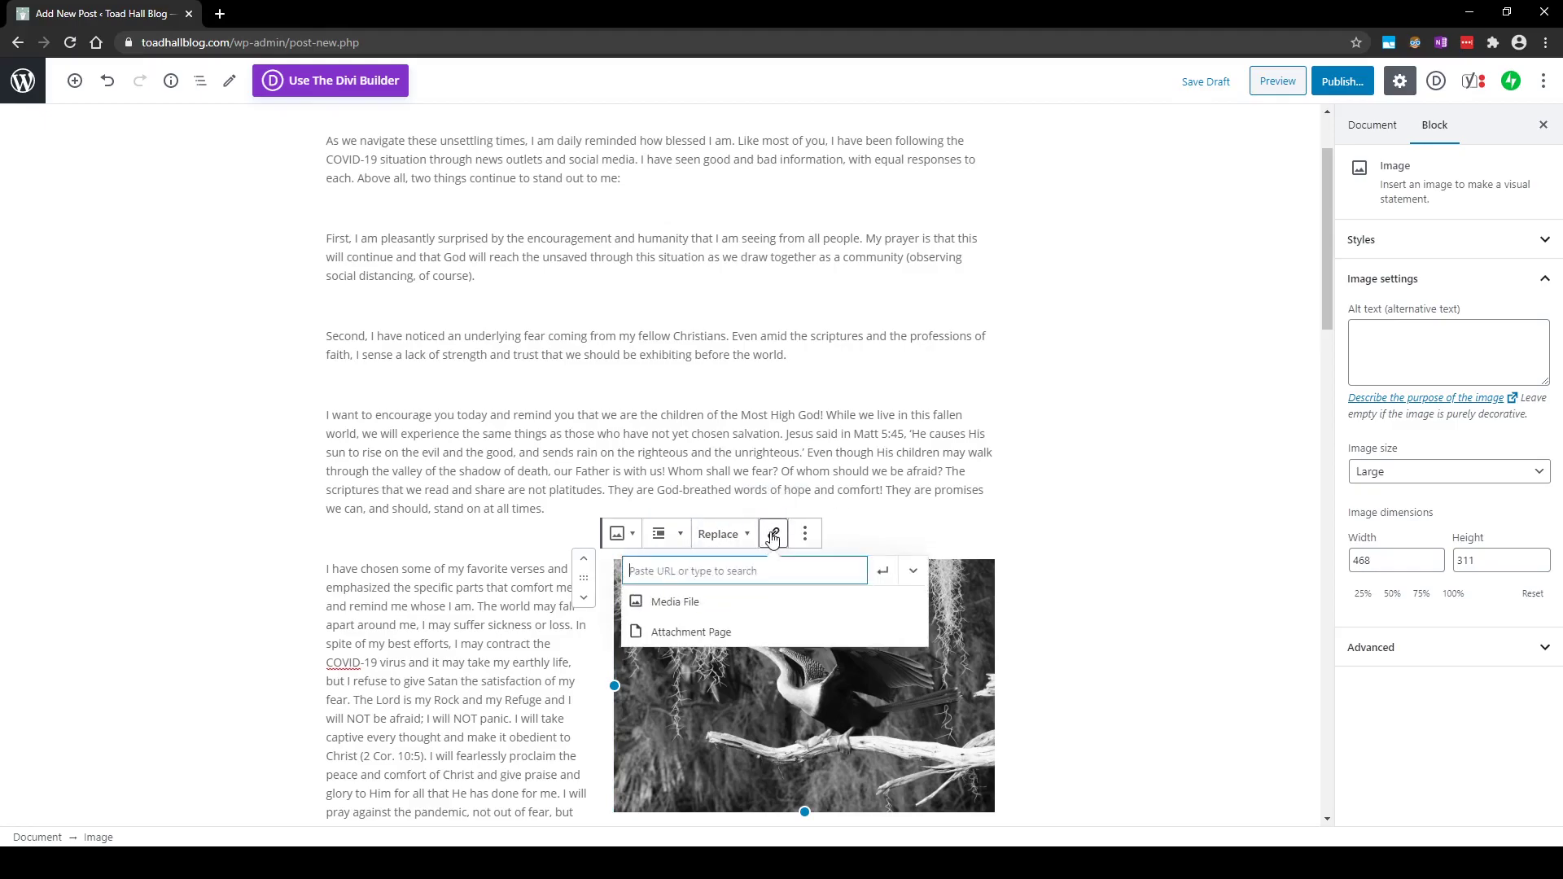
left_click(1072, 562)
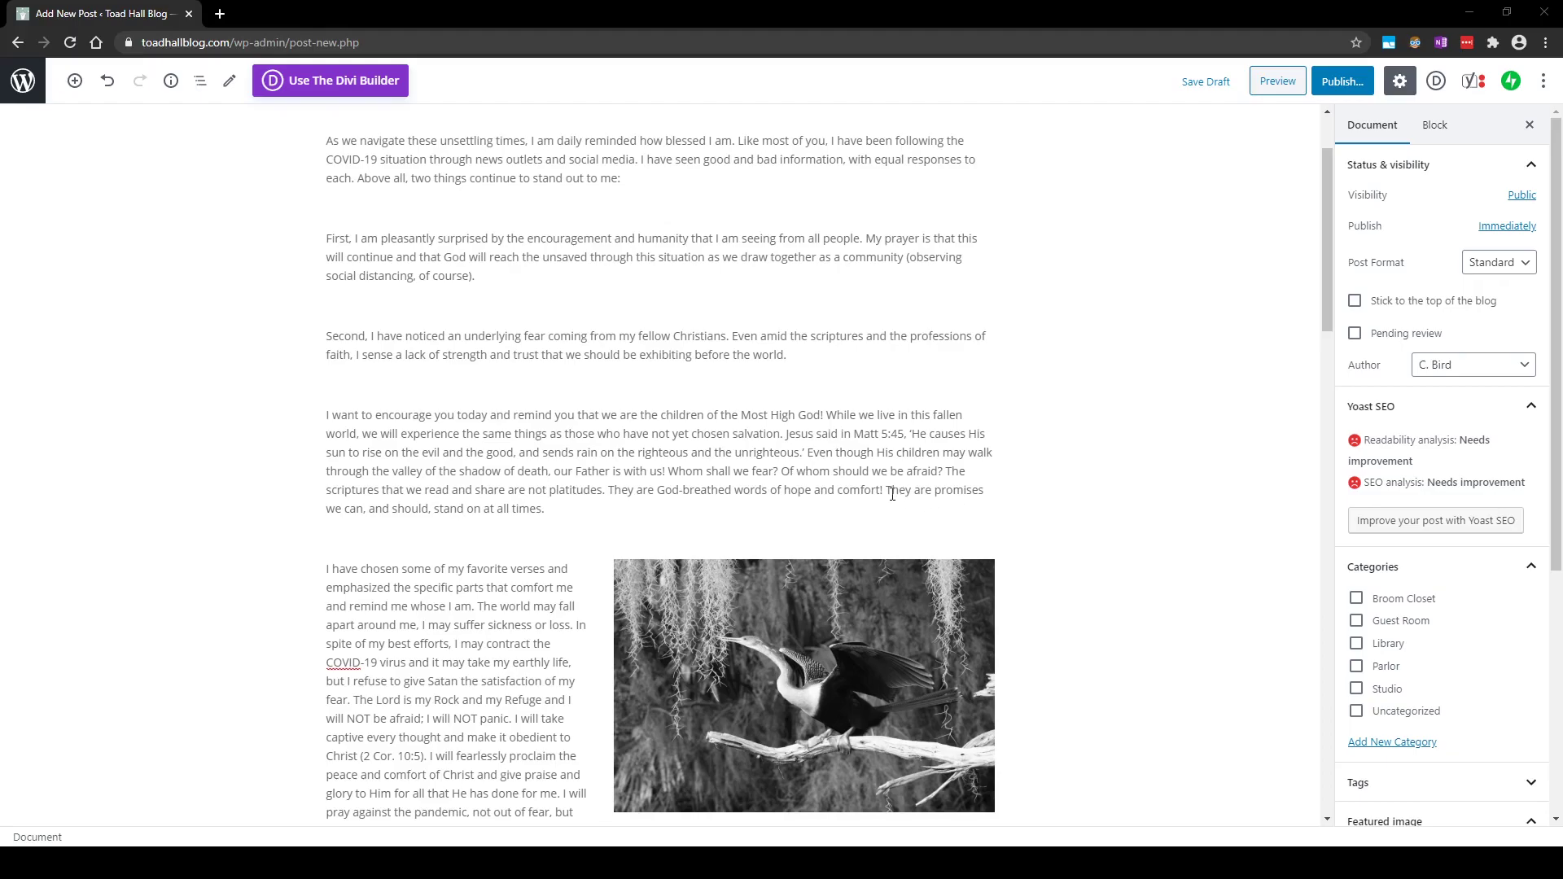
left_click_drag(888, 490, 984, 490)
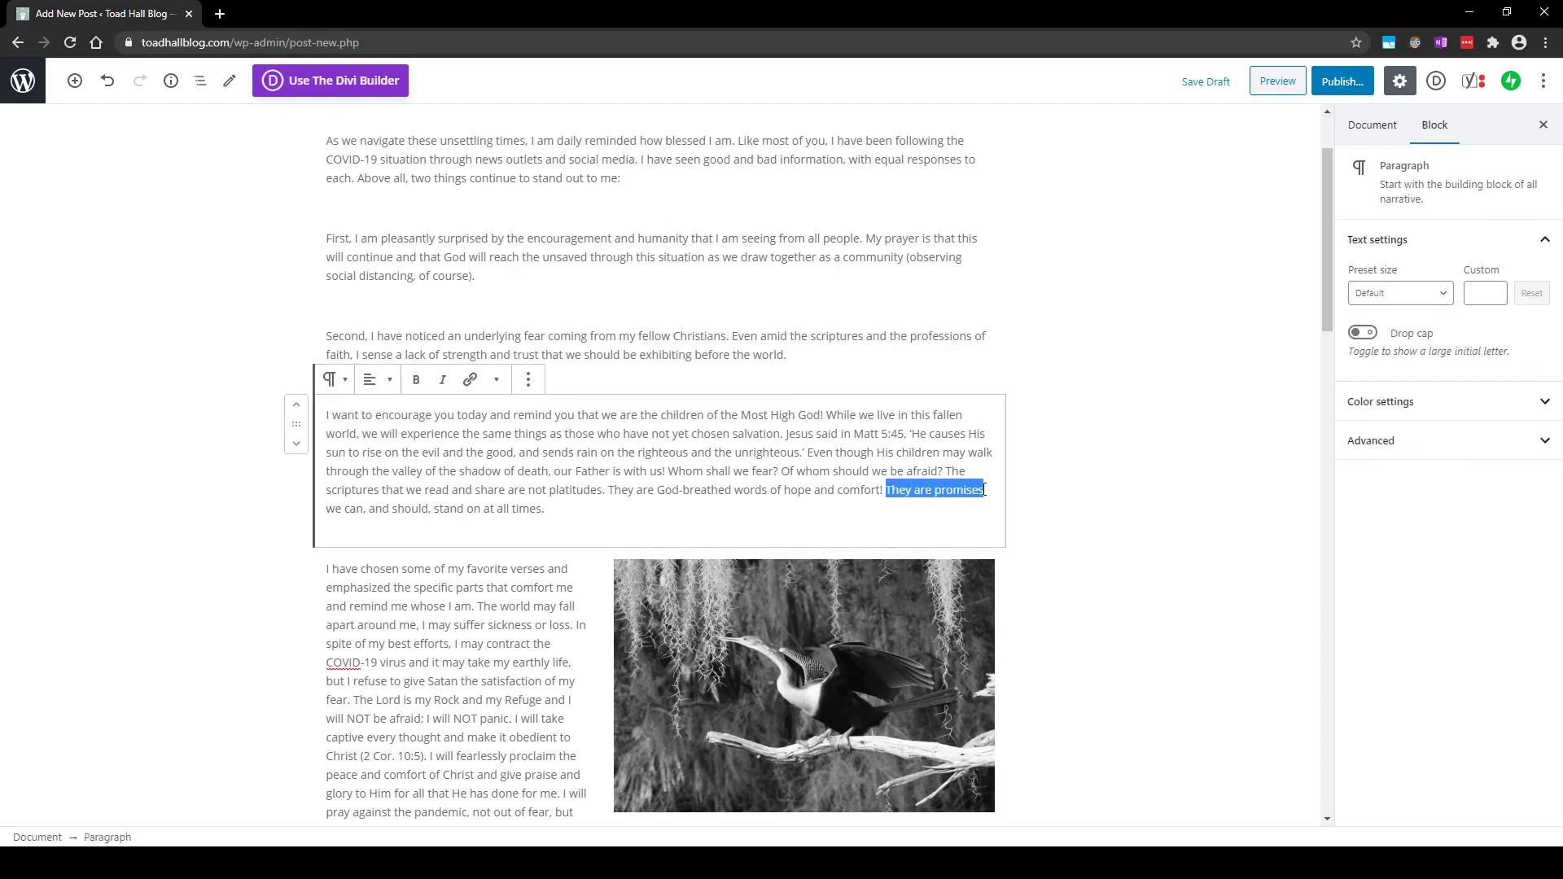
left_click(470, 380)
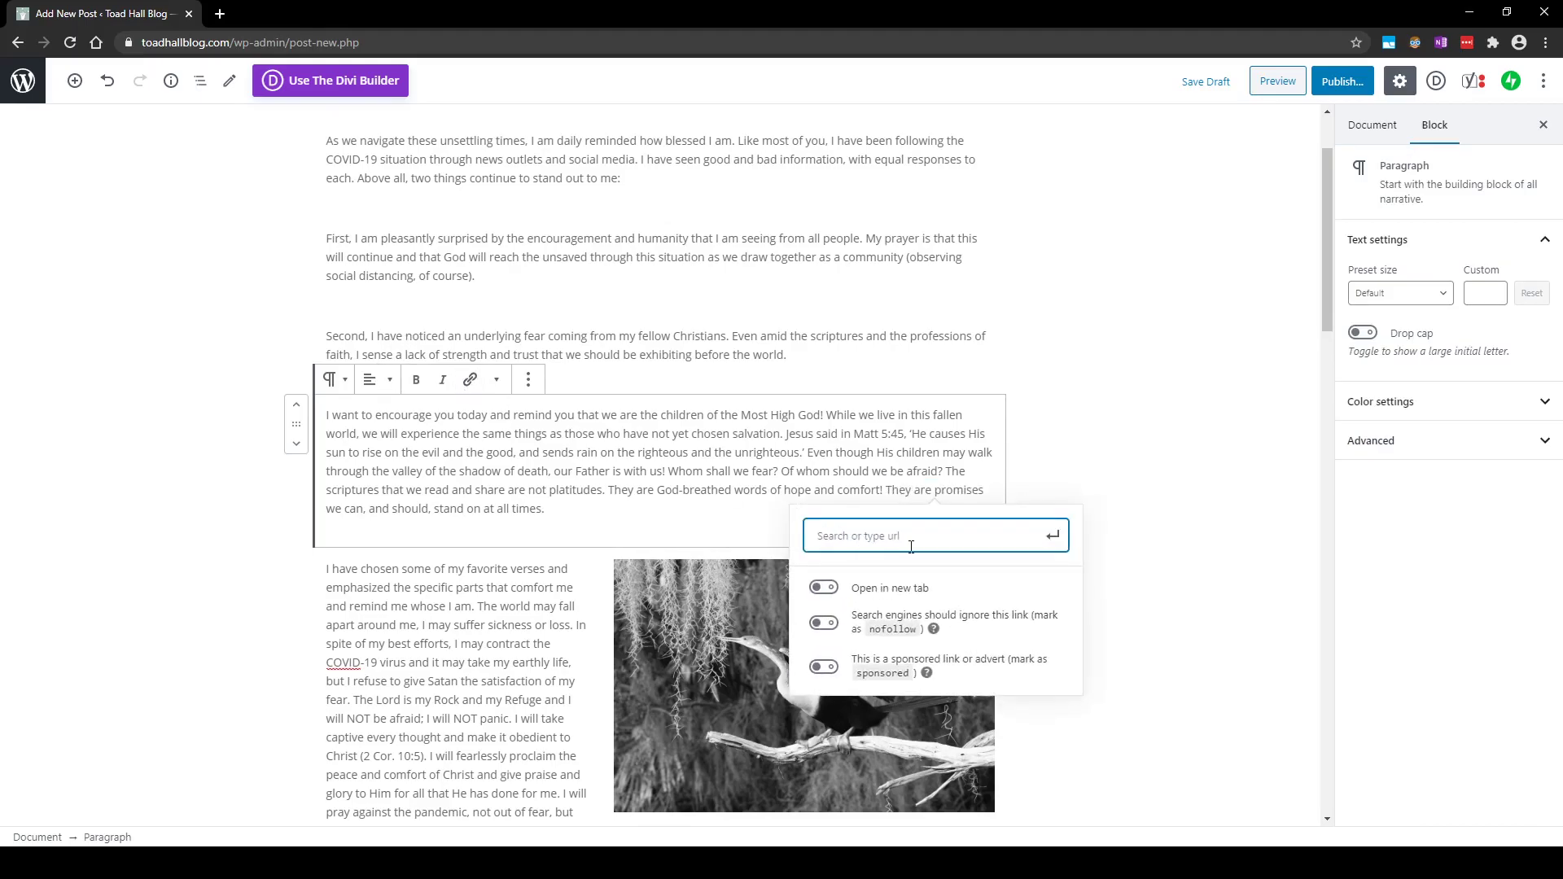
type("https://toadhallblog.com/")
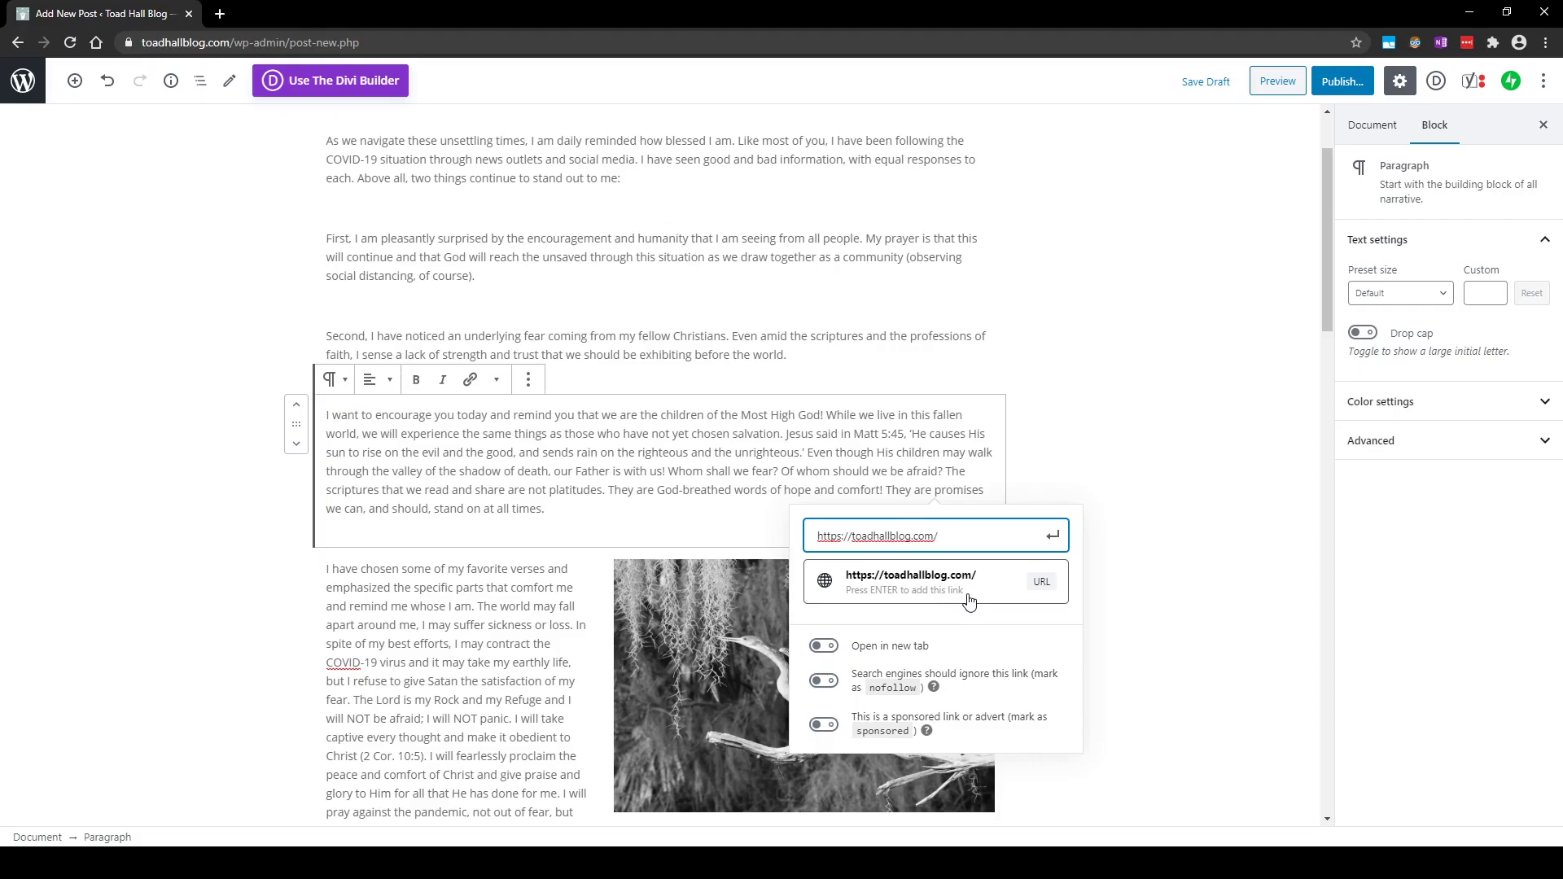
left_click(825, 647)
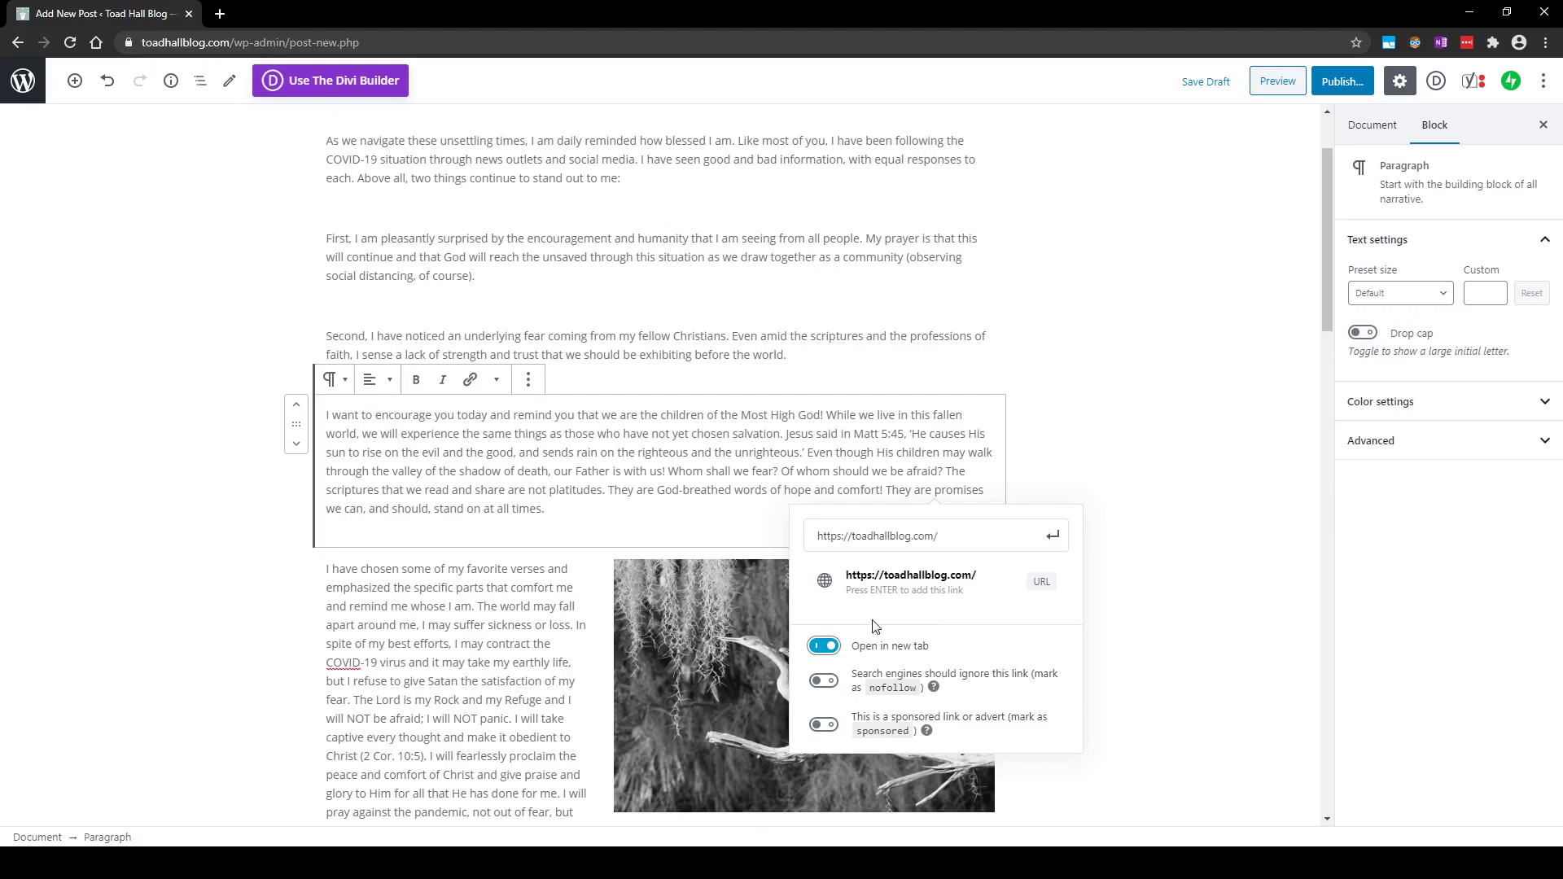
left_click(940, 588)
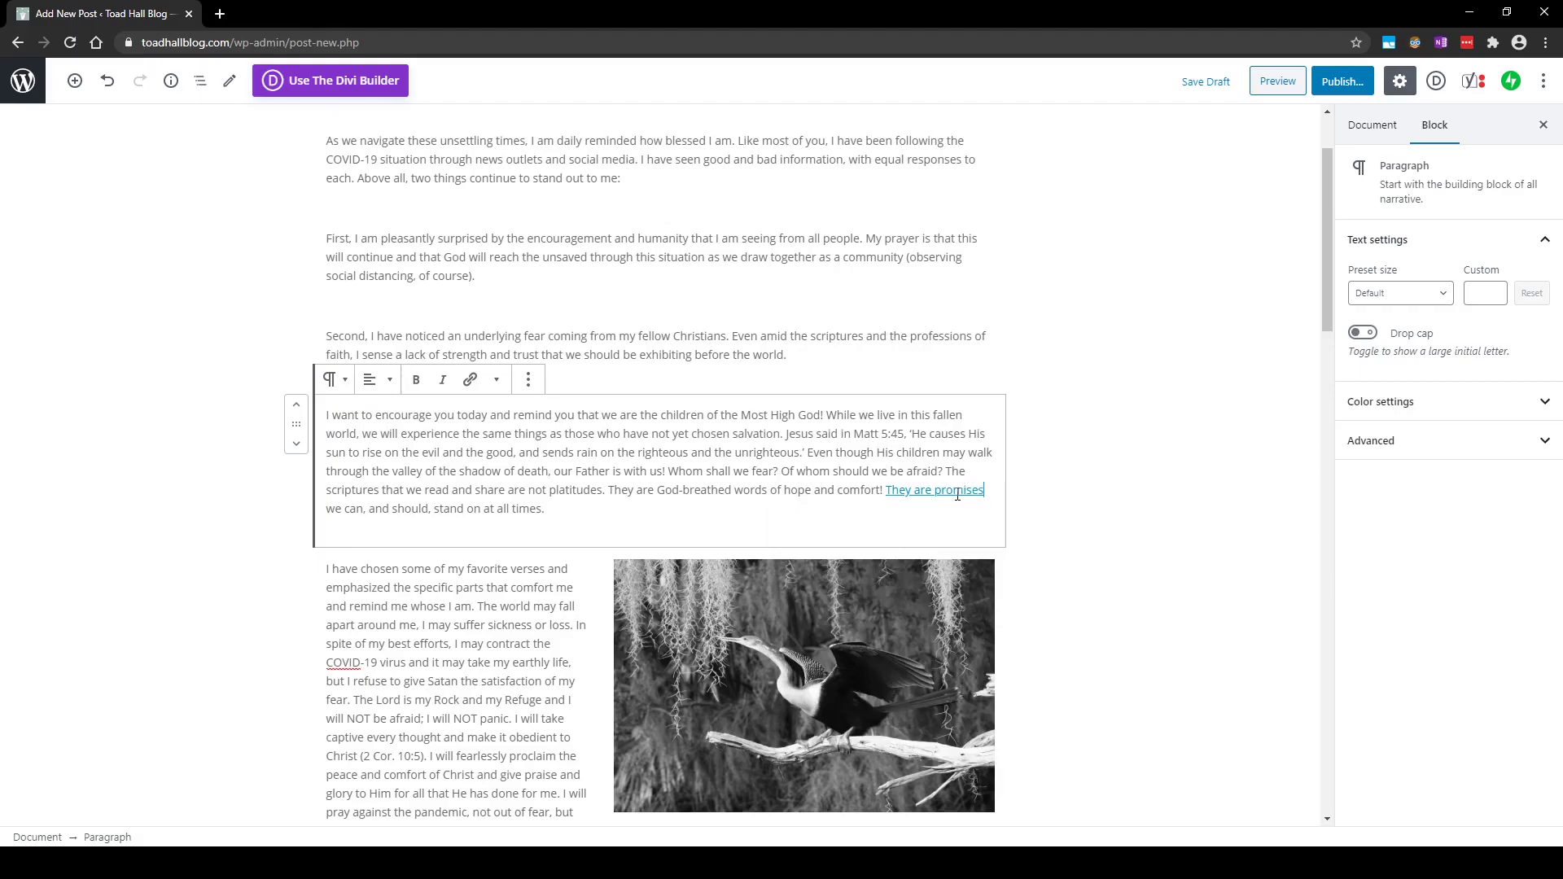
left_click(987, 491)
Review the color settings and advanced CSS class option of the paragraph containing the link.
left_click(1449, 128)
left_click(1407, 405)
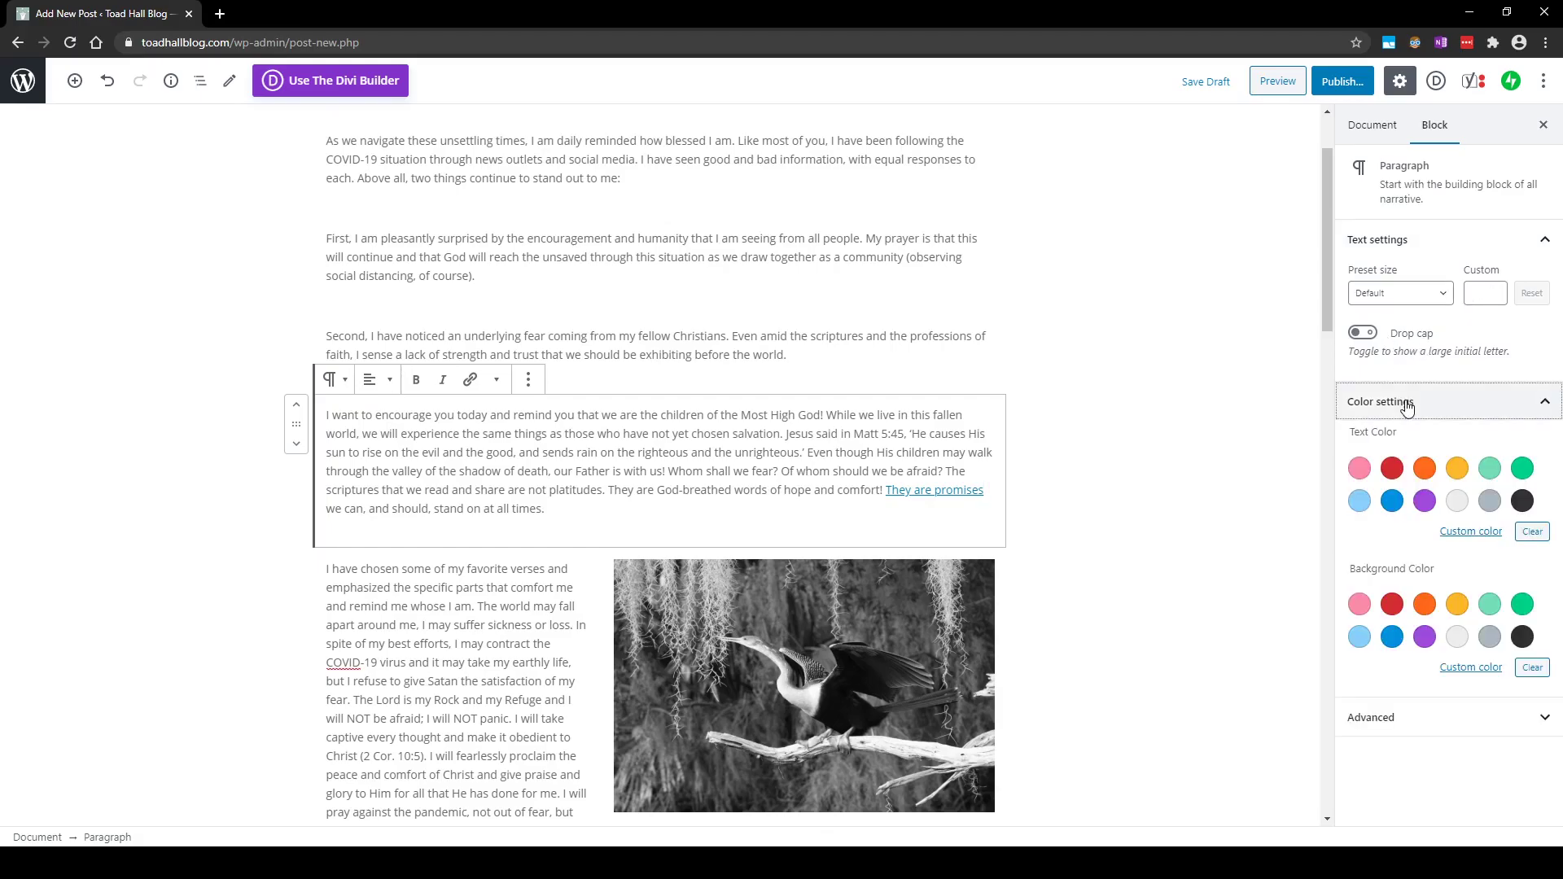
left_click(1544, 404)
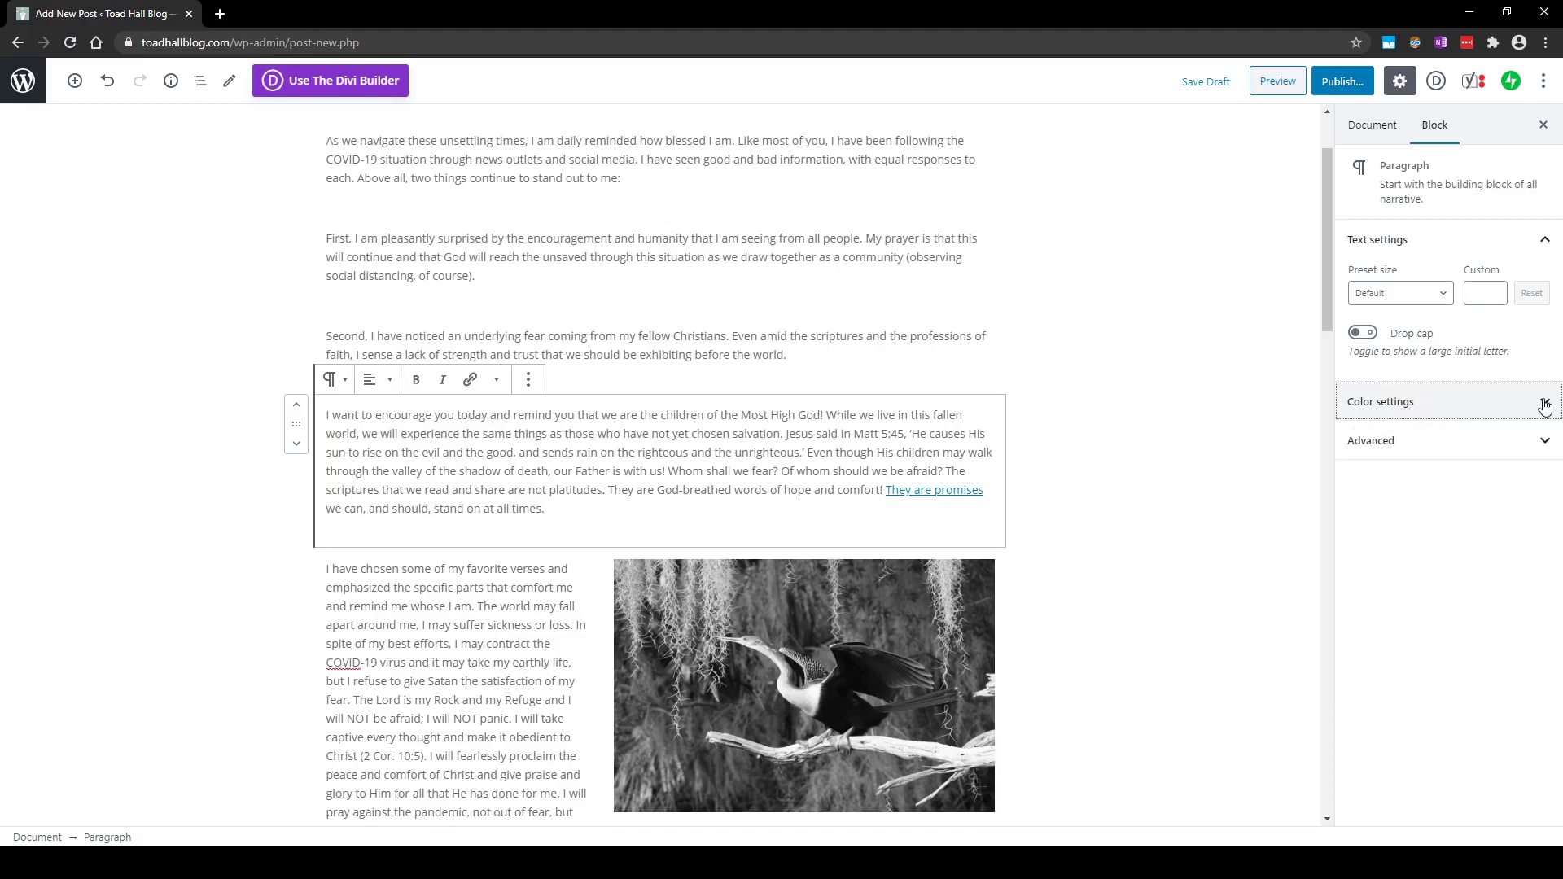
left_click(1400, 444)
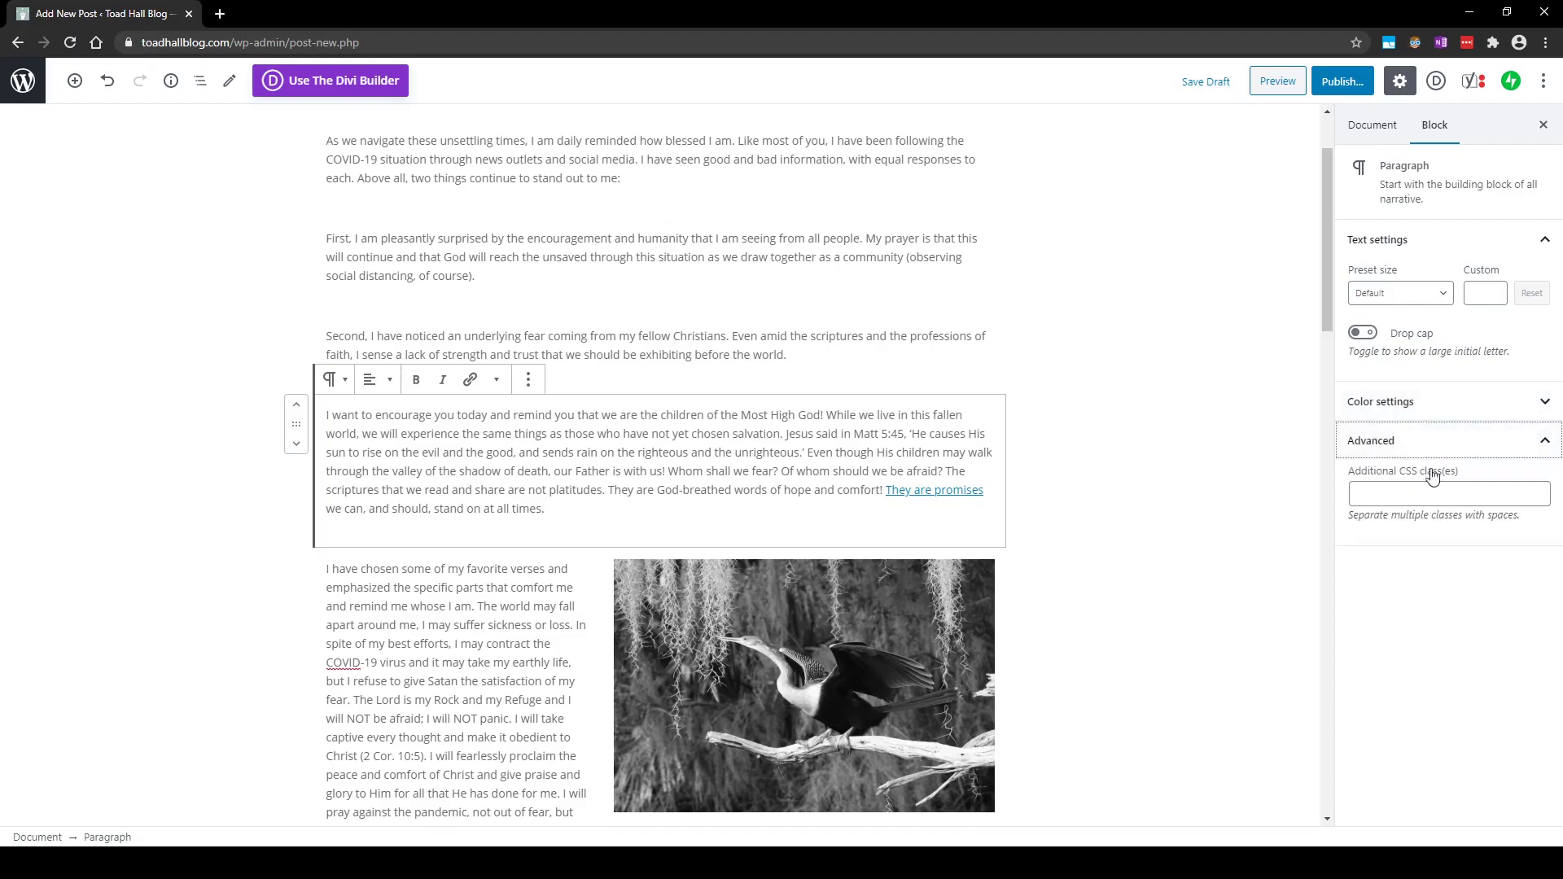
left_click(1543, 447)
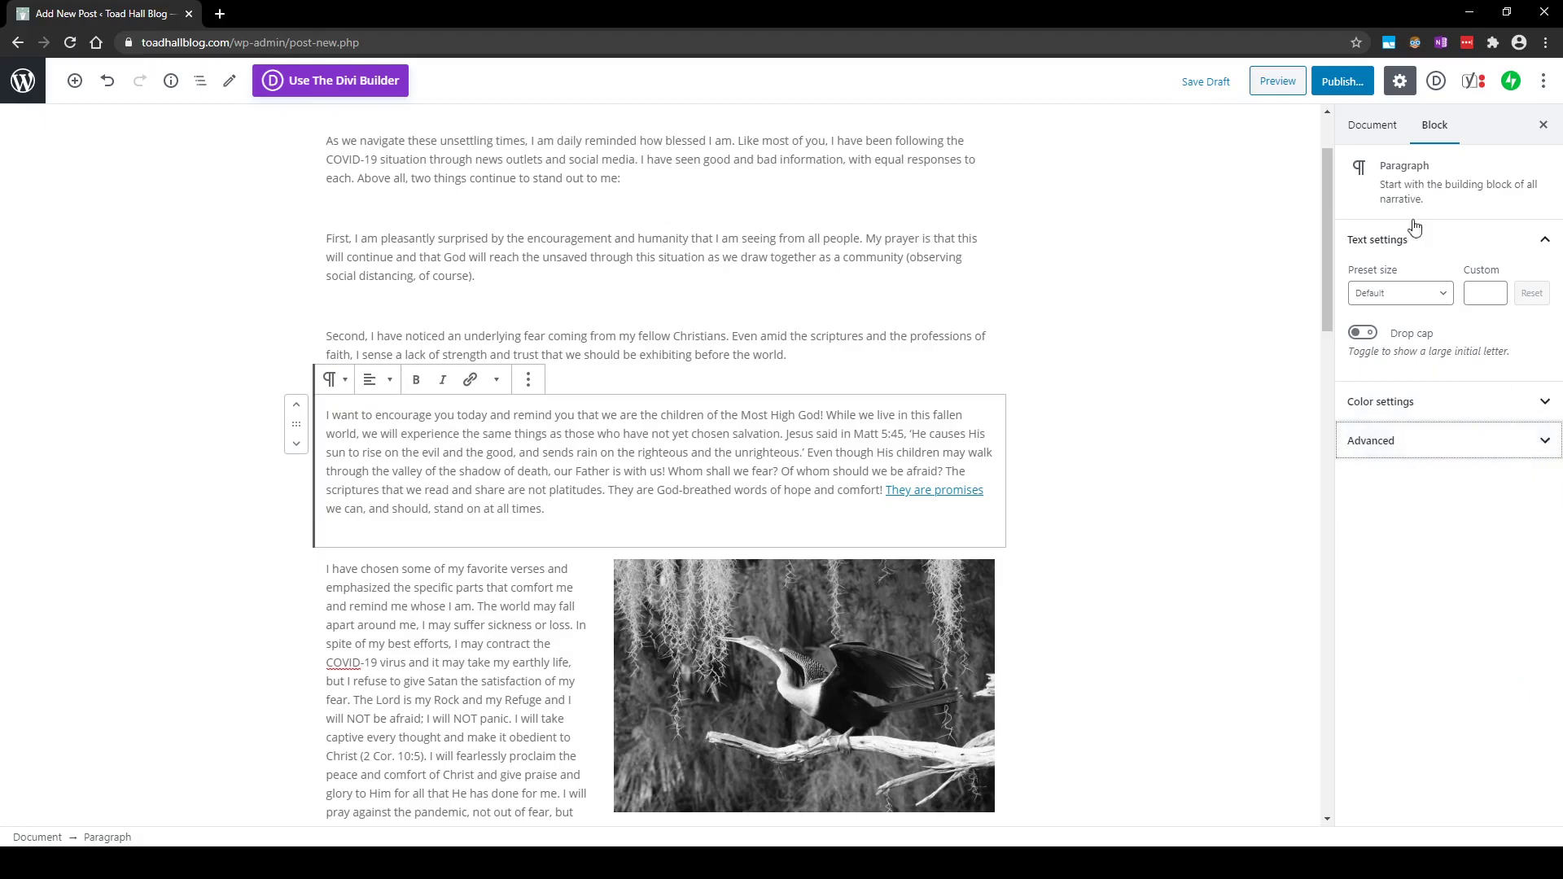
Review the post's publish date, post format and author options in the document settings.
left_click(1386, 132)
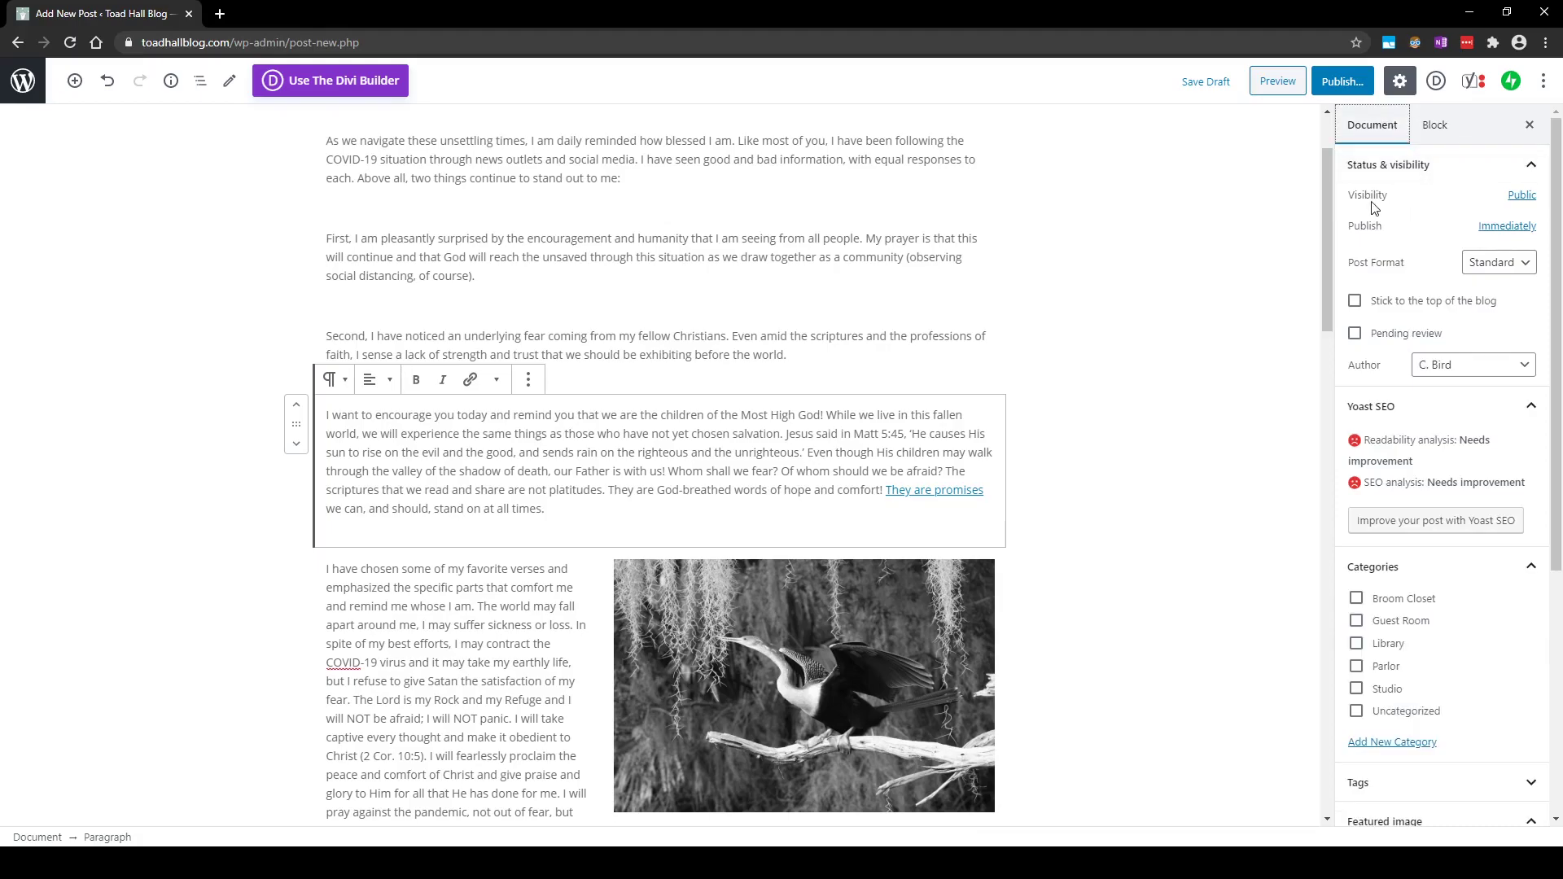
left_click(1508, 228)
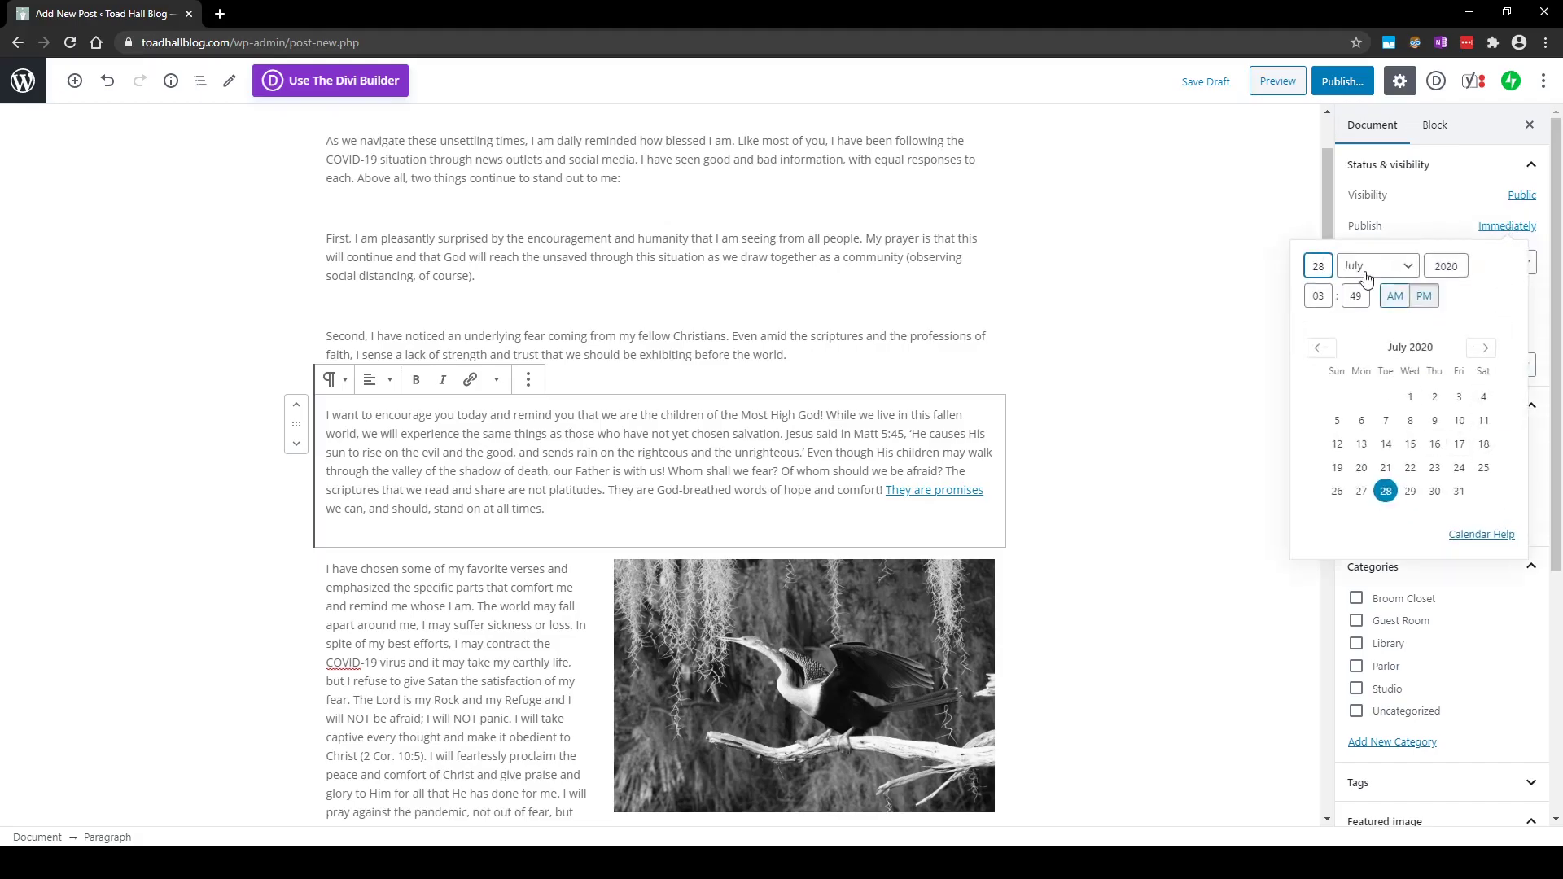
left_click(1508, 227)
left_click(1532, 271)
left_click(1437, 273)
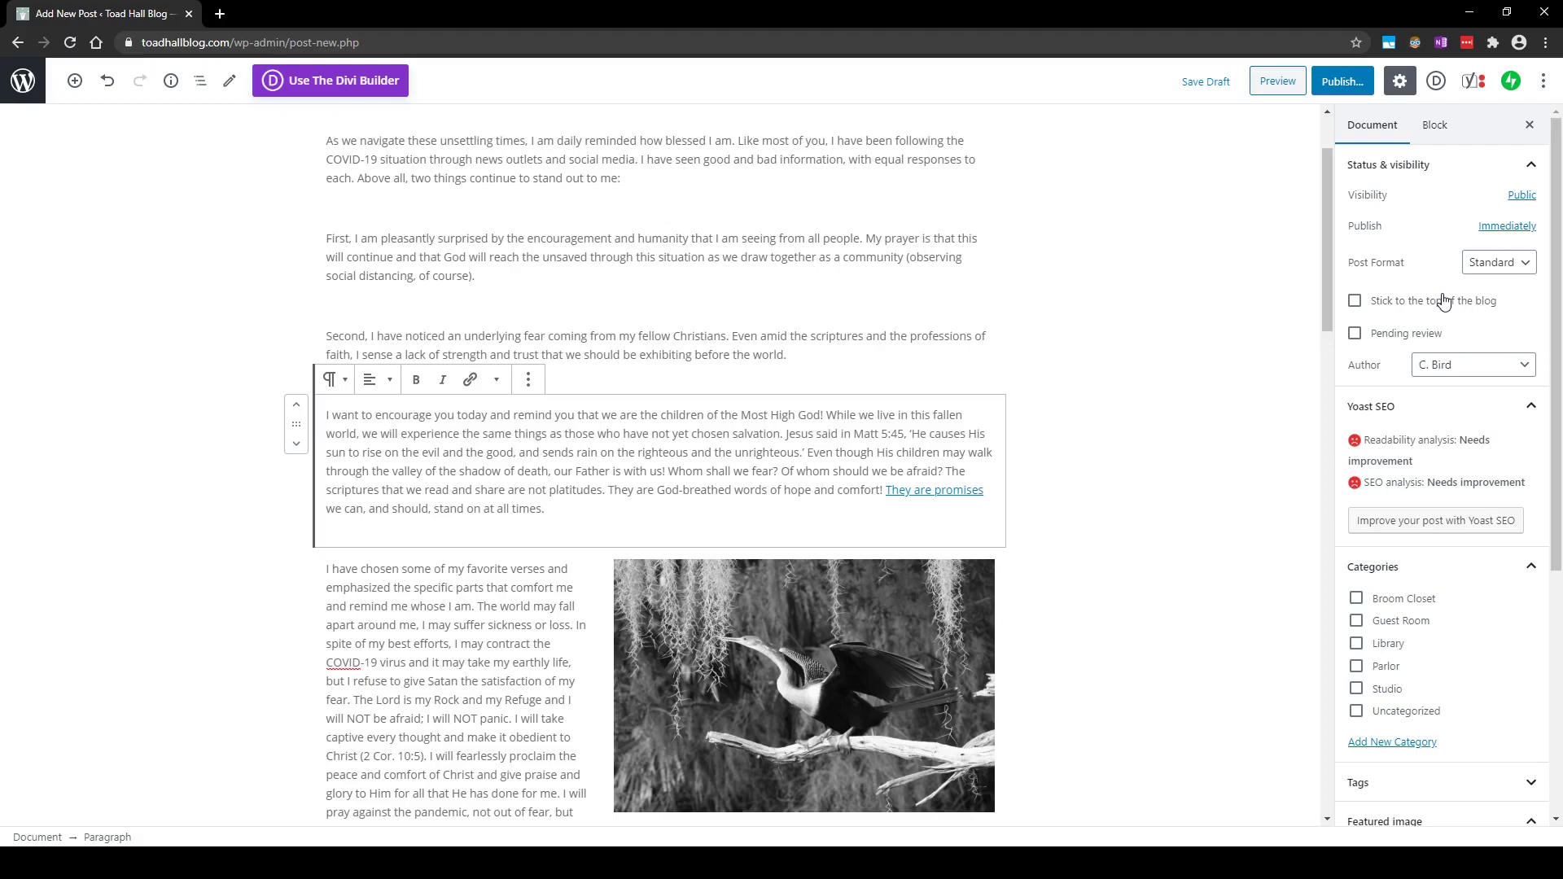
left_click(1525, 371)
Assign the post to the Parlor category and expand its tag settings.
scroll(1510, 384, "down", 1)
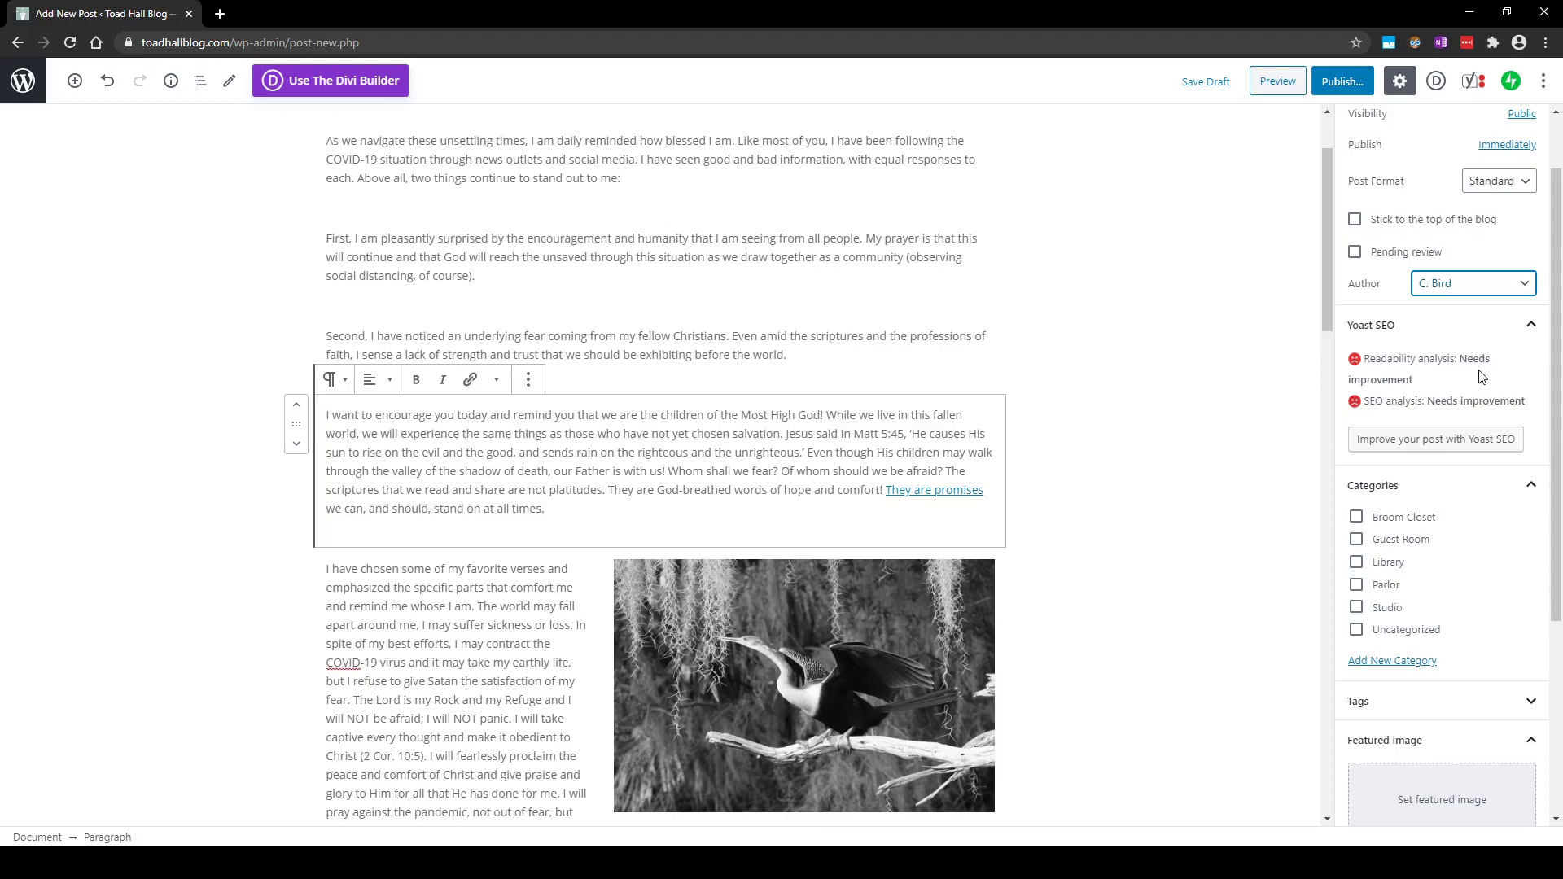
scroll(1483, 488, "down", 2)
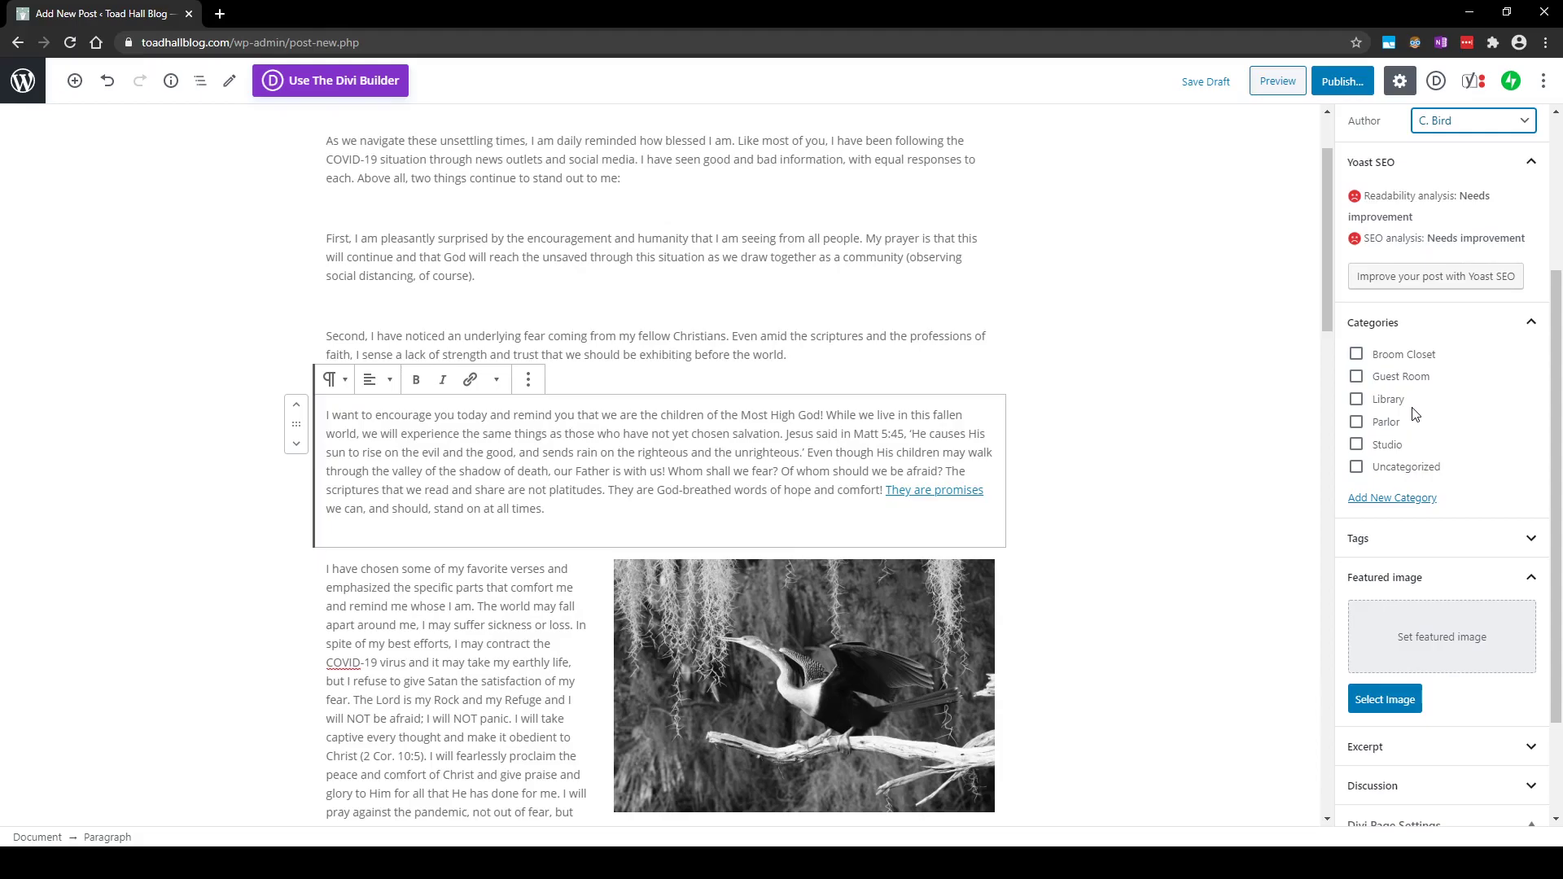
left_click(1357, 422)
left_click(1389, 548)
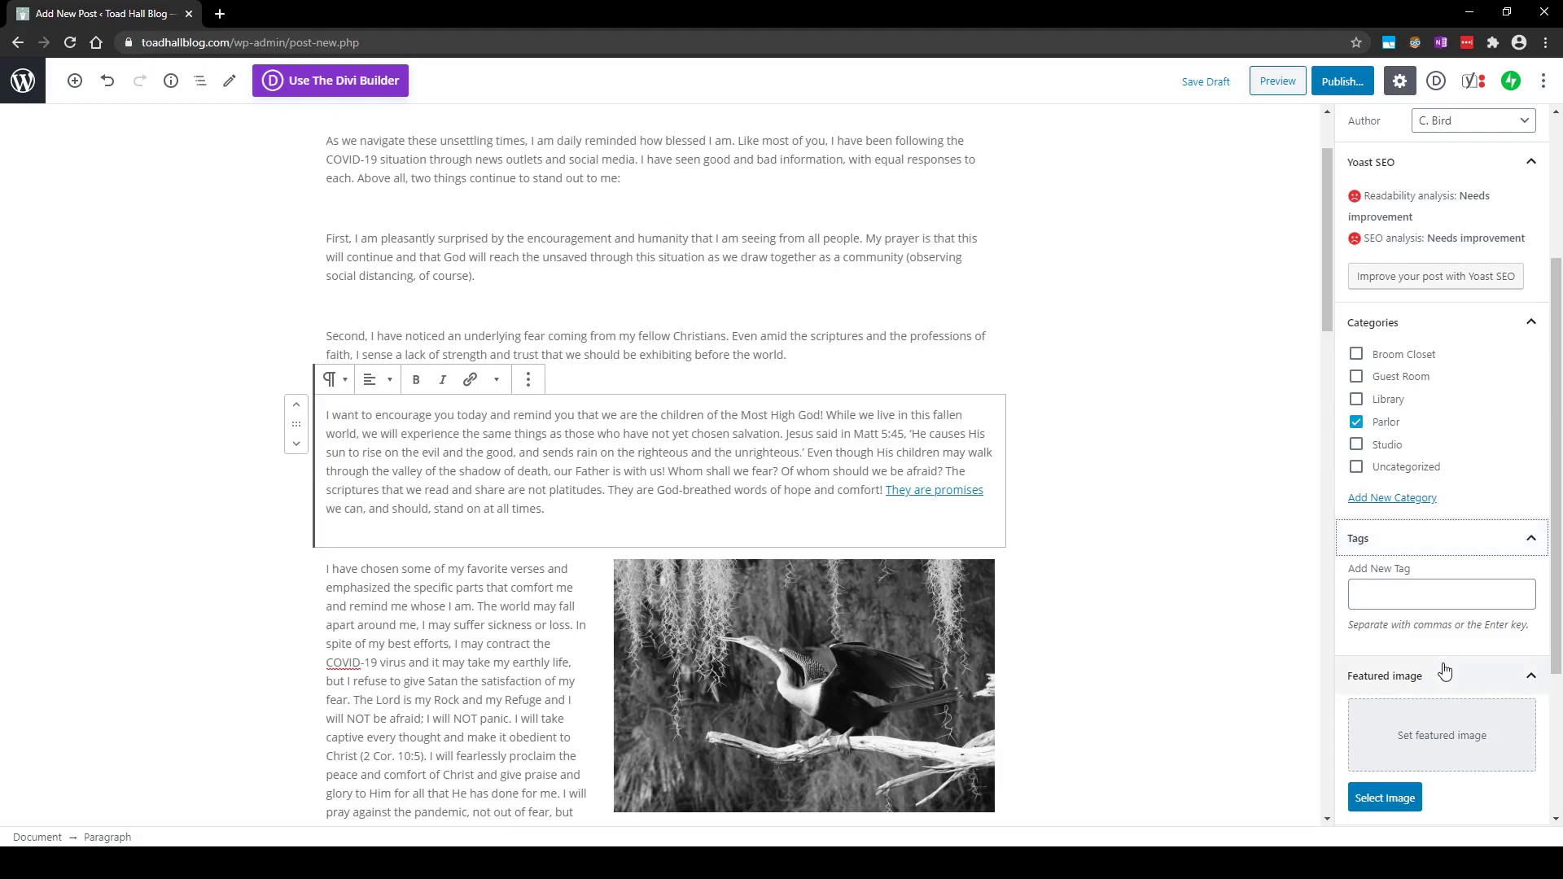
Set Covid.jpg from the media library as the post's featured image.
scroll(1396, 674, "down", 1)
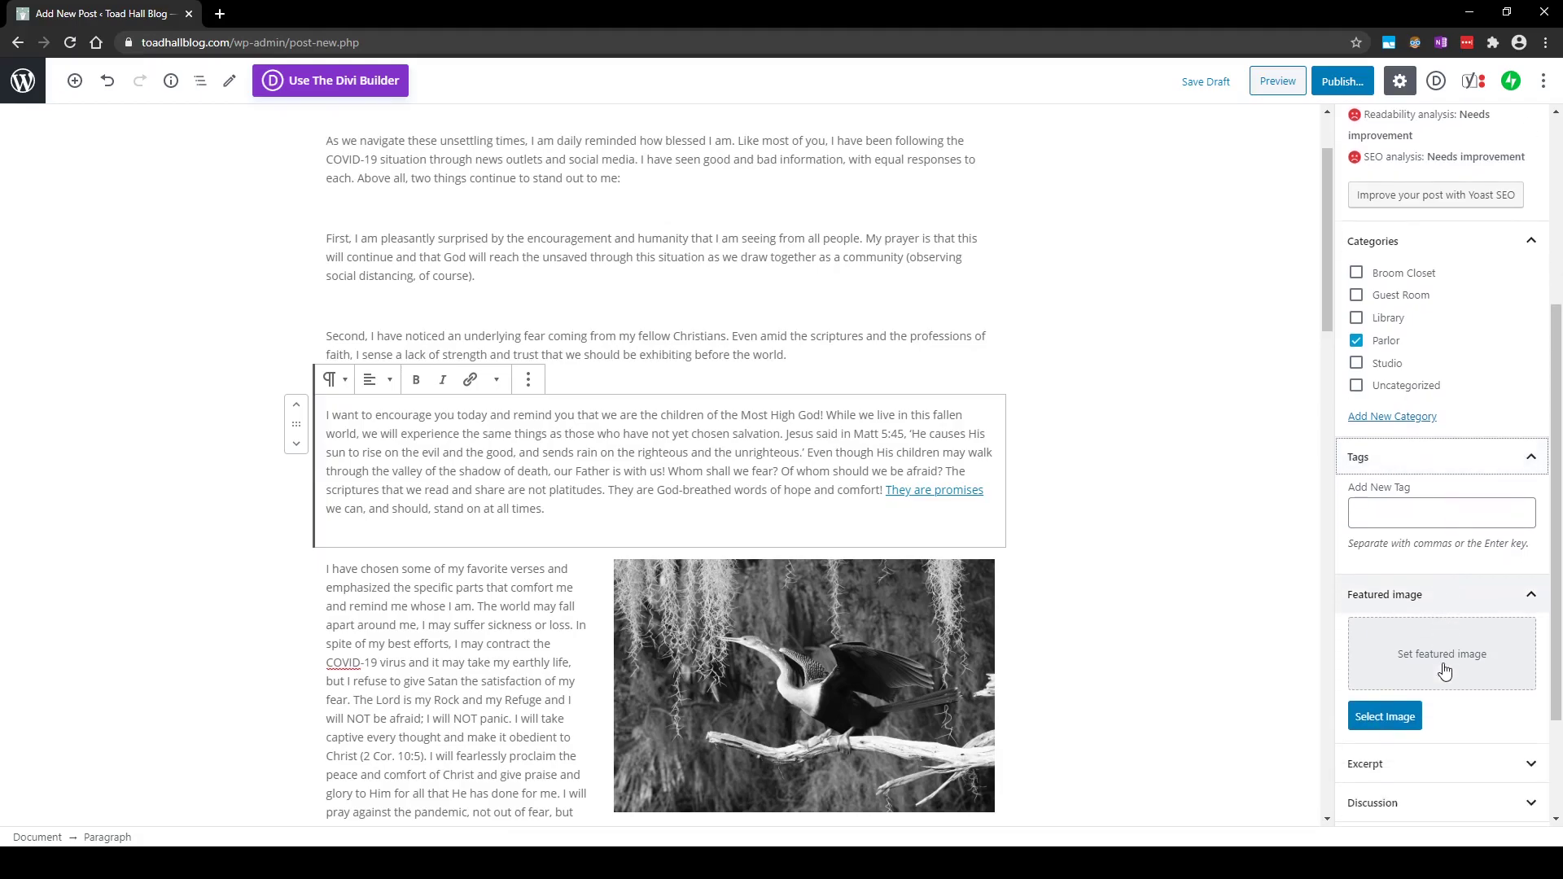
left_click(1397, 719)
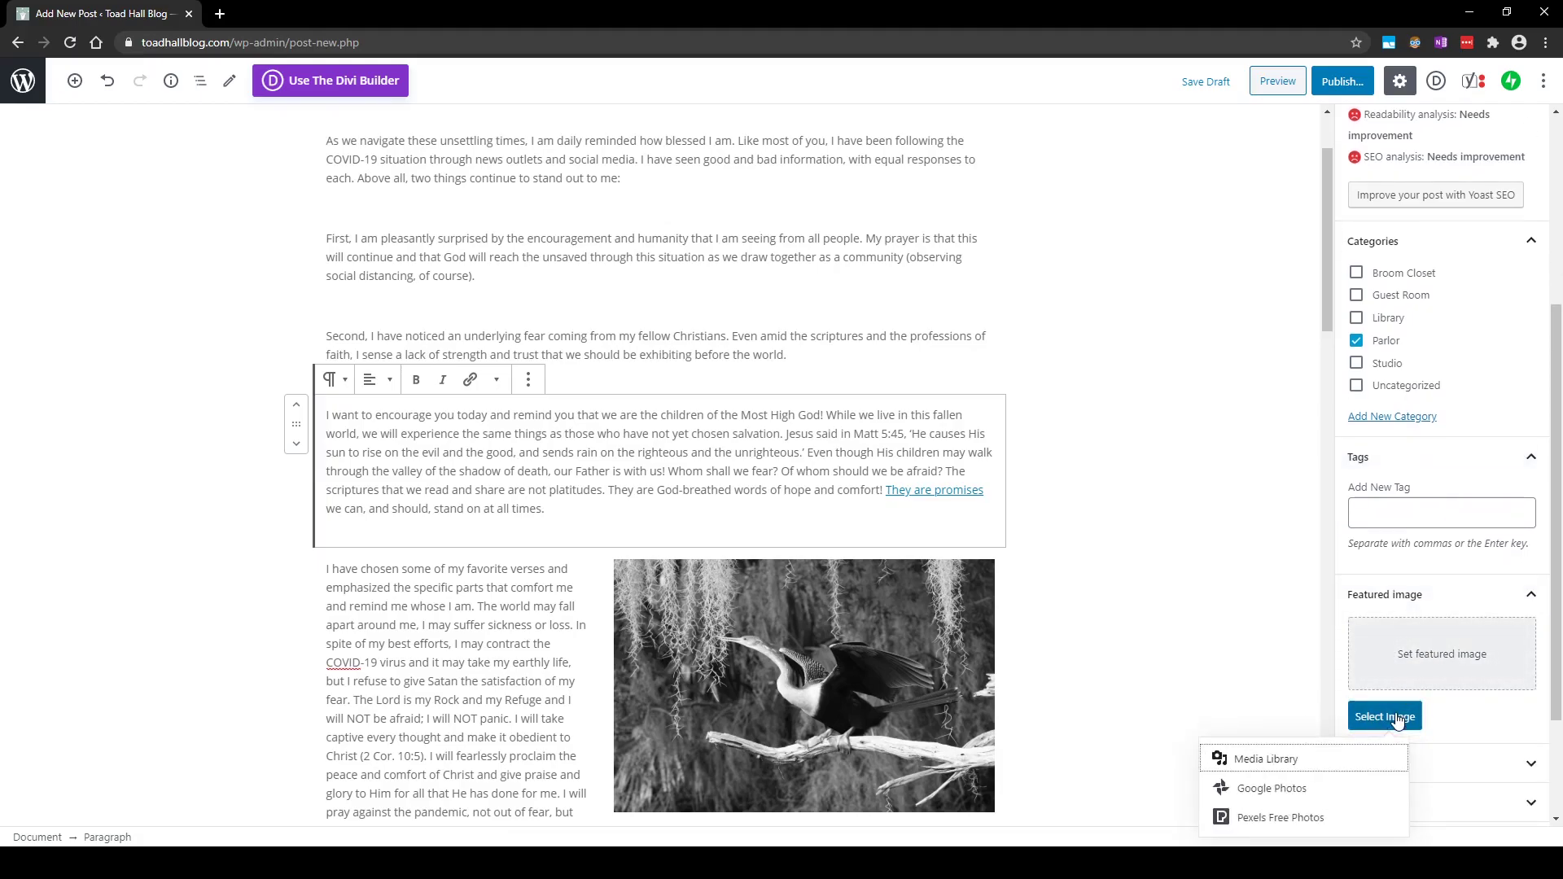
left_click(1270, 763)
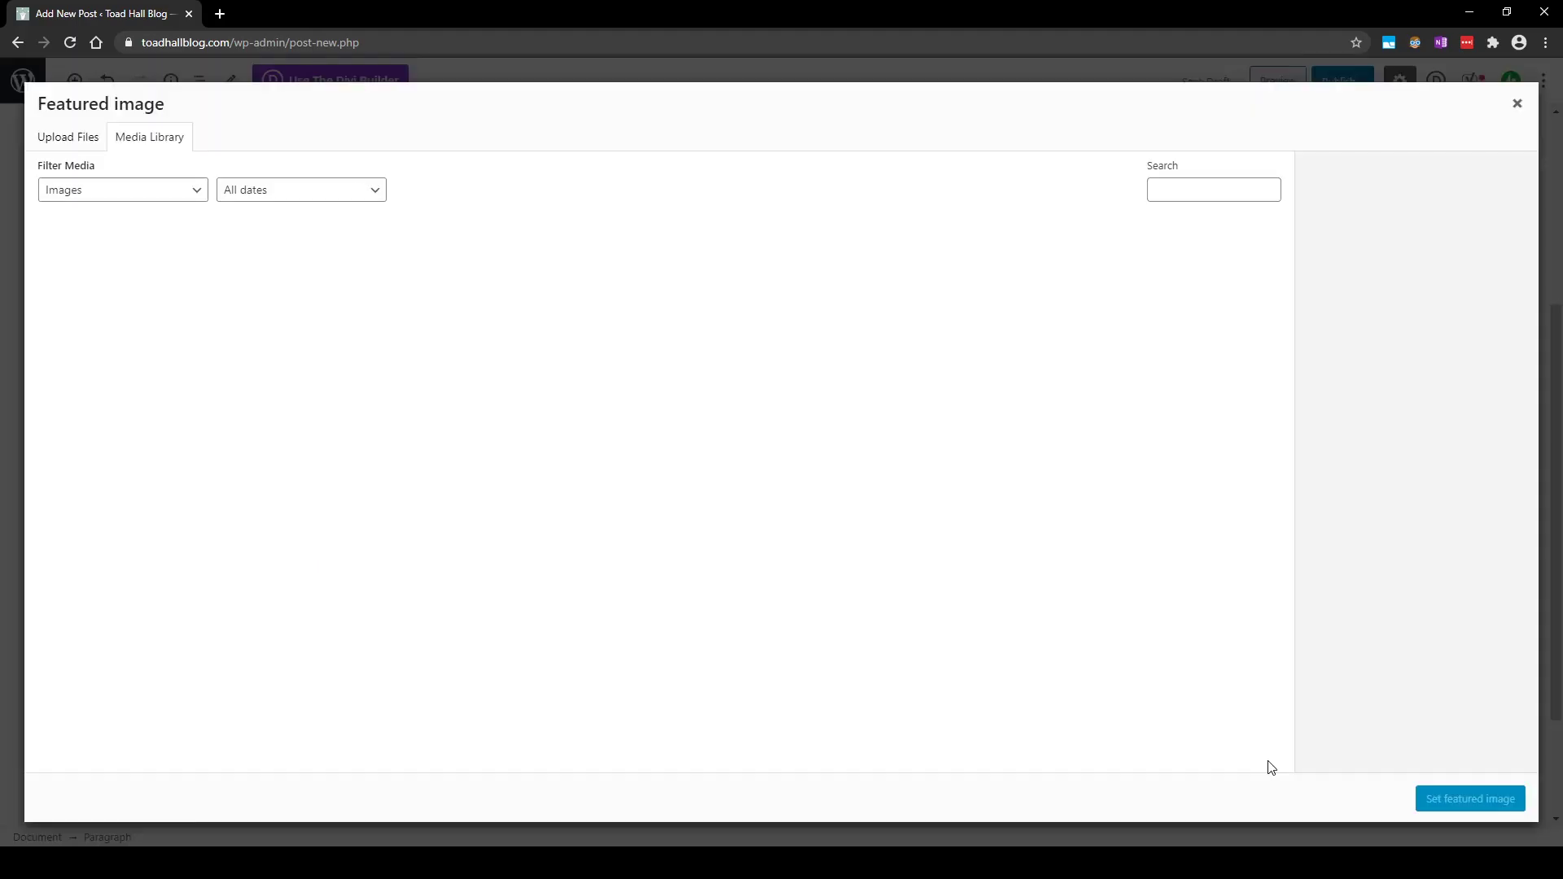
left_click(227, 282)
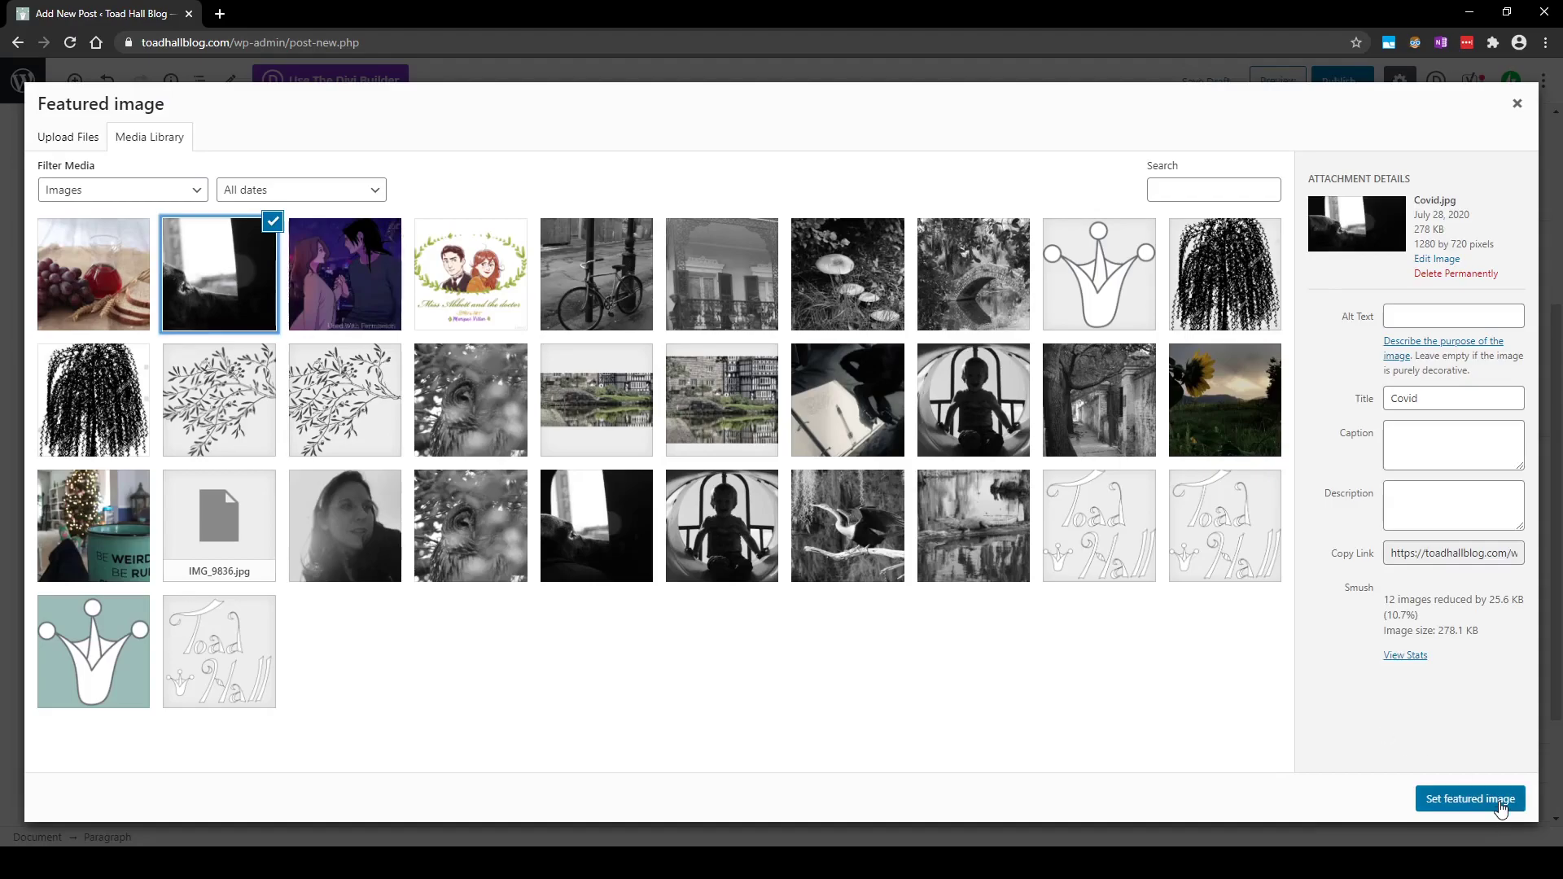
left_click(1500, 802)
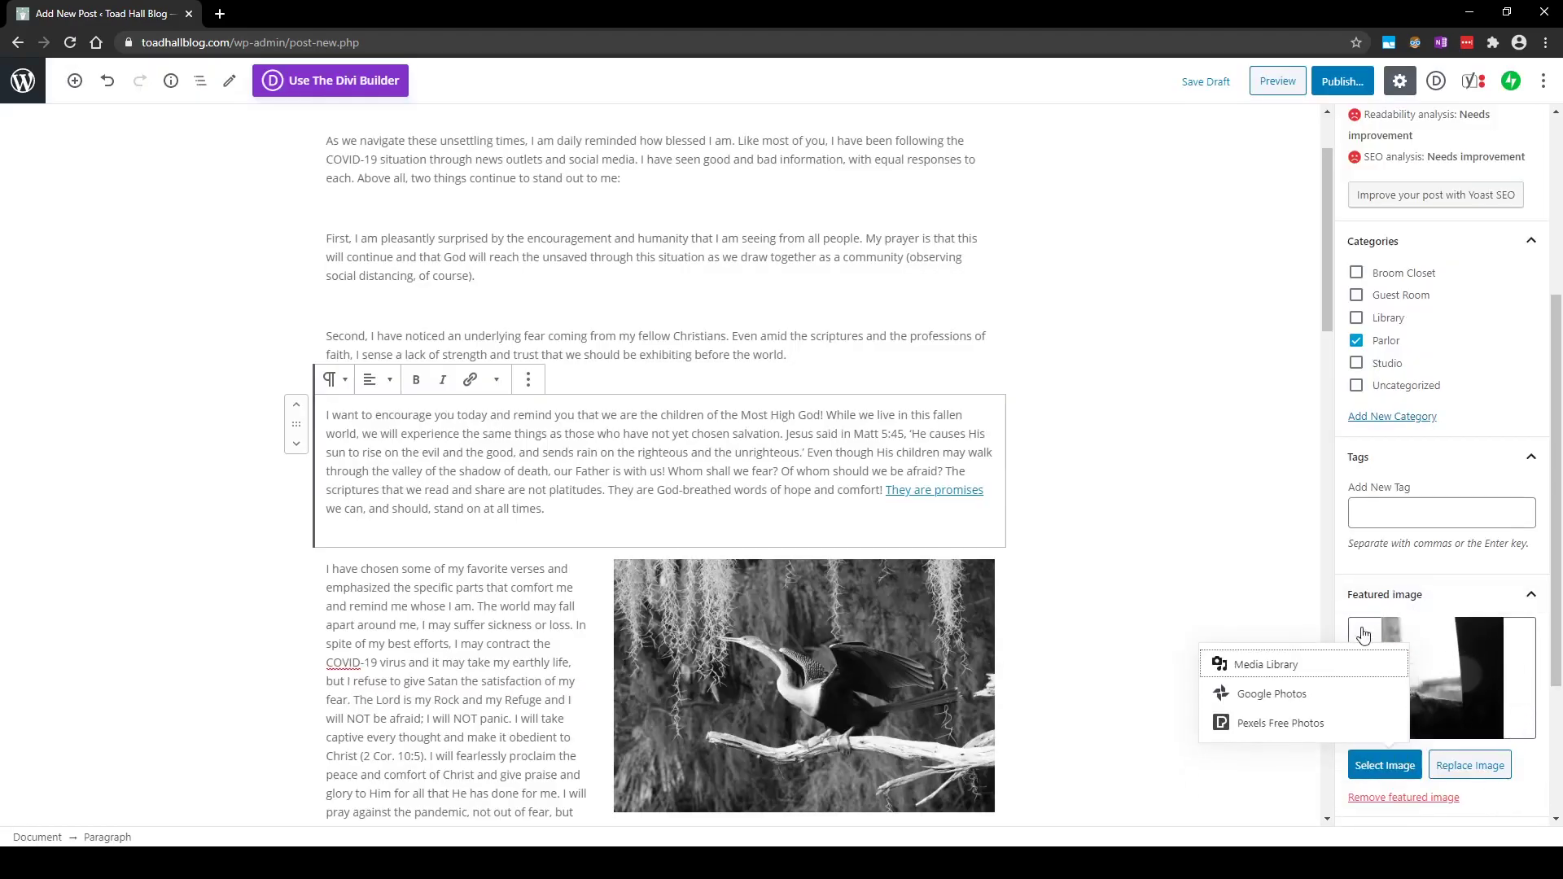
left_click(1466, 569)
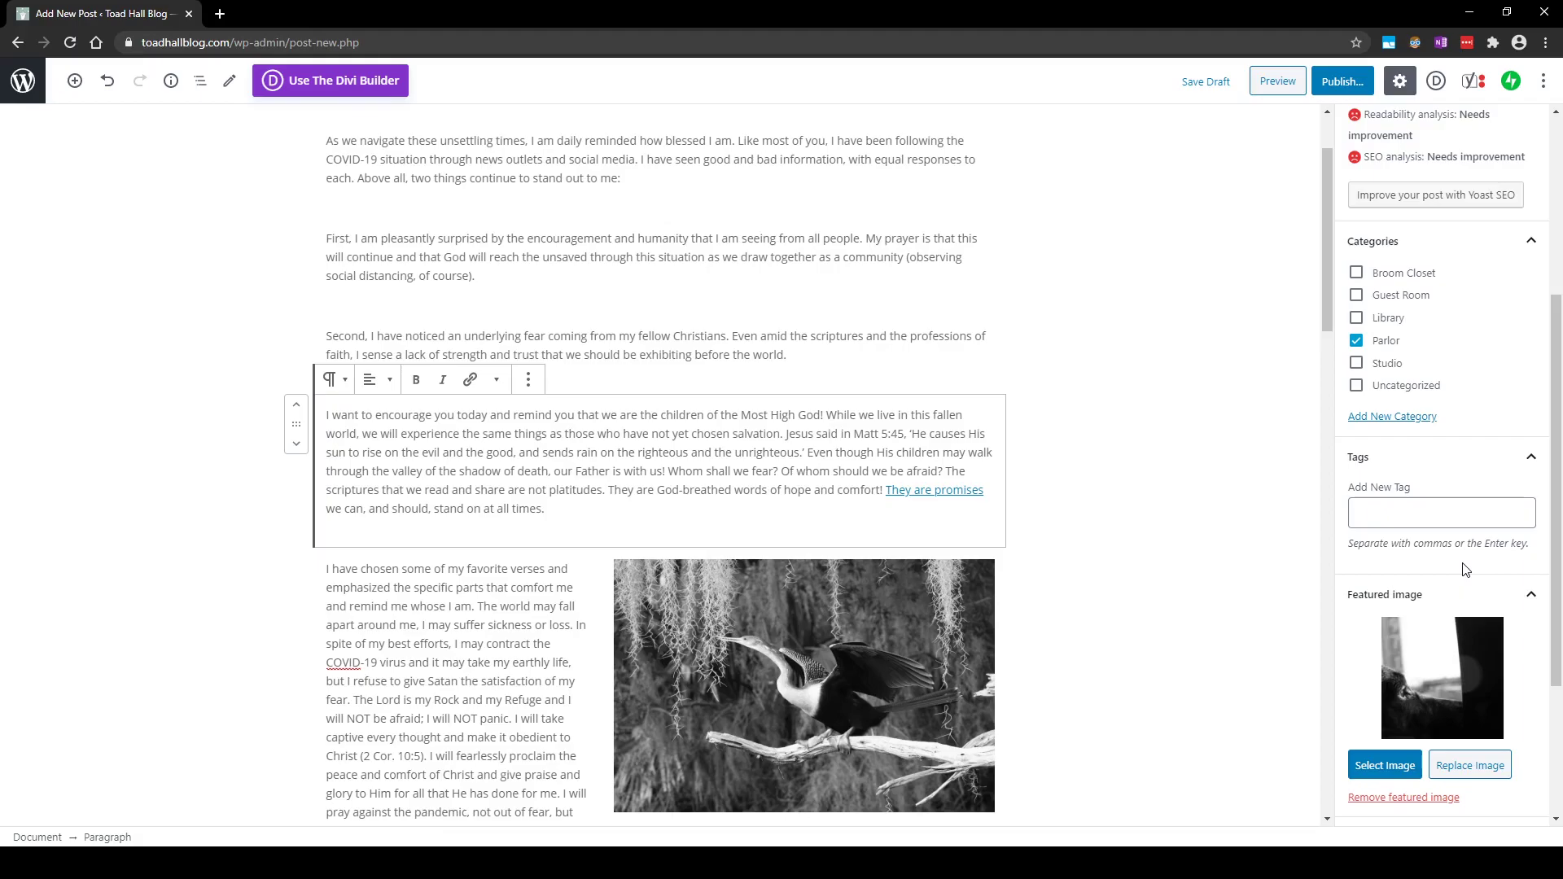
Review the post's optional excerpt setting against the opening of the post.
scroll(1465, 570, "down", 2)
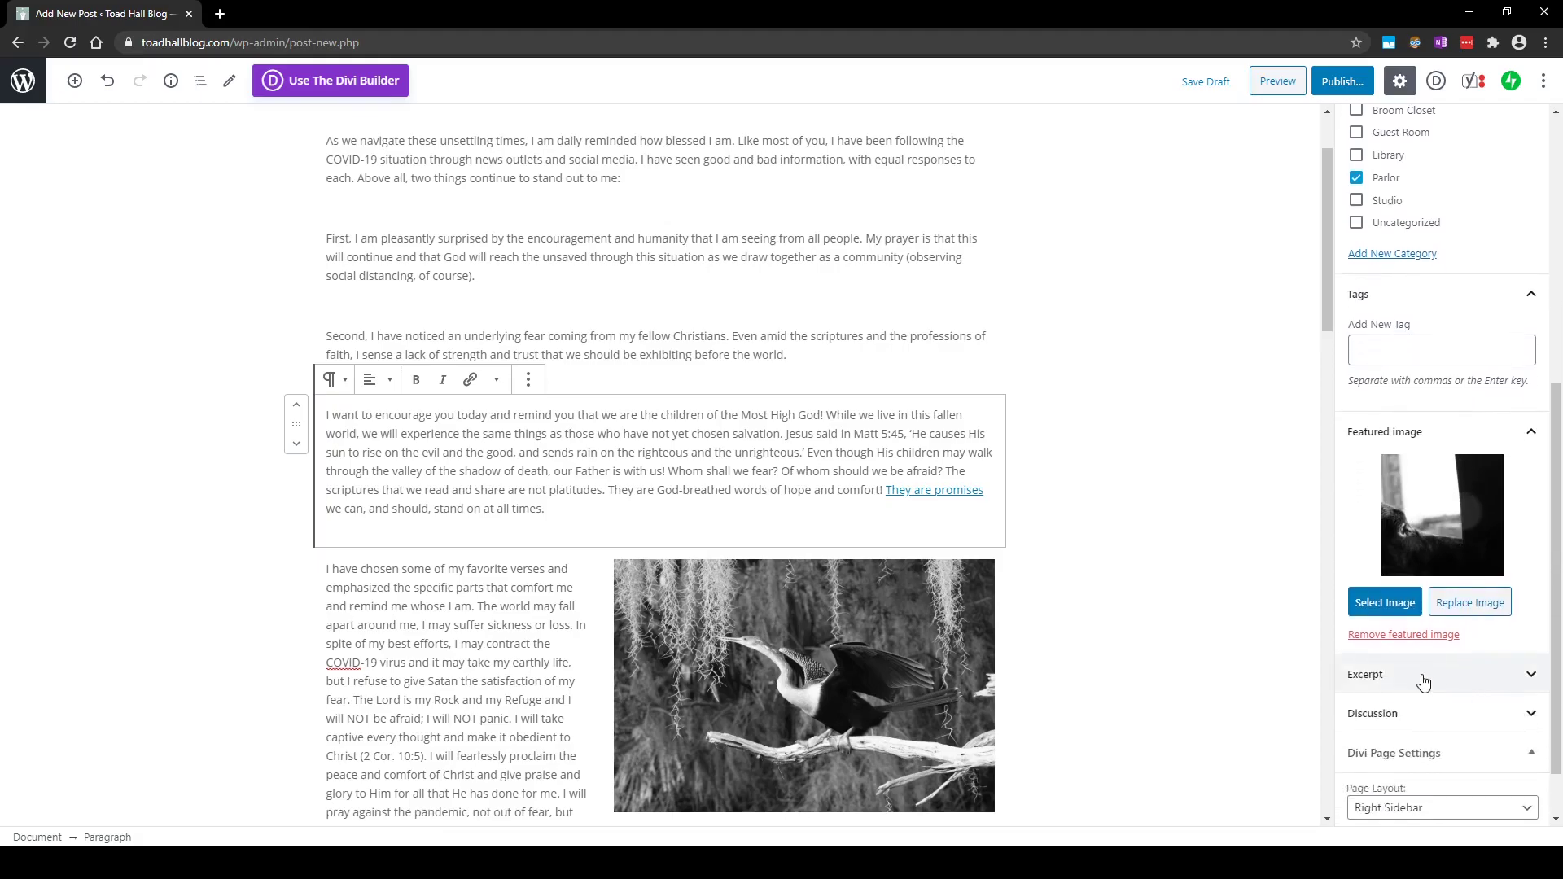
left_click(1423, 682)
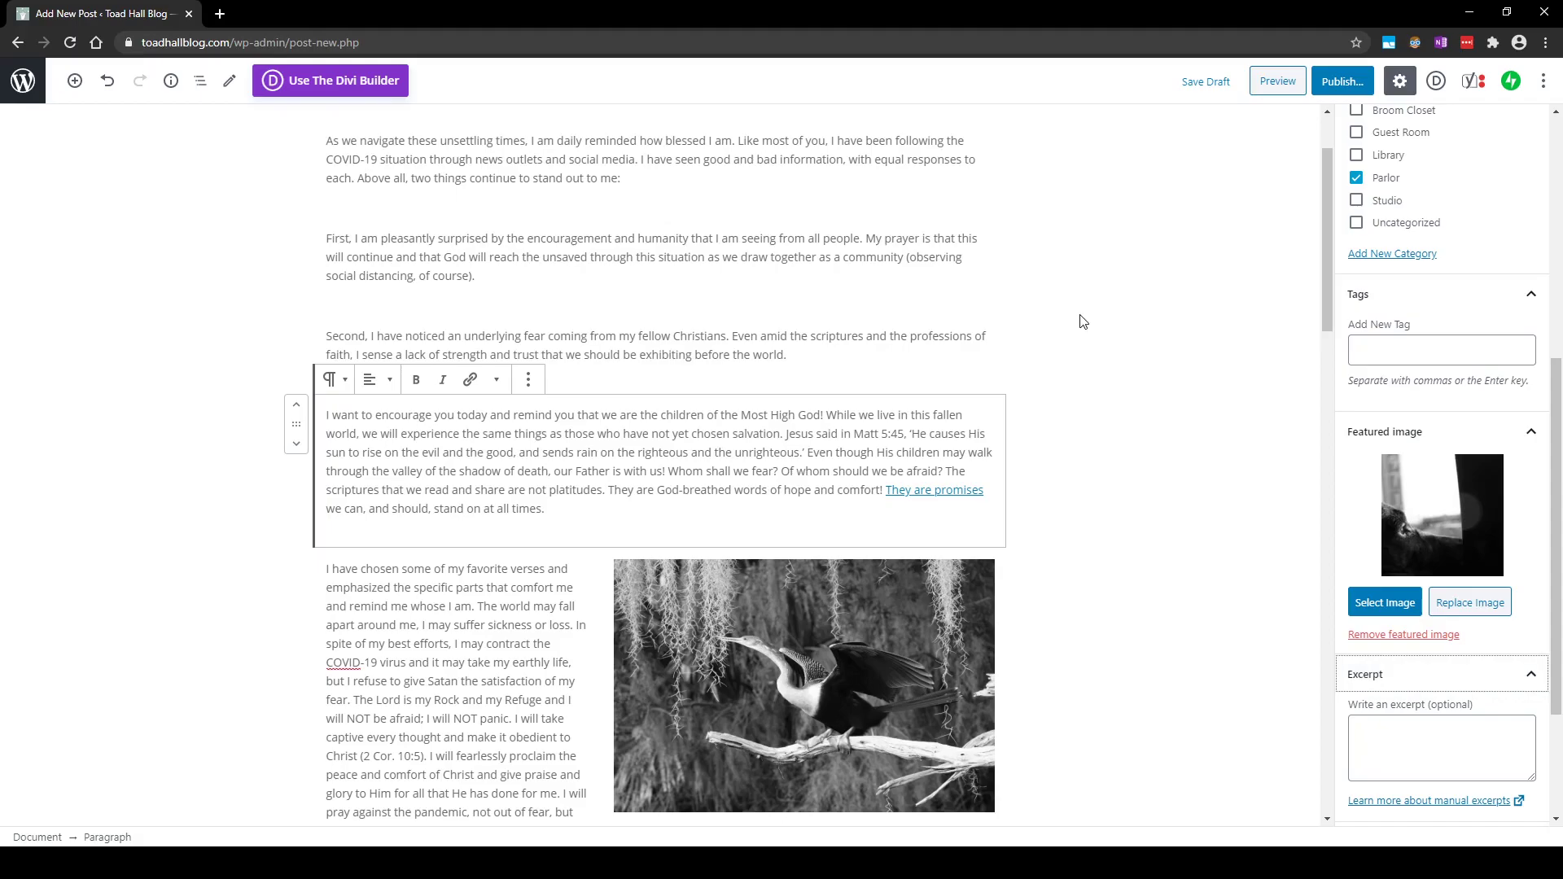
scroll(1083, 326, "up", 2)
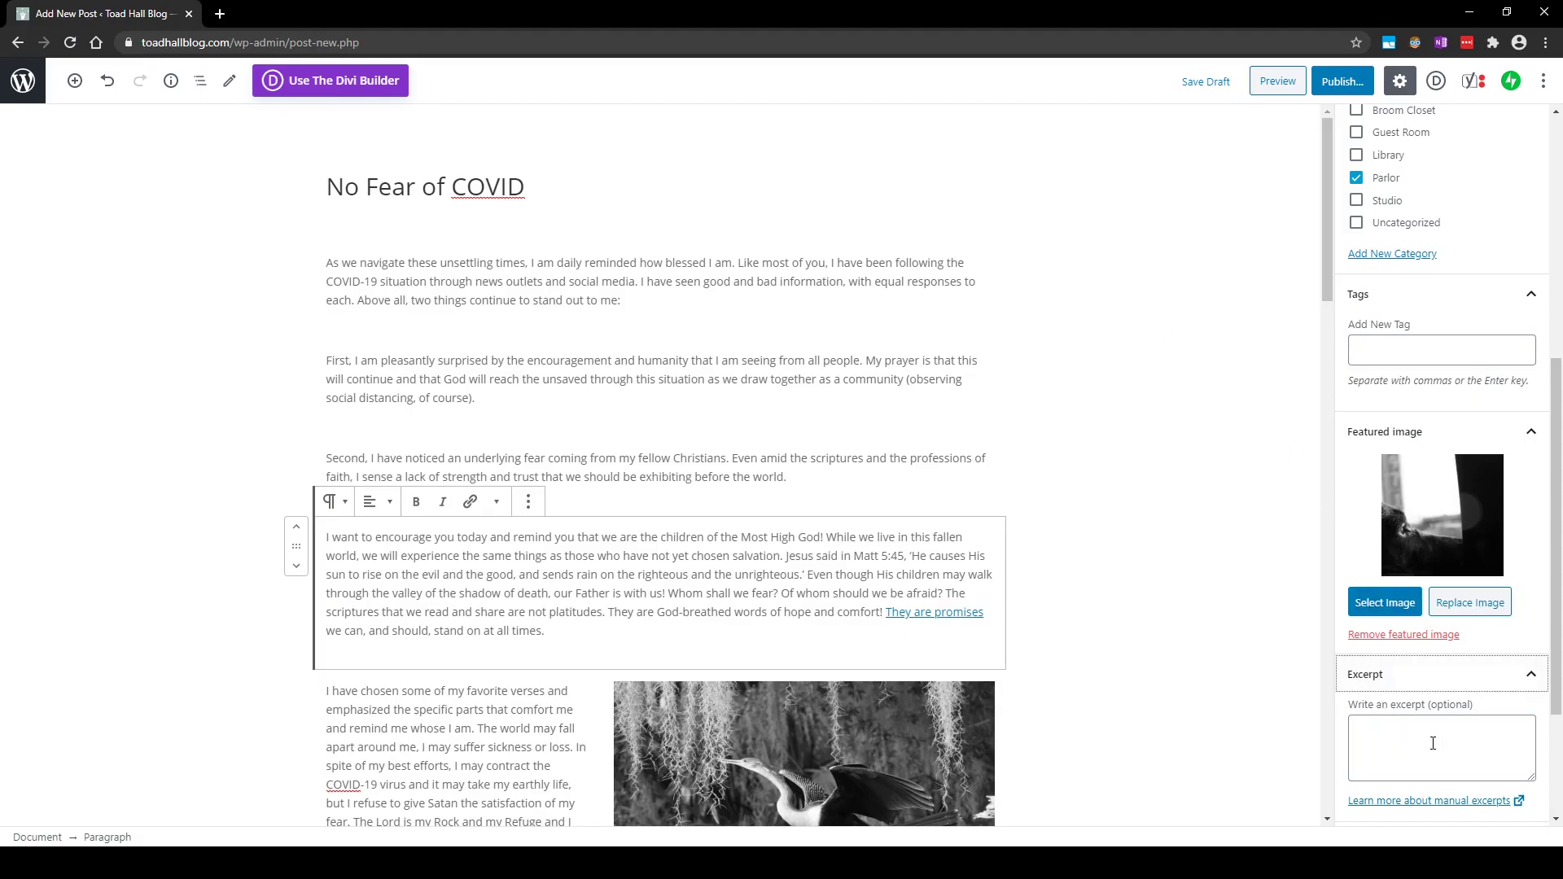
scroll(1433, 743, "down", 1)
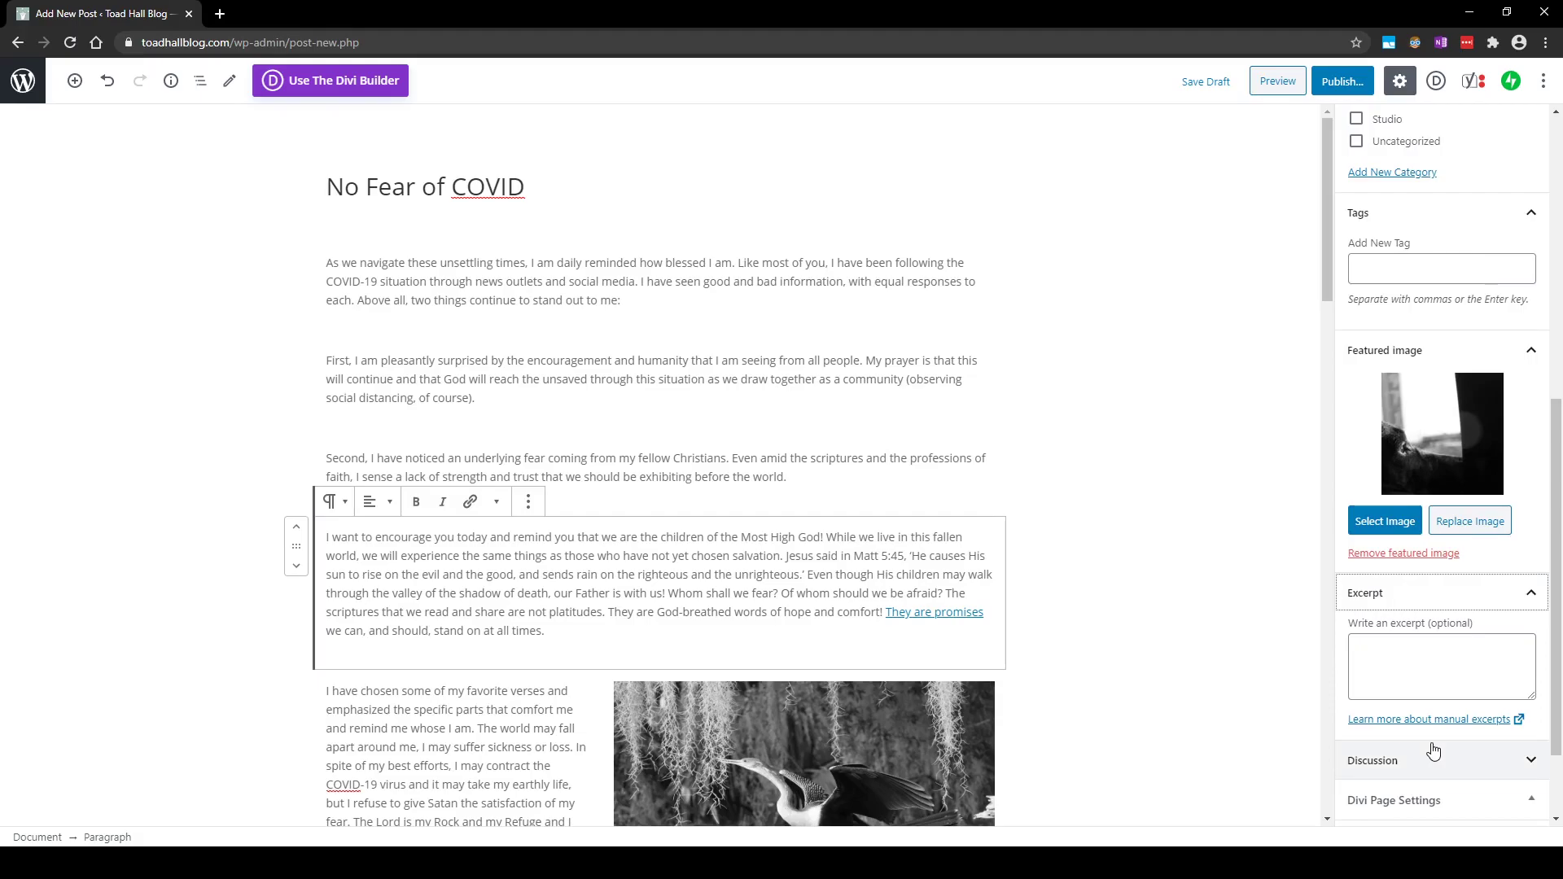
left_click(1446, 667)
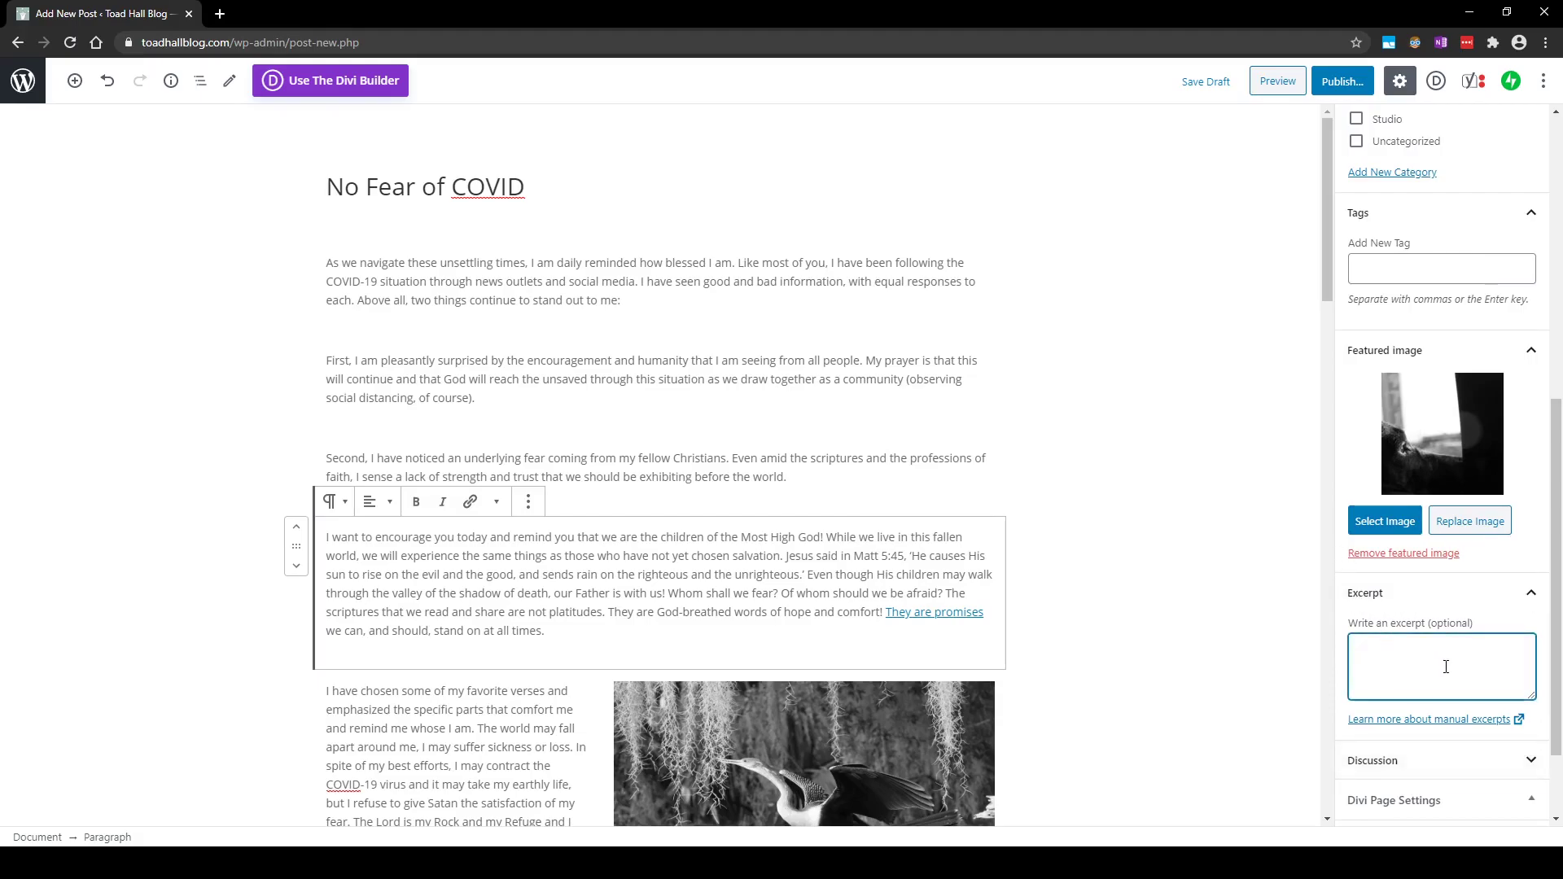
Review the post's discussion options for comments and pingbacks, and the Divi page layout settings.
scroll(1446, 667, "down", 2)
left_click(1439, 651)
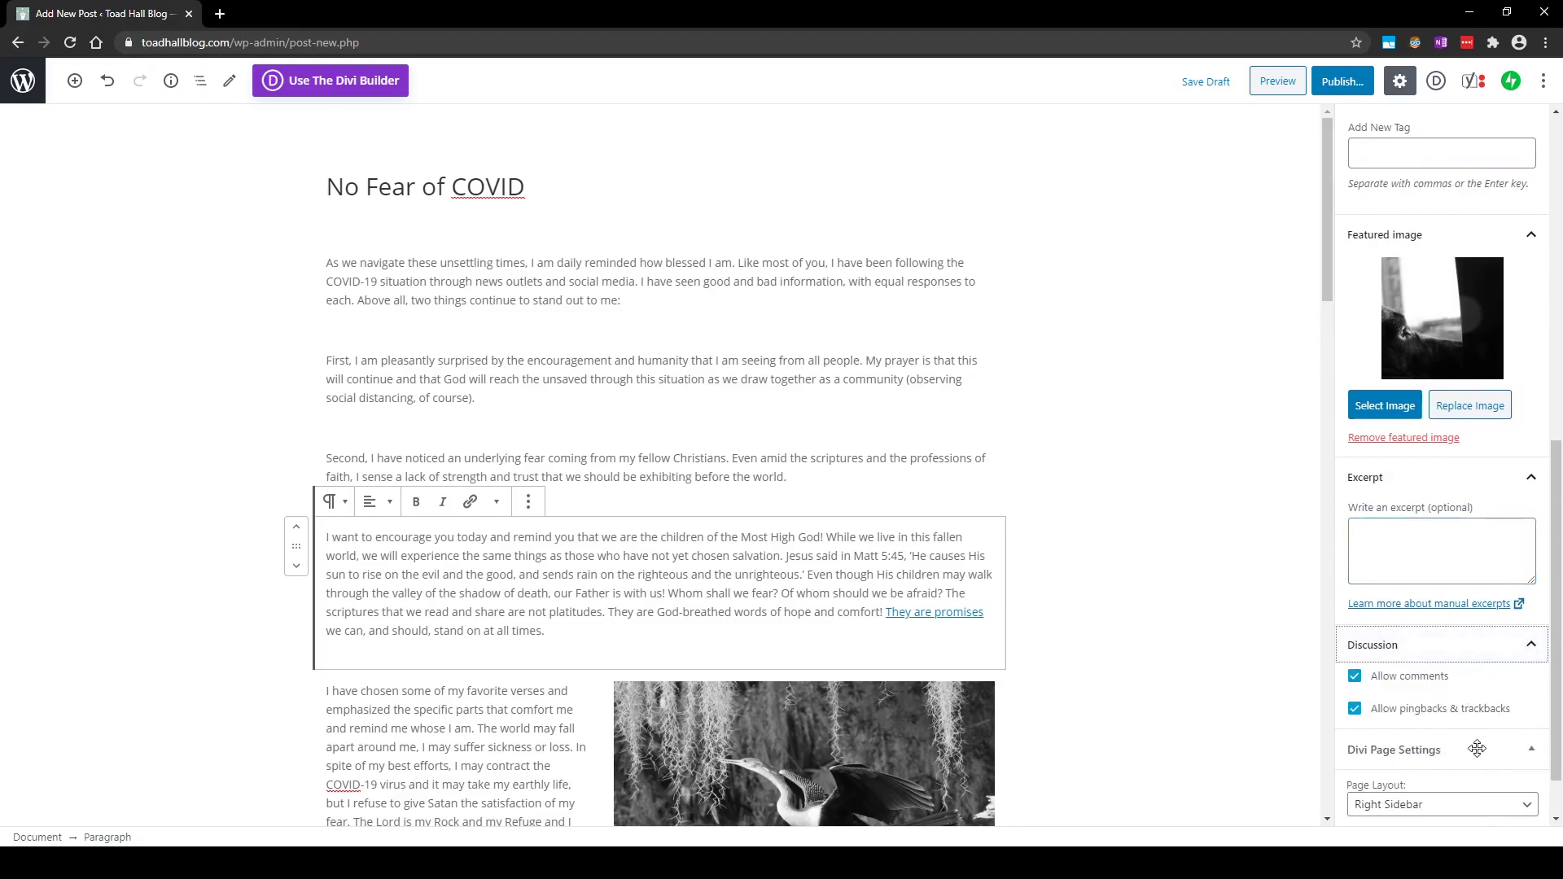
scroll(1480, 756, "down", 1)
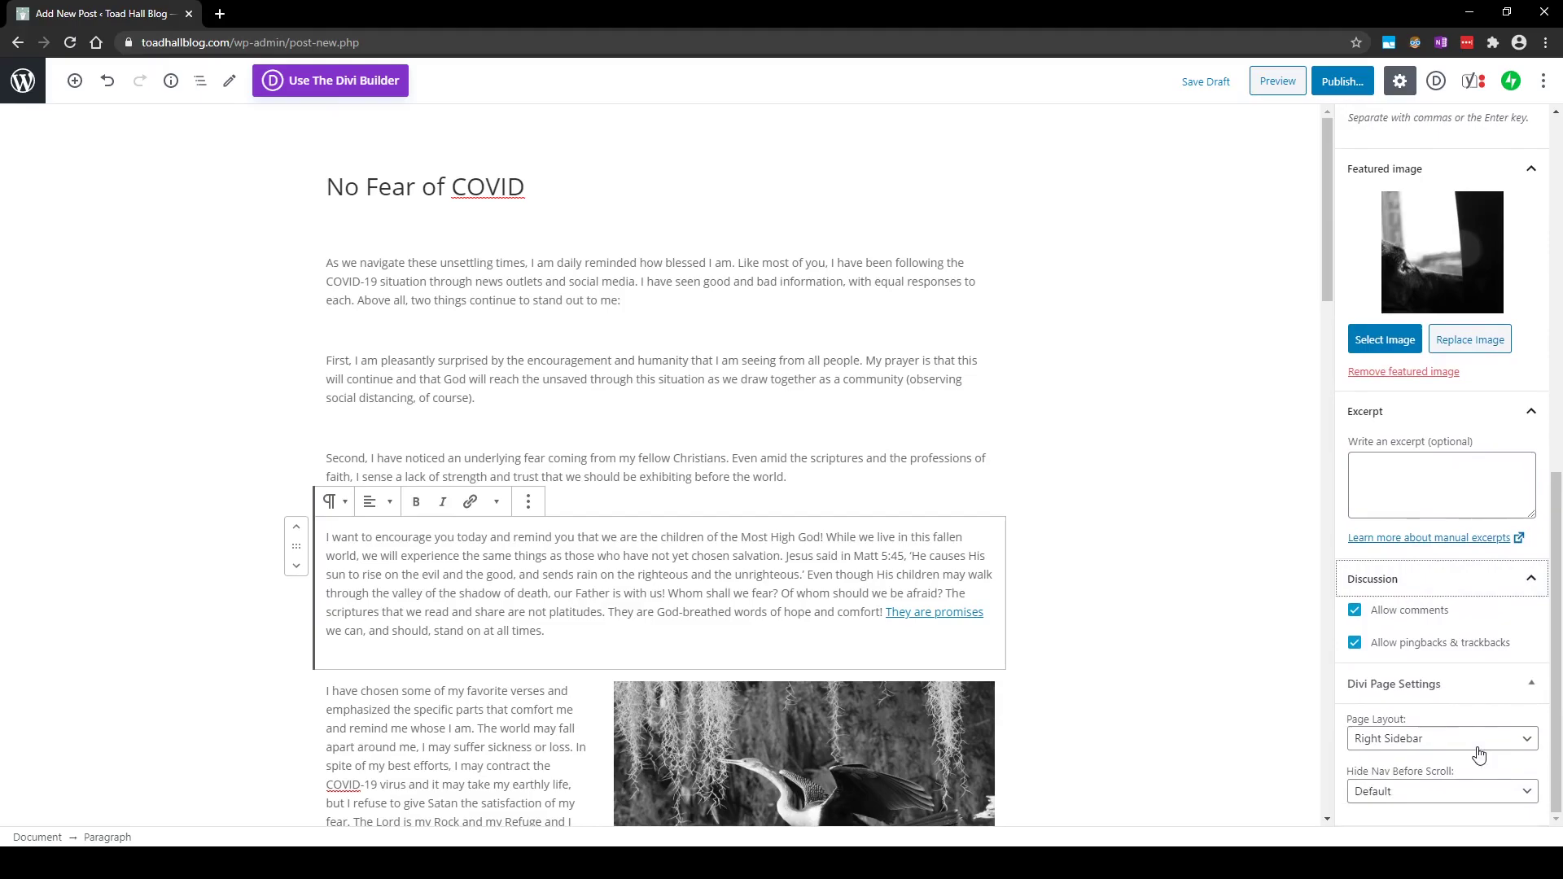
left_click(1525, 578)
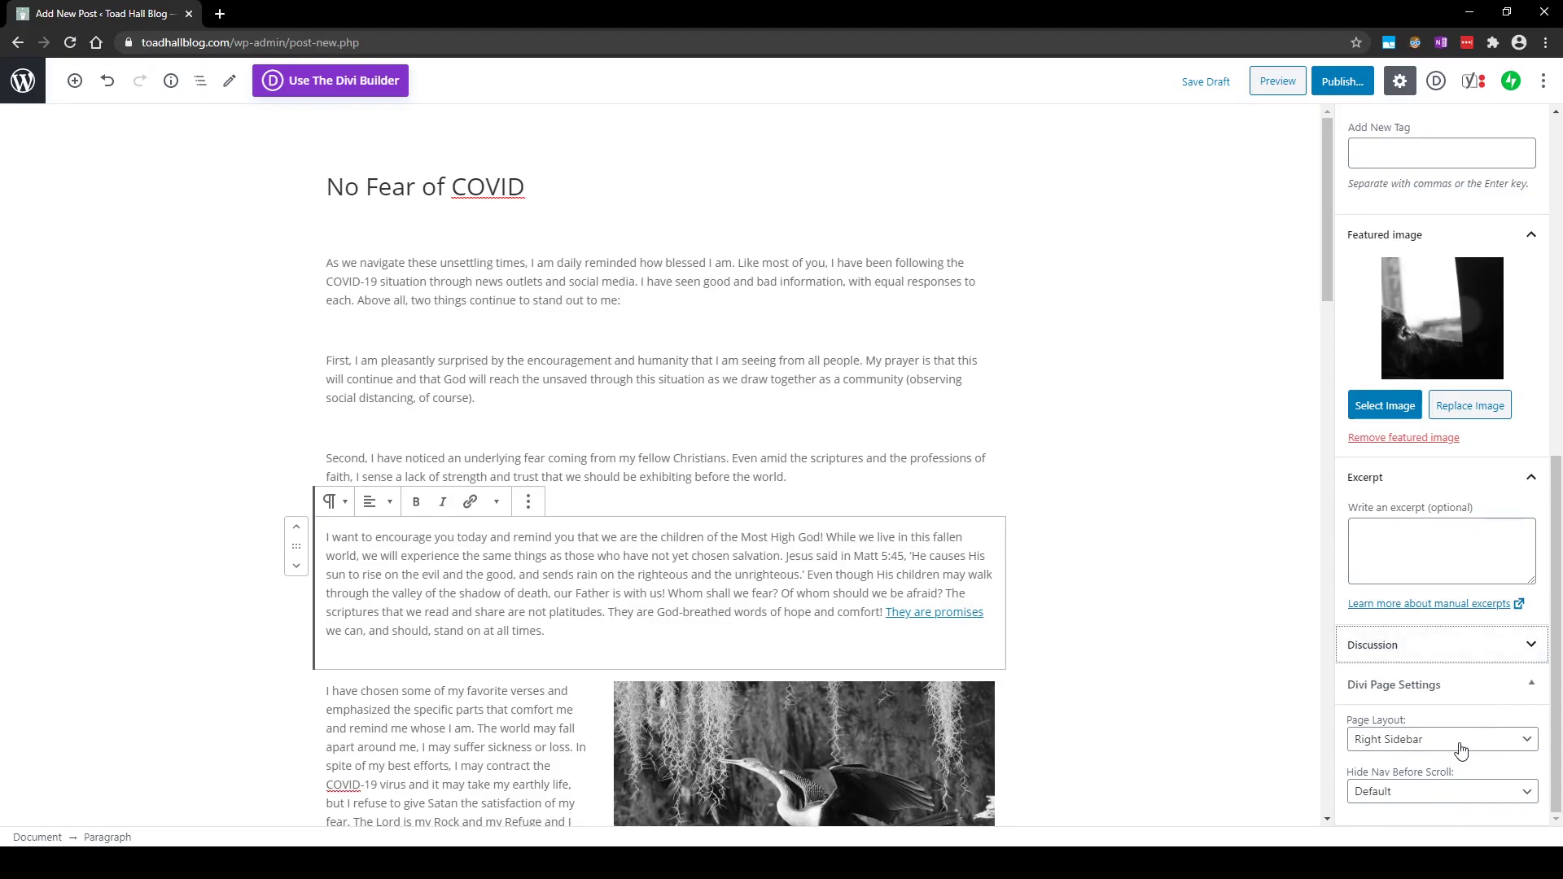
Preview the post, check its header, featured image and opening text, and test the "They are promises" link.
left_click(1276, 81)
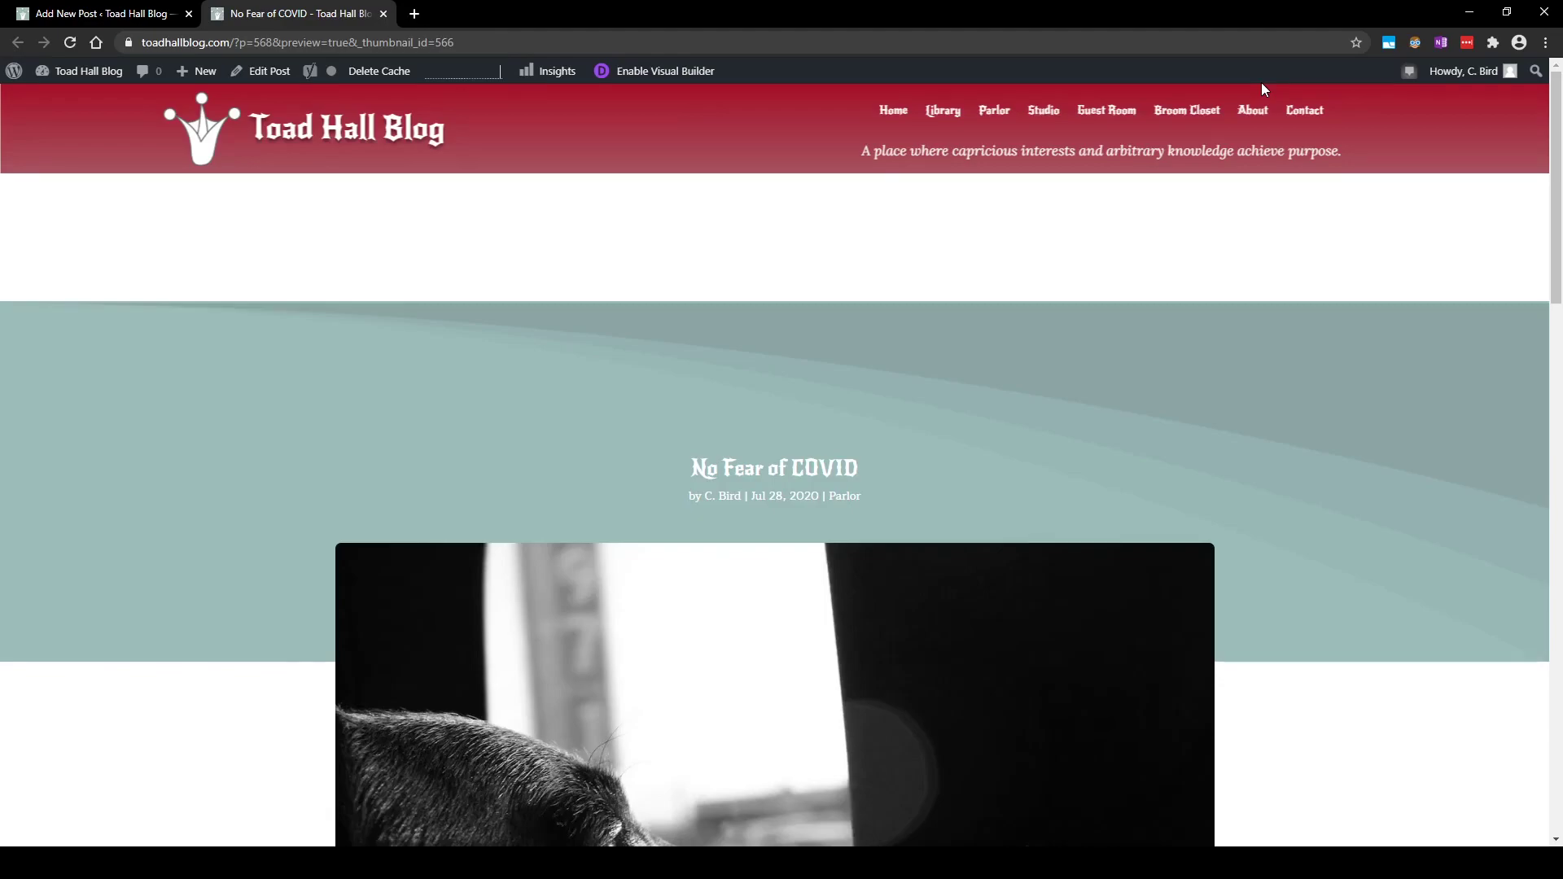
scroll(1298, 295, "down", 4)
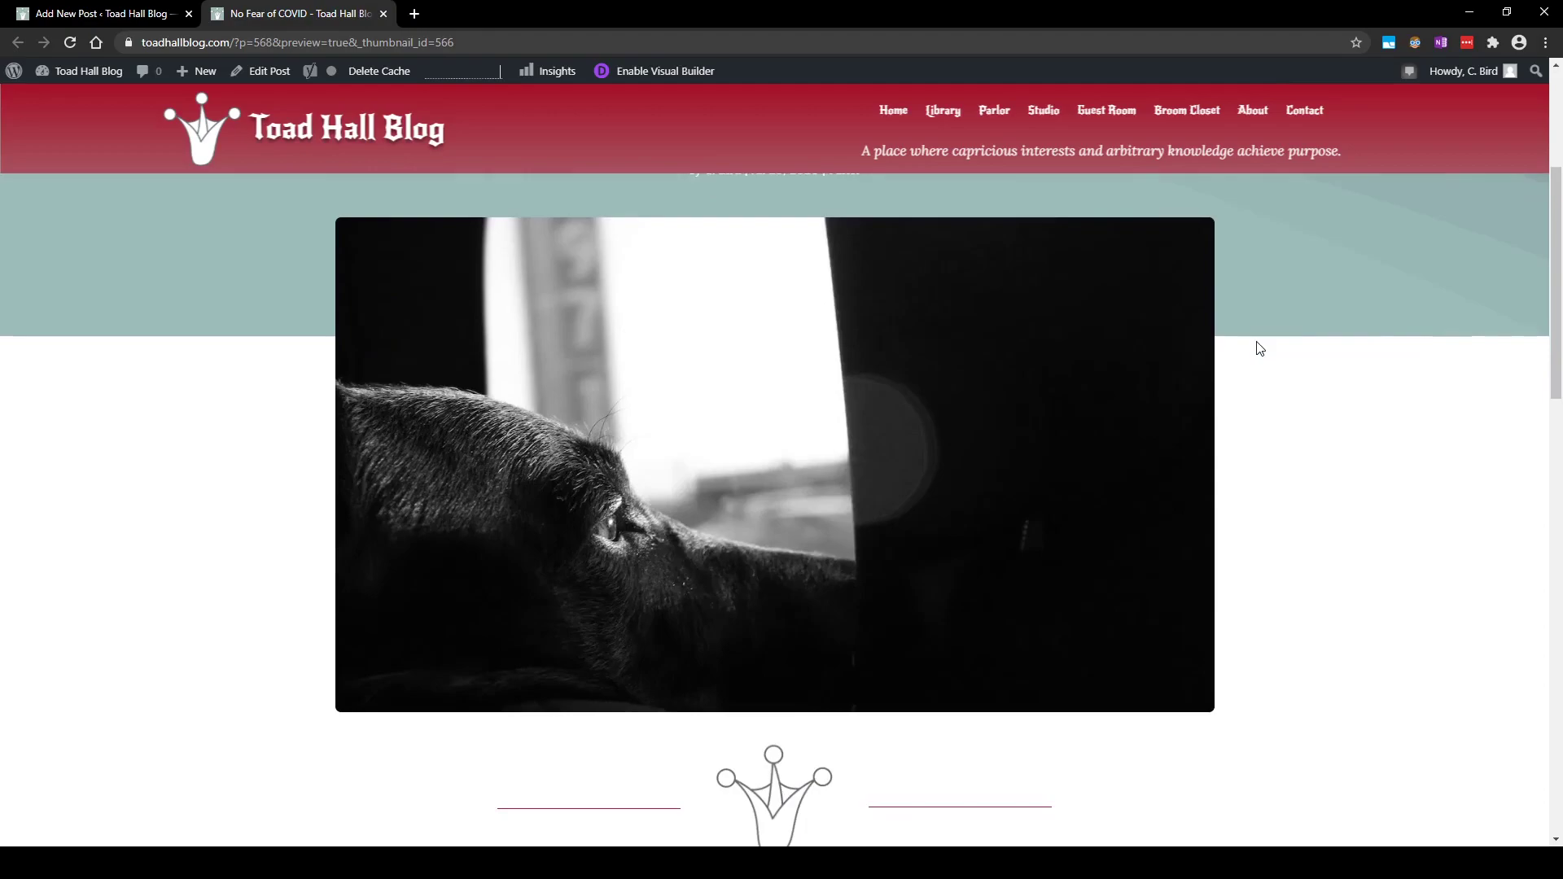
scroll(944, 456, "up", 2)
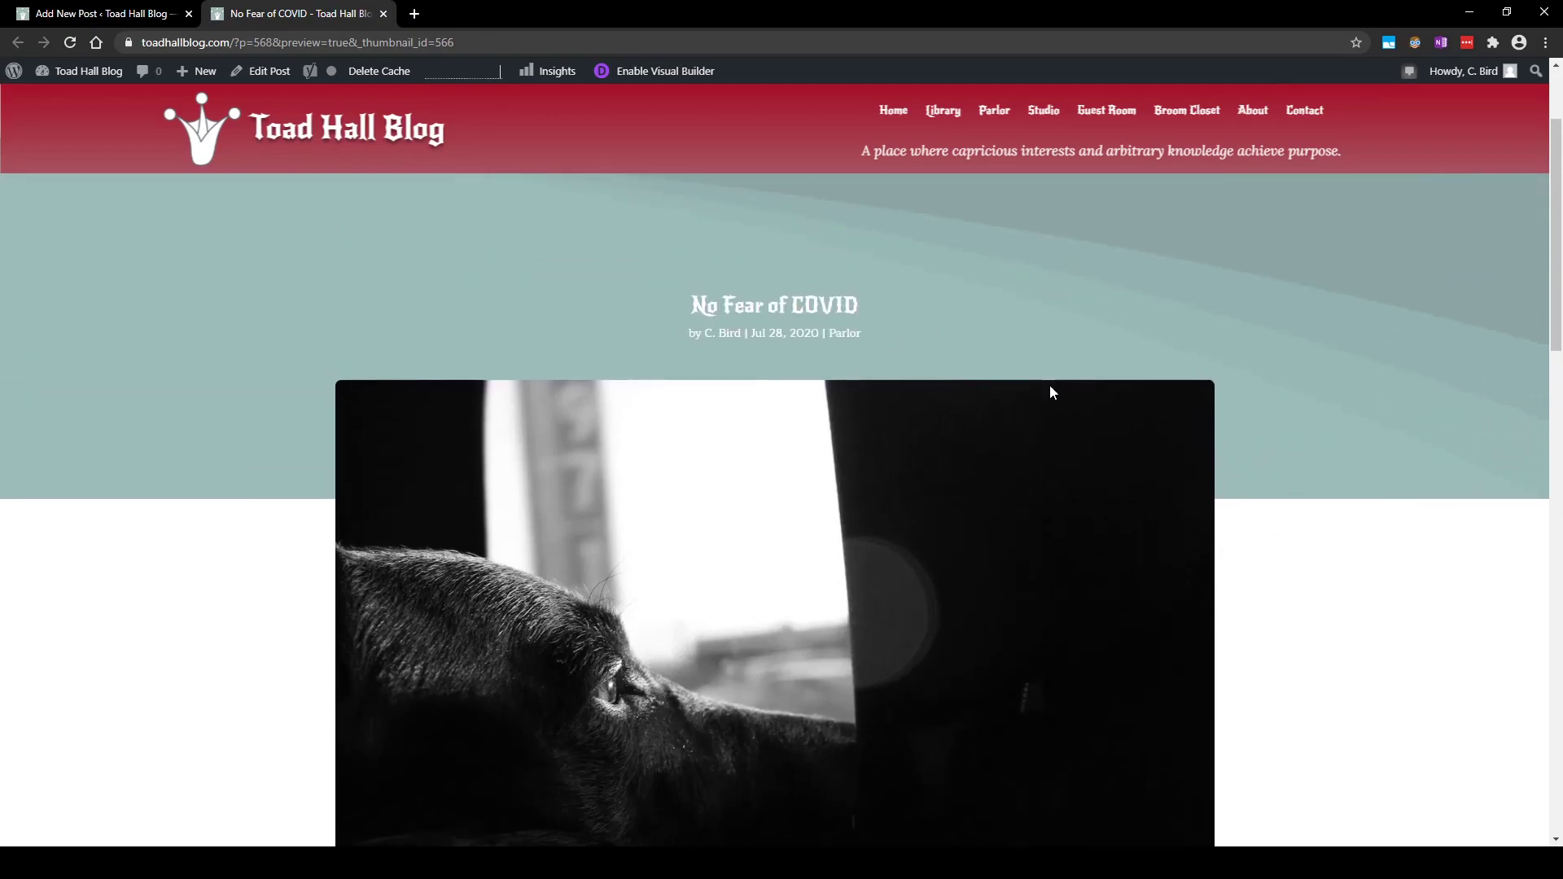
scroll(1050, 399, "down", 2)
scroll(1050, 406, "down", 5)
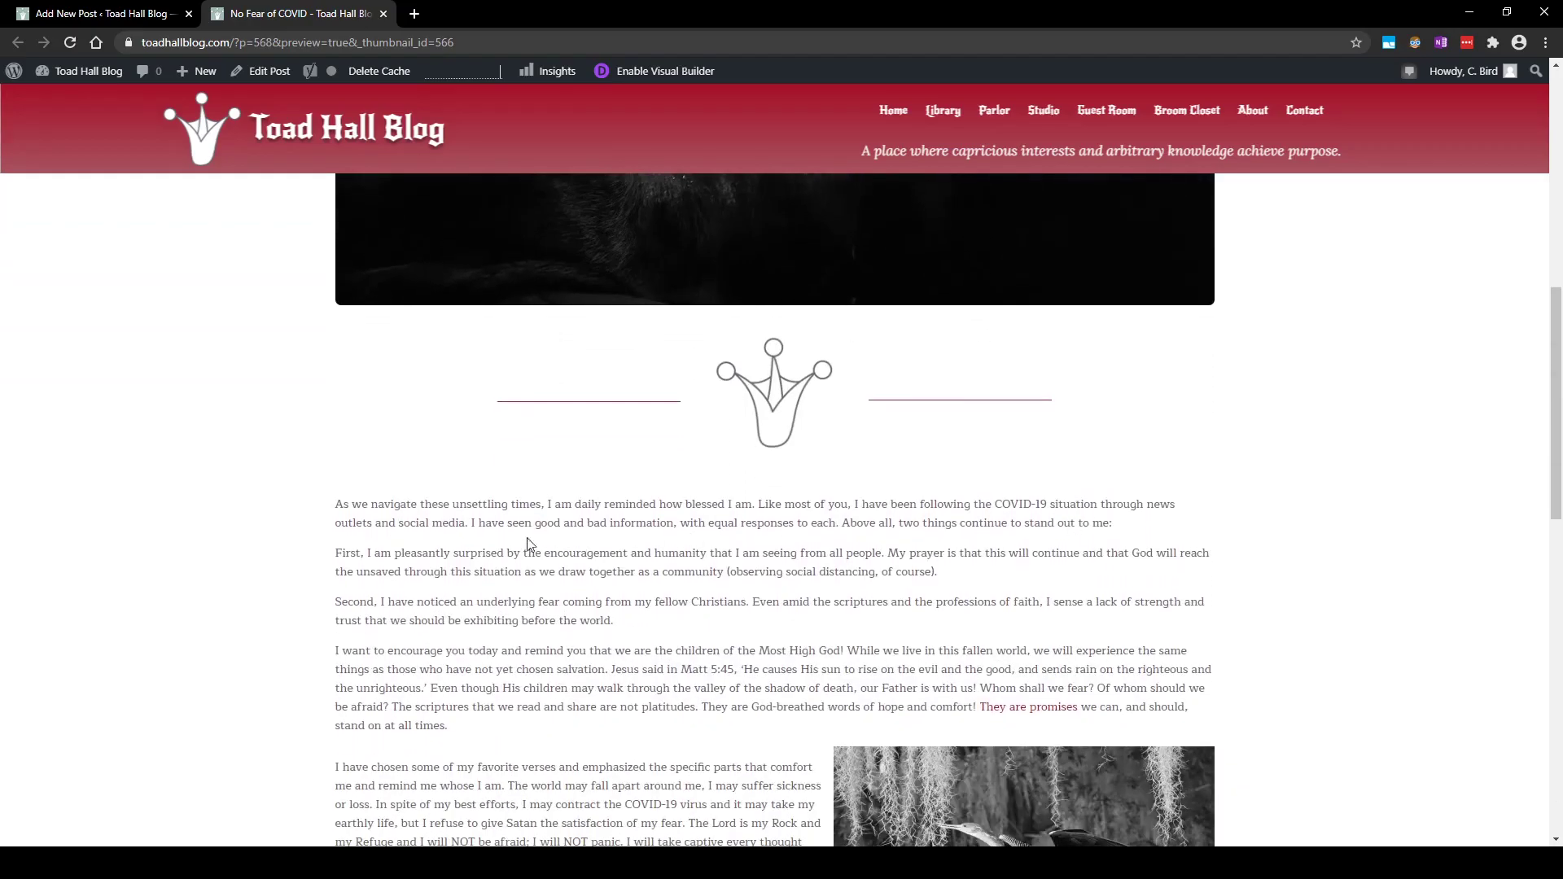
scroll(416, 543, "down", 3)
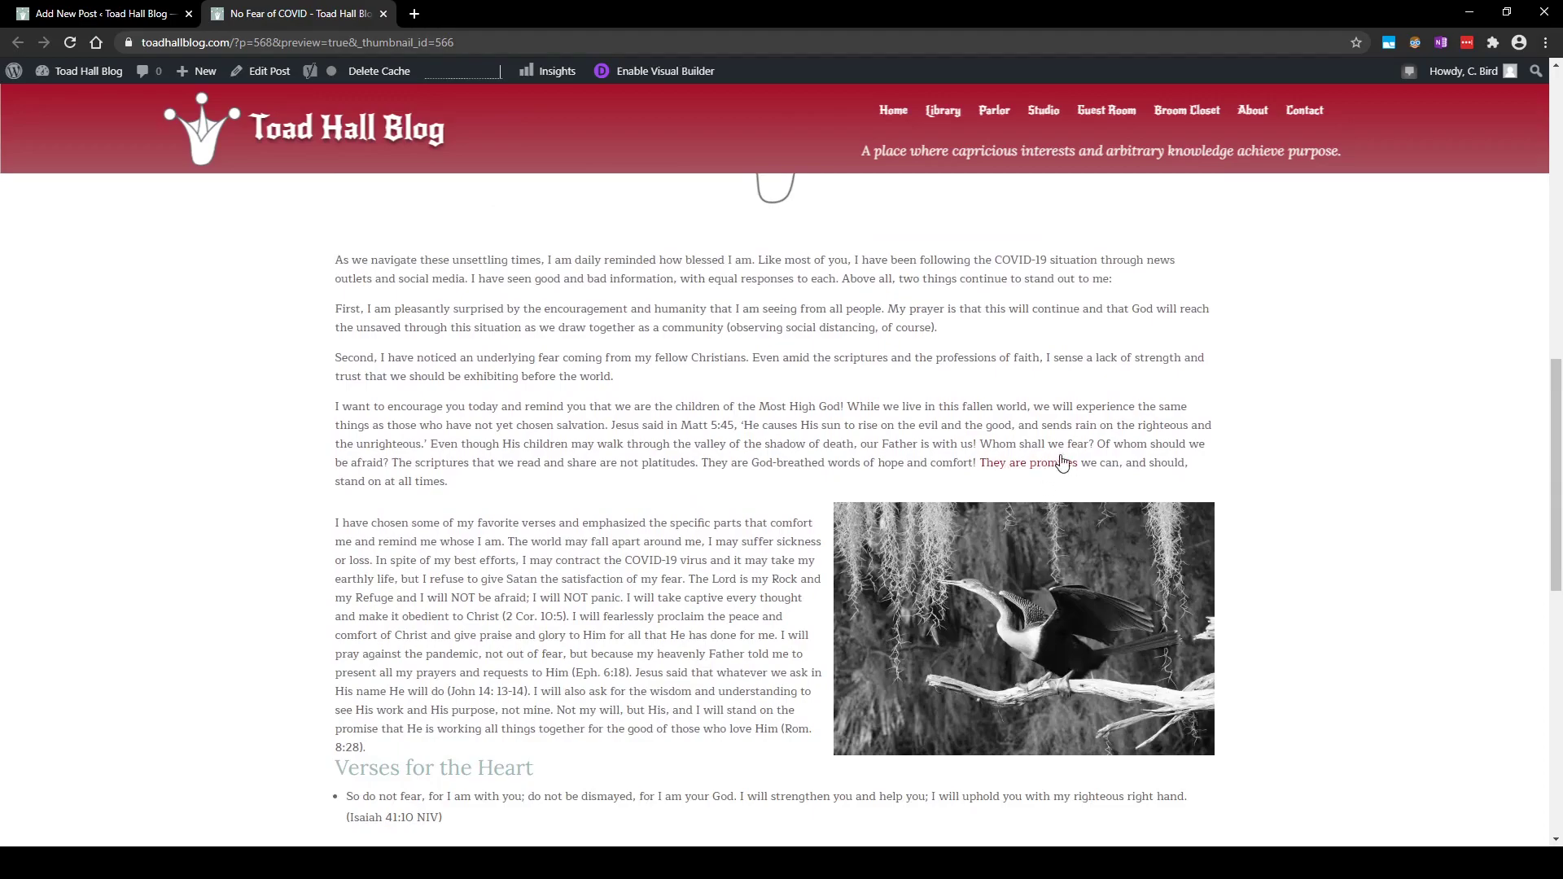
left_click(1033, 464)
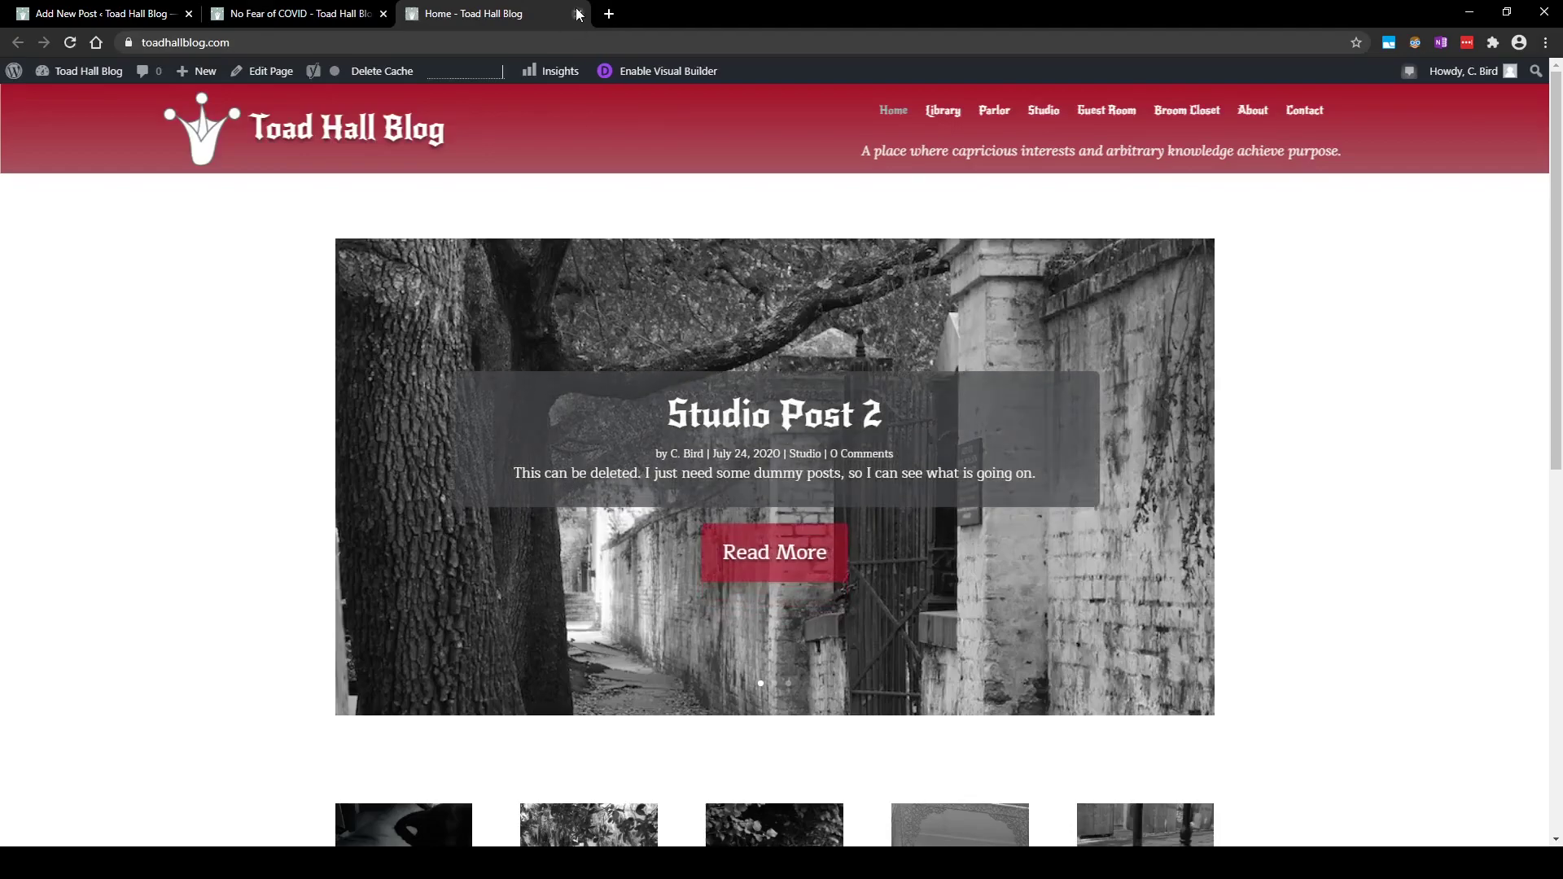
left_click(577, 14)
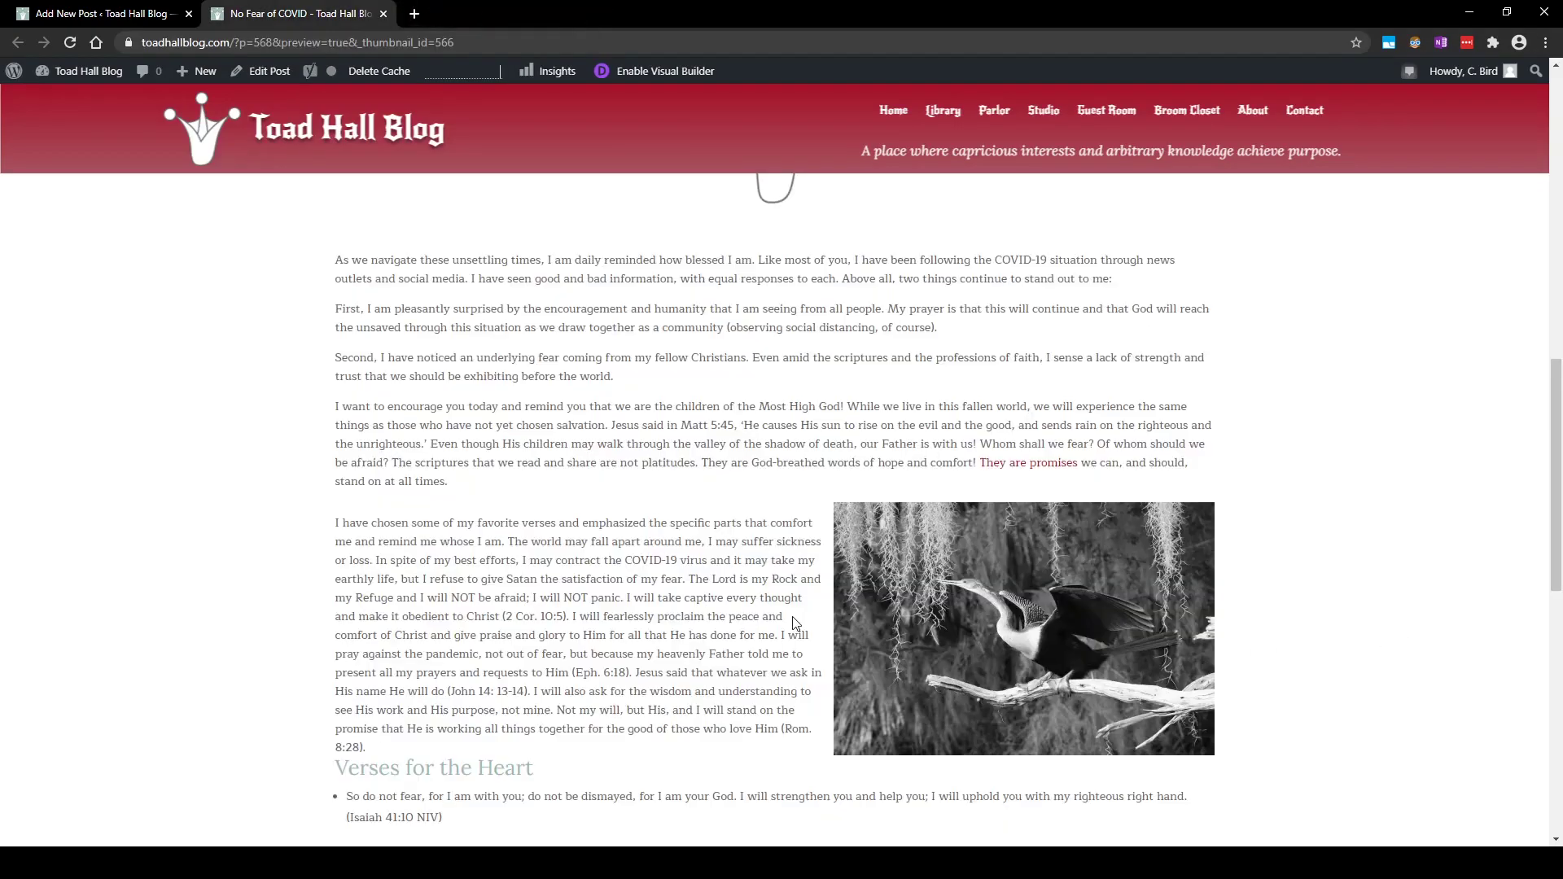
Check the "Verses for the Heart" section and the related posts area in the preview, and close it.
scroll(794, 623, "down", 2)
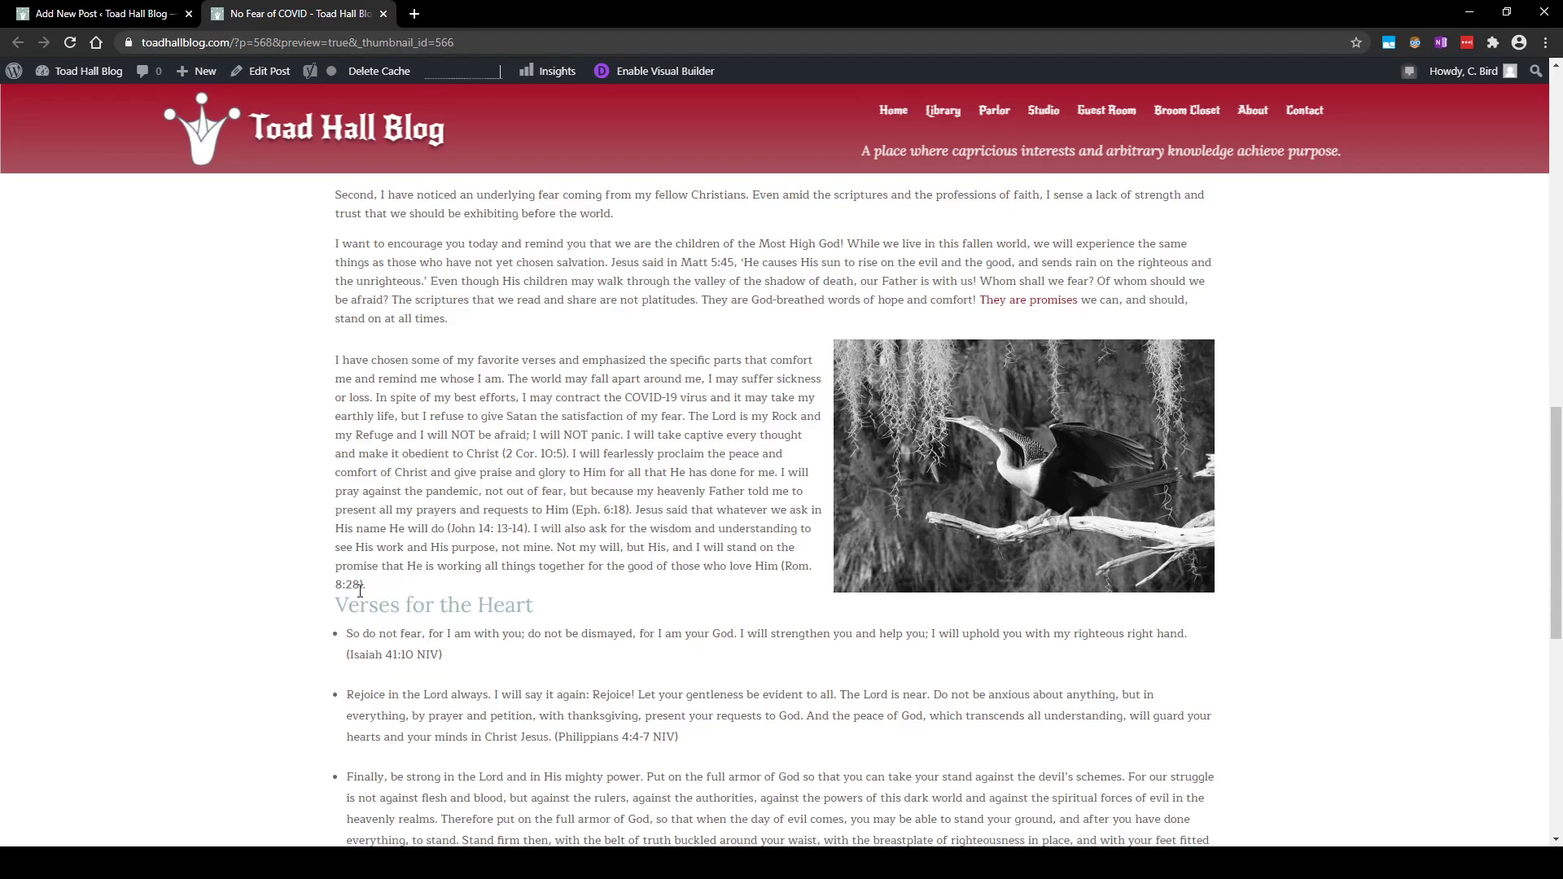
scroll(501, 574, "down", 3)
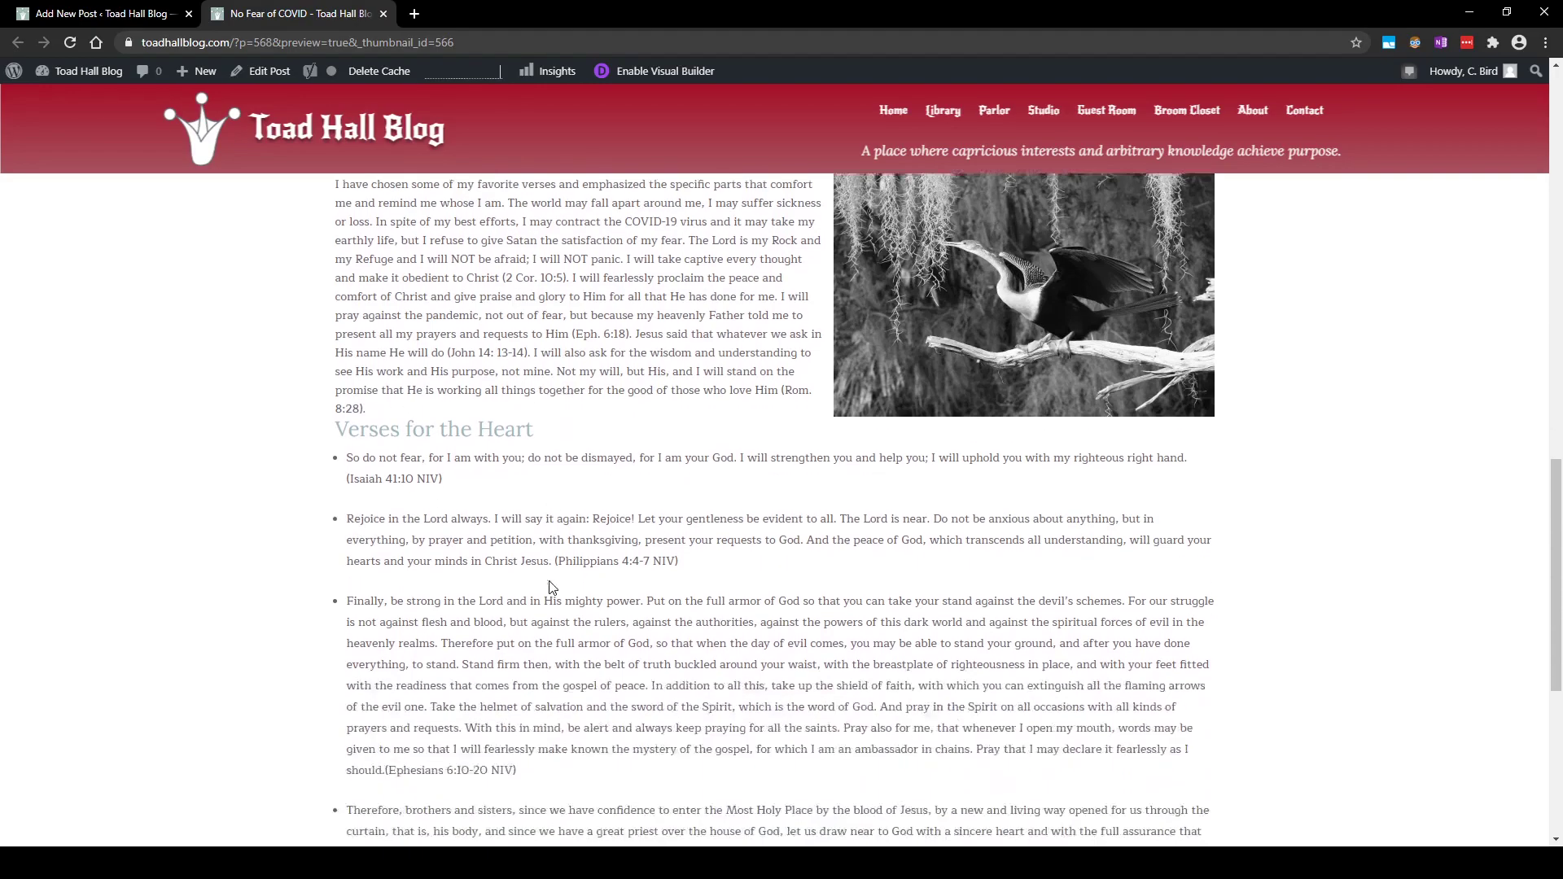
scroll(550, 582, "down", 5)
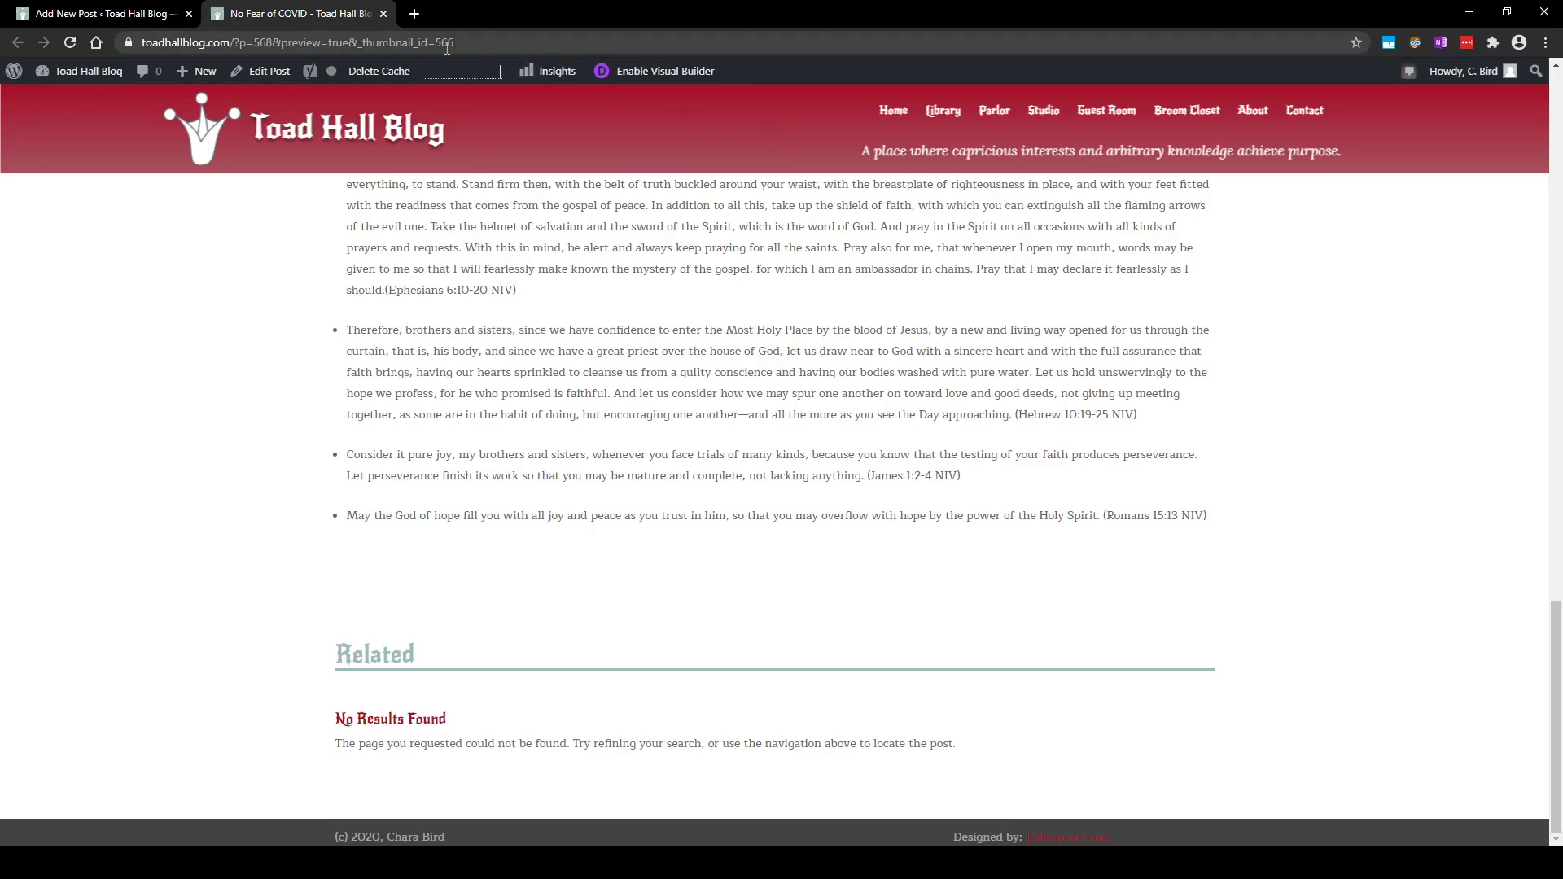
left_click(387, 17)
Insert an empty paragraph block between the paragraph beside the bird image and the "Verses for the Heart" heading.
scroll(537, 743, "down", 4)
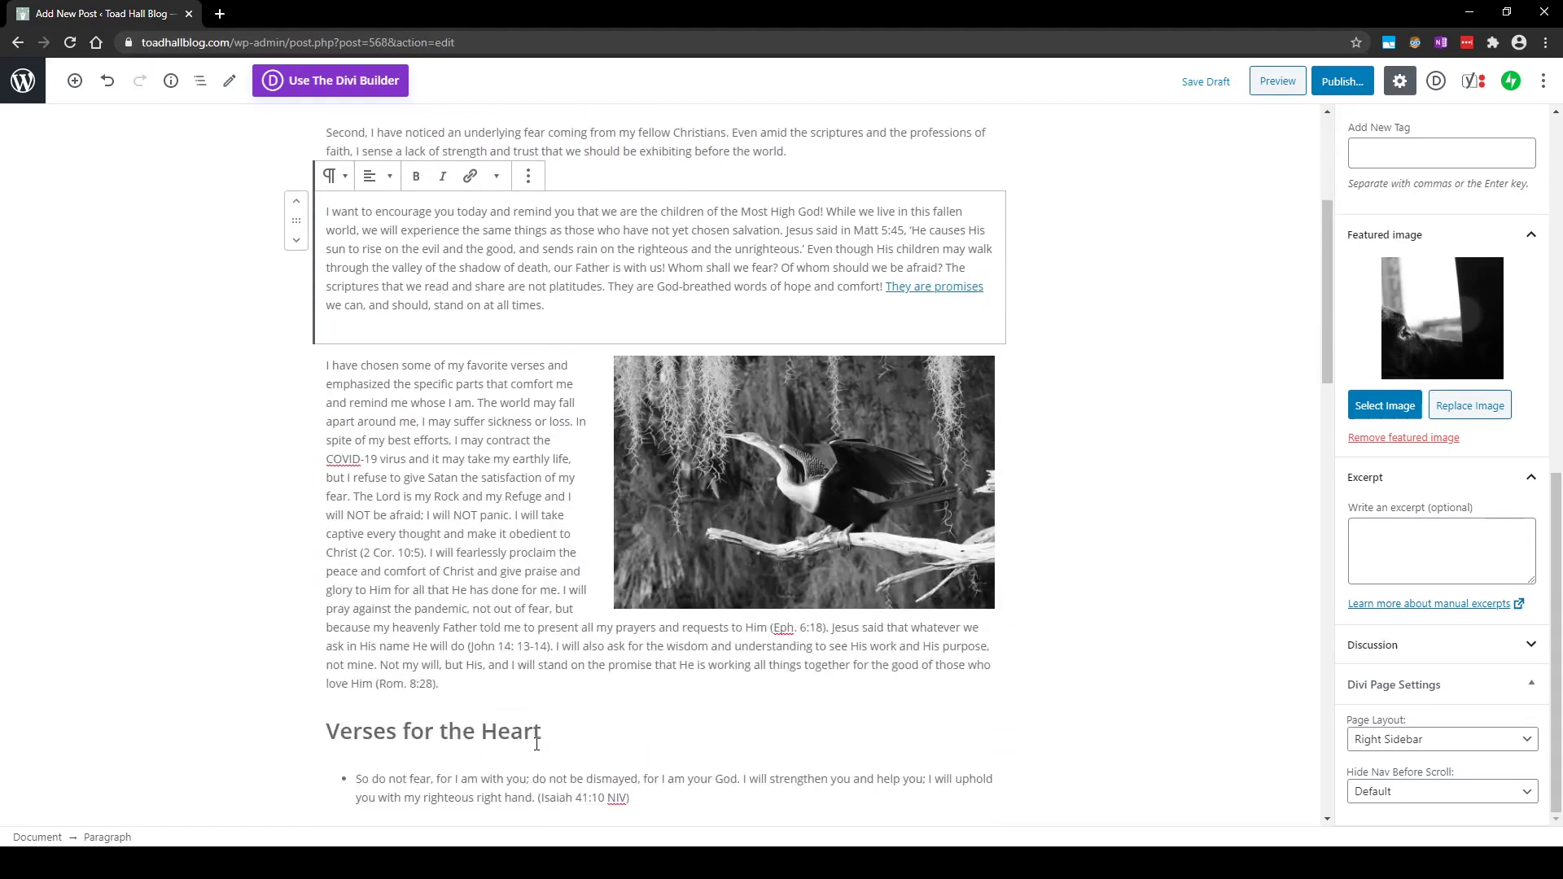
scroll(536, 744, "down", 2)
left_click(516, 515)
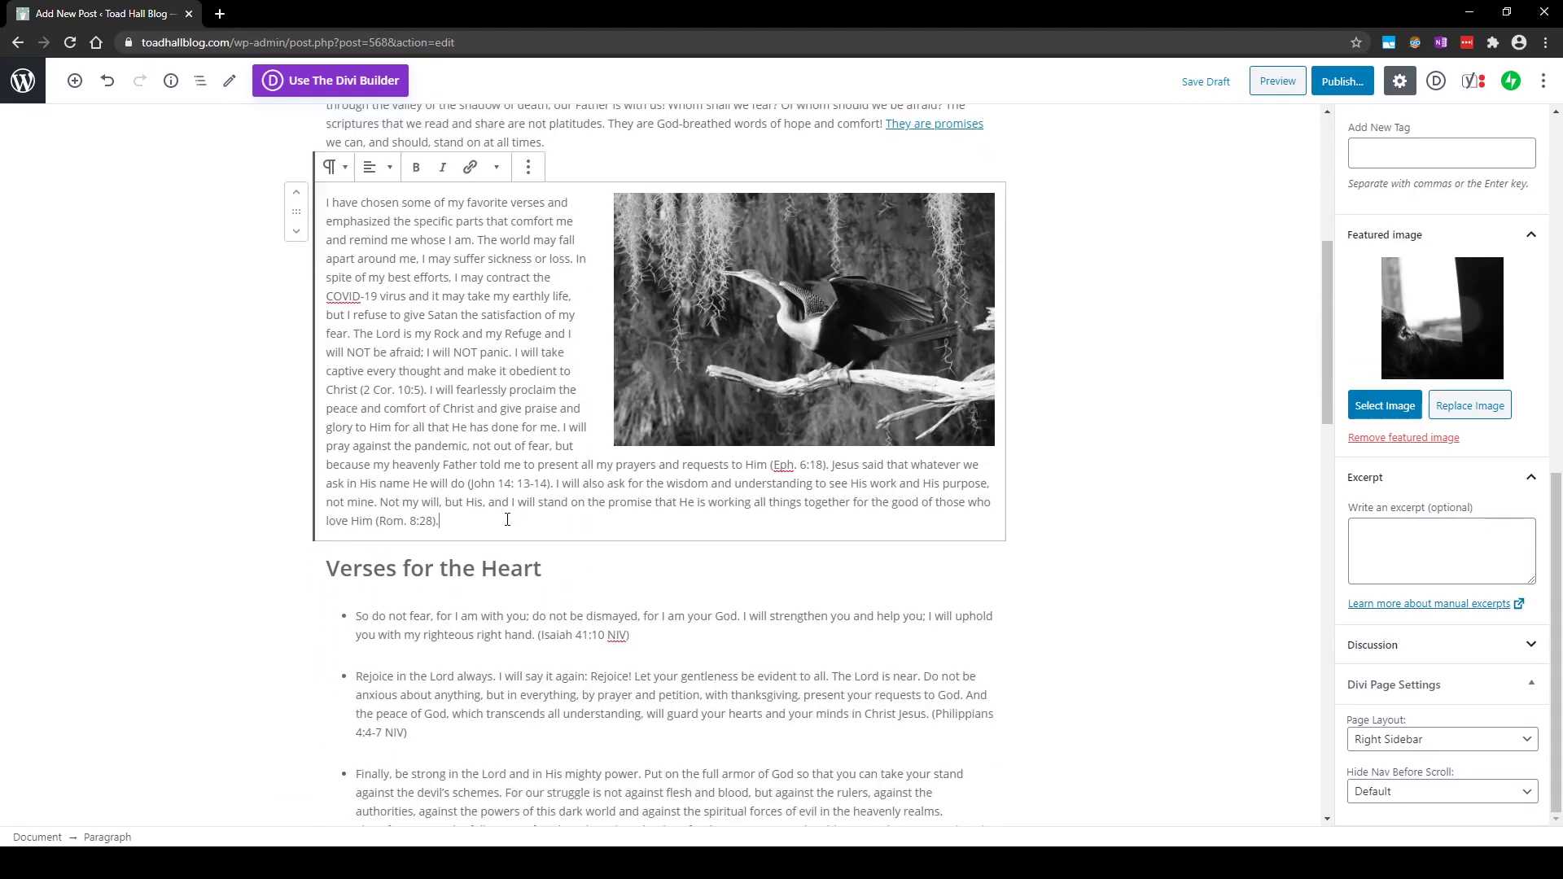
left_click(641, 542)
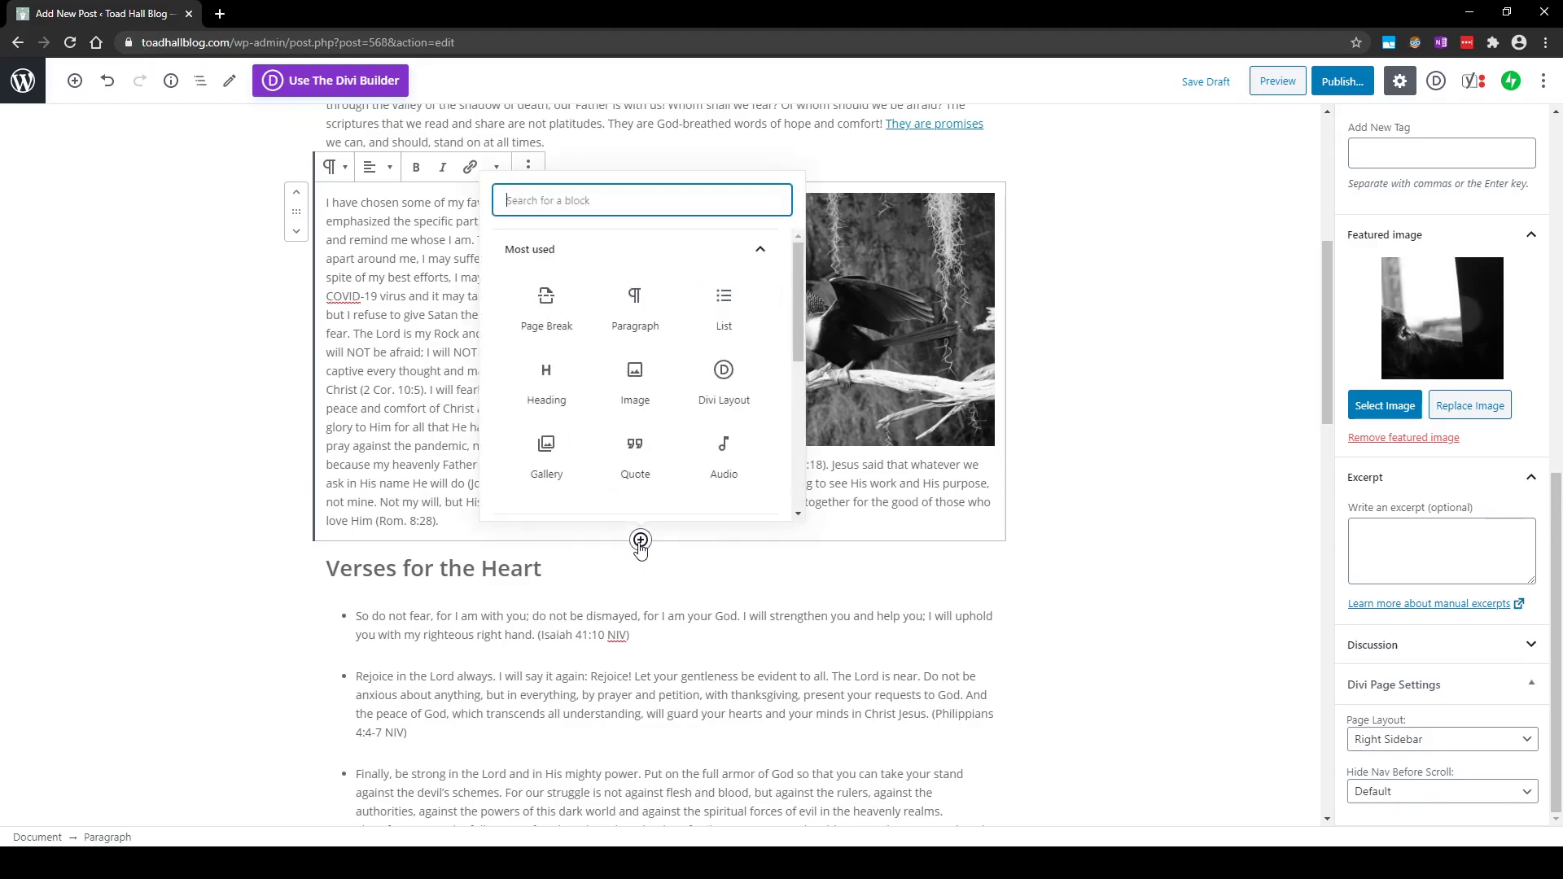
left_click(636, 308)
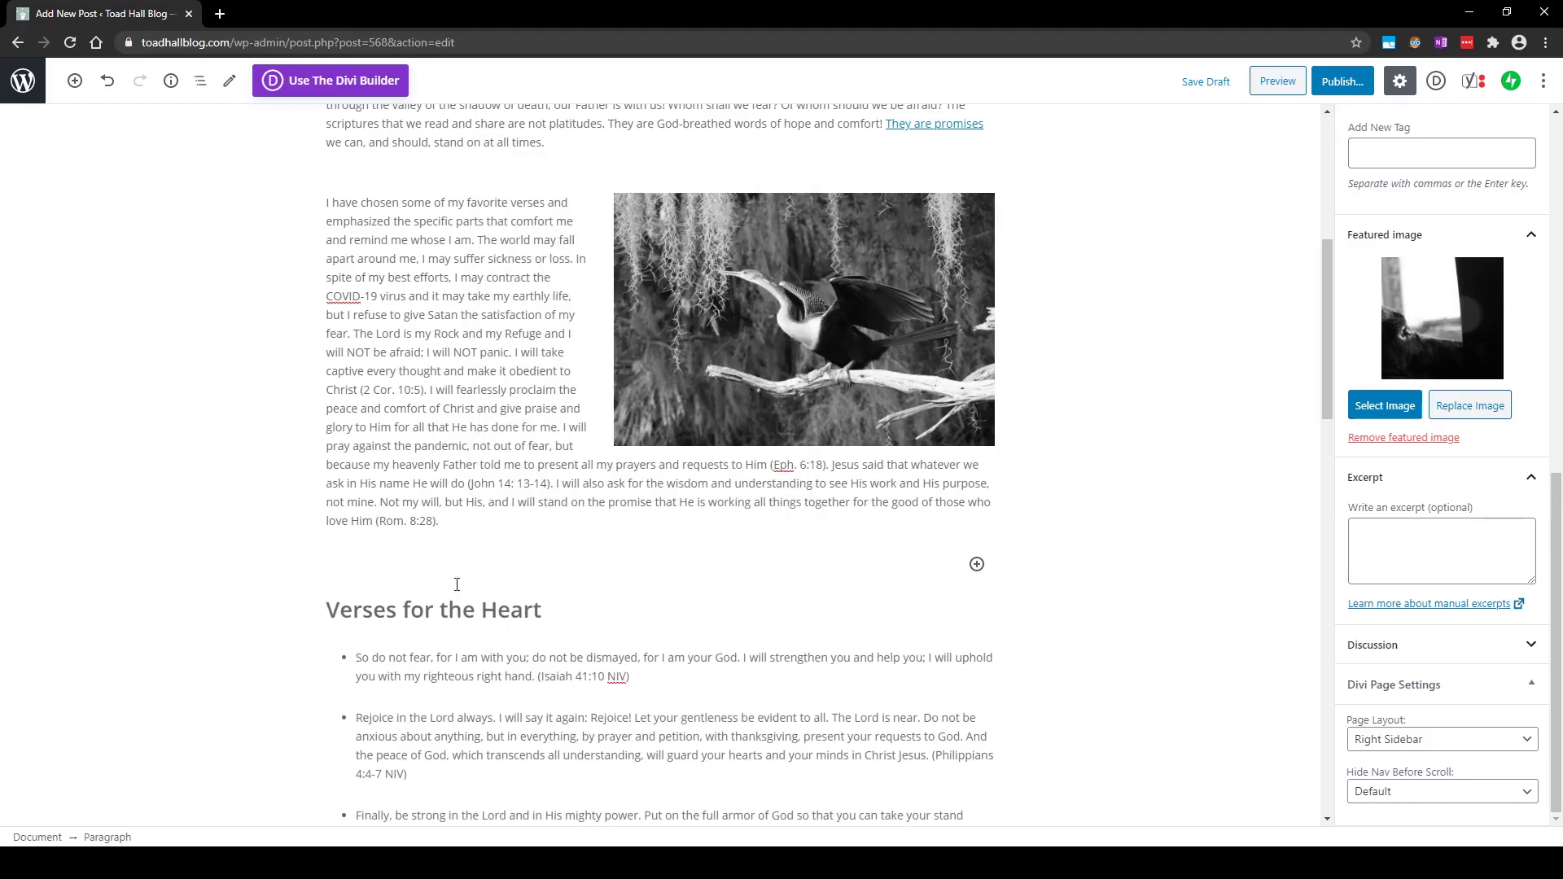
Preview the post to check the spacing above the "Verses for the Heart" heading, and close the preview.
left_click(1274, 91)
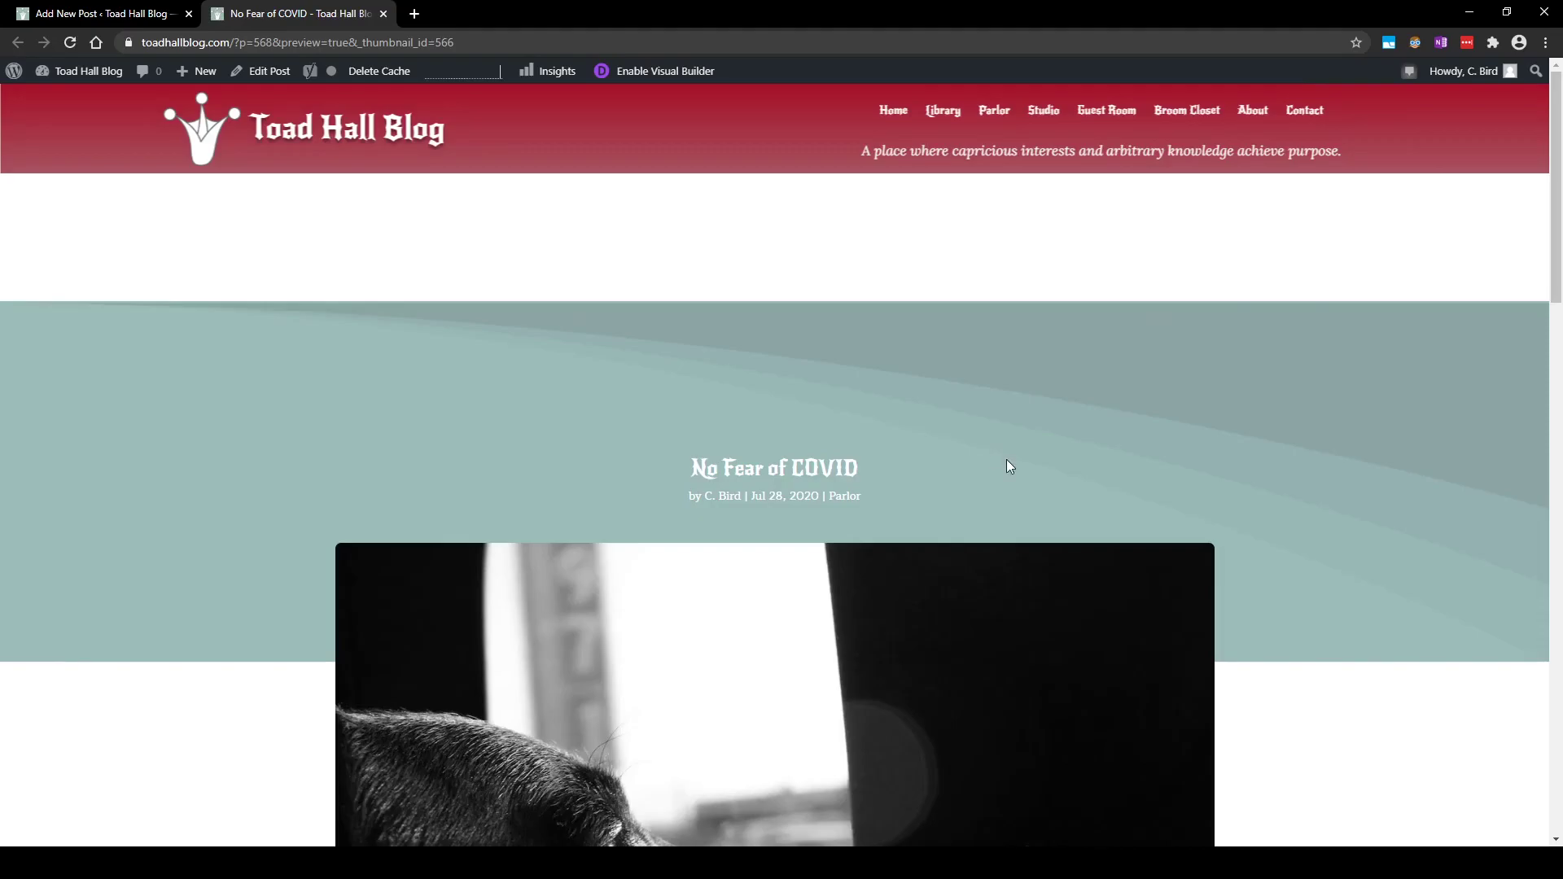
scroll(1007, 459, "down", 15)
scroll(999, 443, "down", 1)
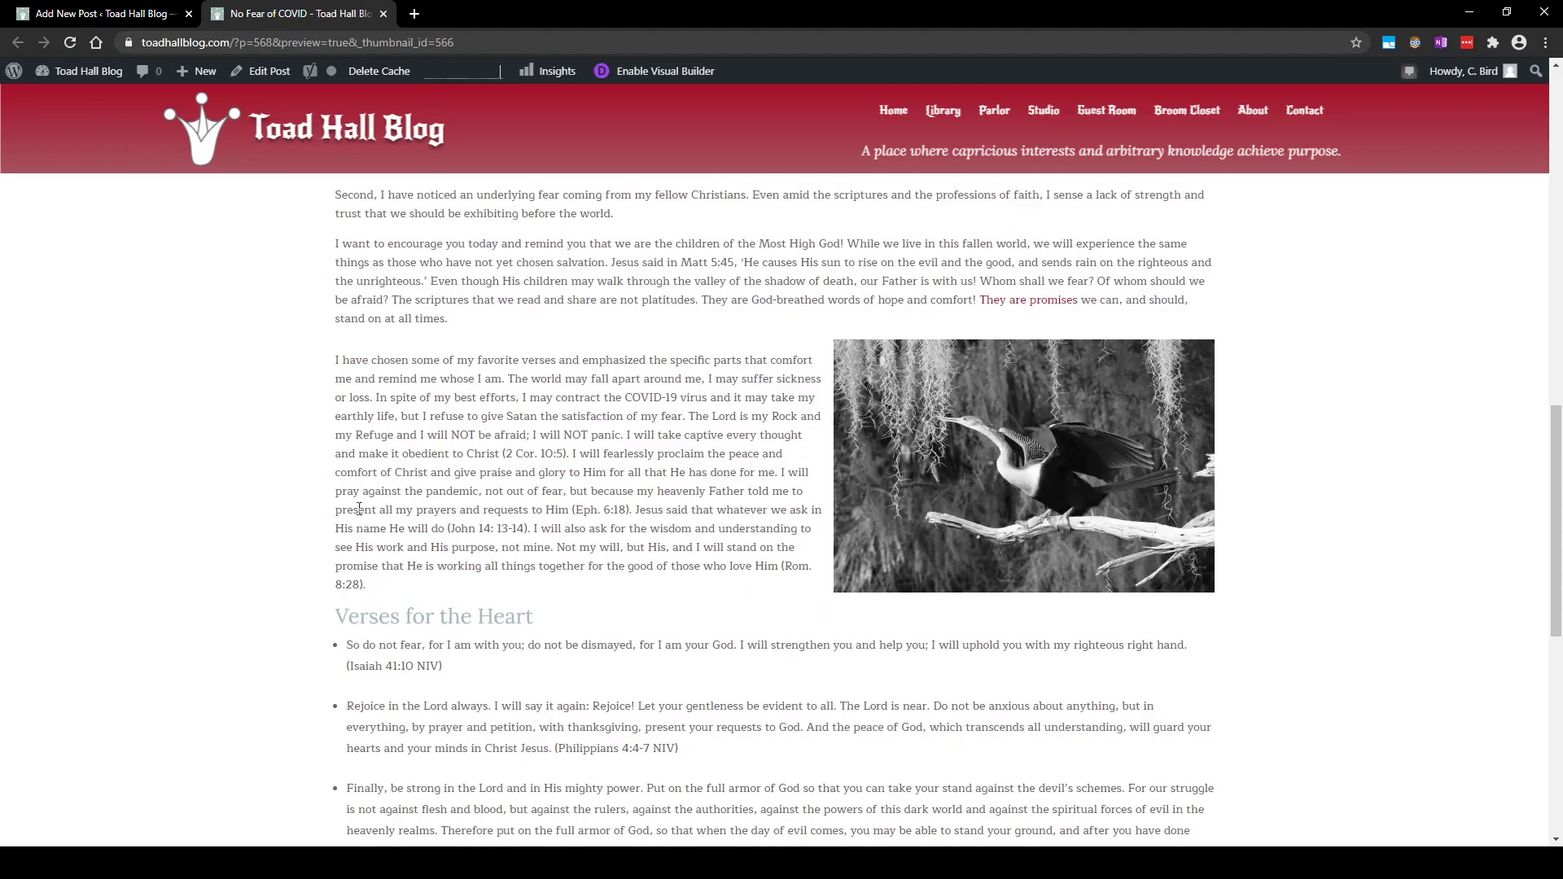
left_click(385, 14)
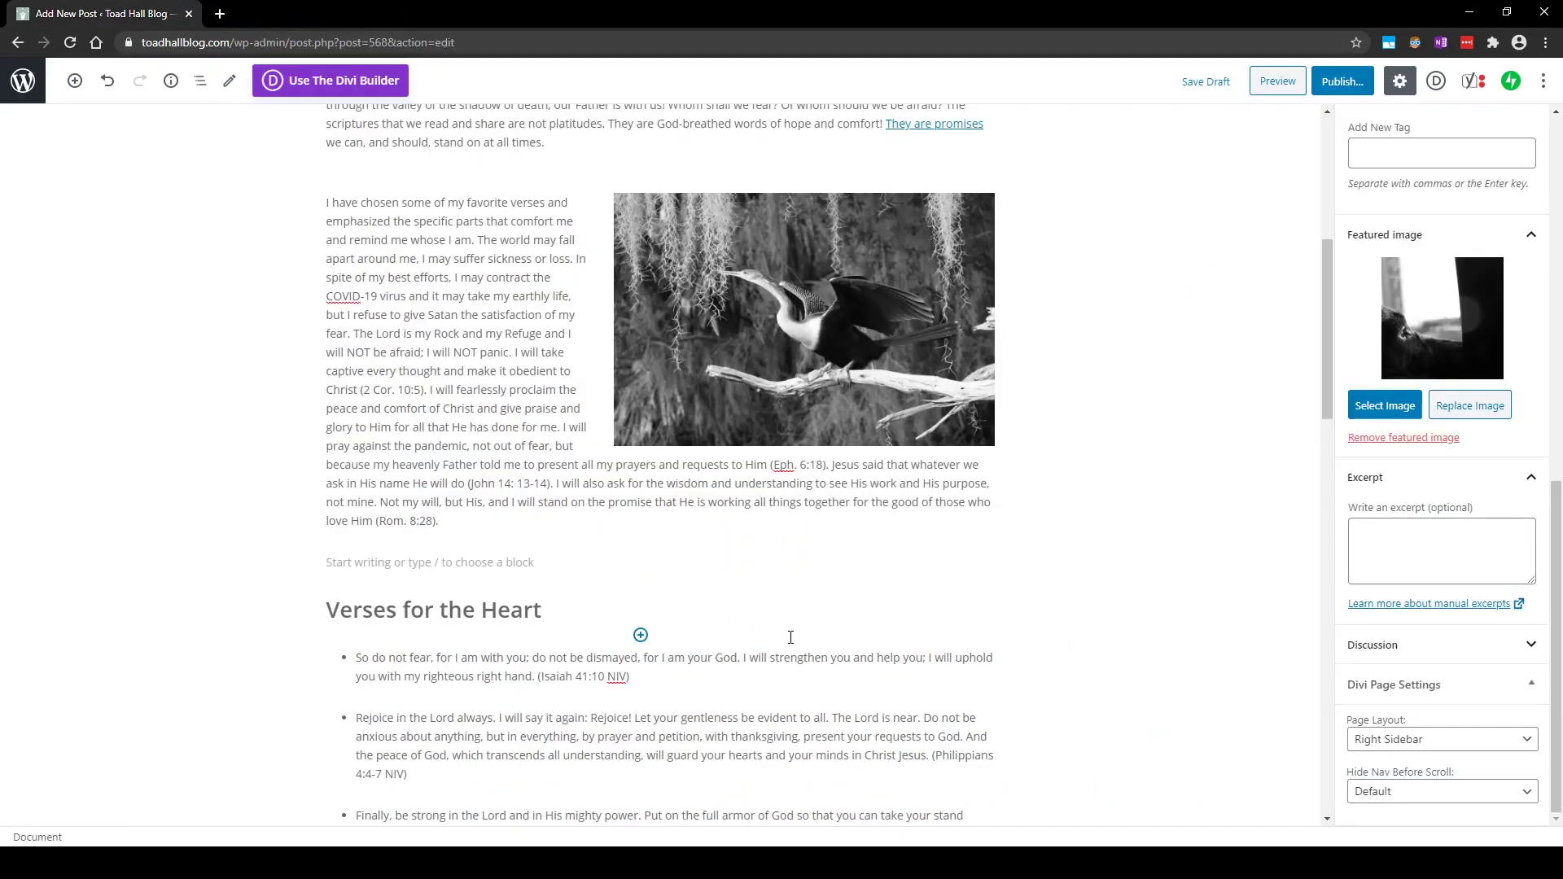
Add a second empty paragraph block above the "Verses for the Heart" heading and preview the spacing again.
left_click(640, 581)
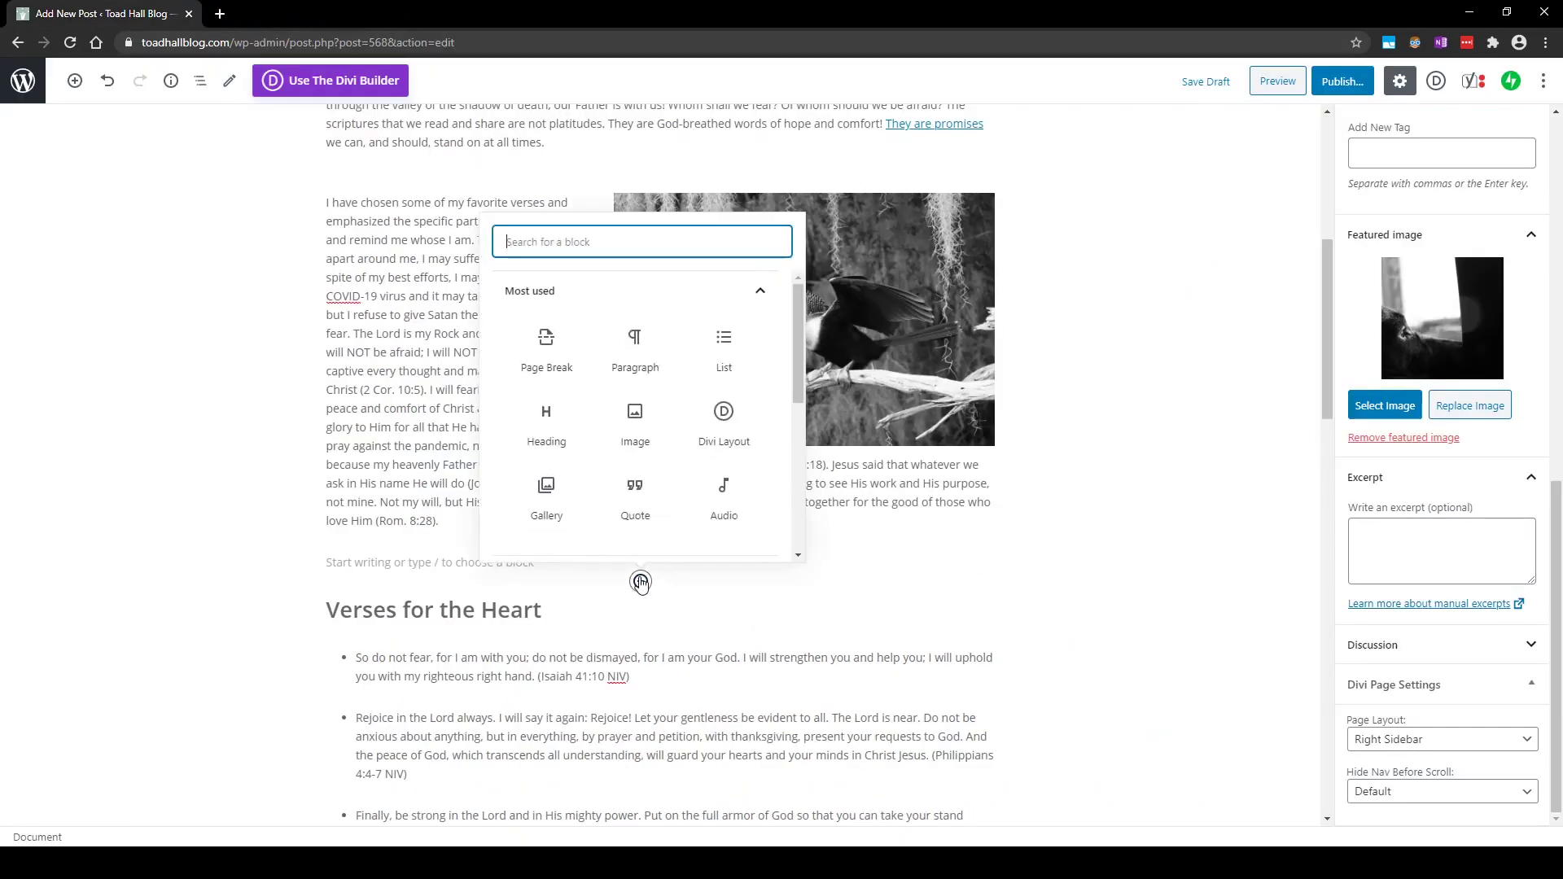
left_click(635, 346)
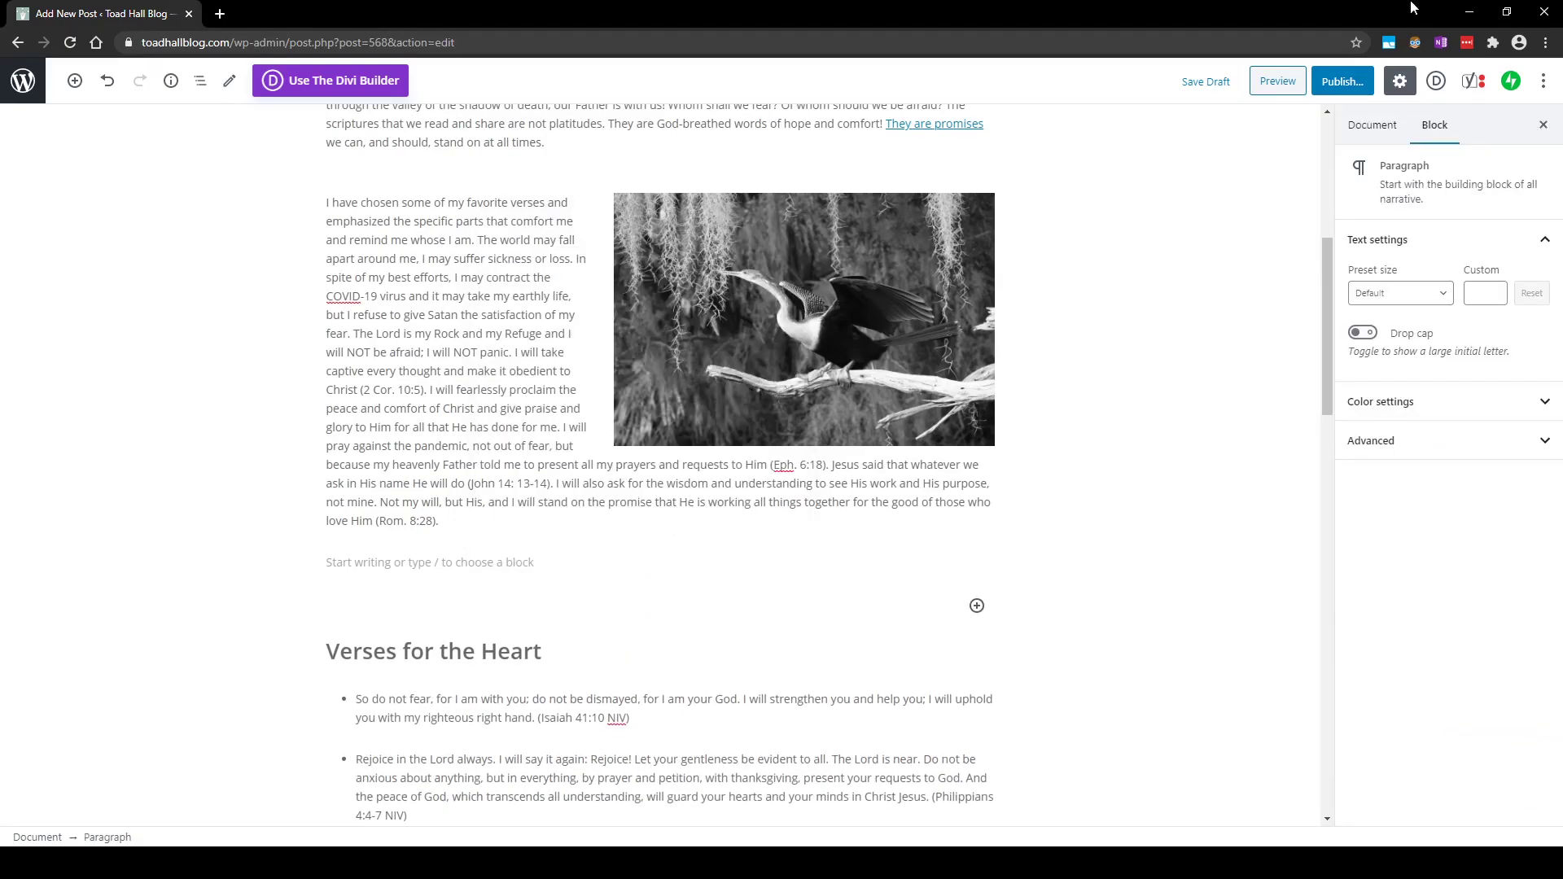
left_click(1264, 87)
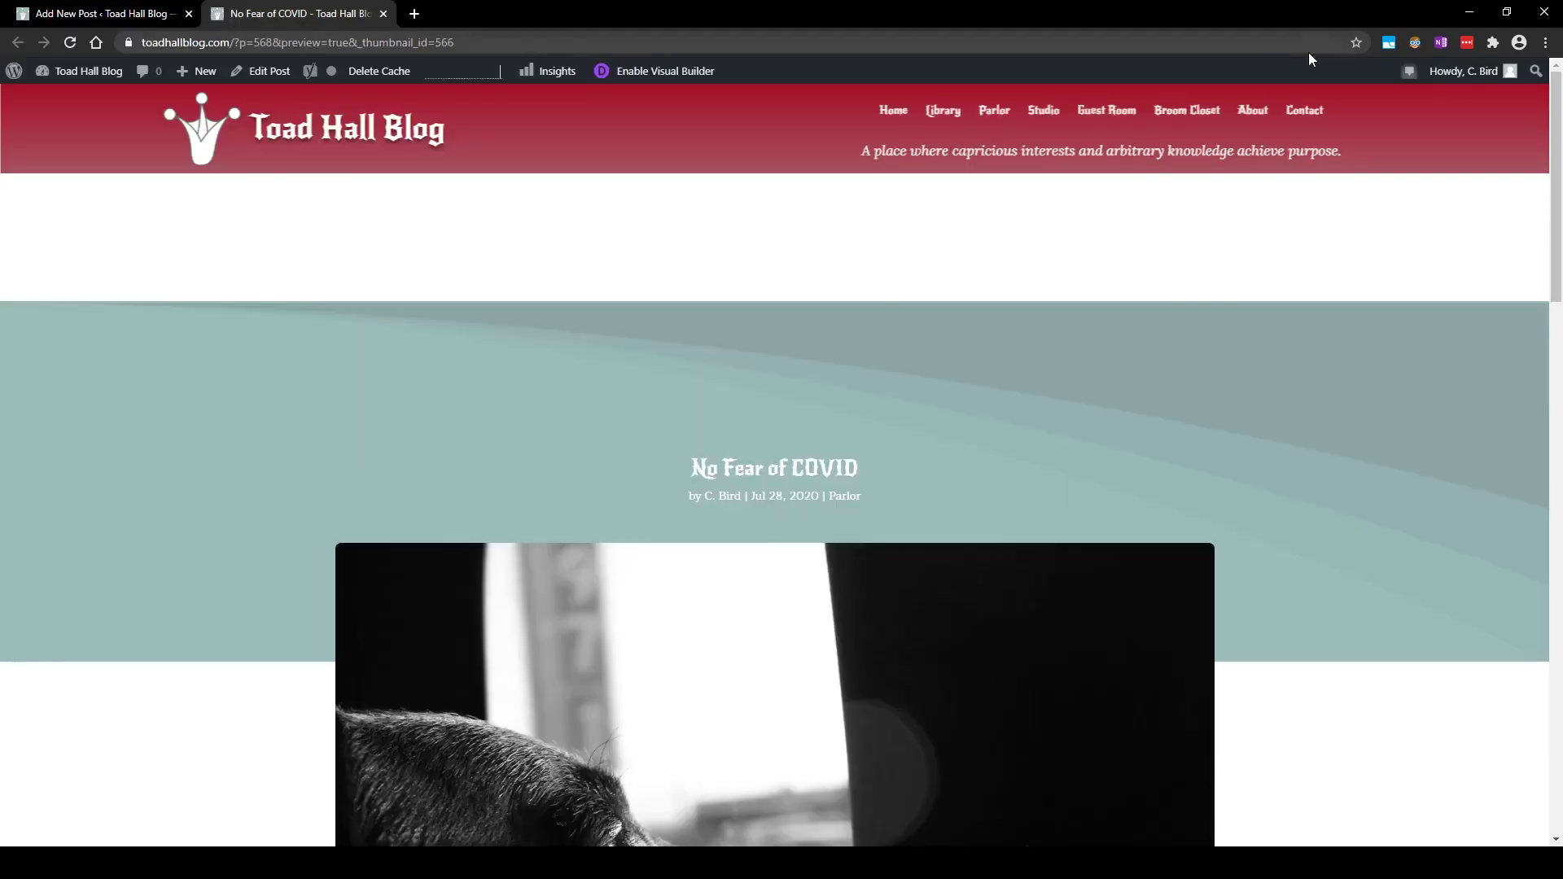
scroll(987, 404, "down", 14)
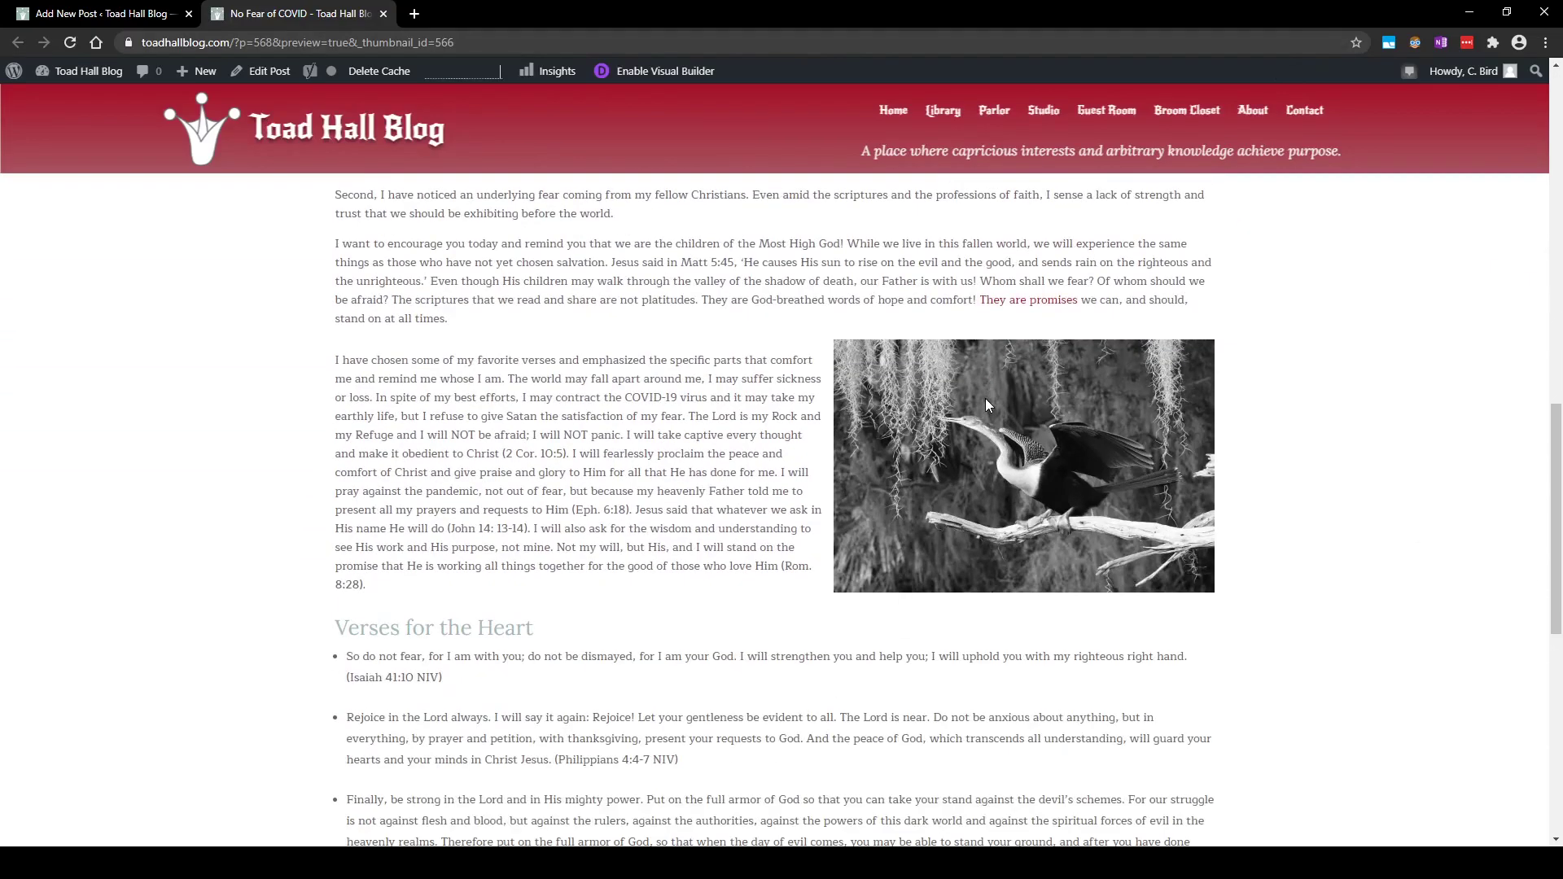
Finish checking the "Verses for the Heart" section in the preview, close it, and publish the "No Fear of COVID" post.
scroll(985, 405, "down", 2)
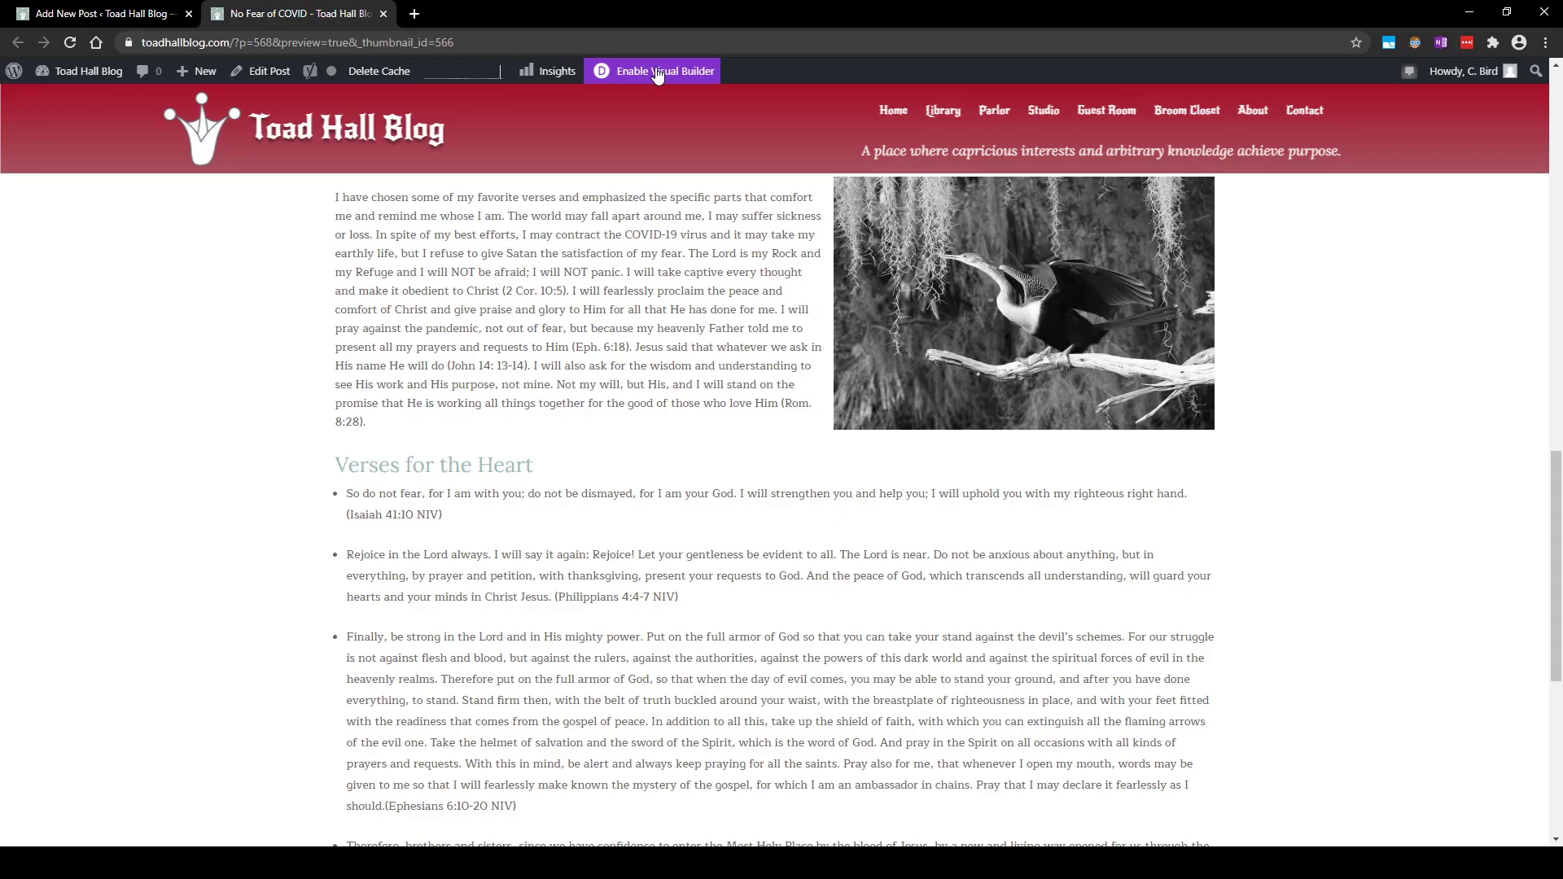
left_click(383, 14)
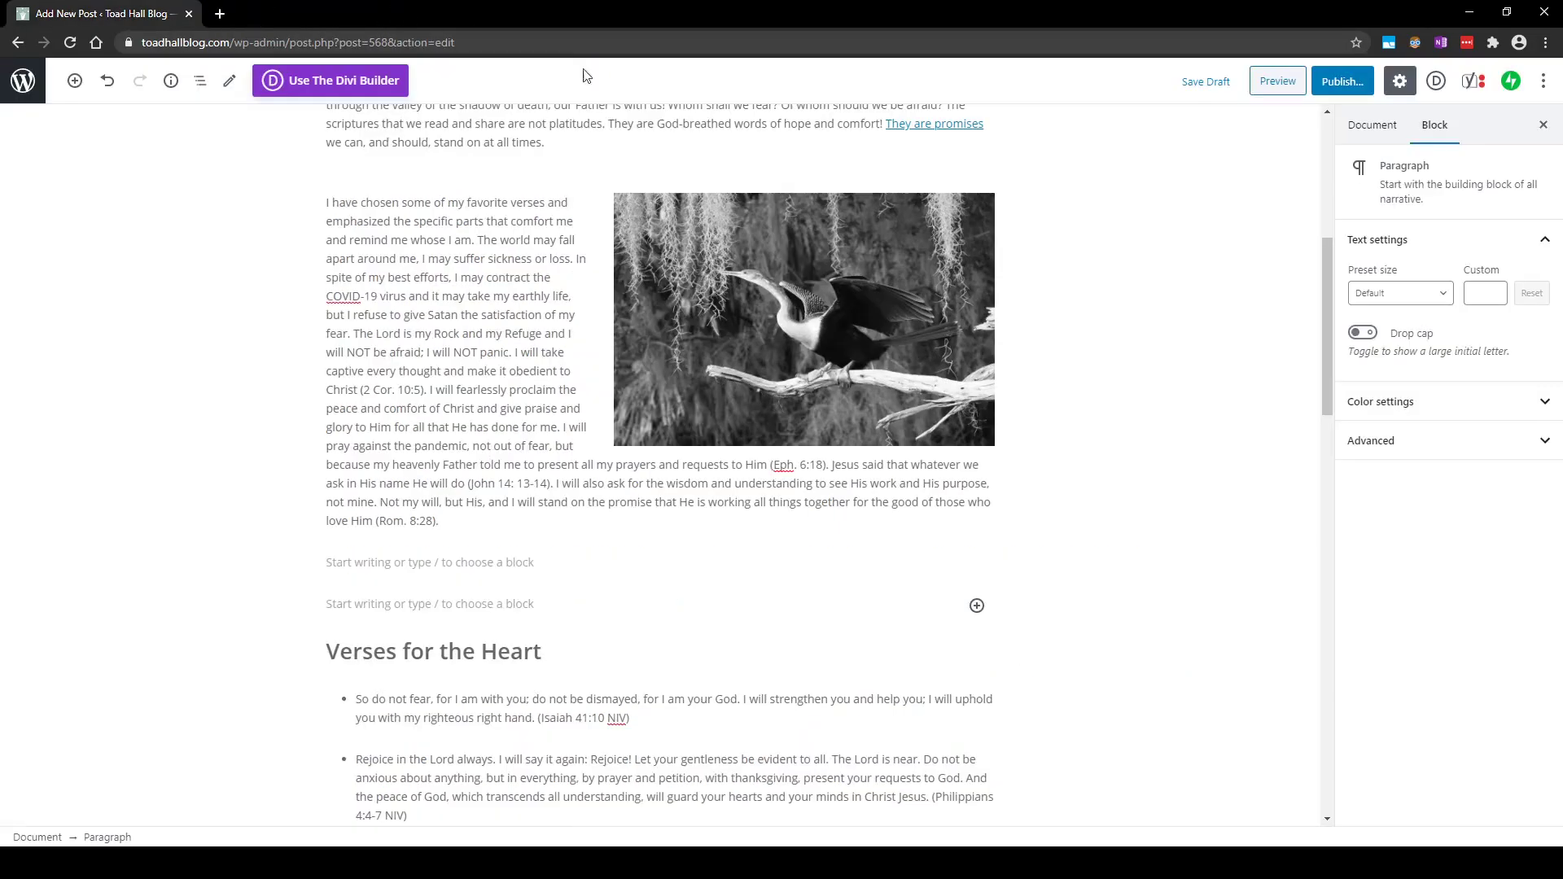
left_click(1357, 84)
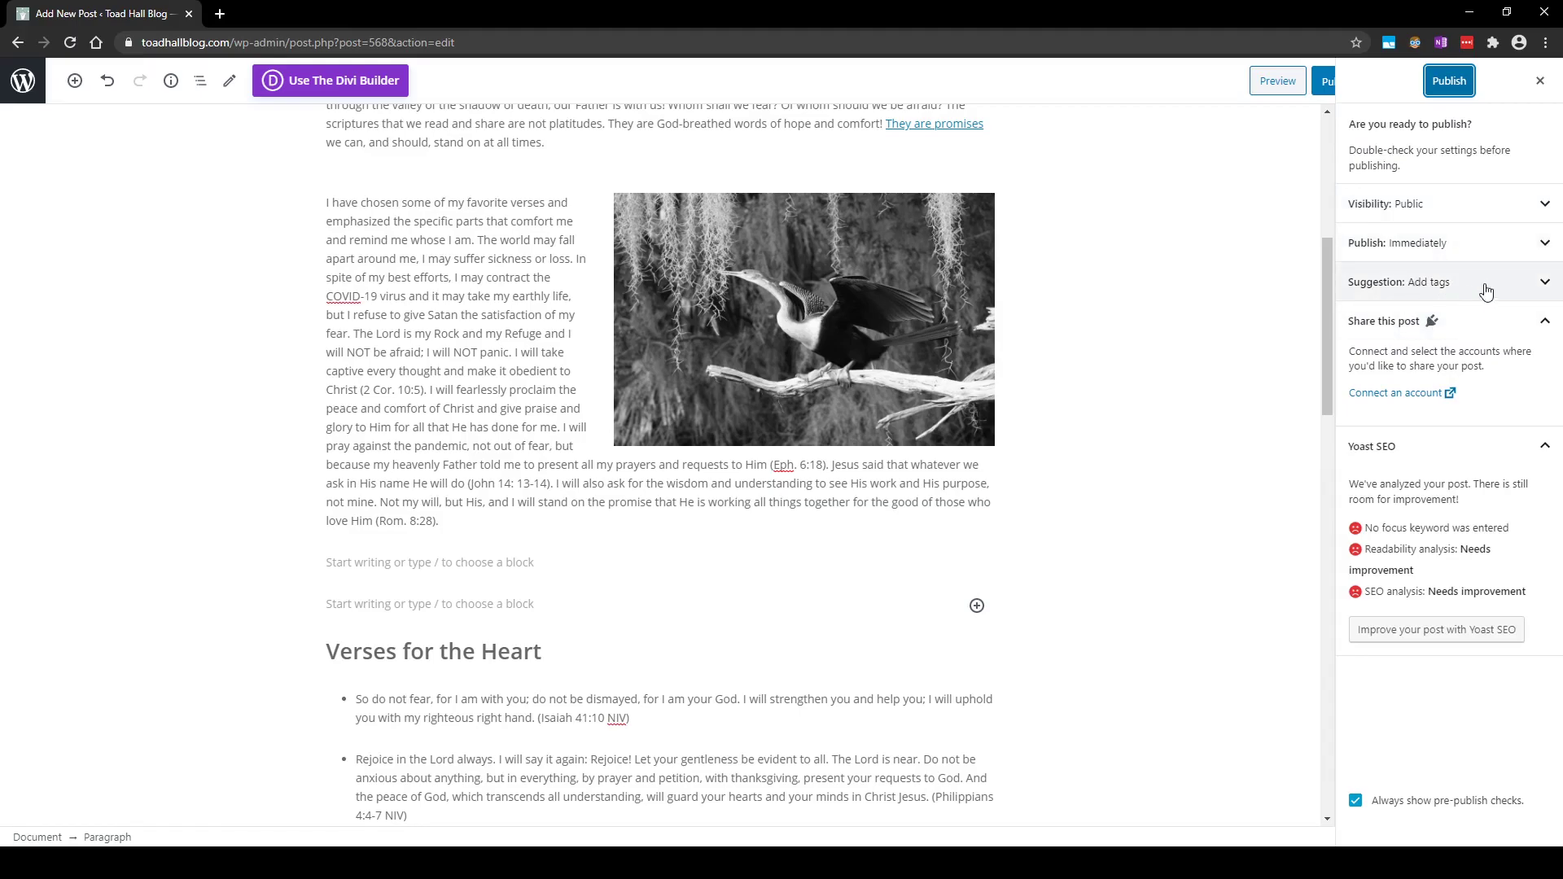
left_click(1447, 83)
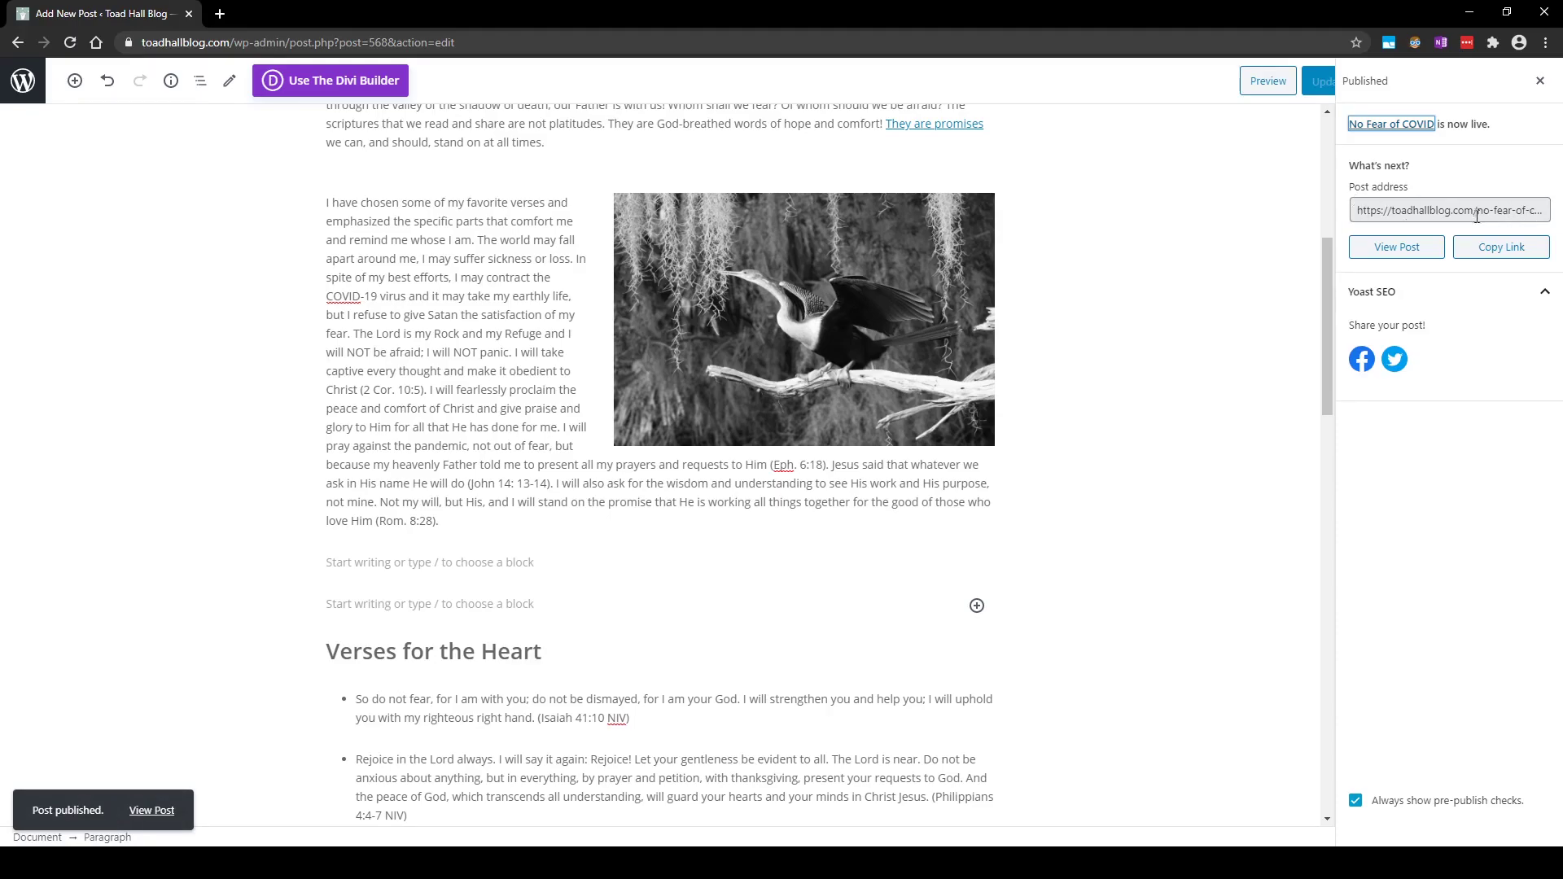
View the published "No Fear of COVID" post and look through the live page from its header to its lower sections.
left_click(1402, 257)
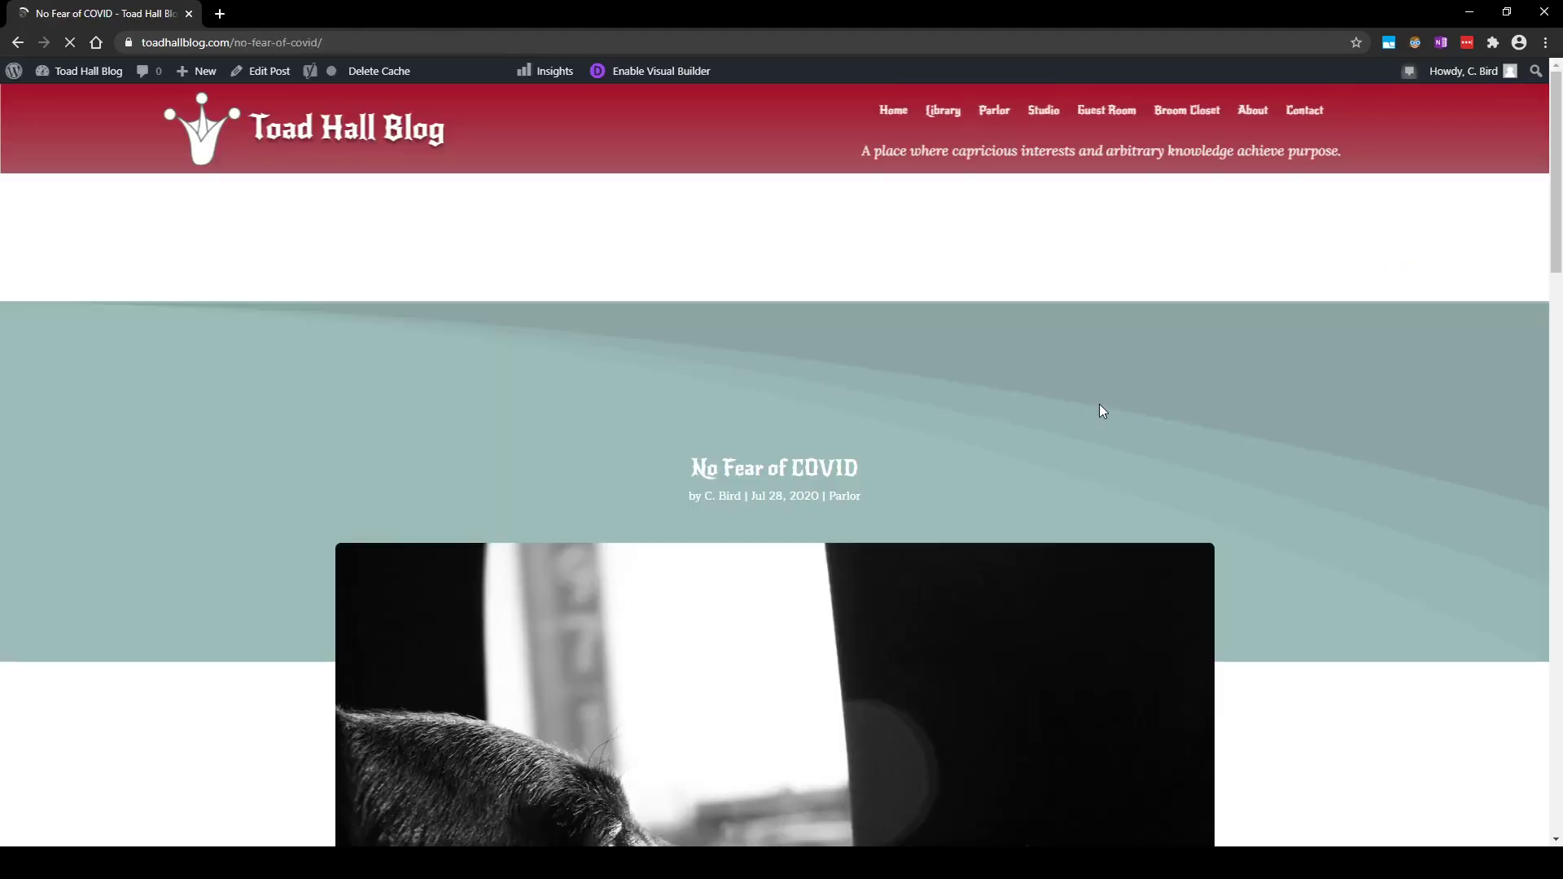
scroll(1052, 440, "down", 5)
scroll(1052, 446, "down", 10)
scroll(1051, 439, "up", 15)
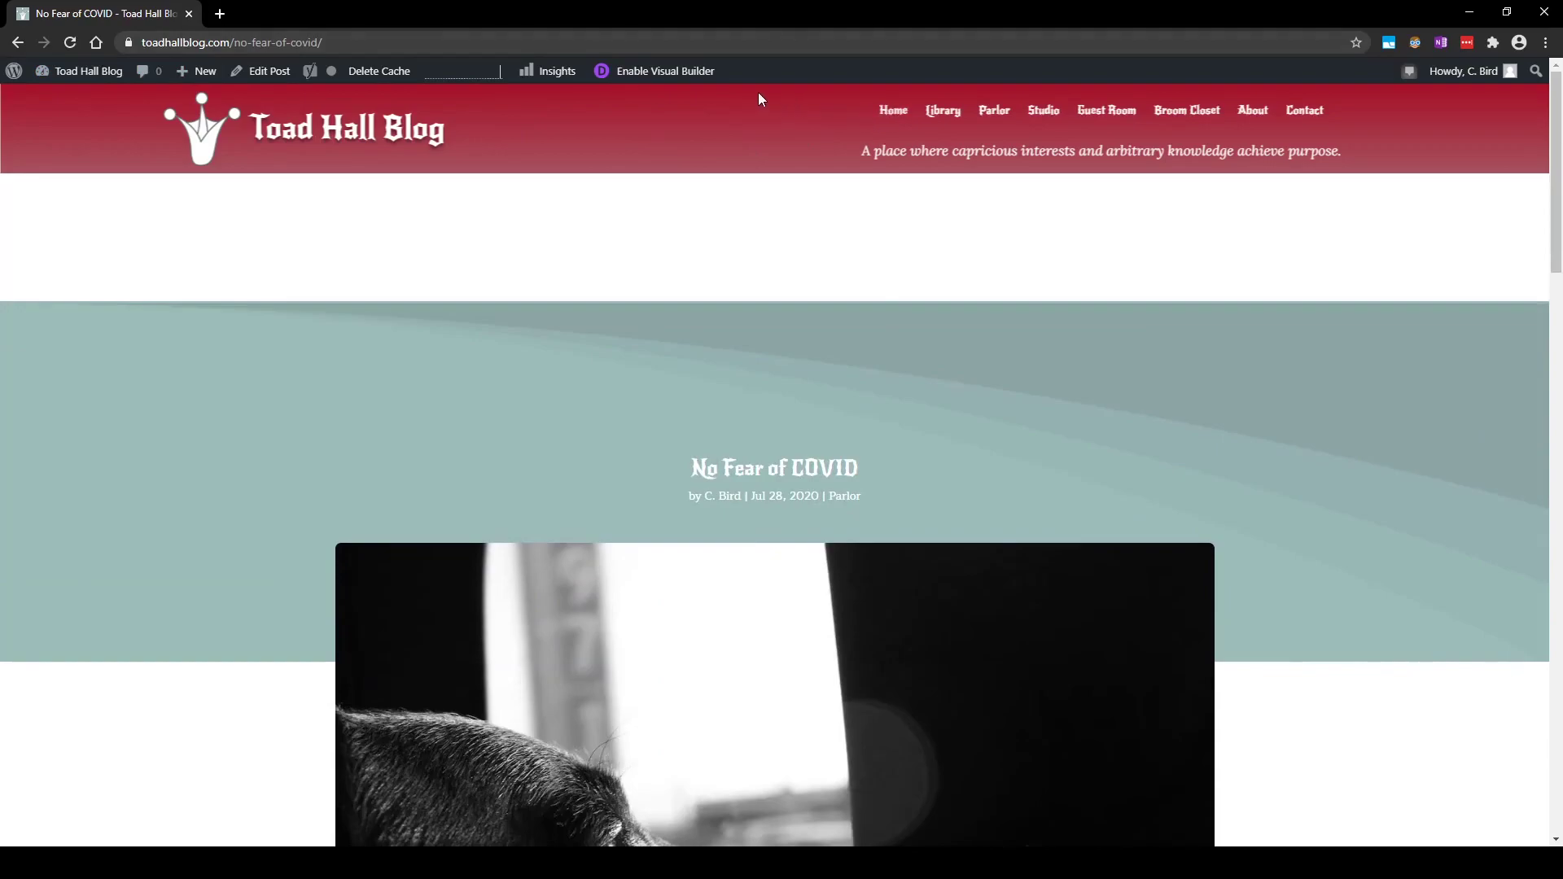
Log out of the WordPress account and open the public home page at toadhallblog.com.
mouse_move(1459, 92)
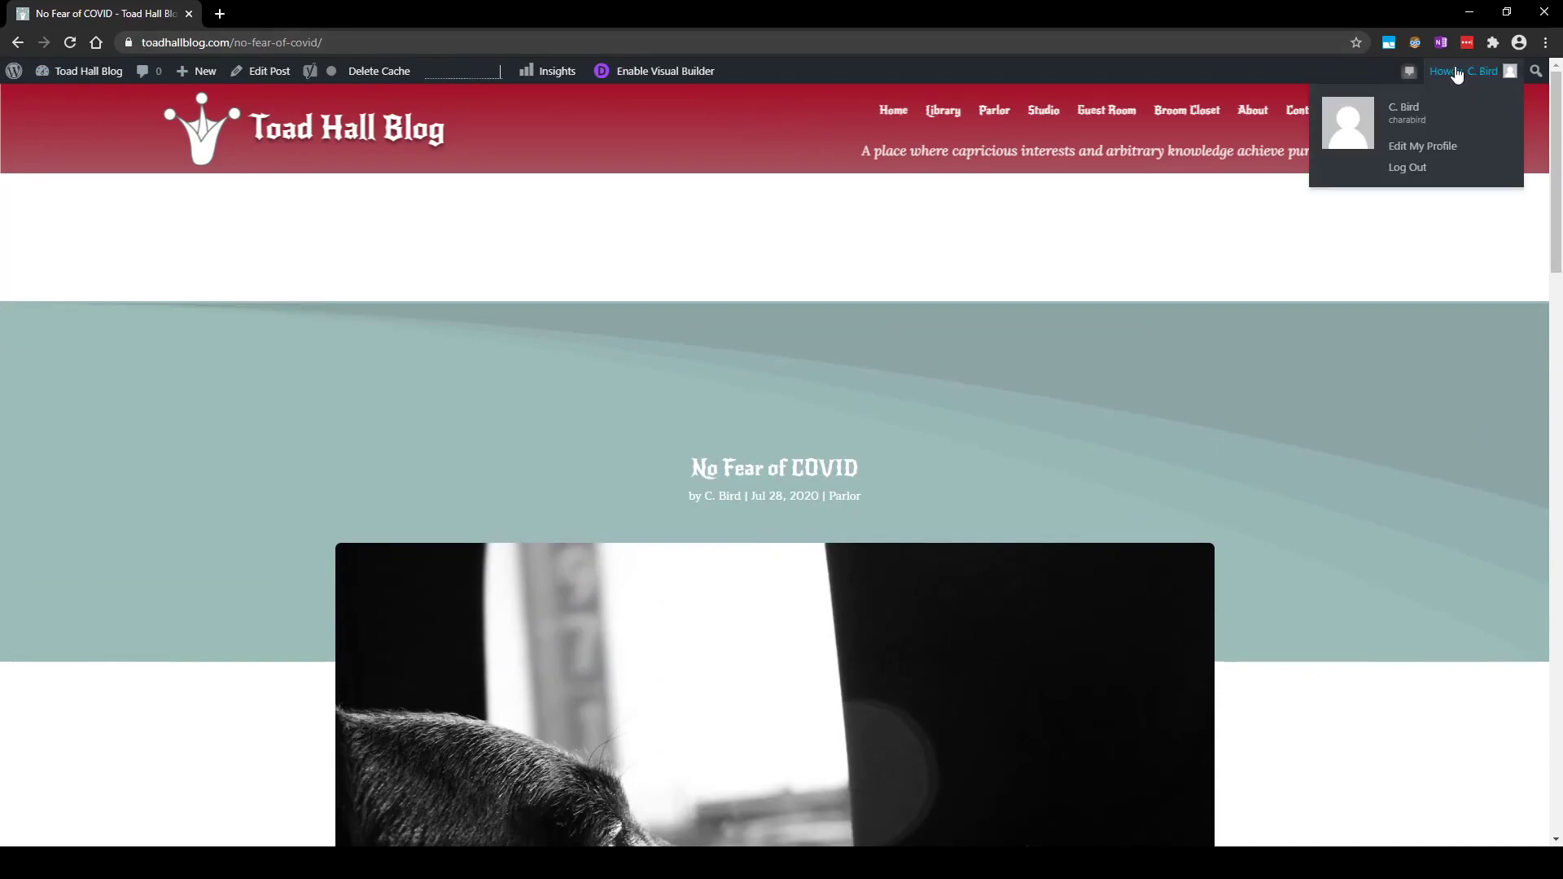
left_click(1407, 169)
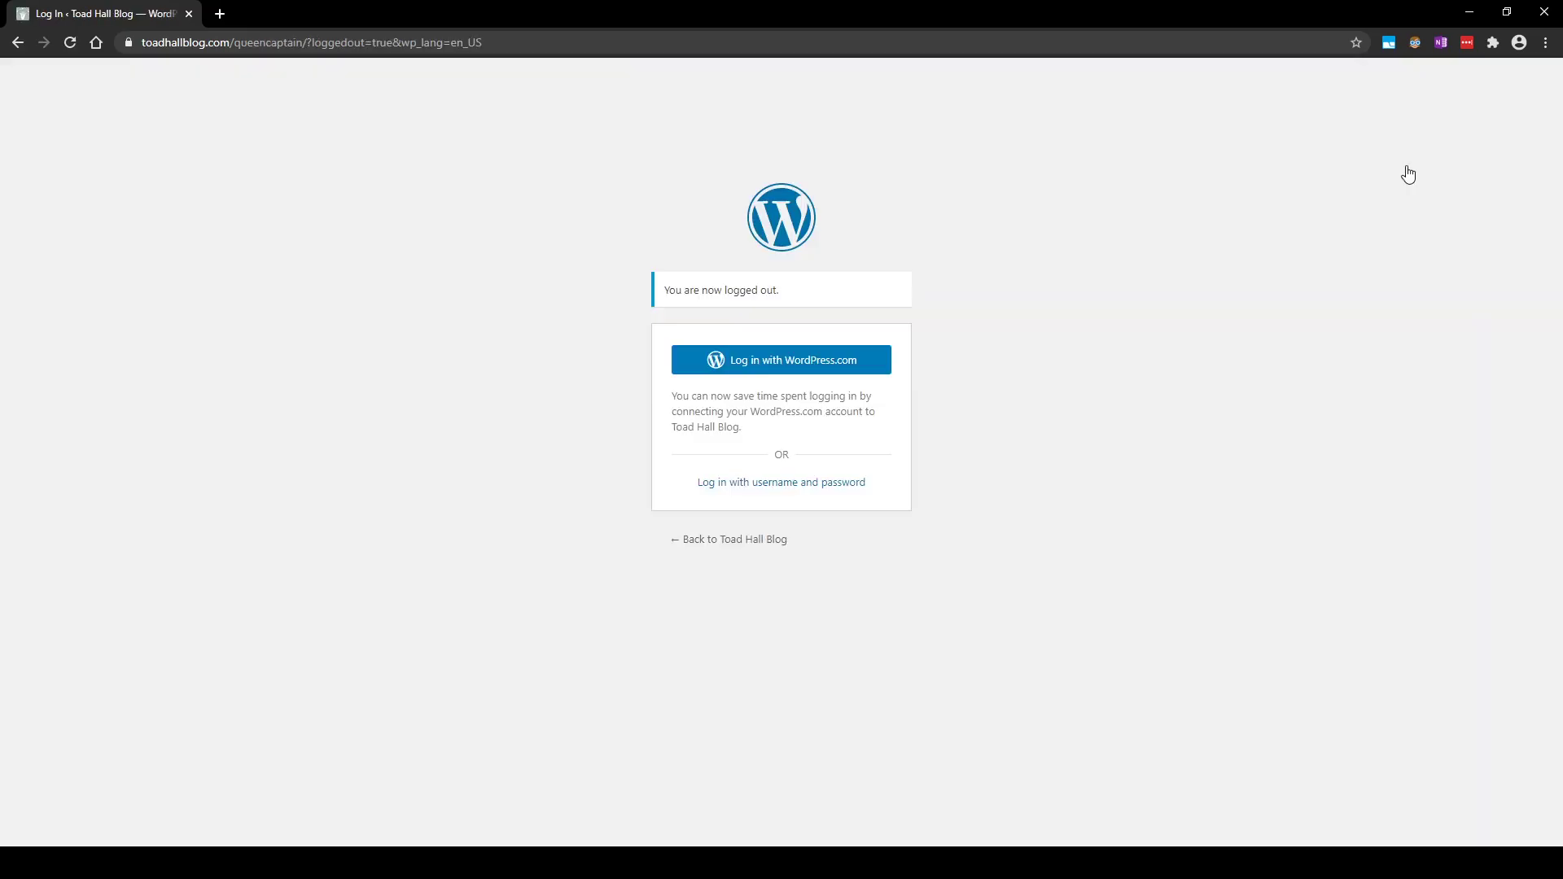
left_click_drag(233, 41, 560, 49)
key("BackSpace")
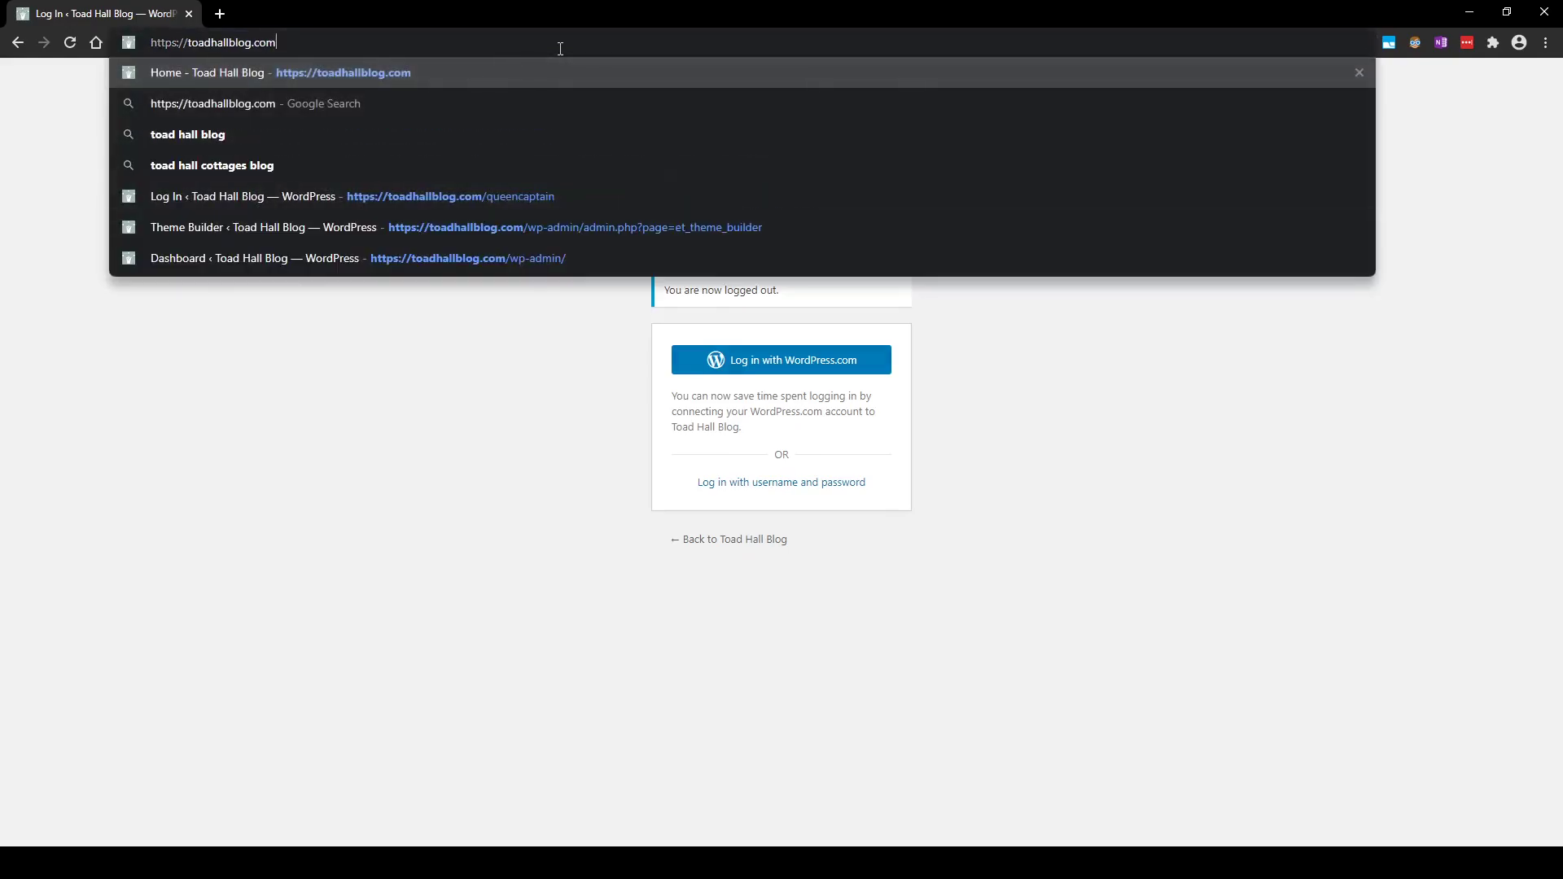
key("Return")
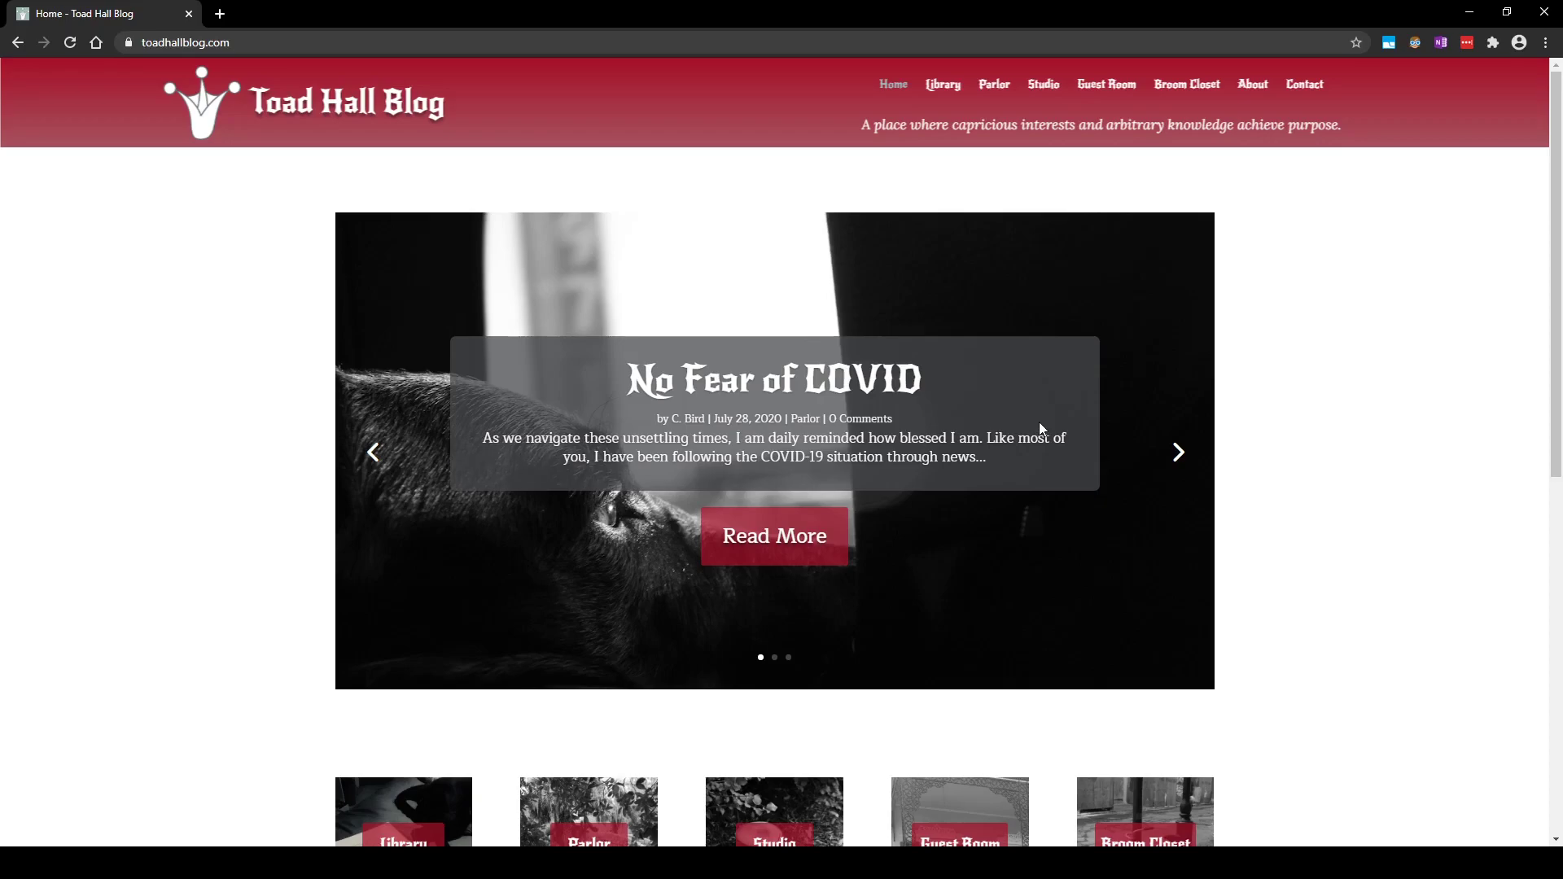
Open the Parlor category page and check its listing for the "No Fear of COVID" post.
left_click(995, 88)
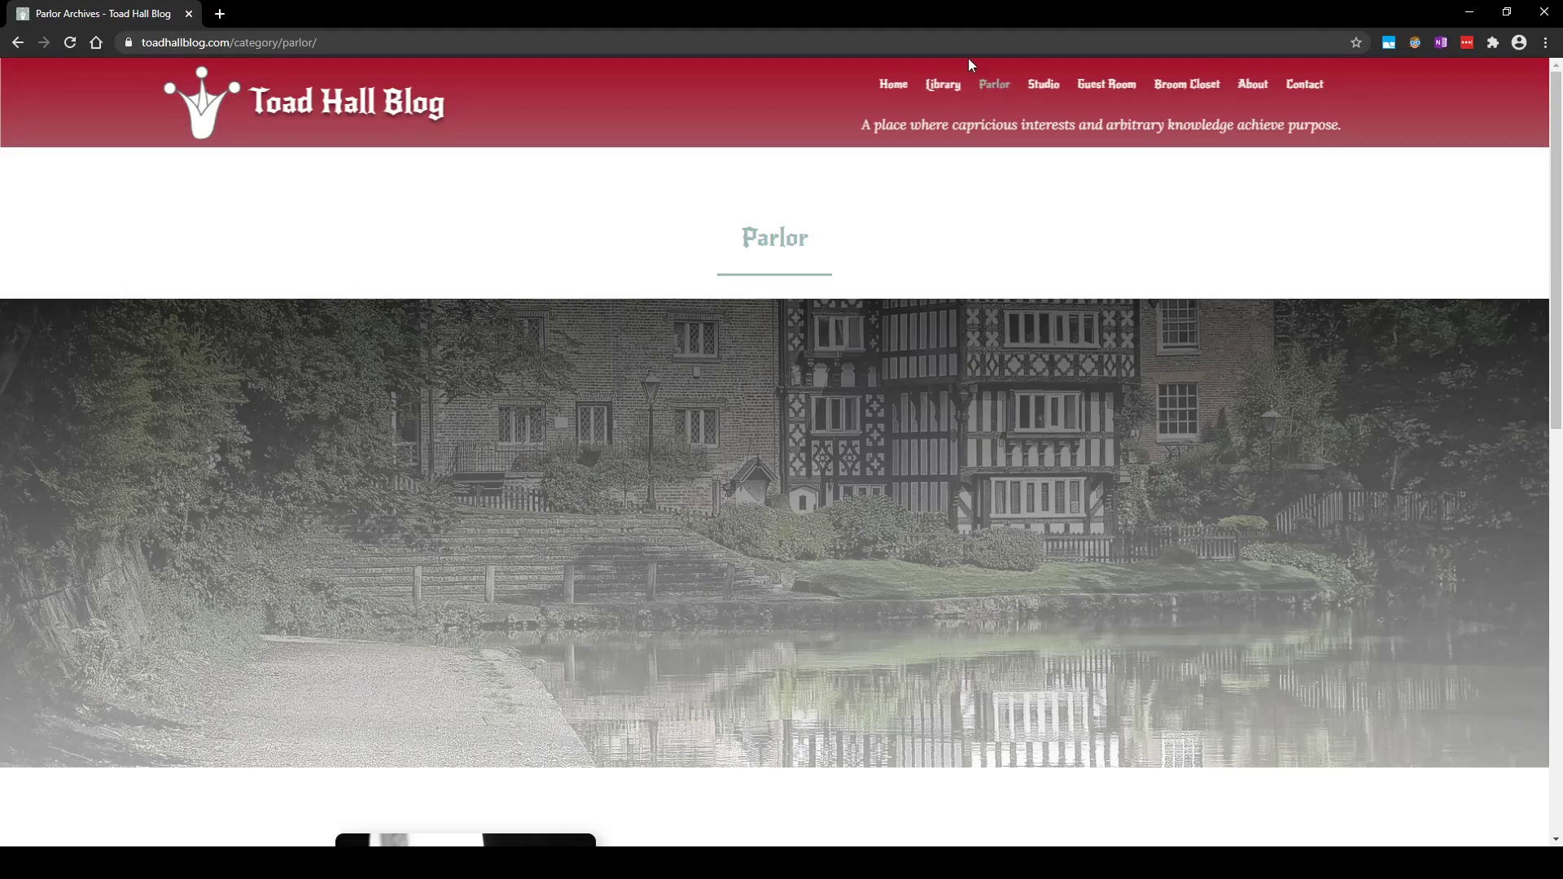
scroll(813, 529, "down", 5)
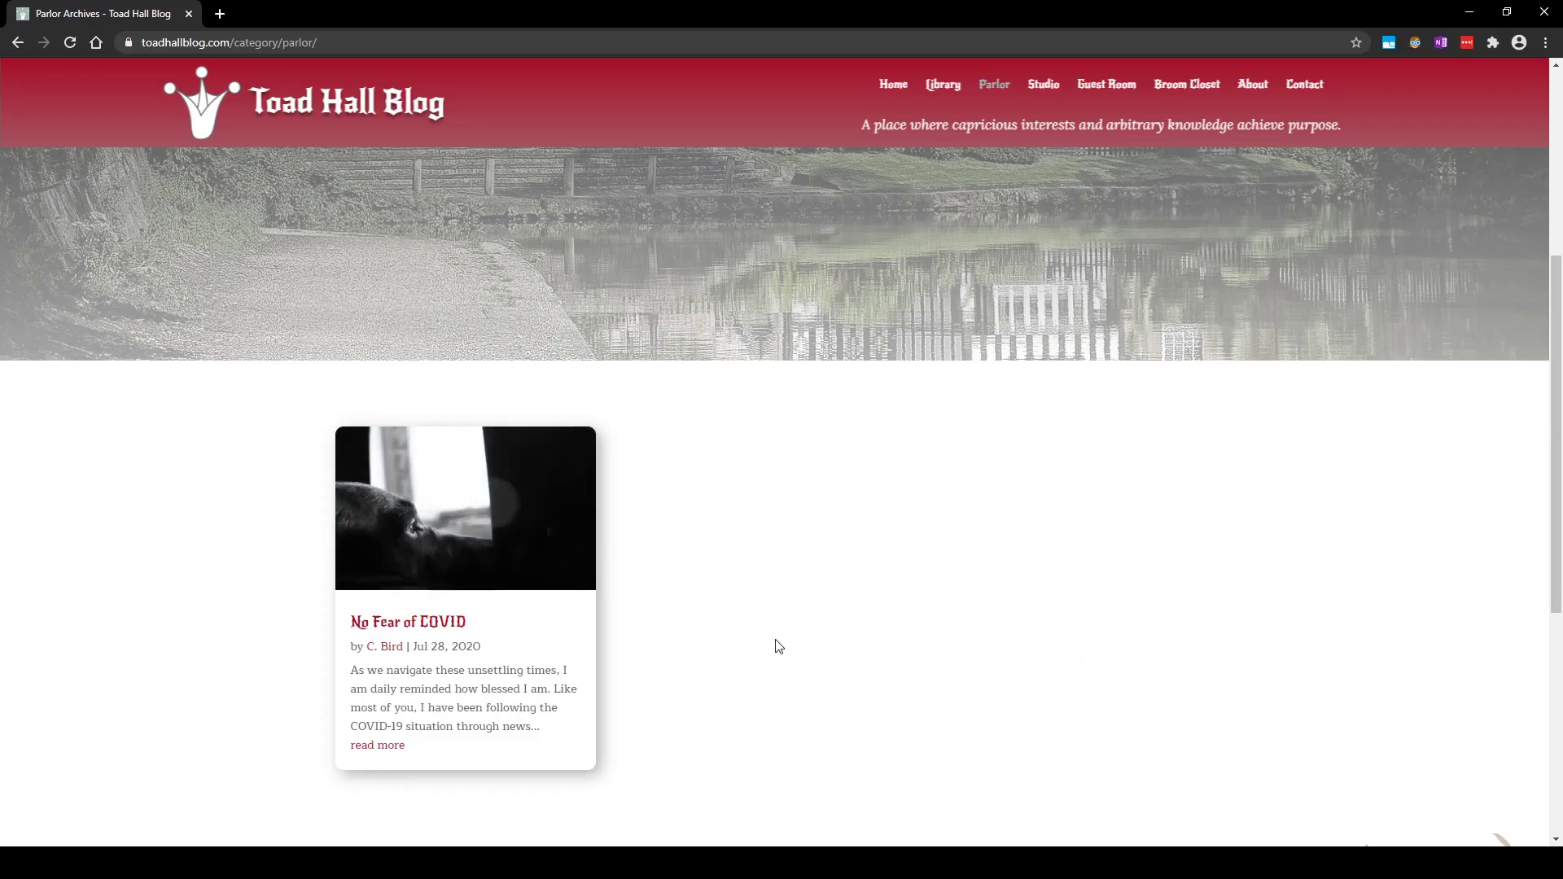
scroll(780, 638, "up", 5)
Browse the Studio category page and view the "Webcomic Project" post's header and featured image.
left_click(1037, 88)
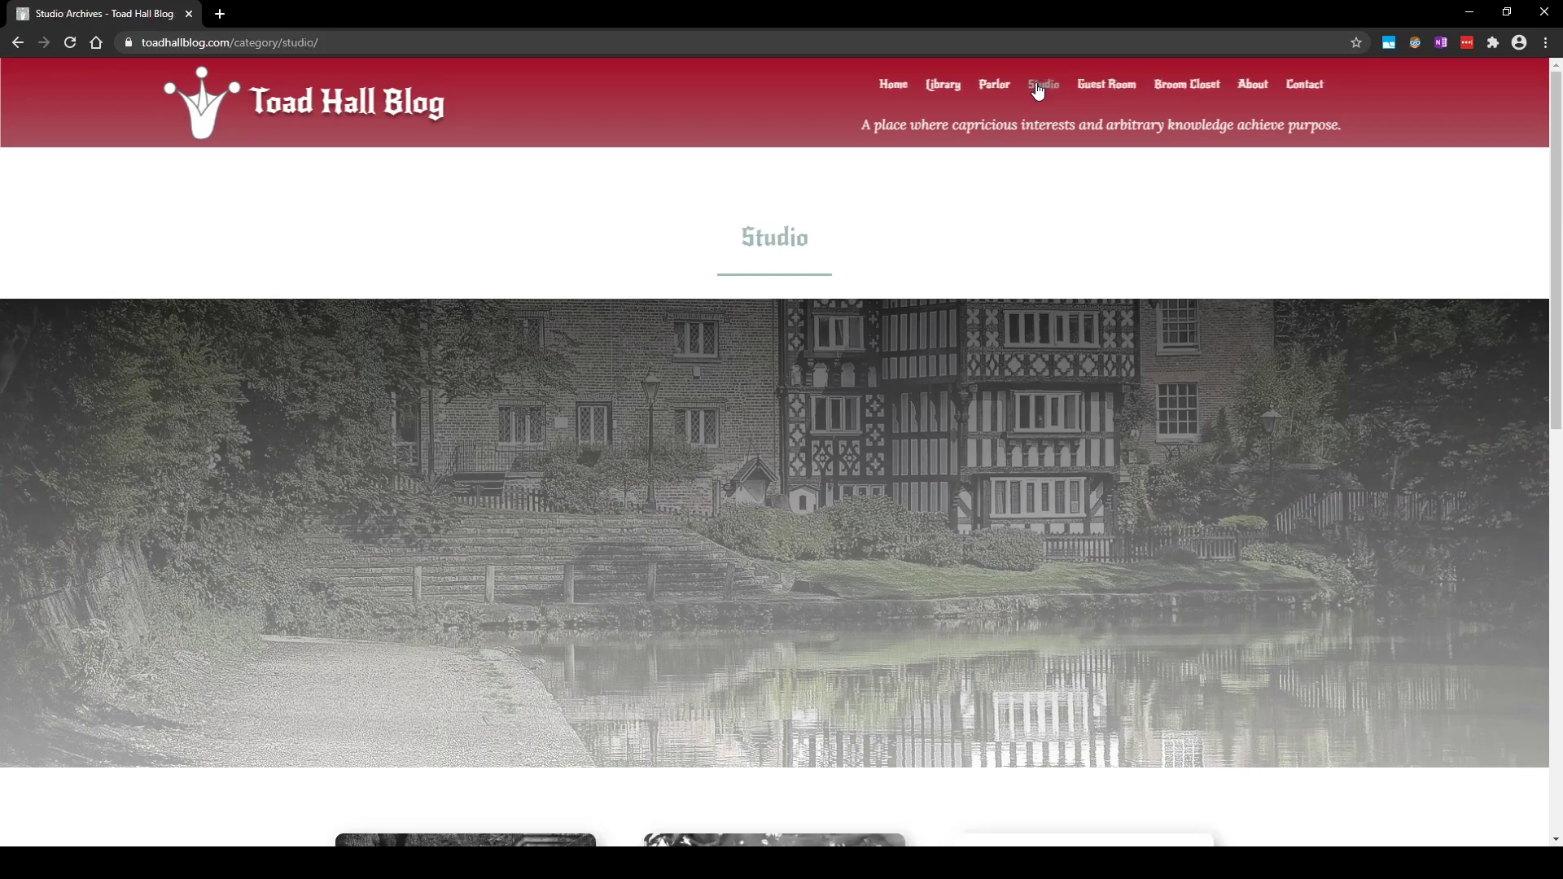
scroll(950, 428, "down", 6)
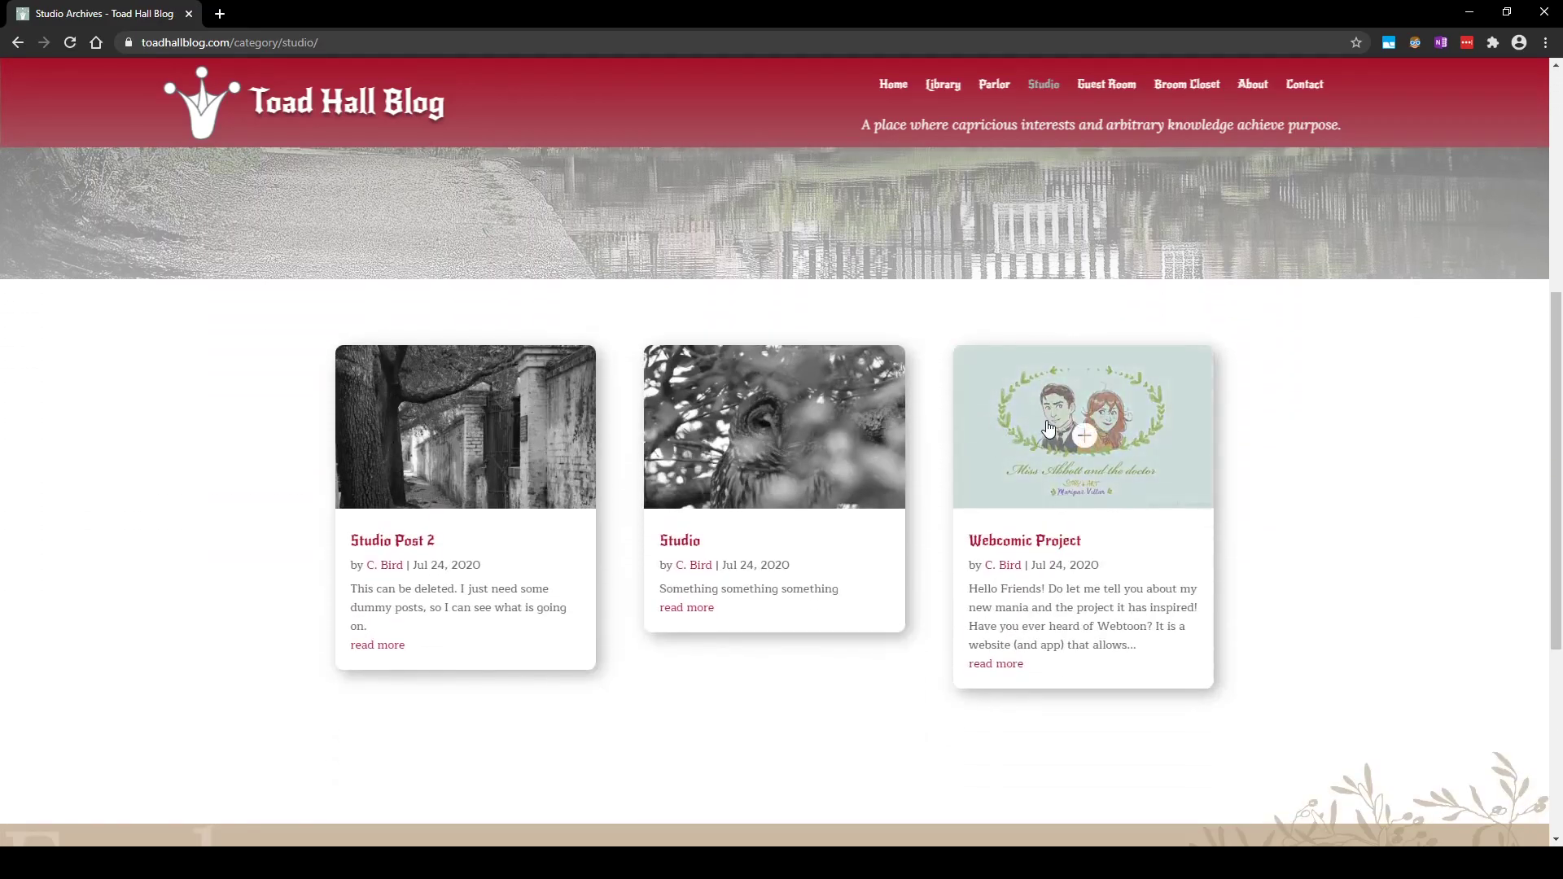
left_click(1048, 429)
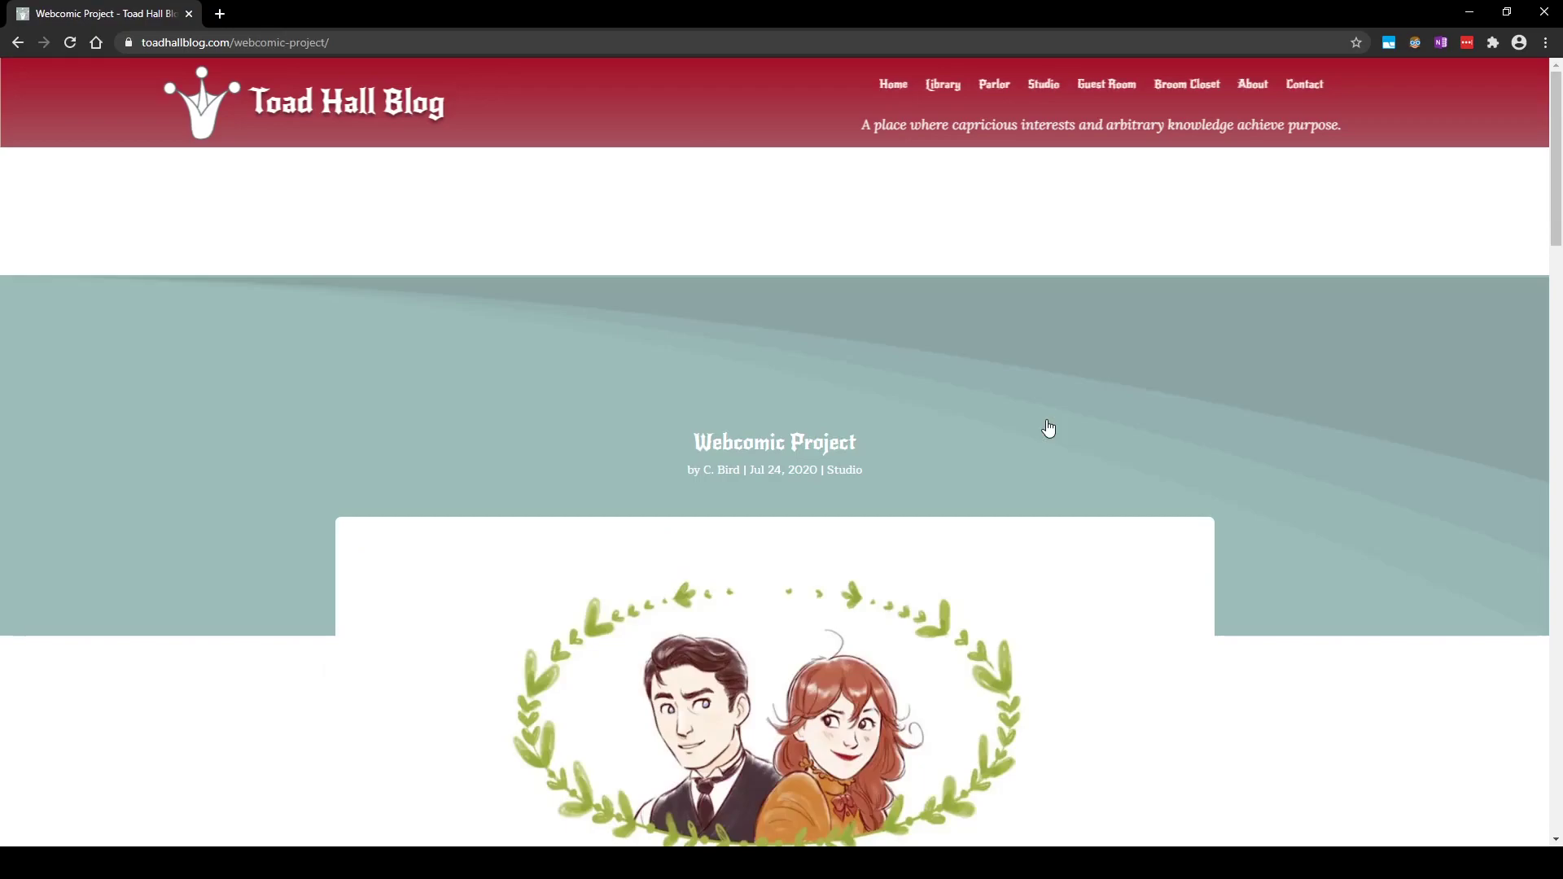
scroll(1039, 452, "down", 5)
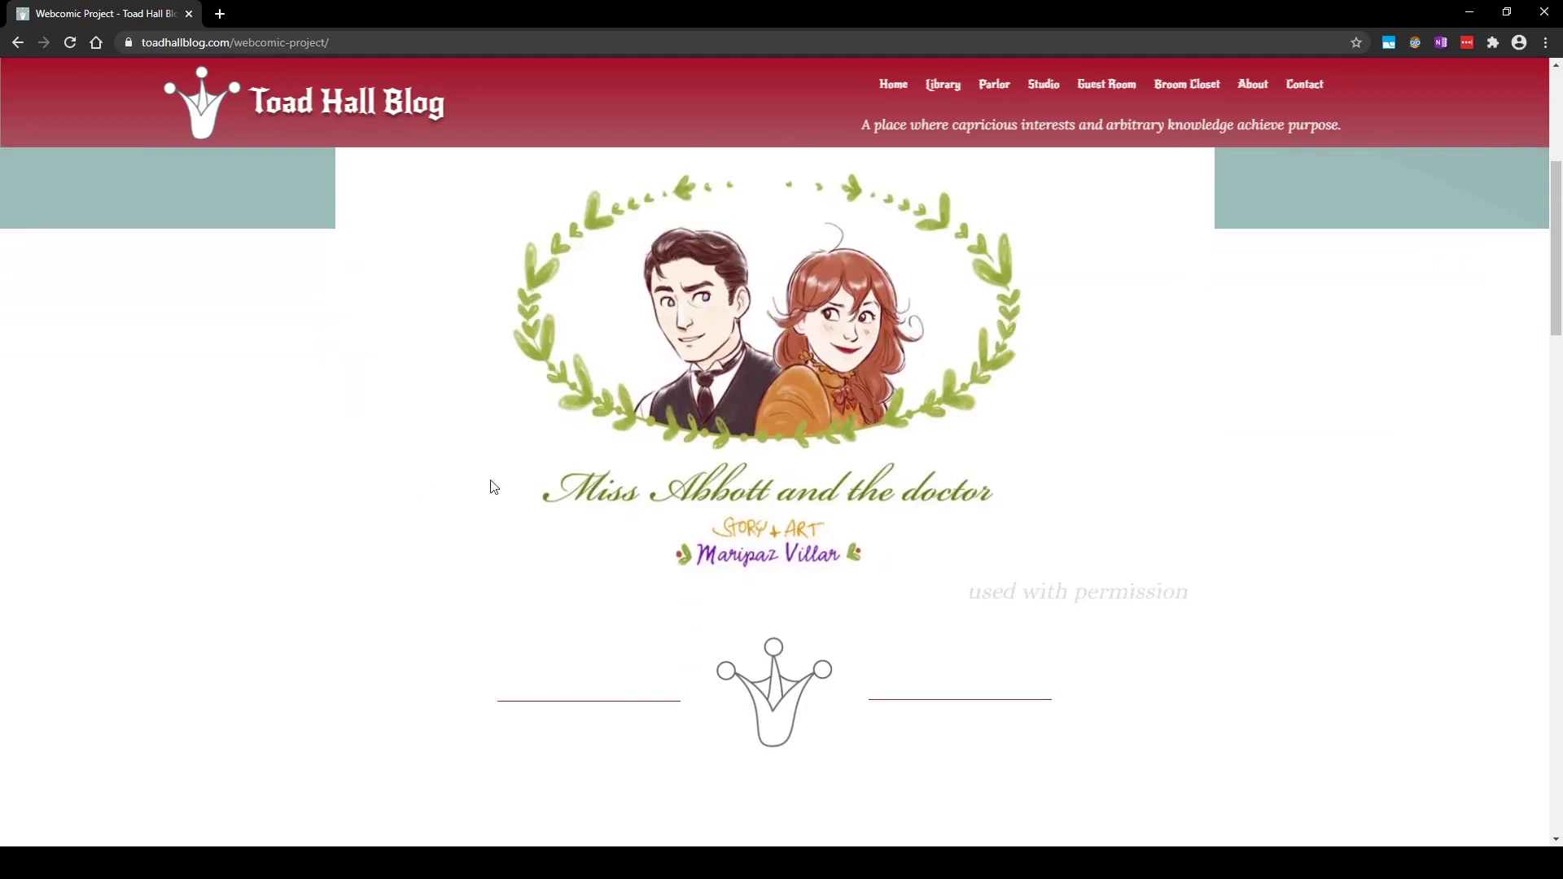
scroll(828, 505, "up", 5)
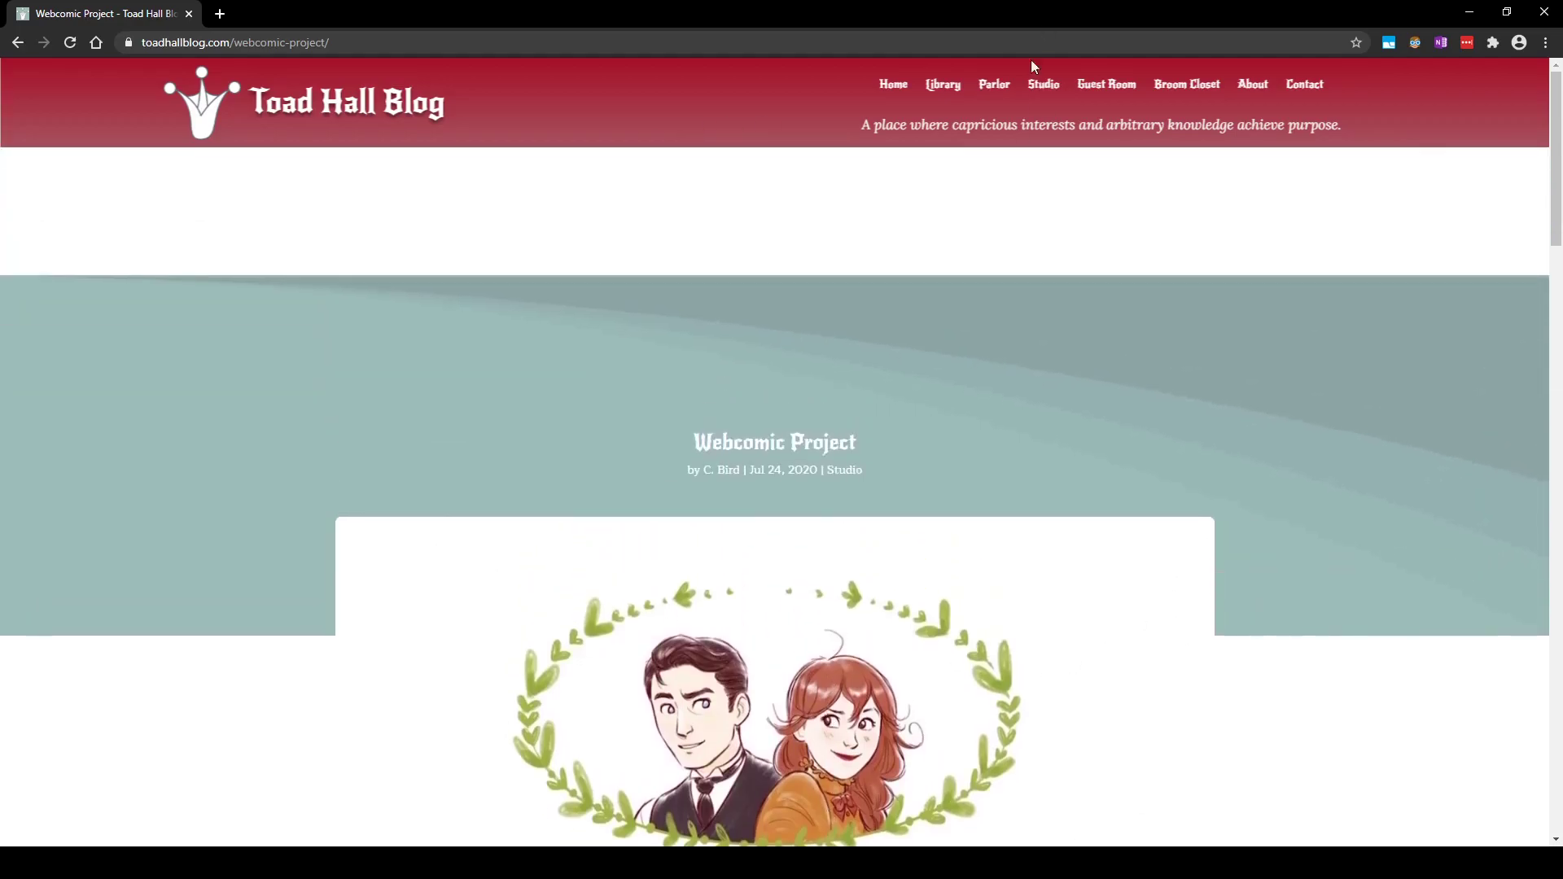
Return to the Studio category and examine the "Studio Post 2" page, including its featured image, text and comment area.
left_click(1043, 83)
scroll(912, 647, "down", 5)
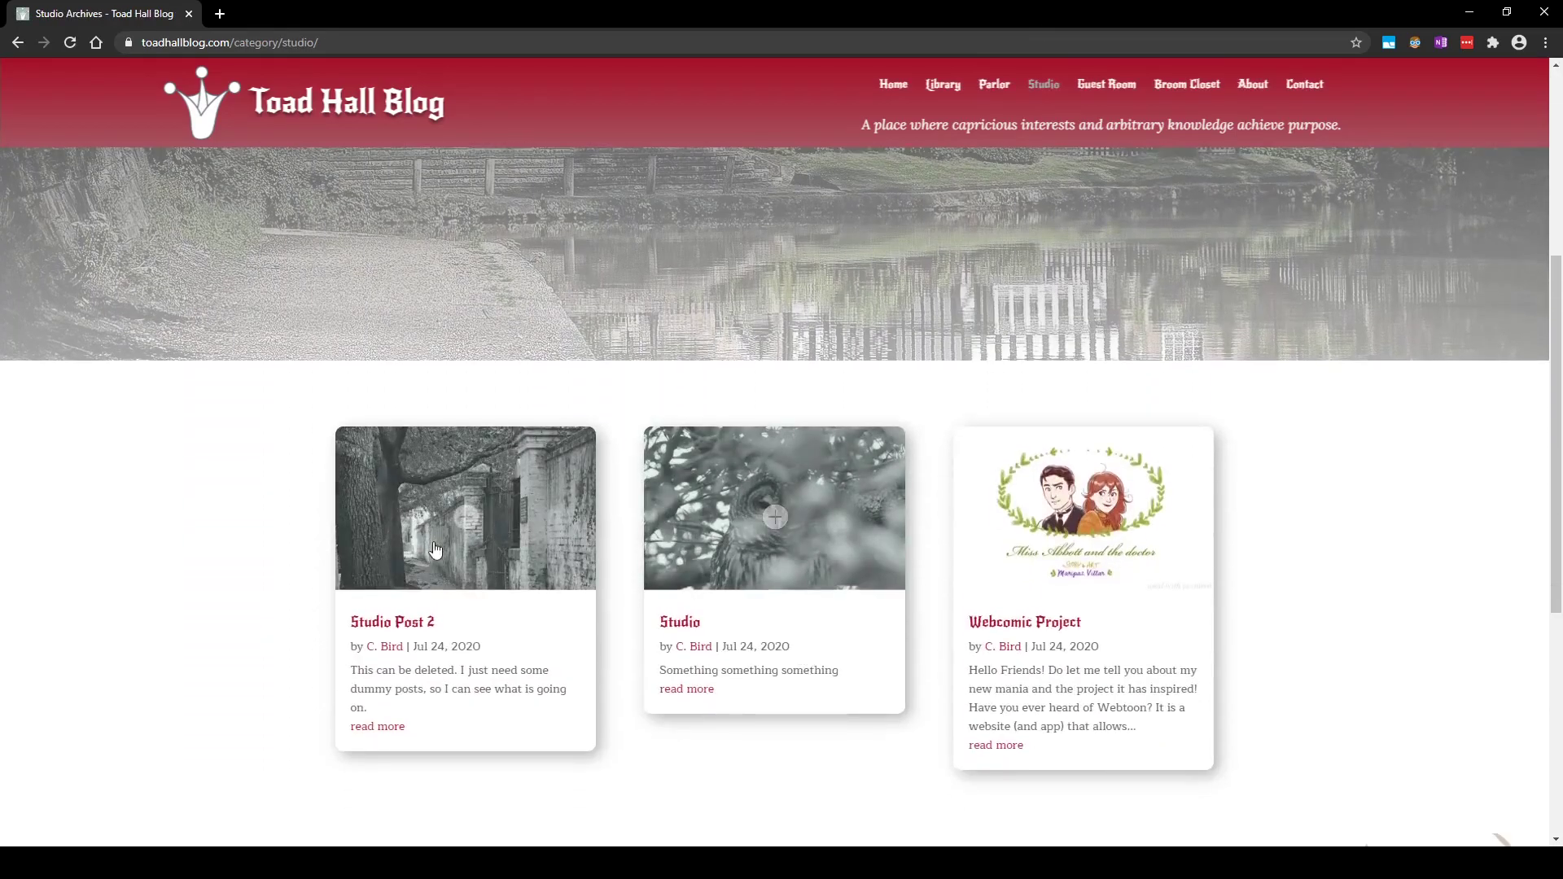
left_click(462, 516)
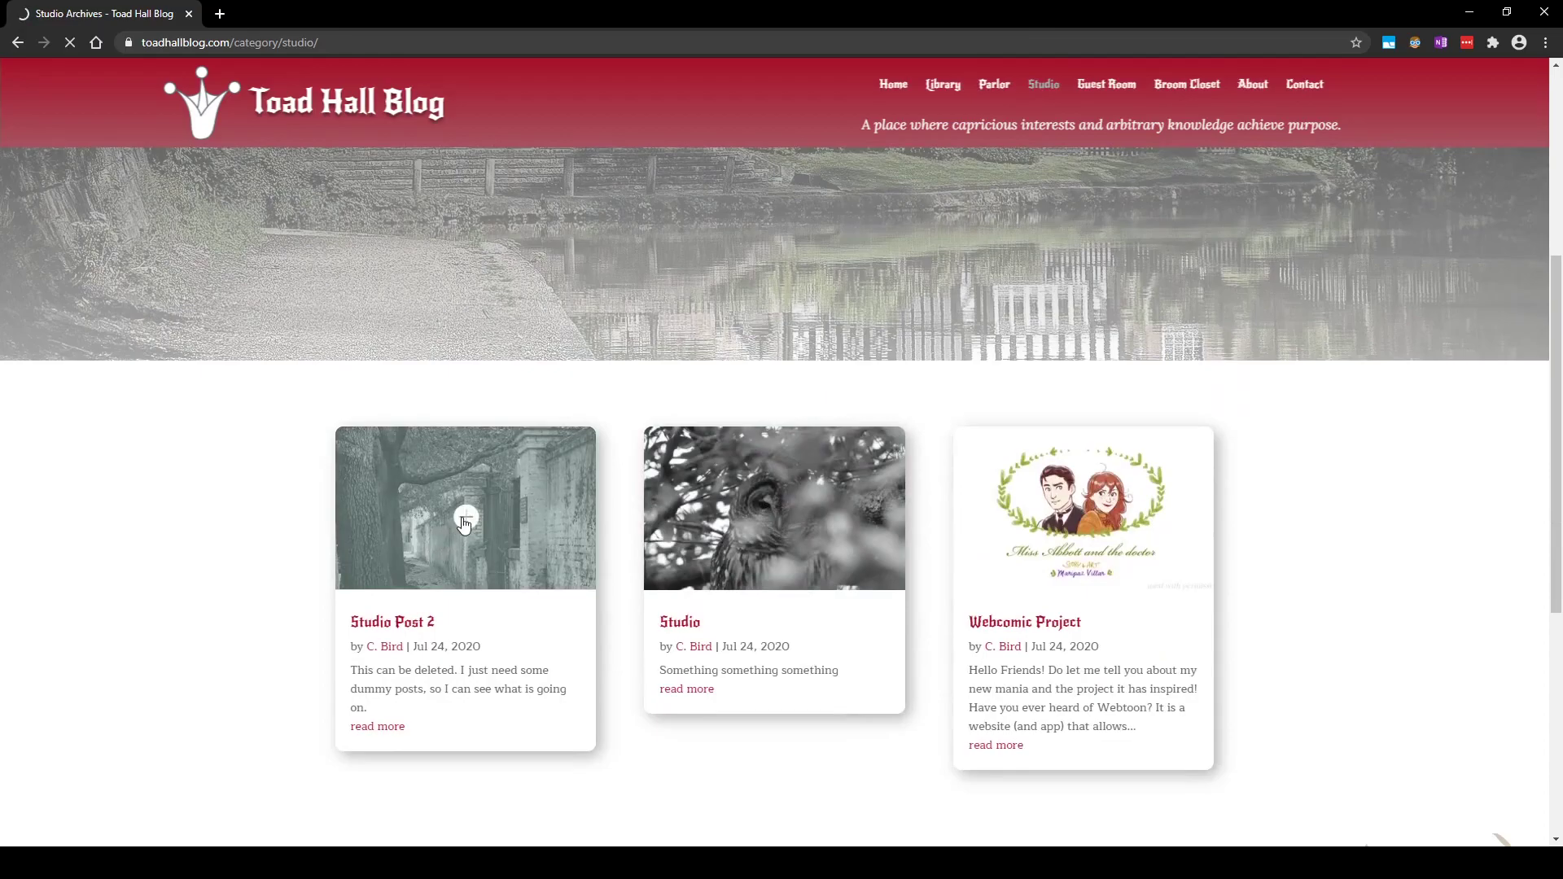
scroll(464, 525, "down", 10)
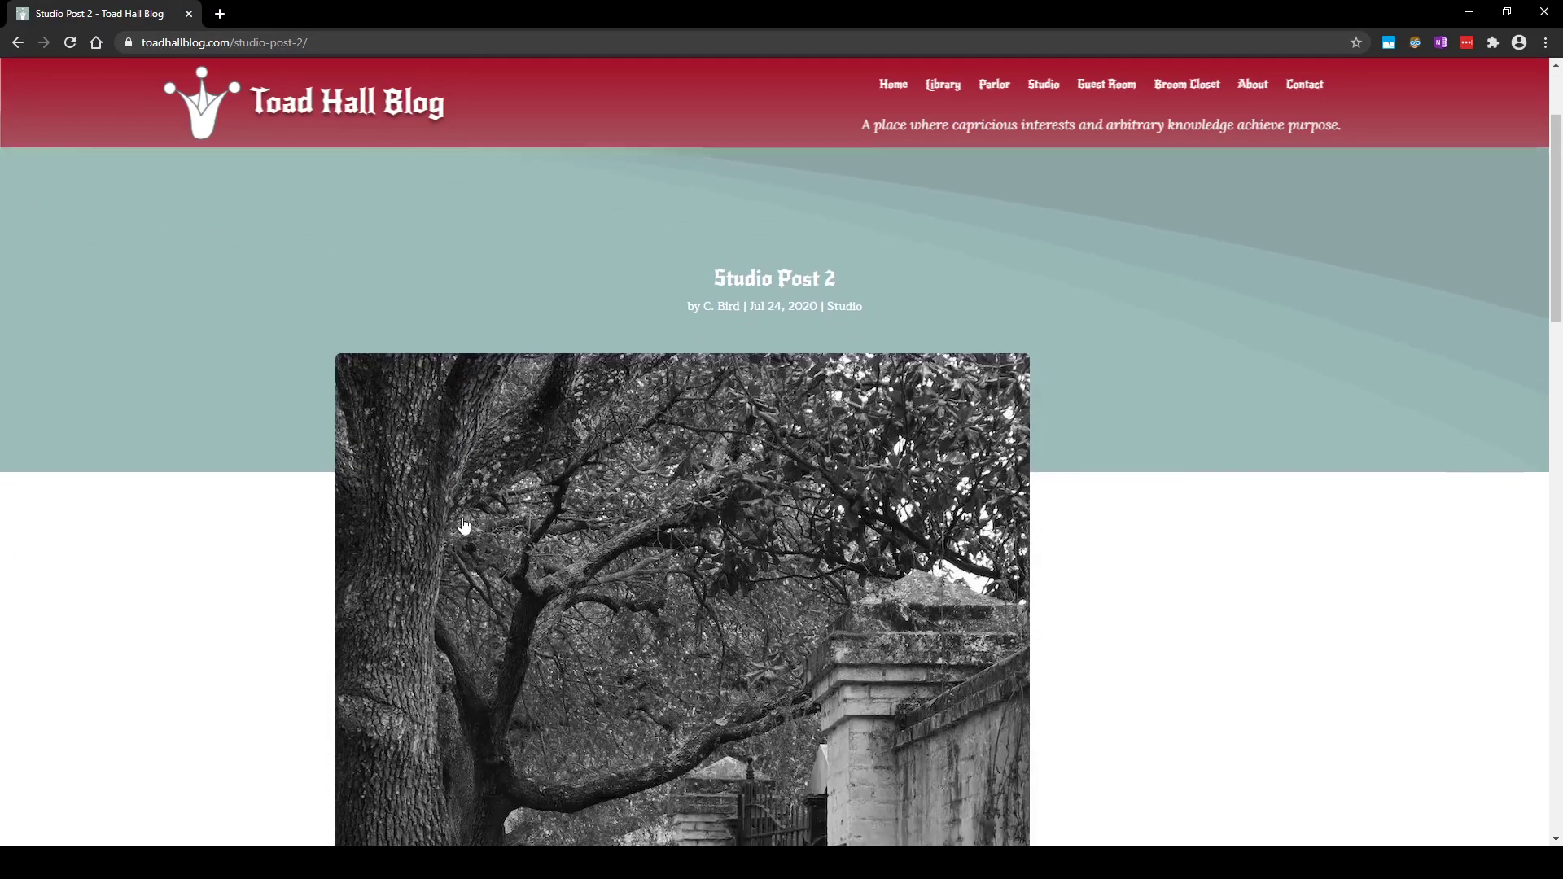
scroll(464, 526, "down", 1)
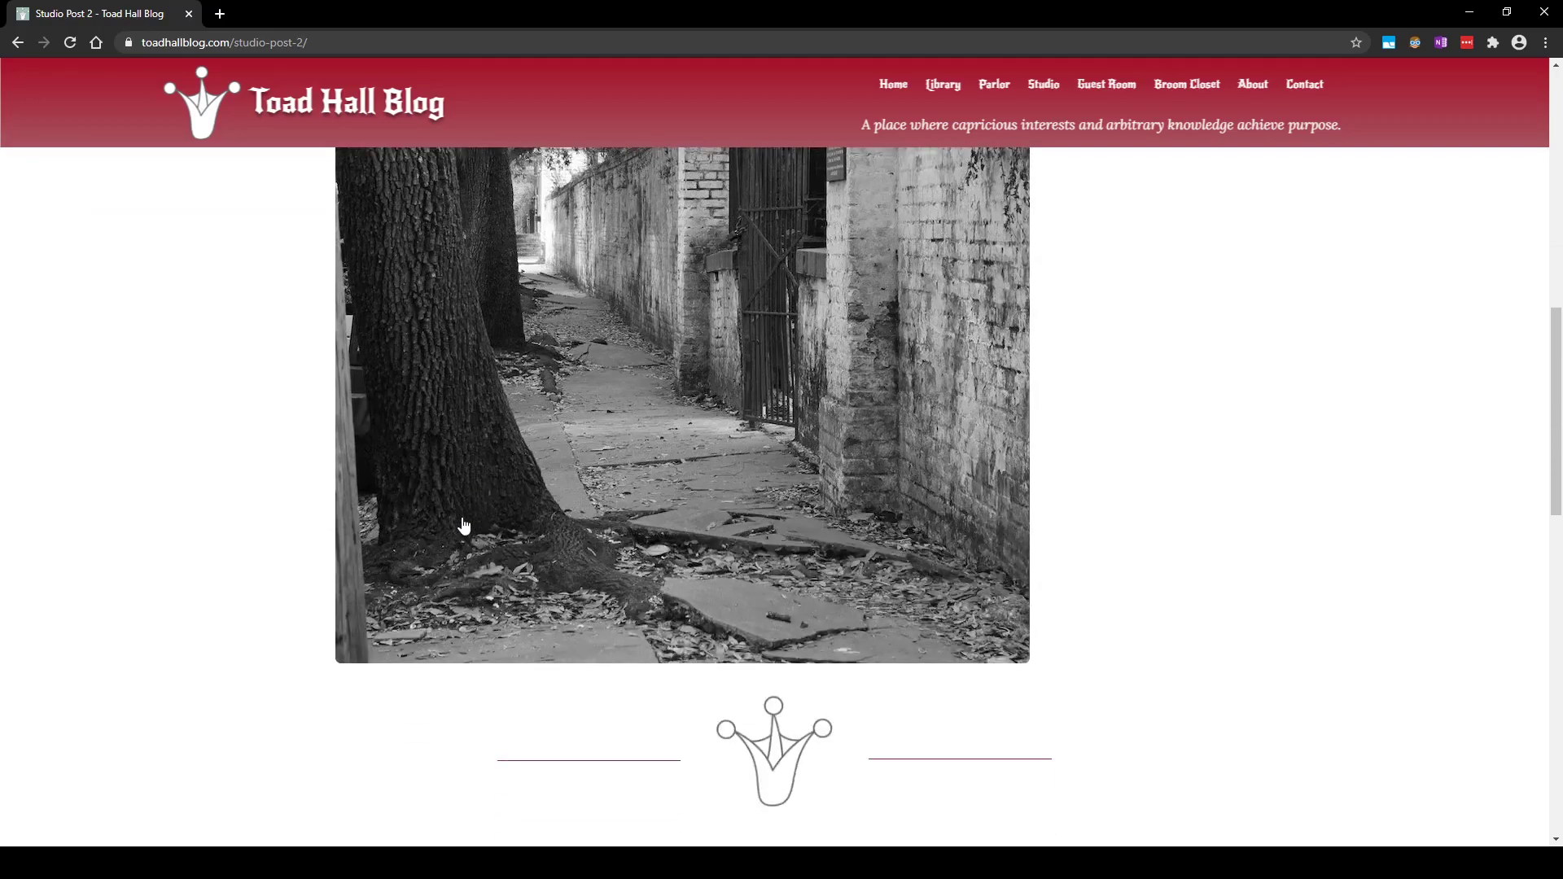
scroll(530, 554, "up", 10)
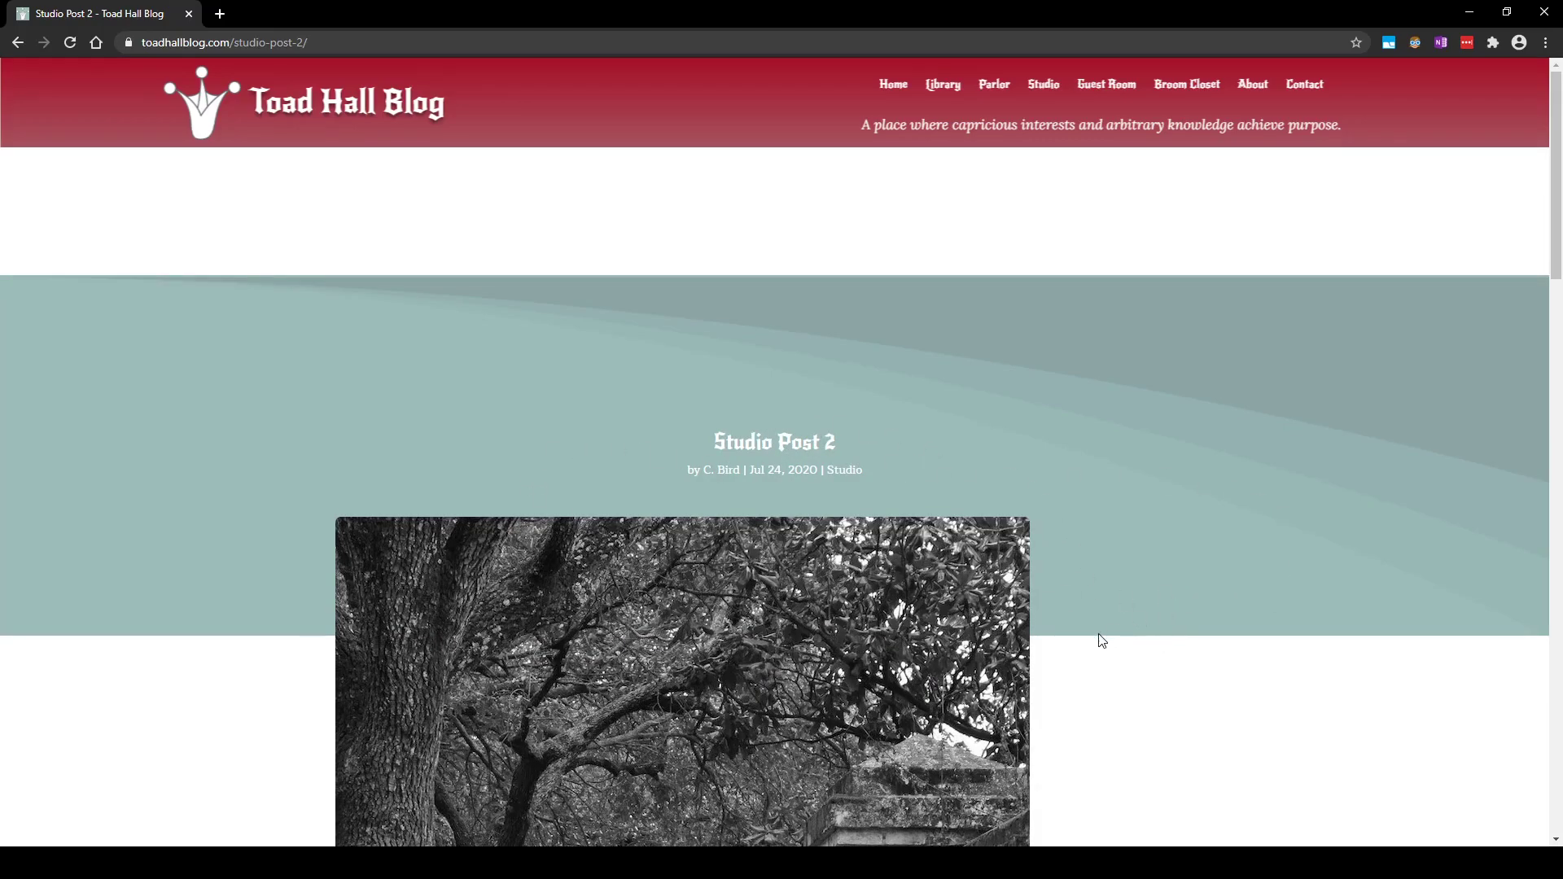
scroll(1099, 640, "down", 4)
scroll(1099, 639, "down", 10)
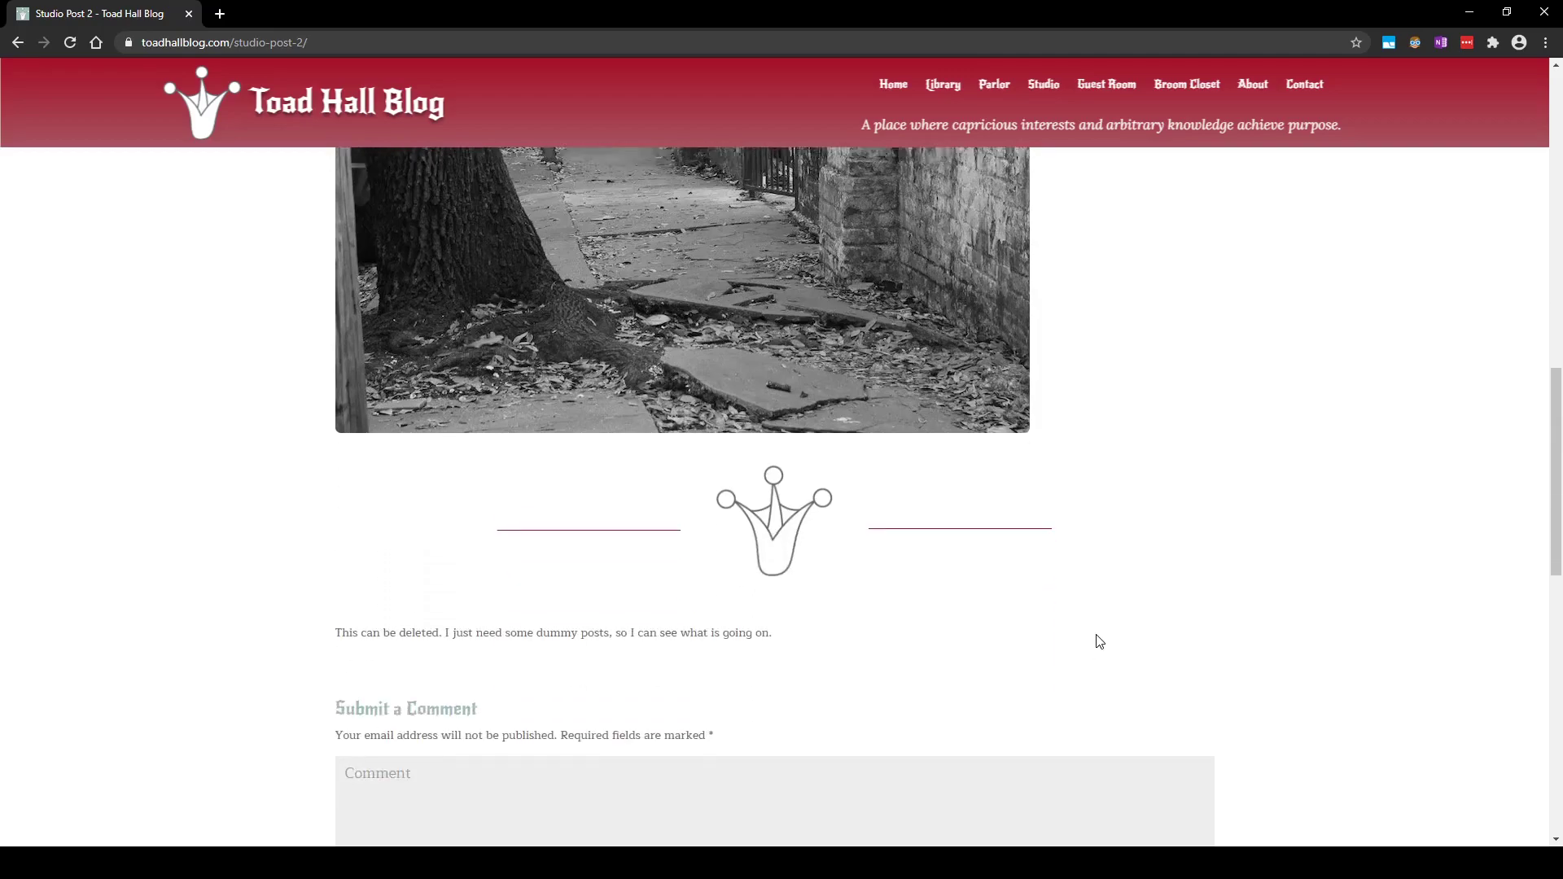
scroll(896, 606, "down", 5)
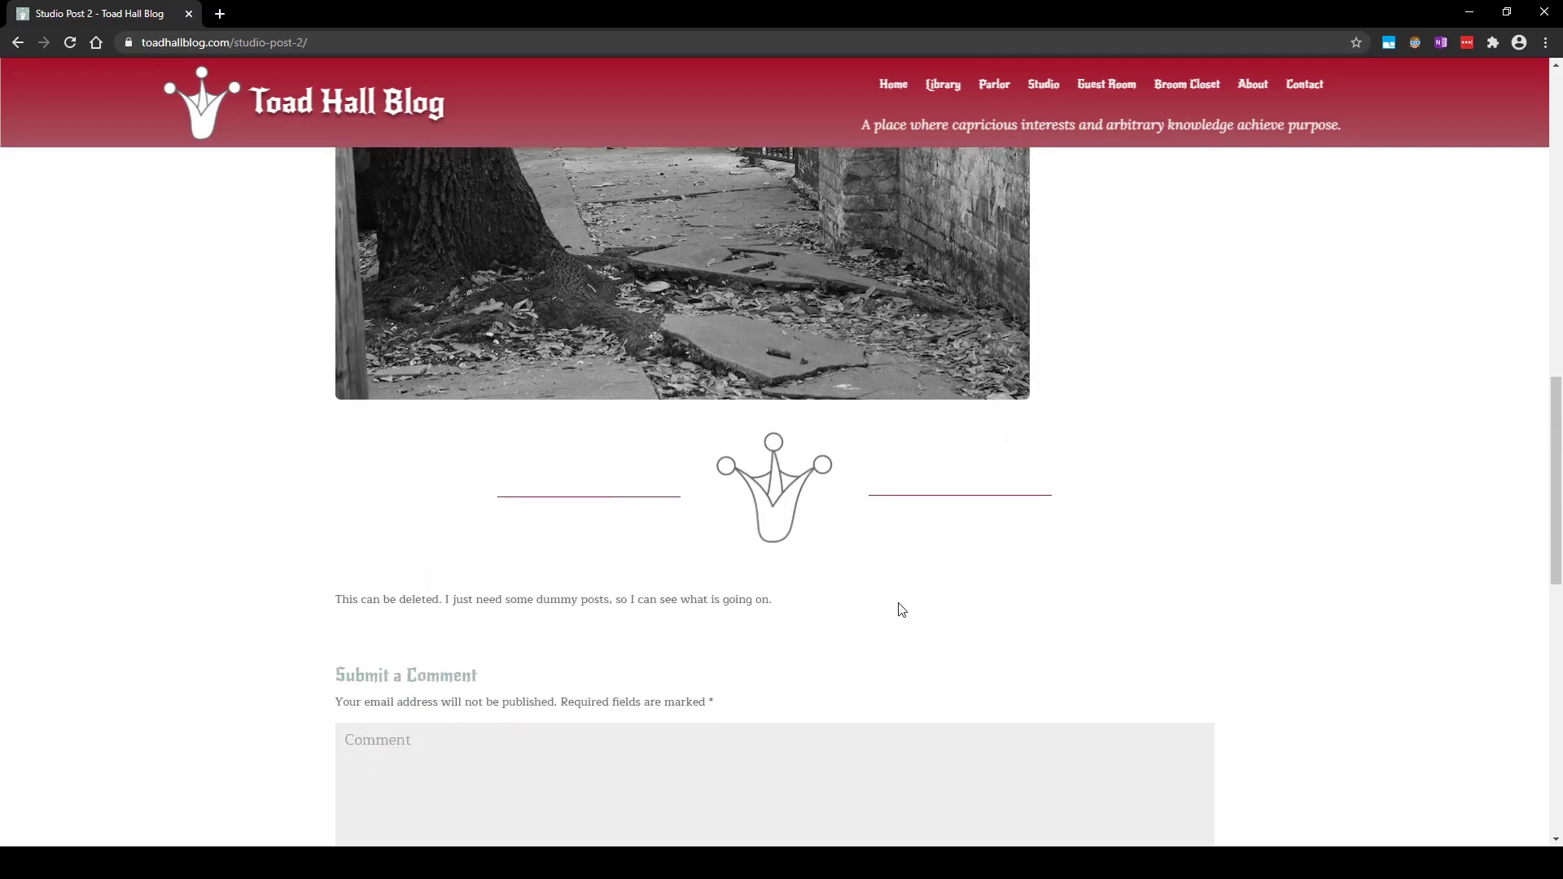
scroll(893, 606, "up", 20)
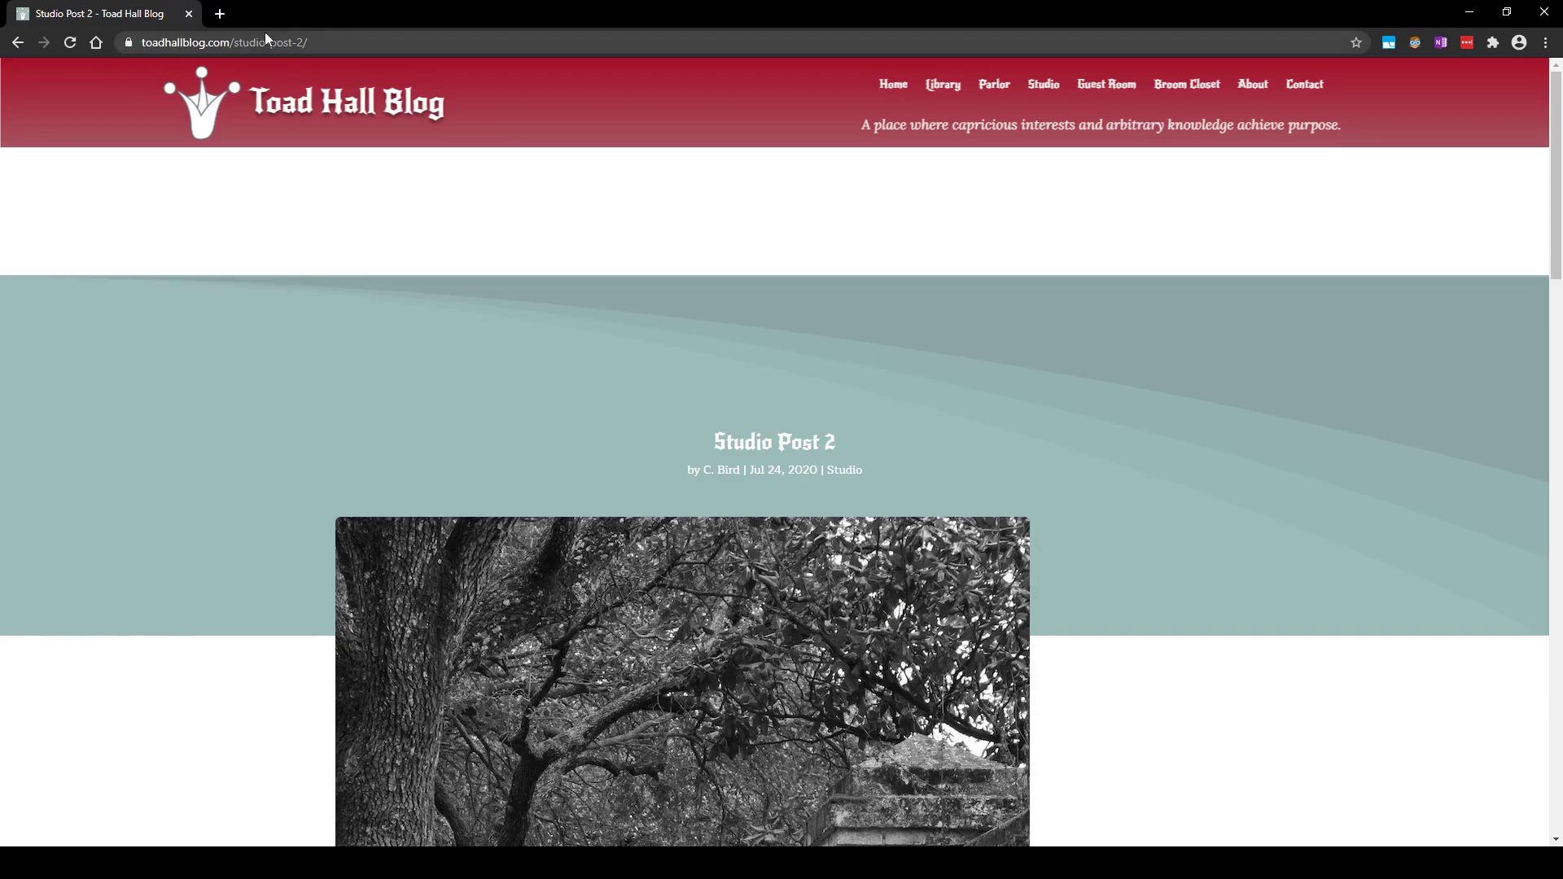
Open the site's WordPress login page, log in with the account username and password, and decline saving the credentials to LastPass.
left_click(332, 41)
left_click_drag(345, 43, 271, 46)
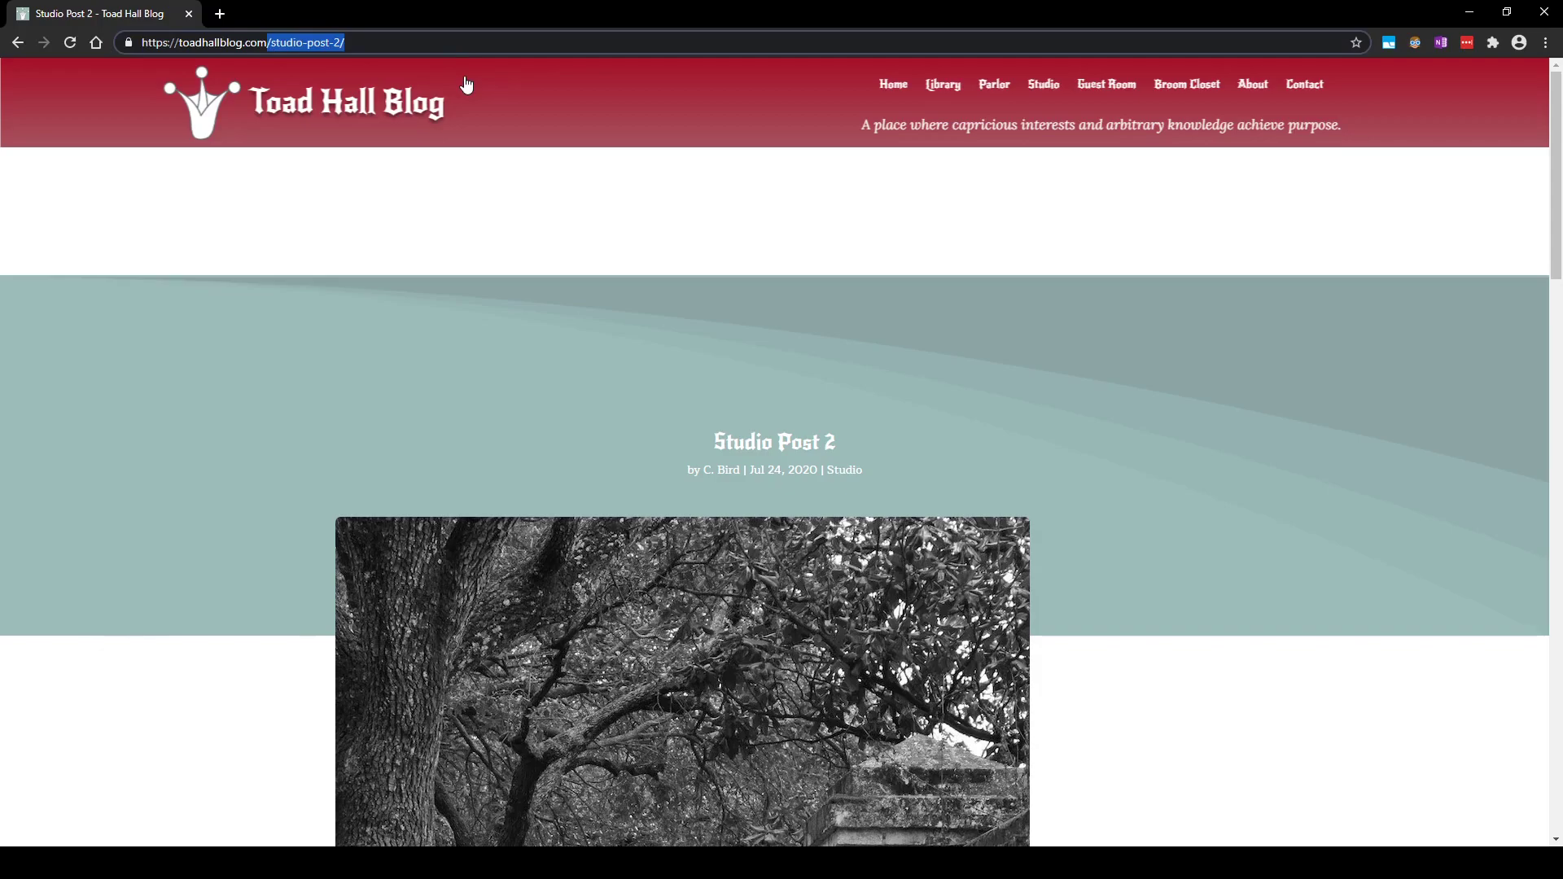
key("BackSpace")
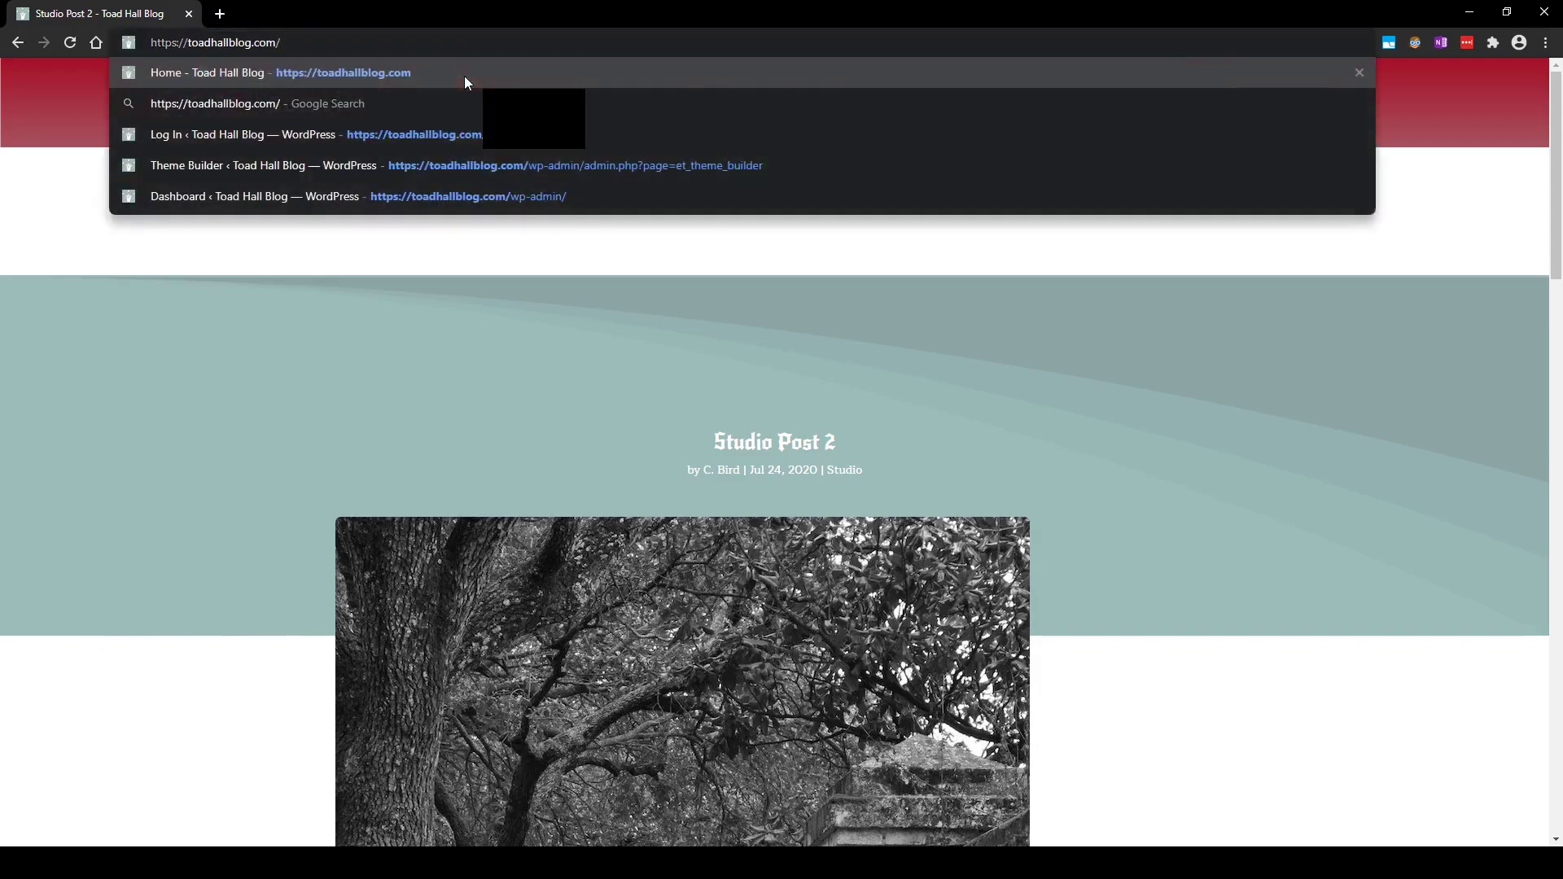
left_click(451, 136)
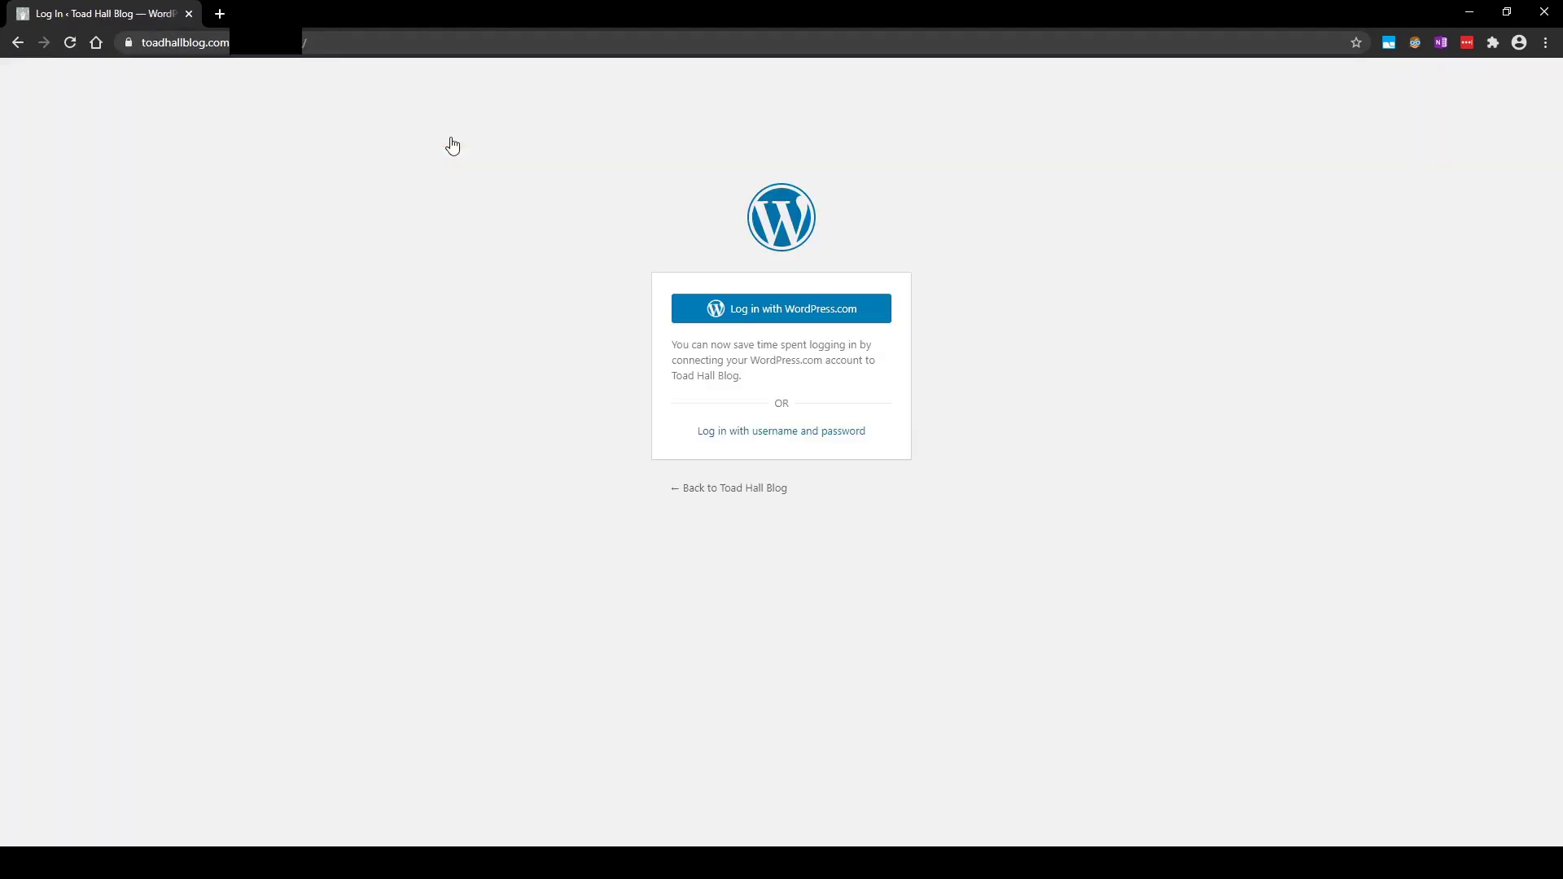
left_click(750, 431)
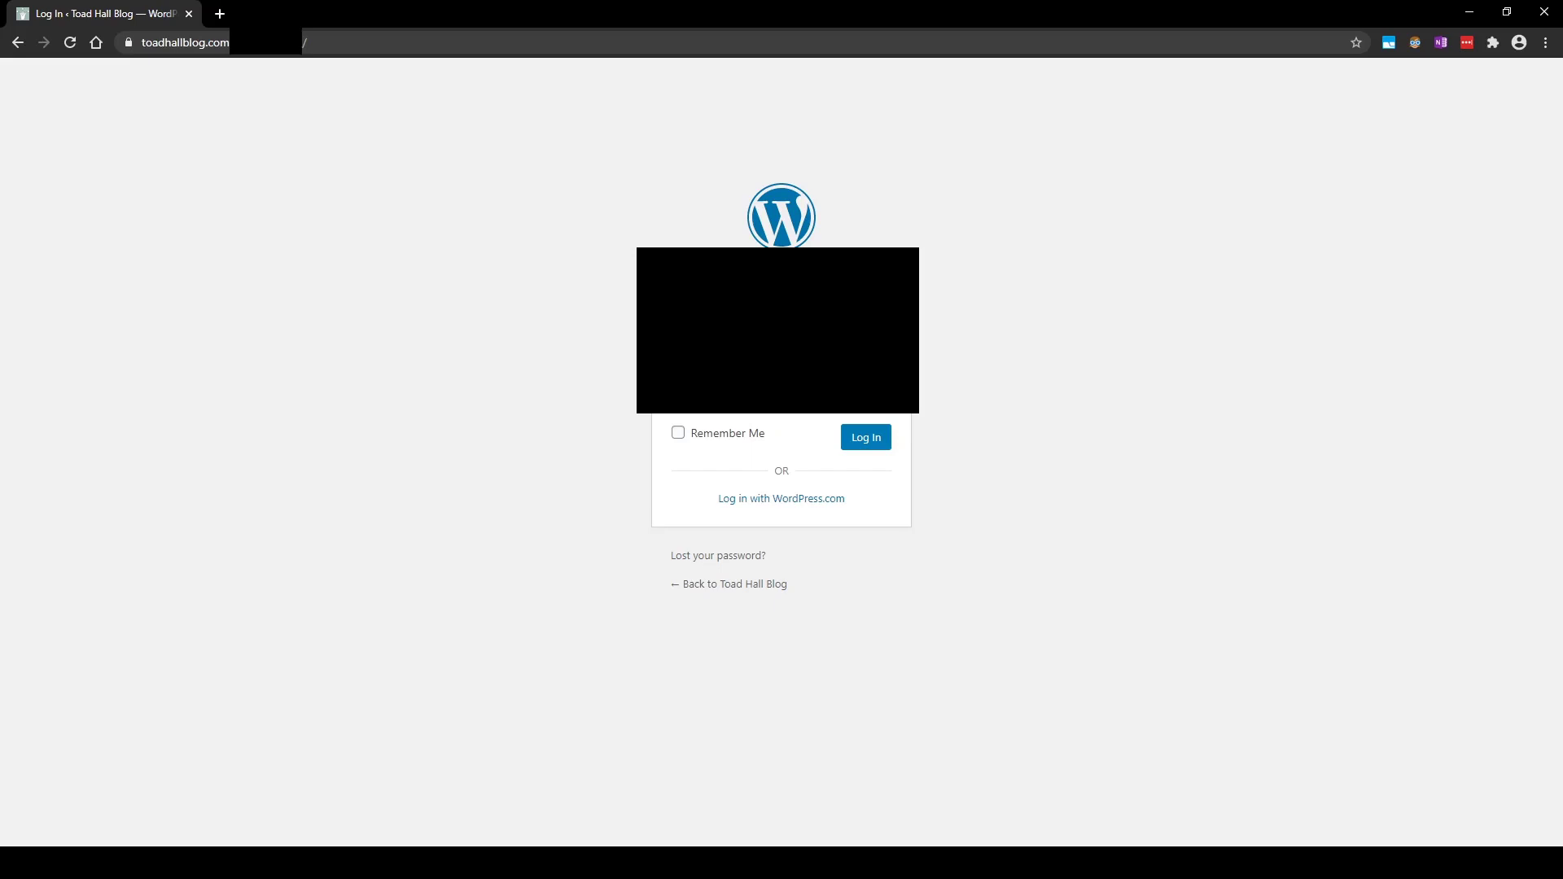
key("Return")
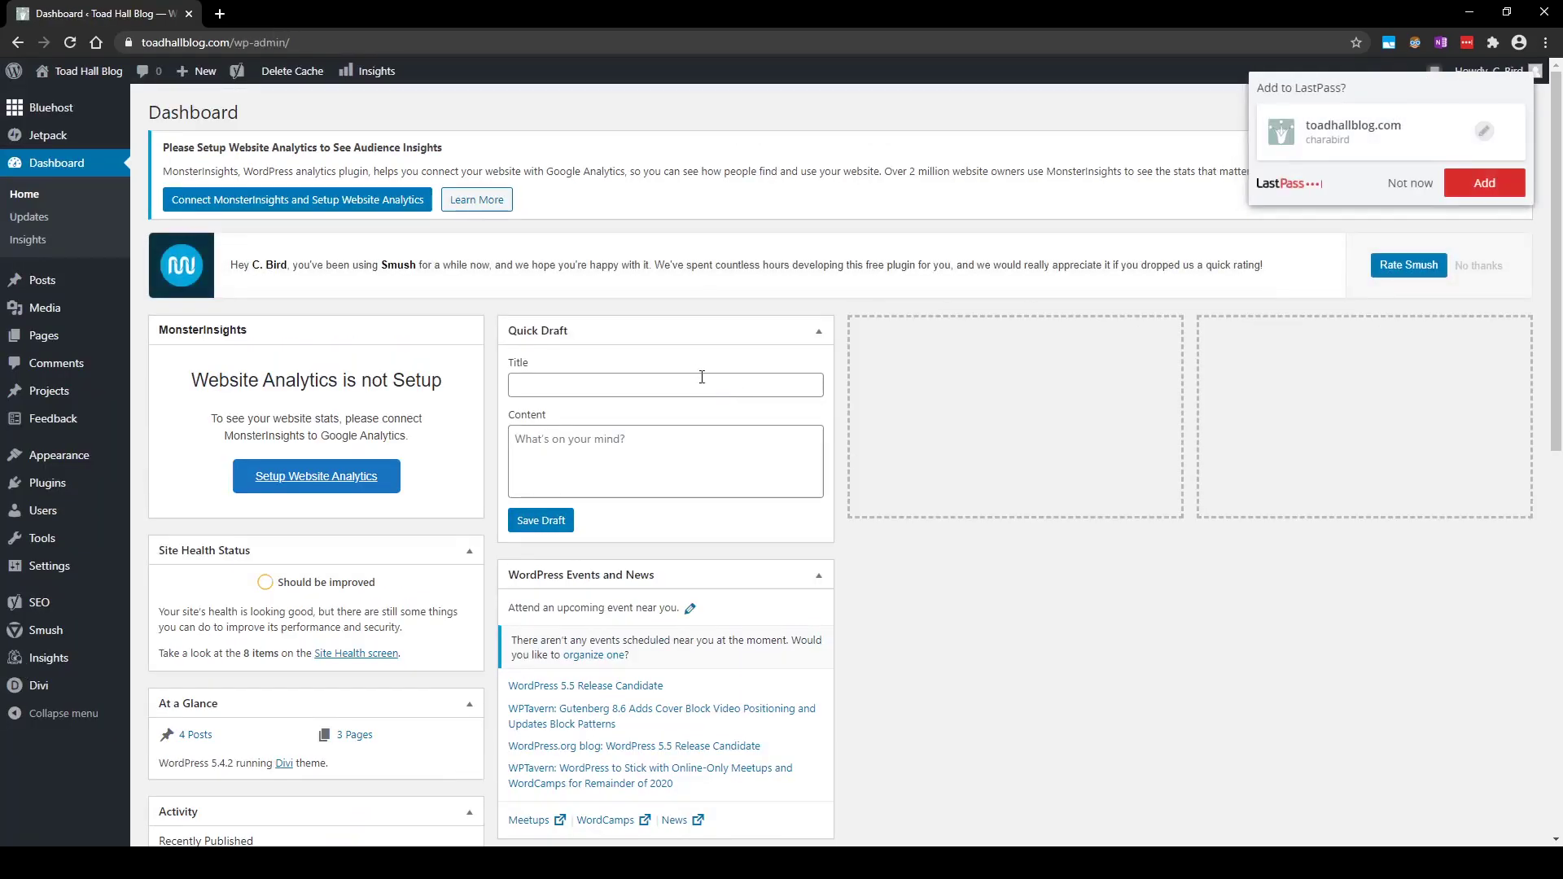
left_click(1410, 182)
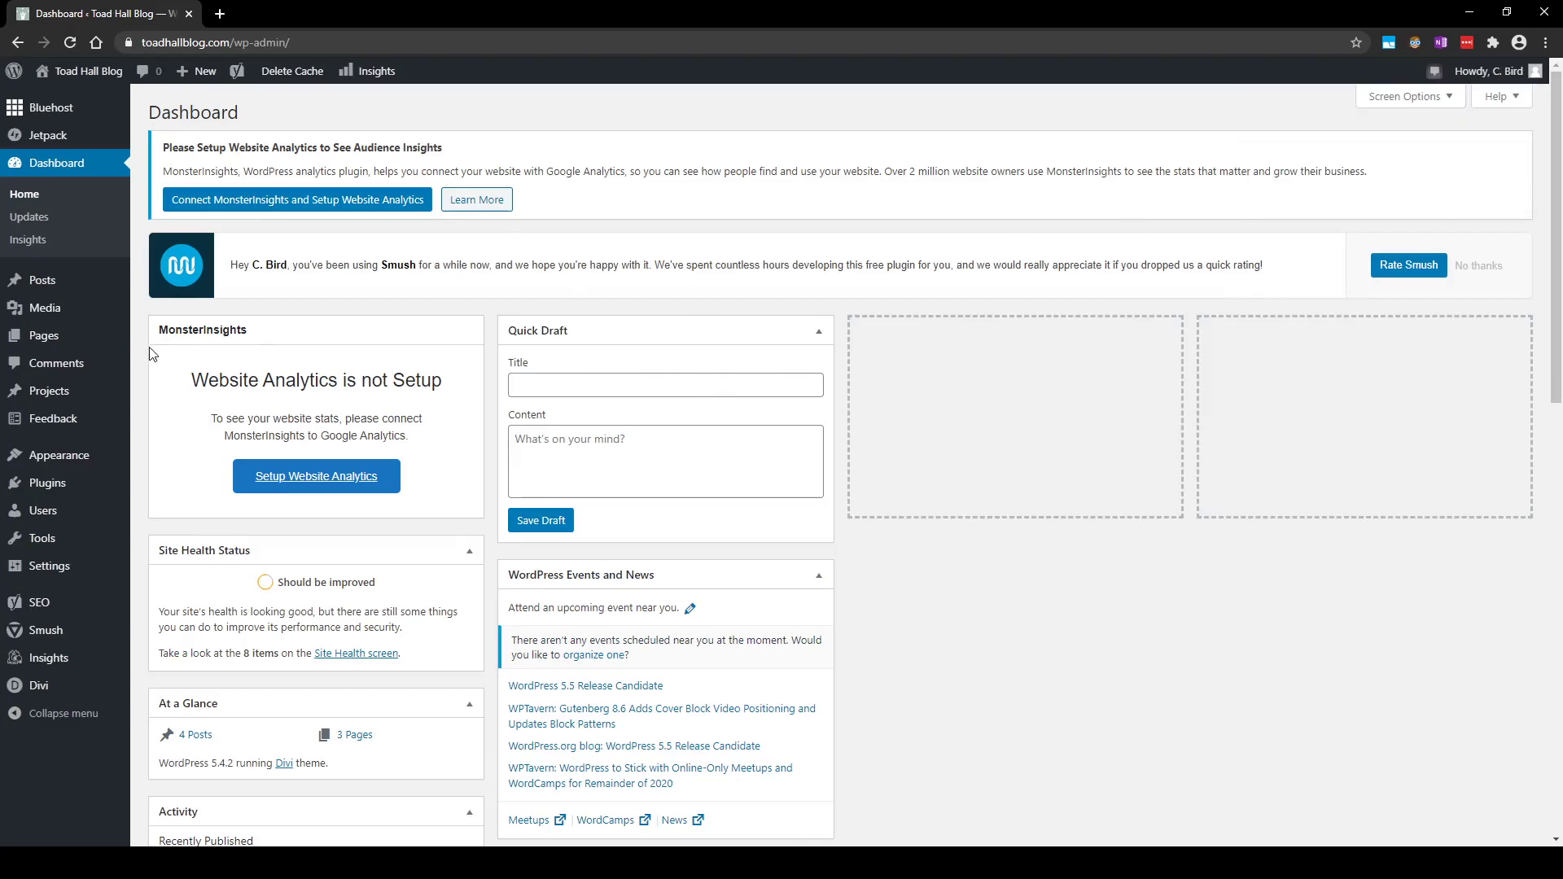
Move the dummy posts "Studio Post 2" and "Studio" from the list of all posts to the trash.
left_click(49, 285)
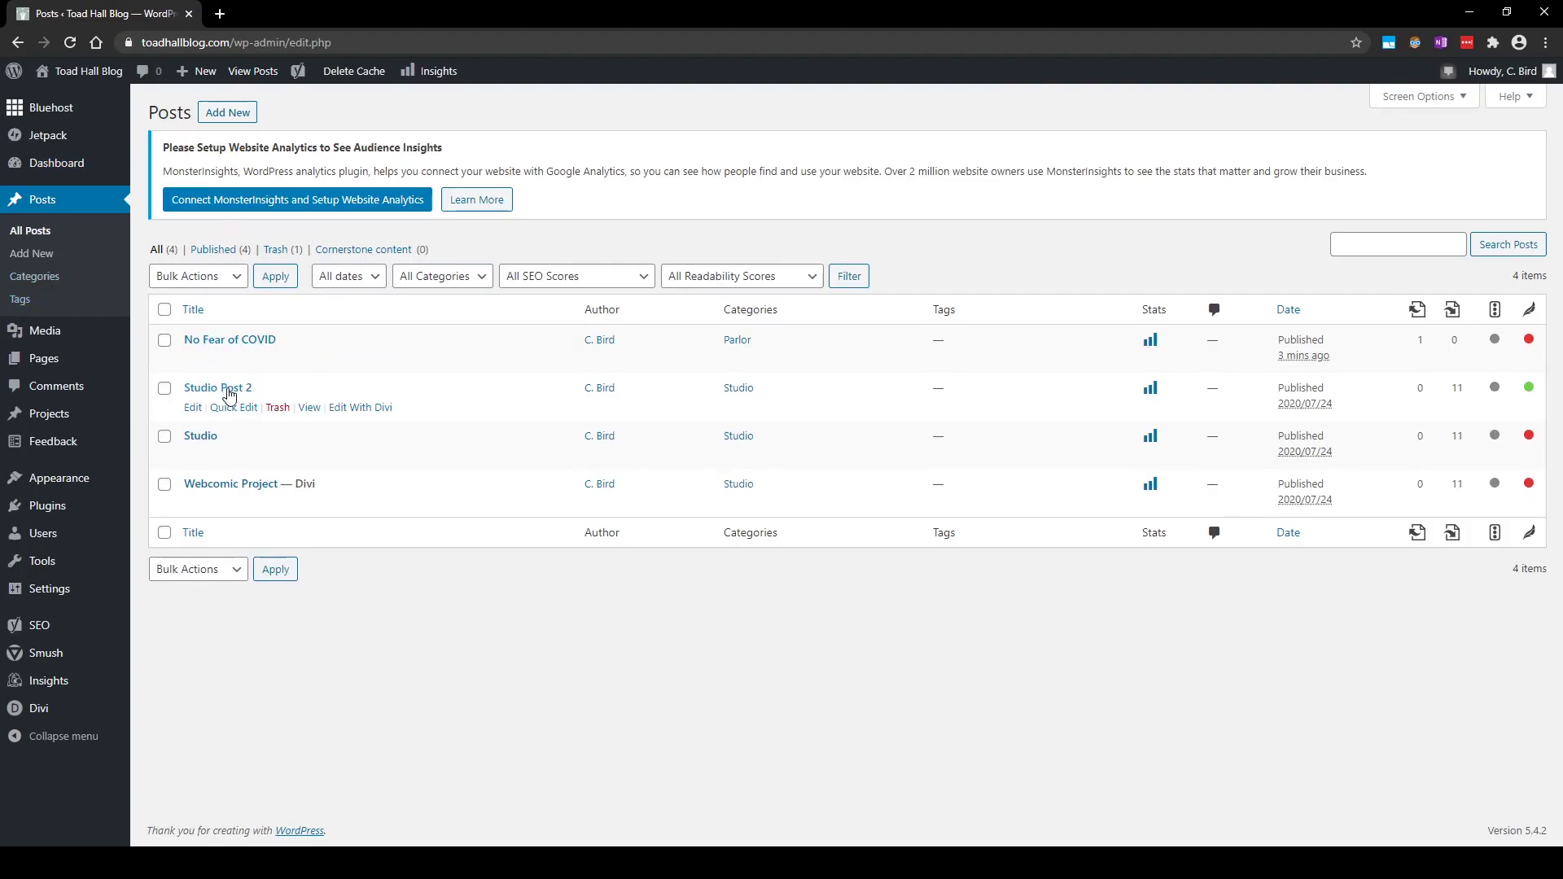
left_click(278, 408)
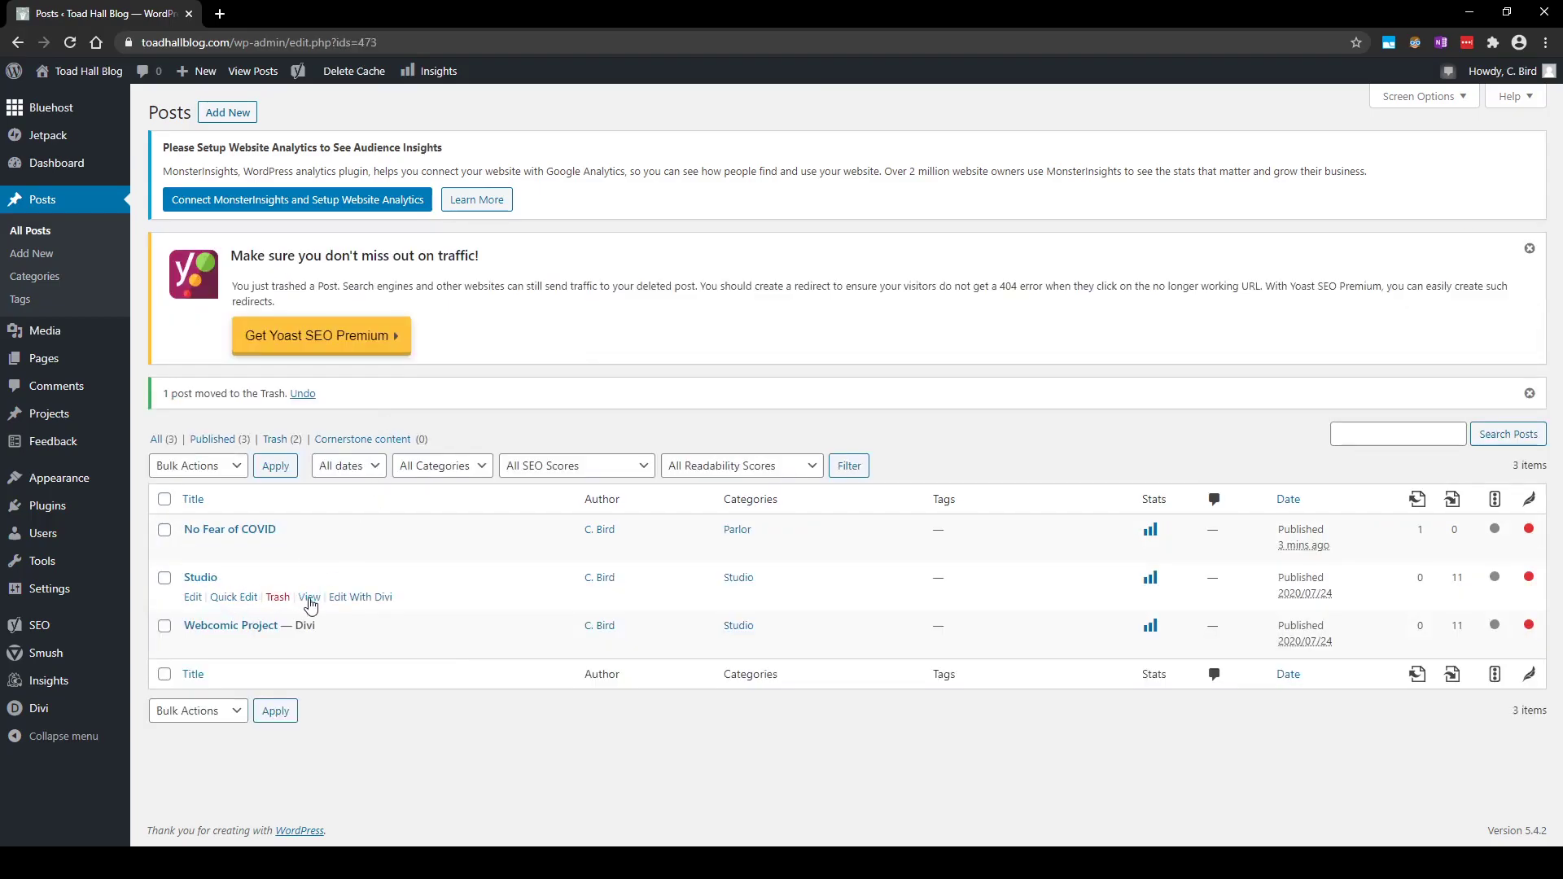
left_click(278, 599)
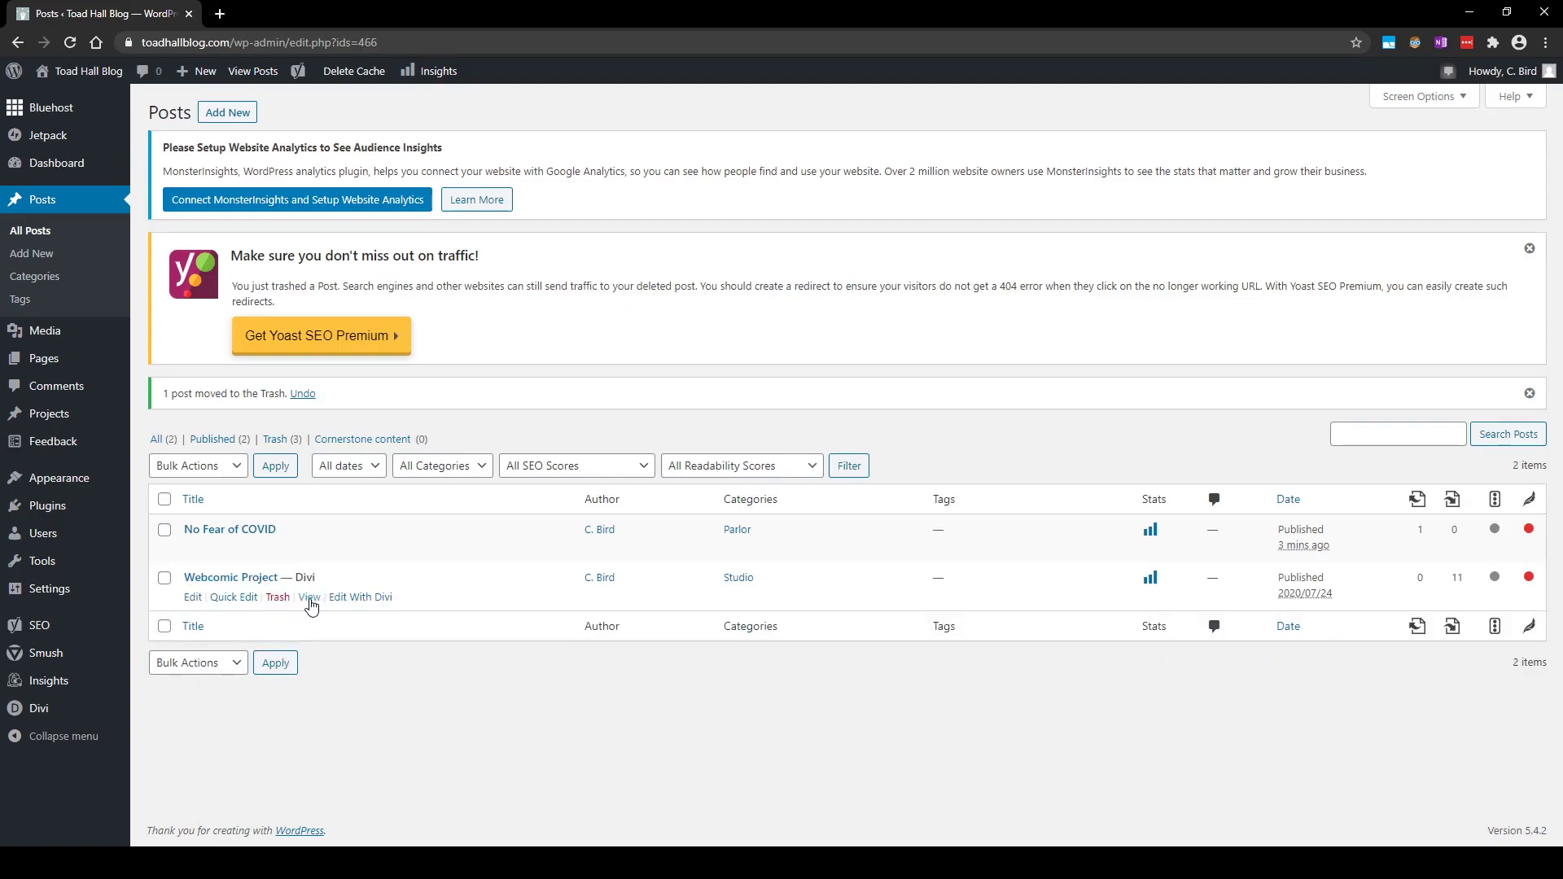
Open the "Webcomic Project" post for editing, switch it from the Divi Builder to the default editor, and review its content.
left_click(193, 599)
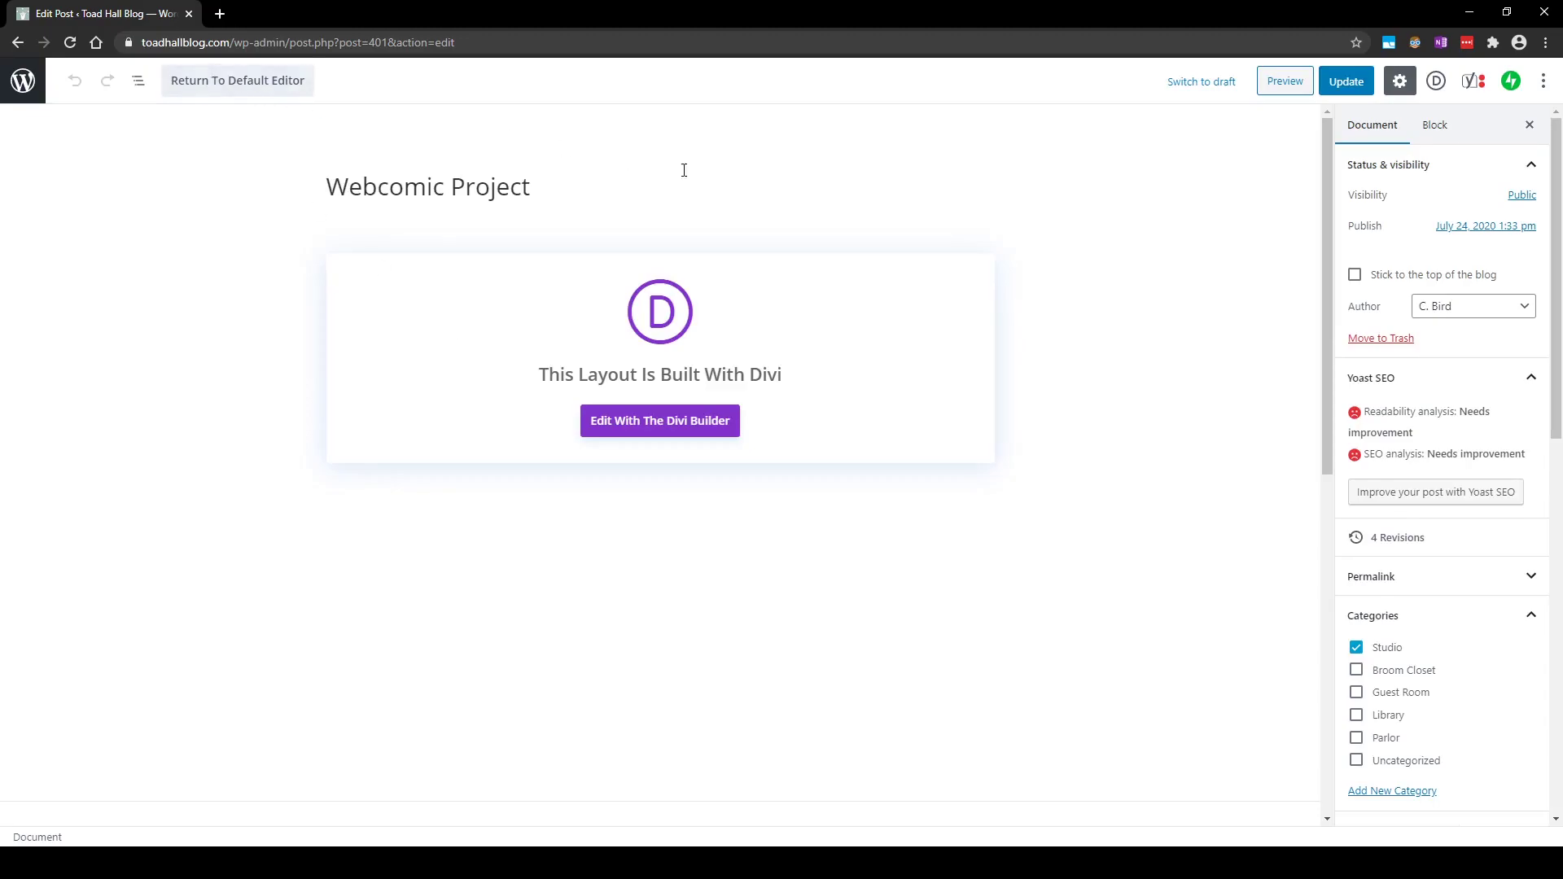
left_click(256, 88)
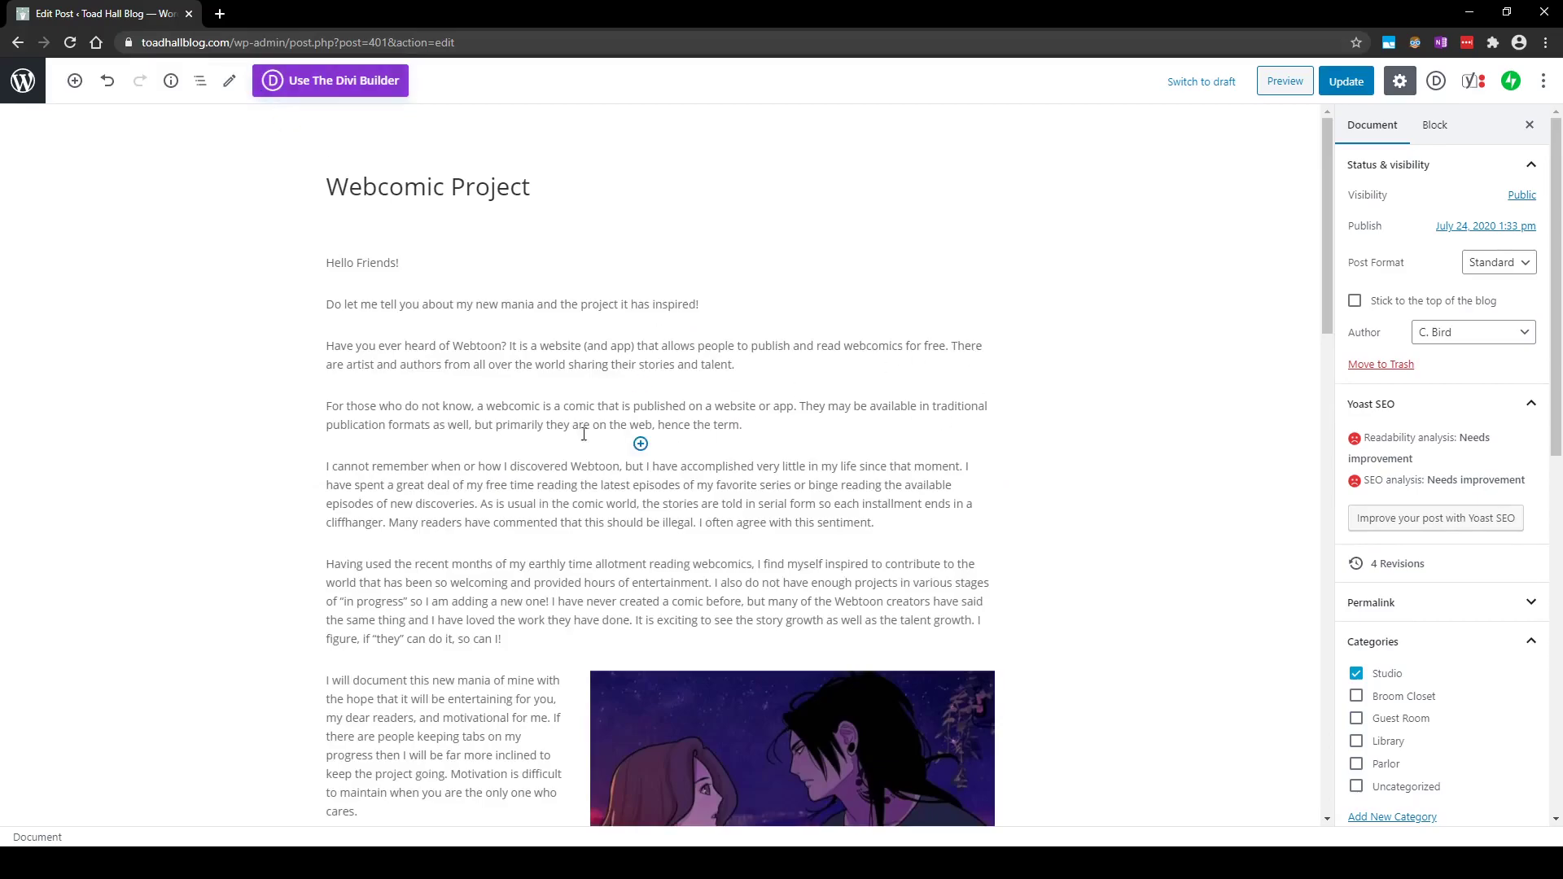
scroll(384, 305, "down", 8)
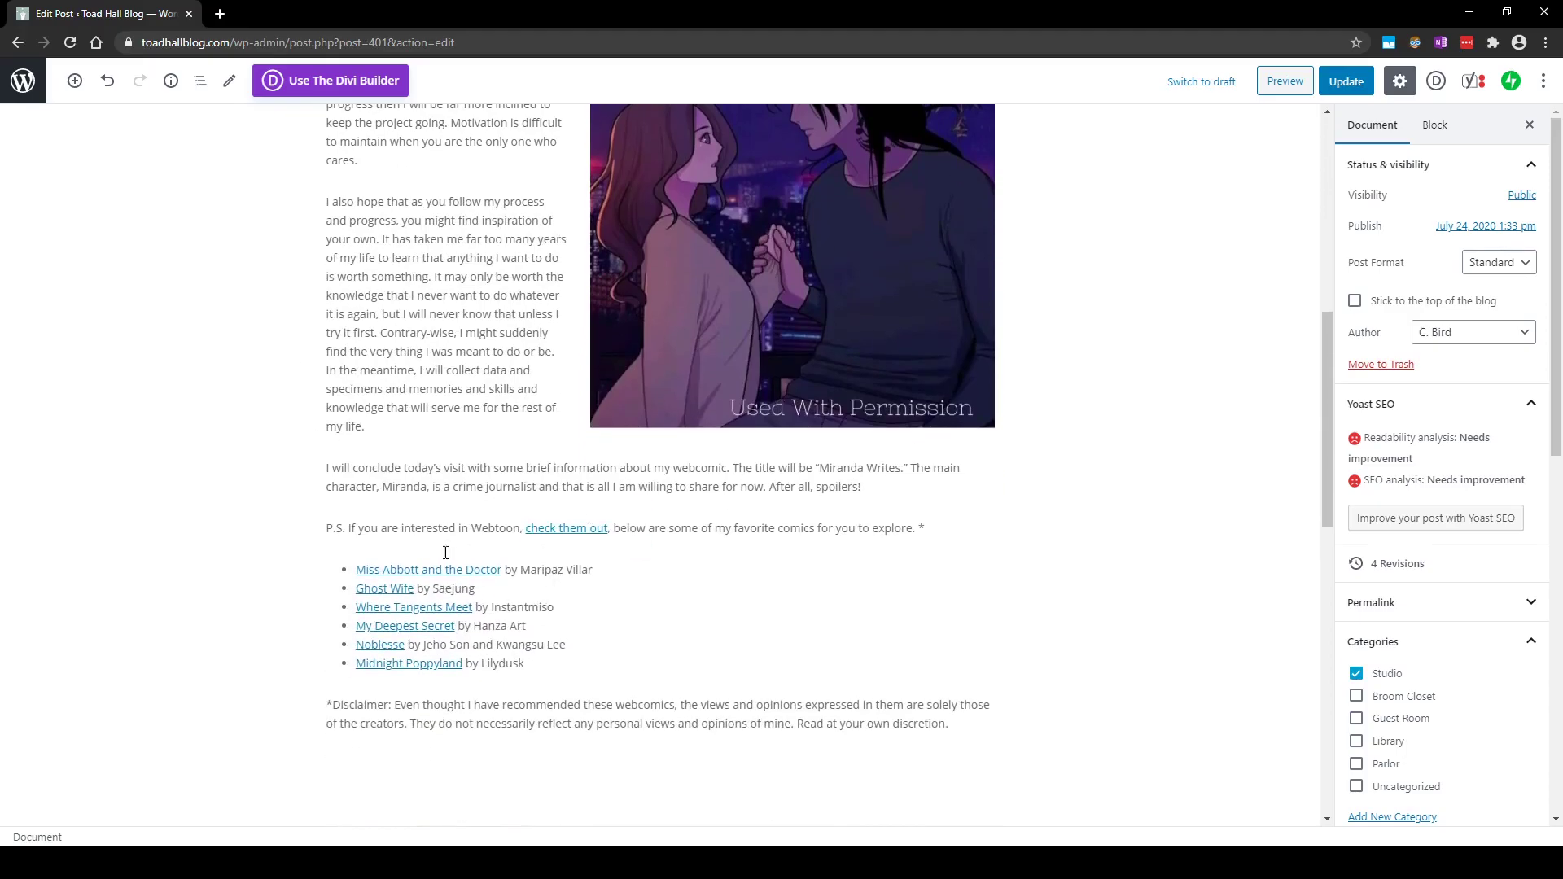
scroll(292, 720, "down", 2)
scroll(674, 478, "up", 5)
scroll(737, 317, "up", 5)
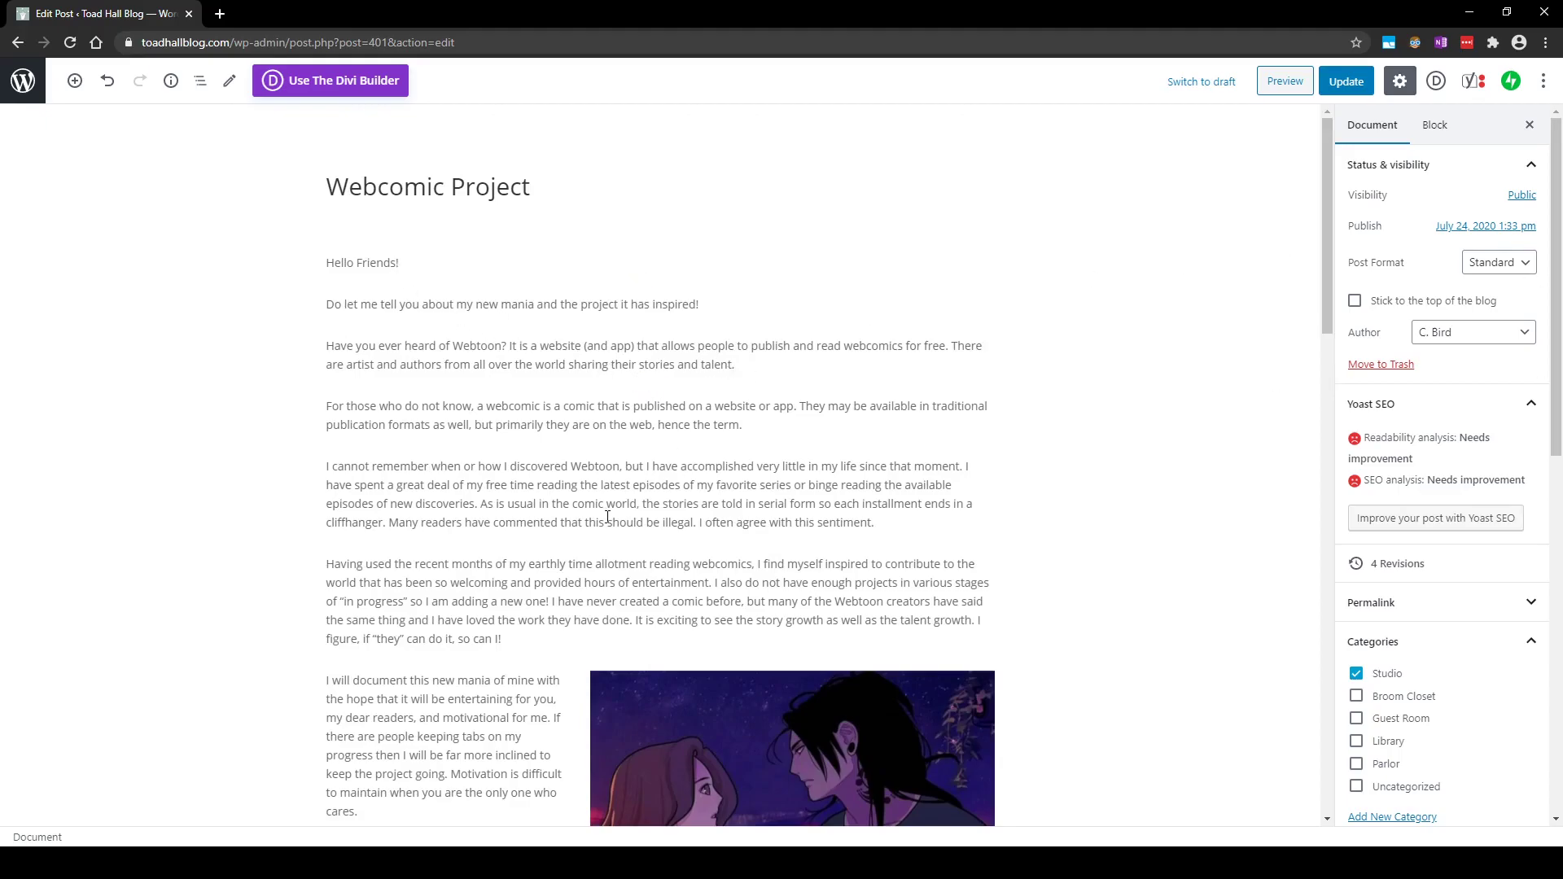
Check the publish date options of the "Webcomic Project" post and update the post with its date as is.
left_click(1502, 228)
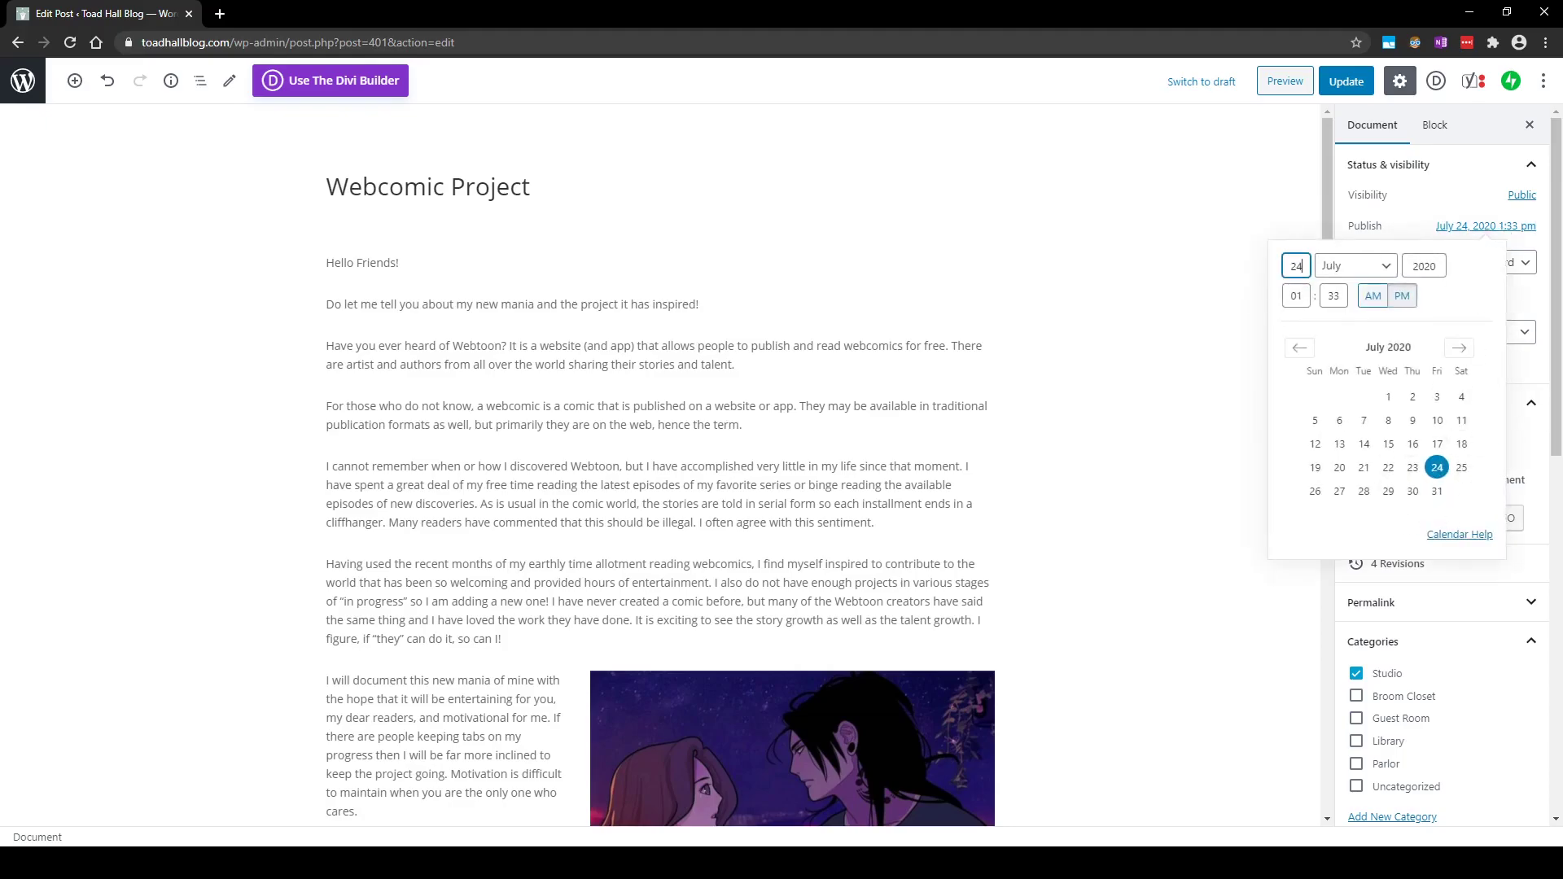
left_click(1431, 208)
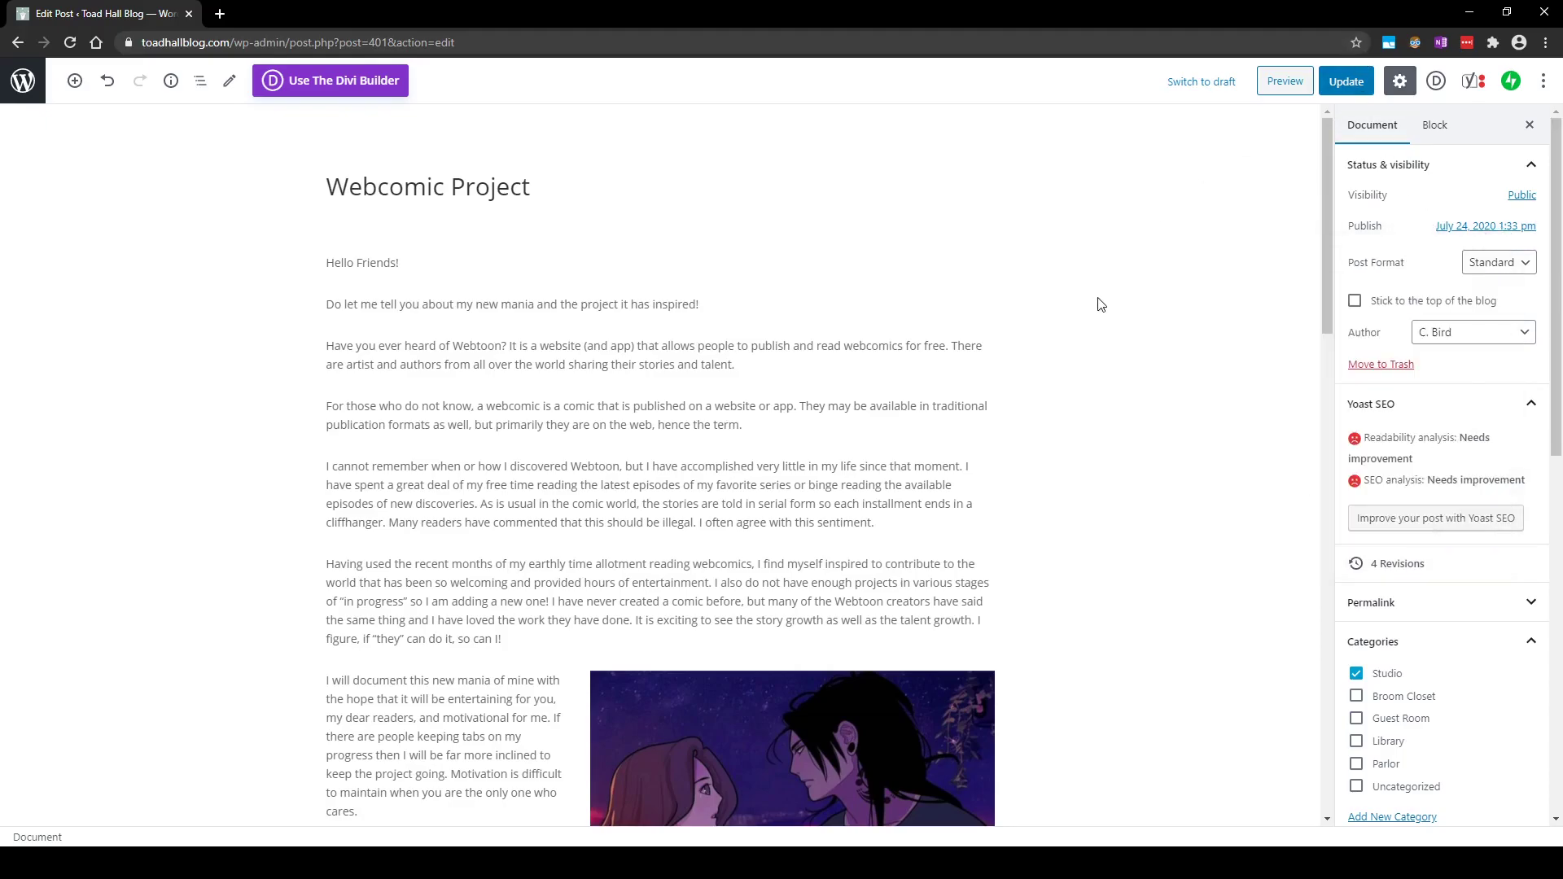
left_click(1345, 82)
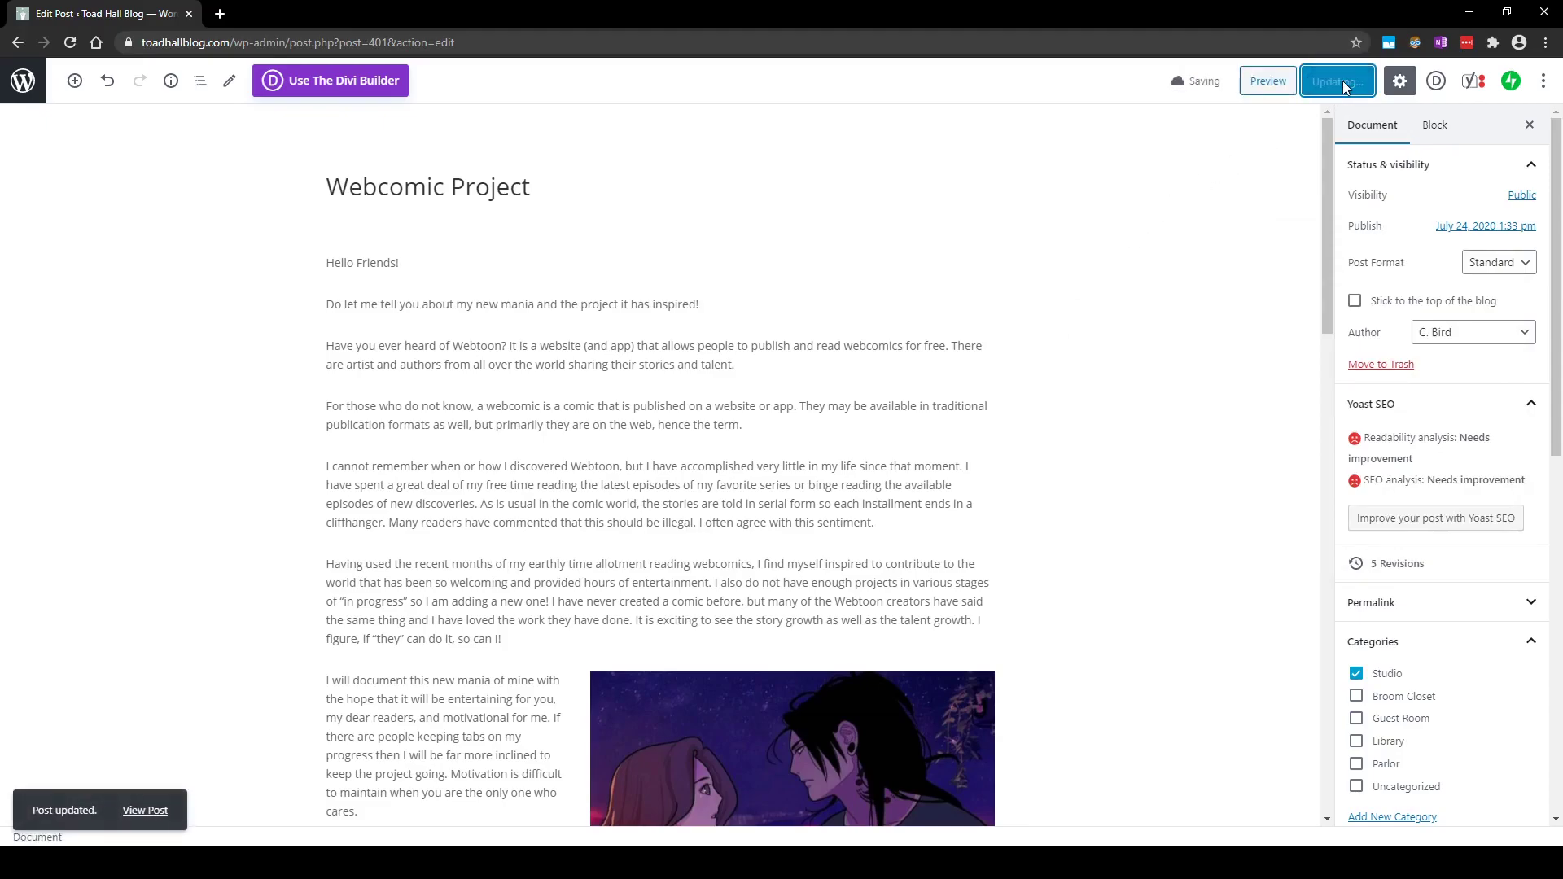
Preview the "Webcomic Project" post and examine its header, featured image, body text and comment area.
left_click(1268, 82)
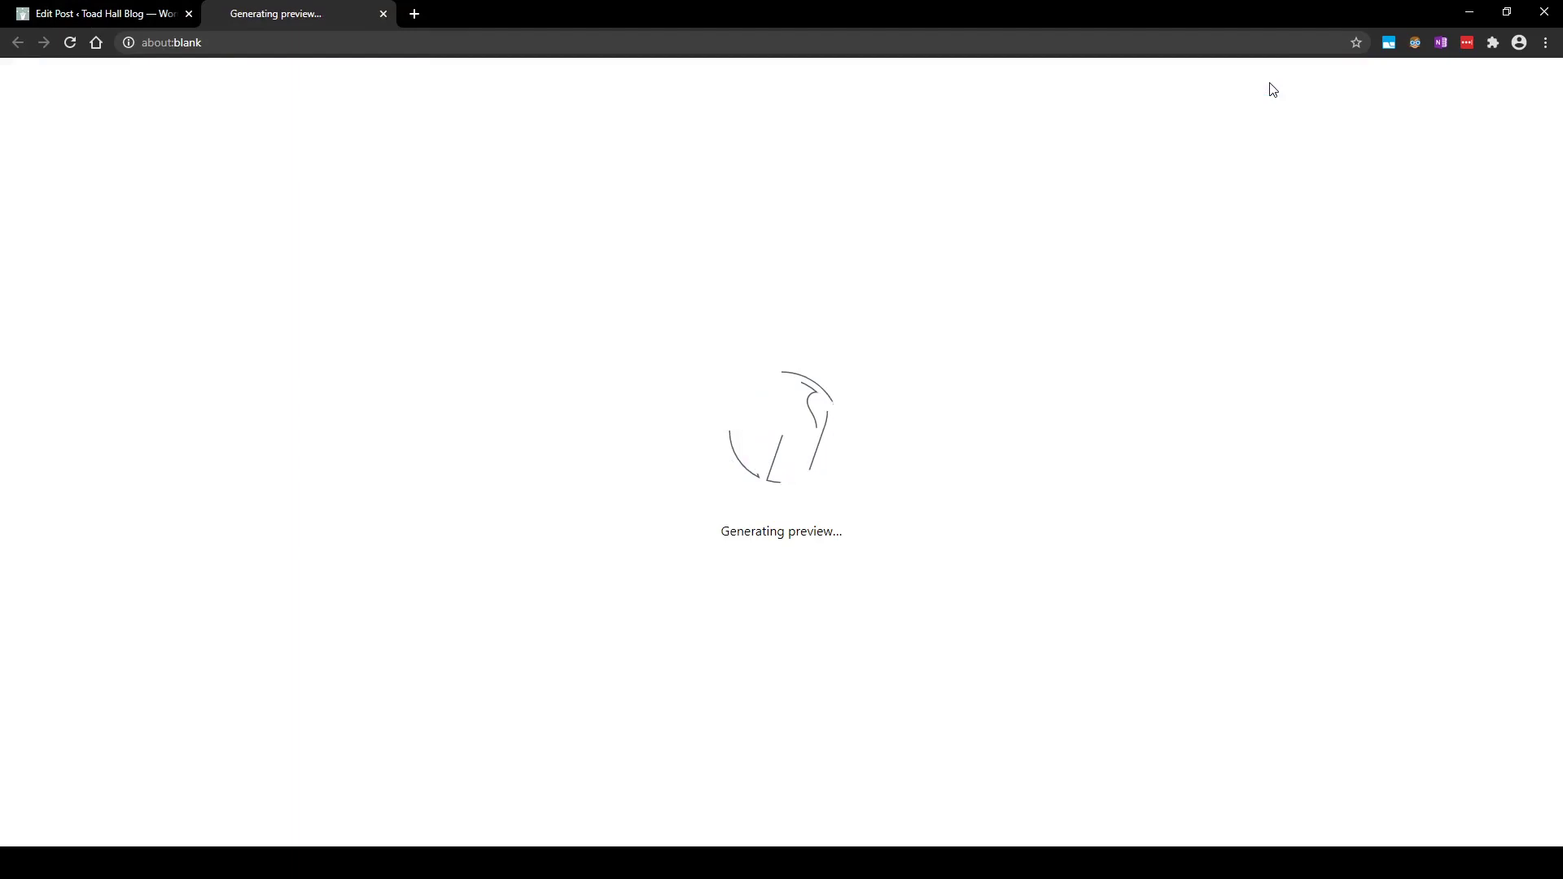
scroll(676, 432, "down", 8)
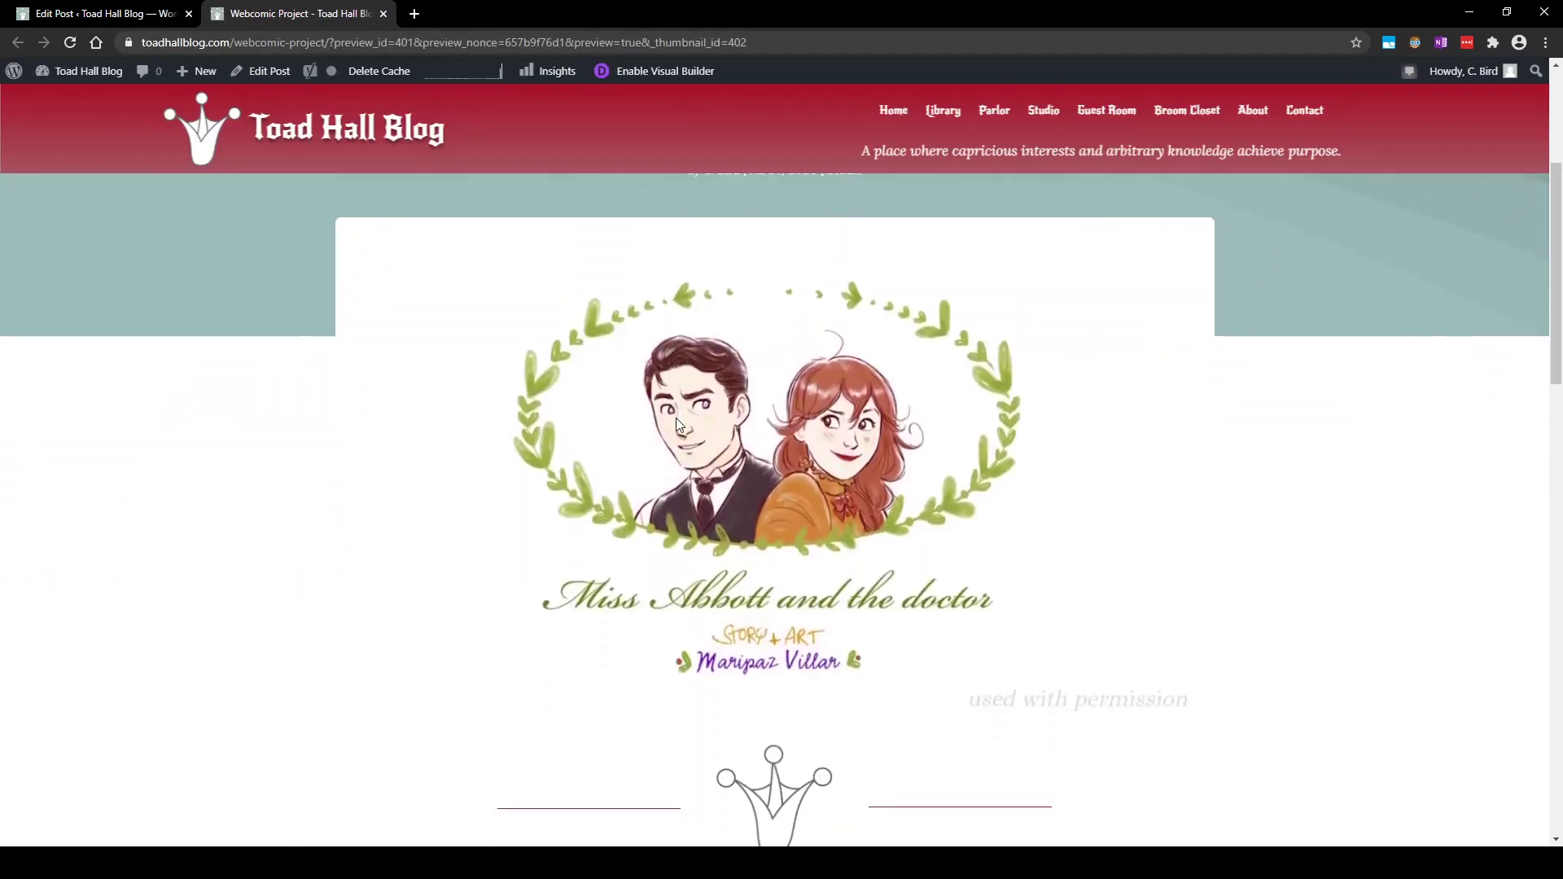
scroll(678, 425, "down", 12)
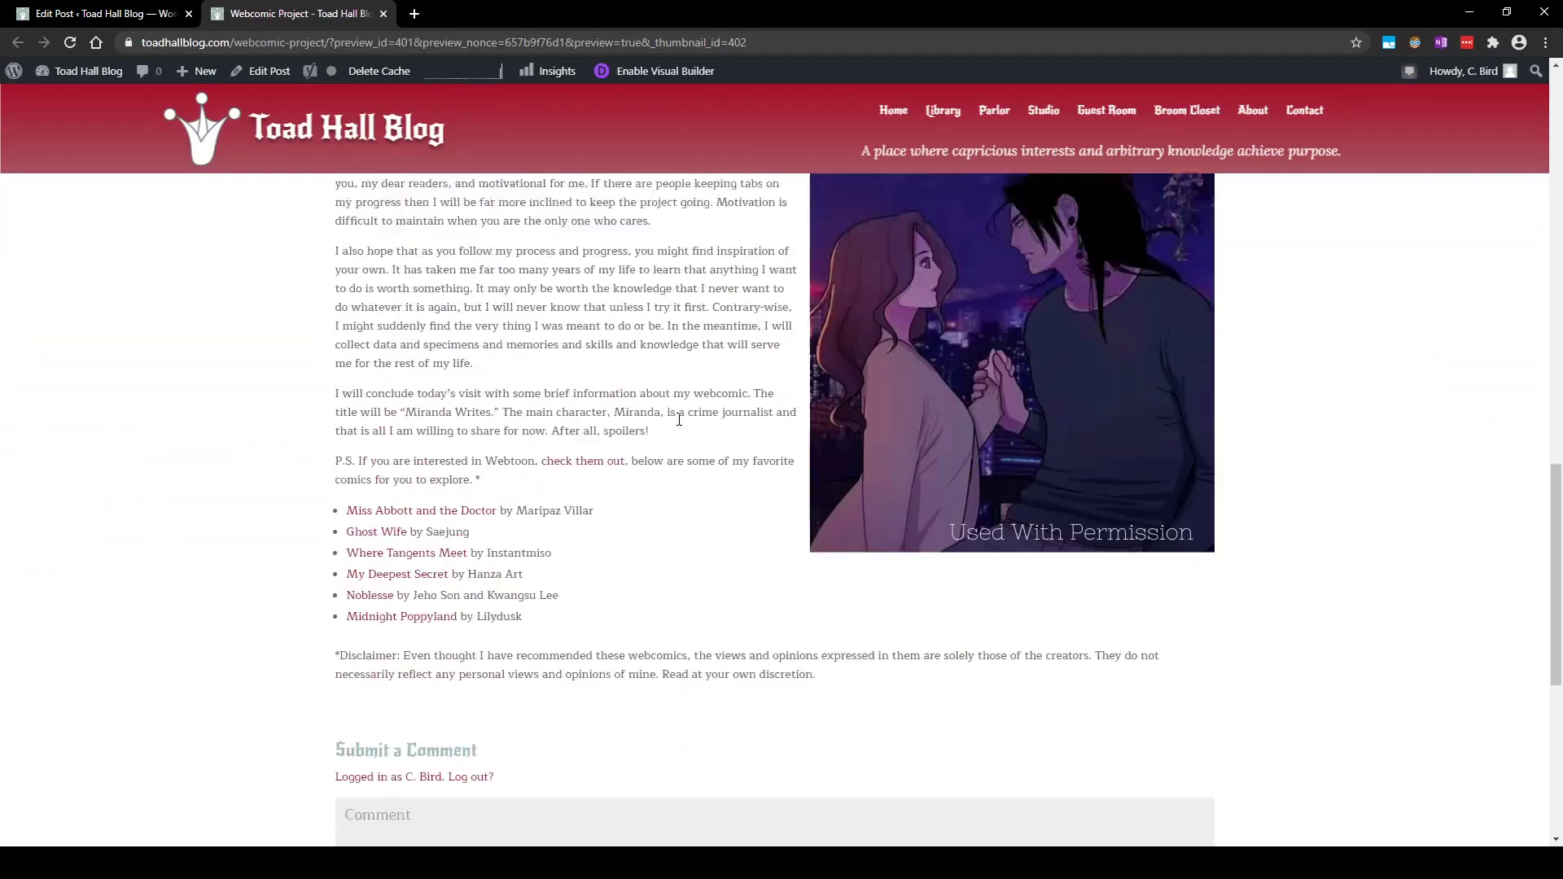
scroll(678, 427, "down", 4)
scroll(676, 495, "up", 20)
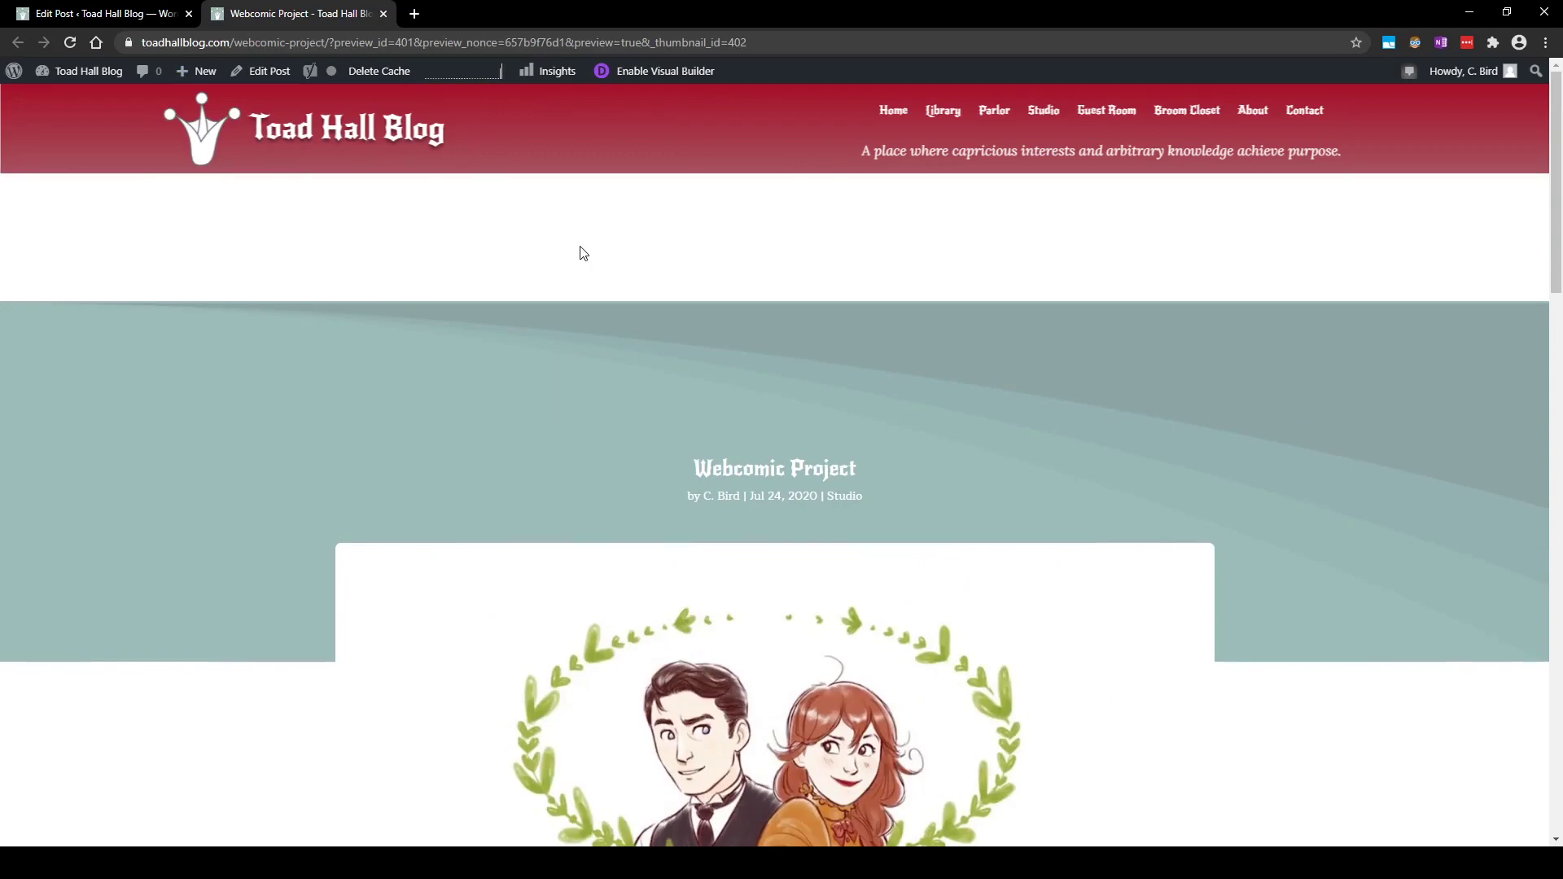
Delete the site's cache and open the post categories page from the admin dashboard.
left_click(380, 79)
mouse_move(79, 75)
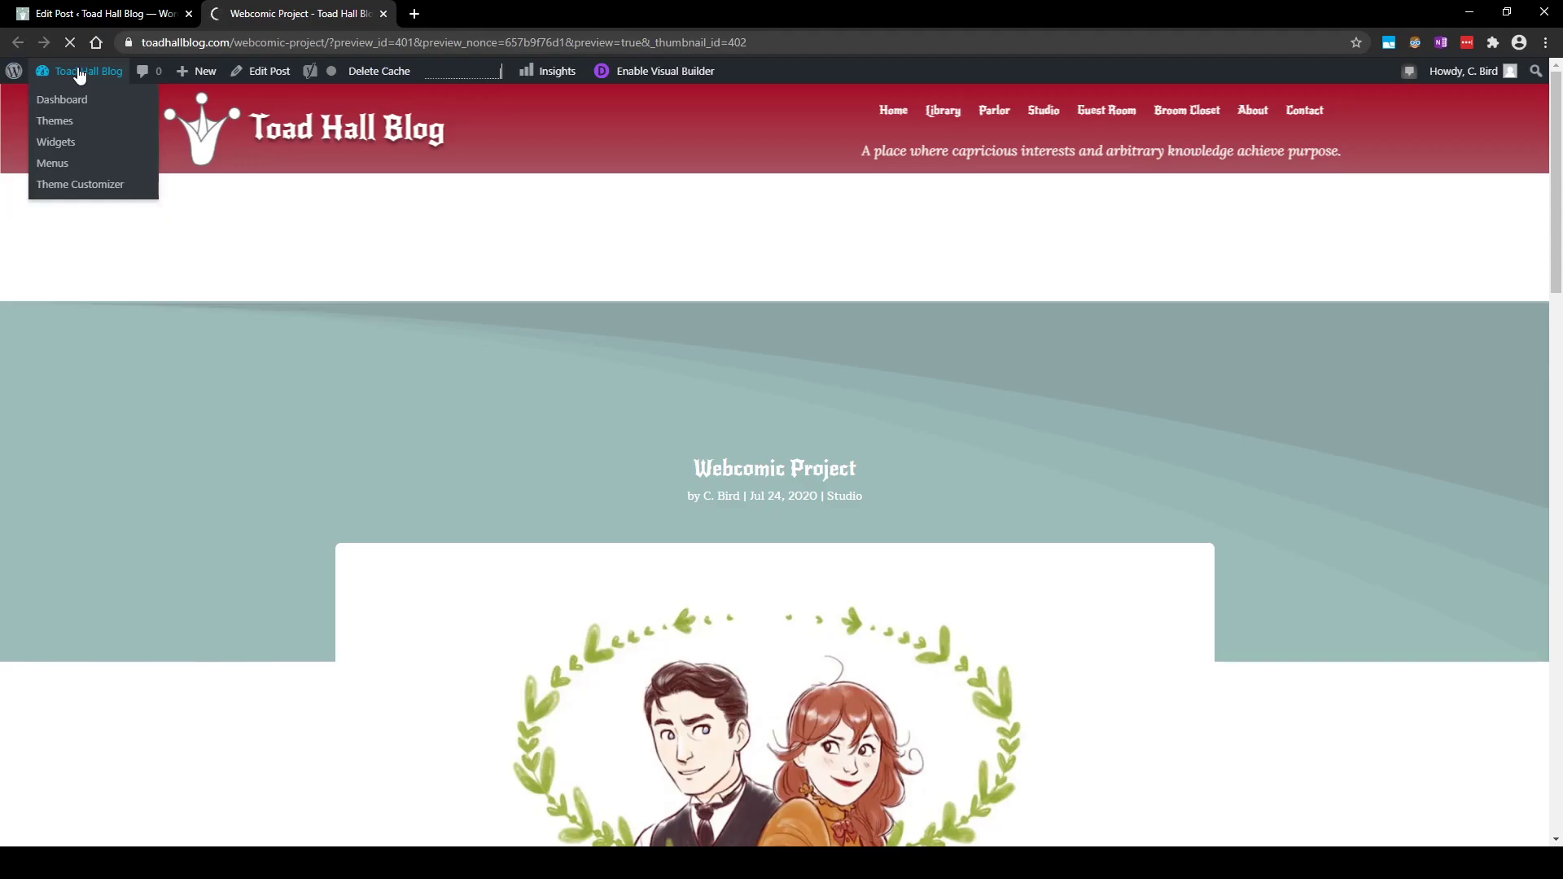
left_click(79, 75)
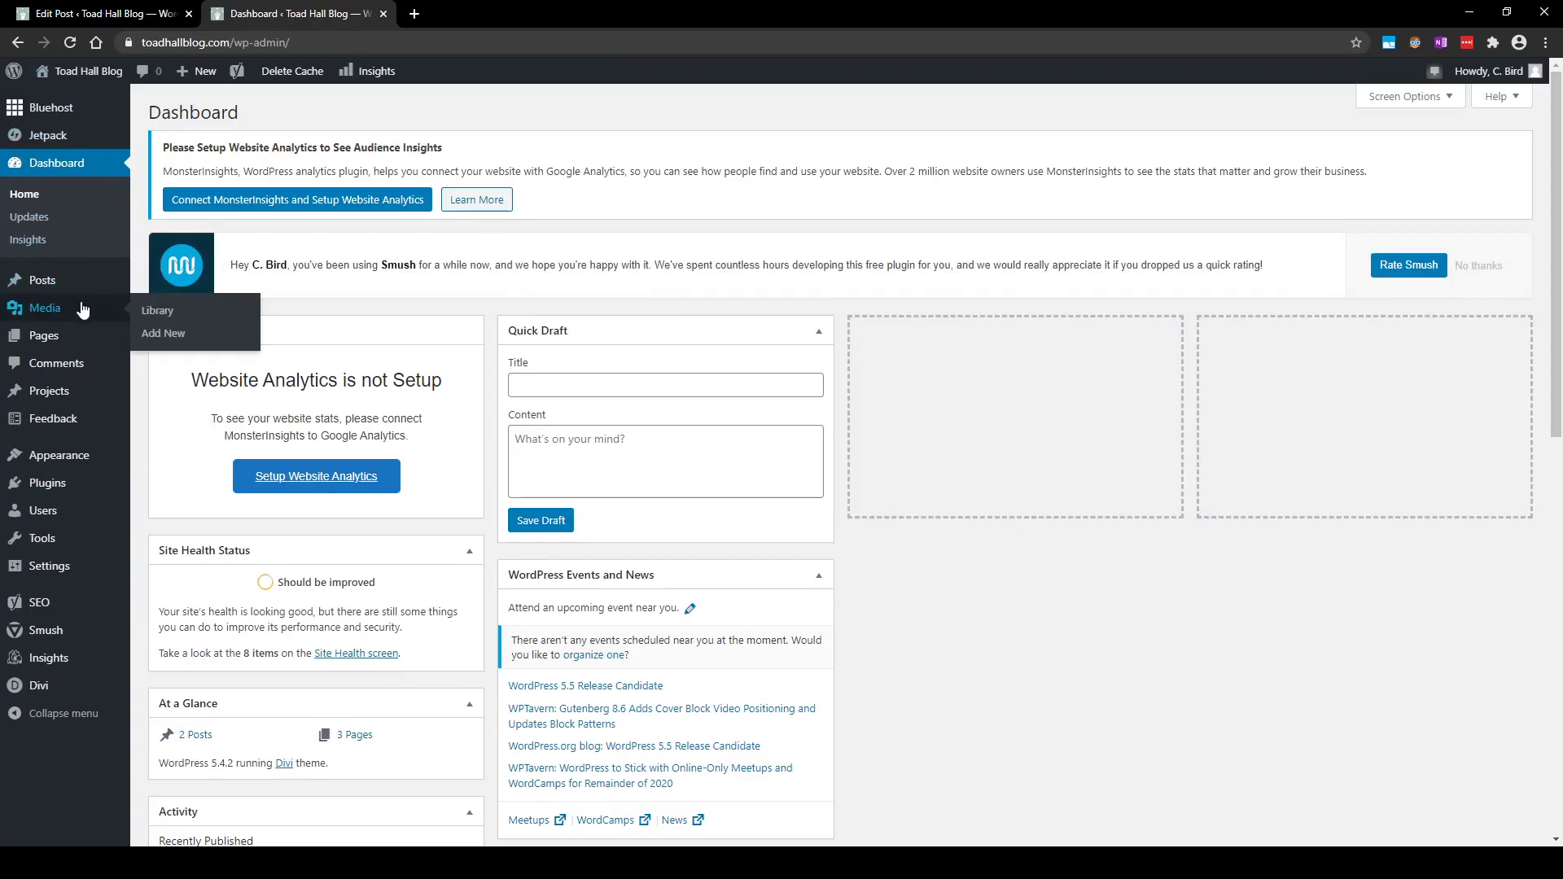
mouse_move(42, 280)
left_click(169, 334)
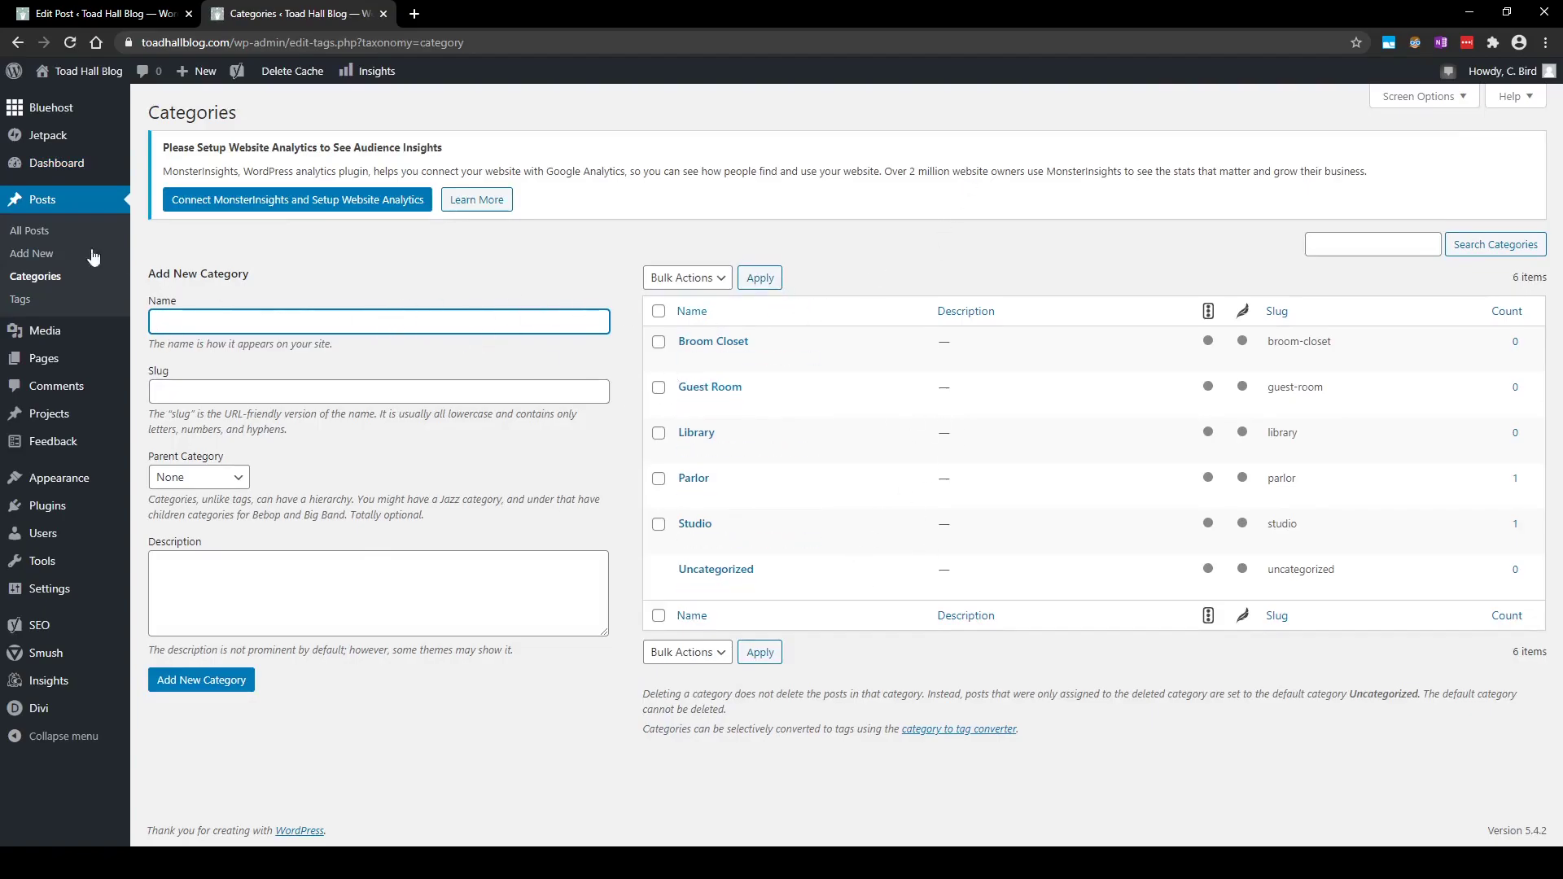
Open "No Fear of COVID" from the list of all posts, examine its category options, and return to the list.
left_click(33, 234)
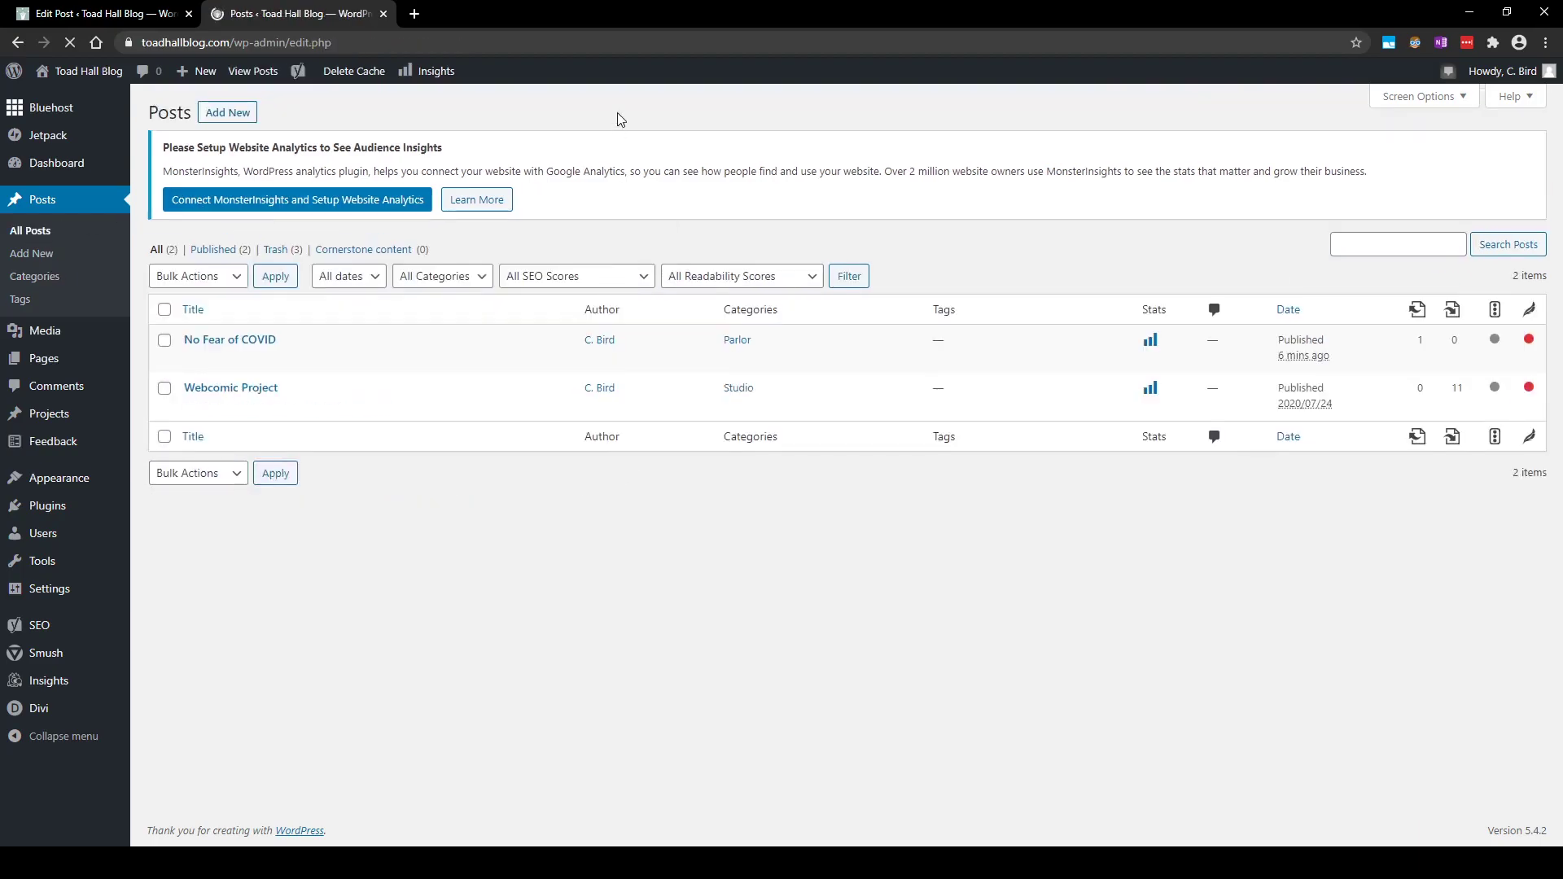
left_click(190, 363)
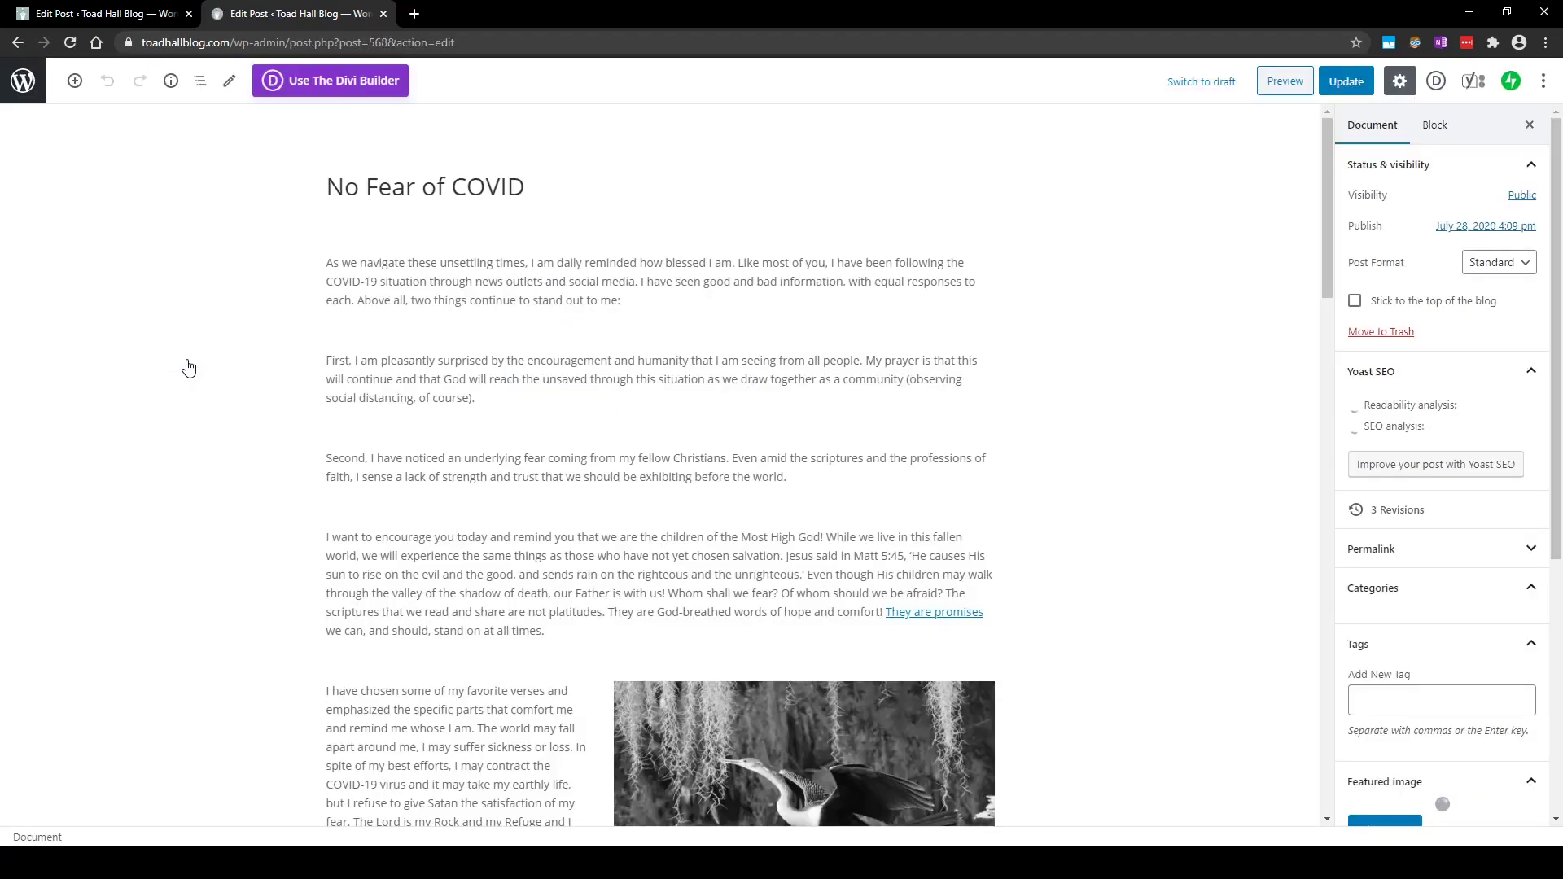
left_click(1408, 610)
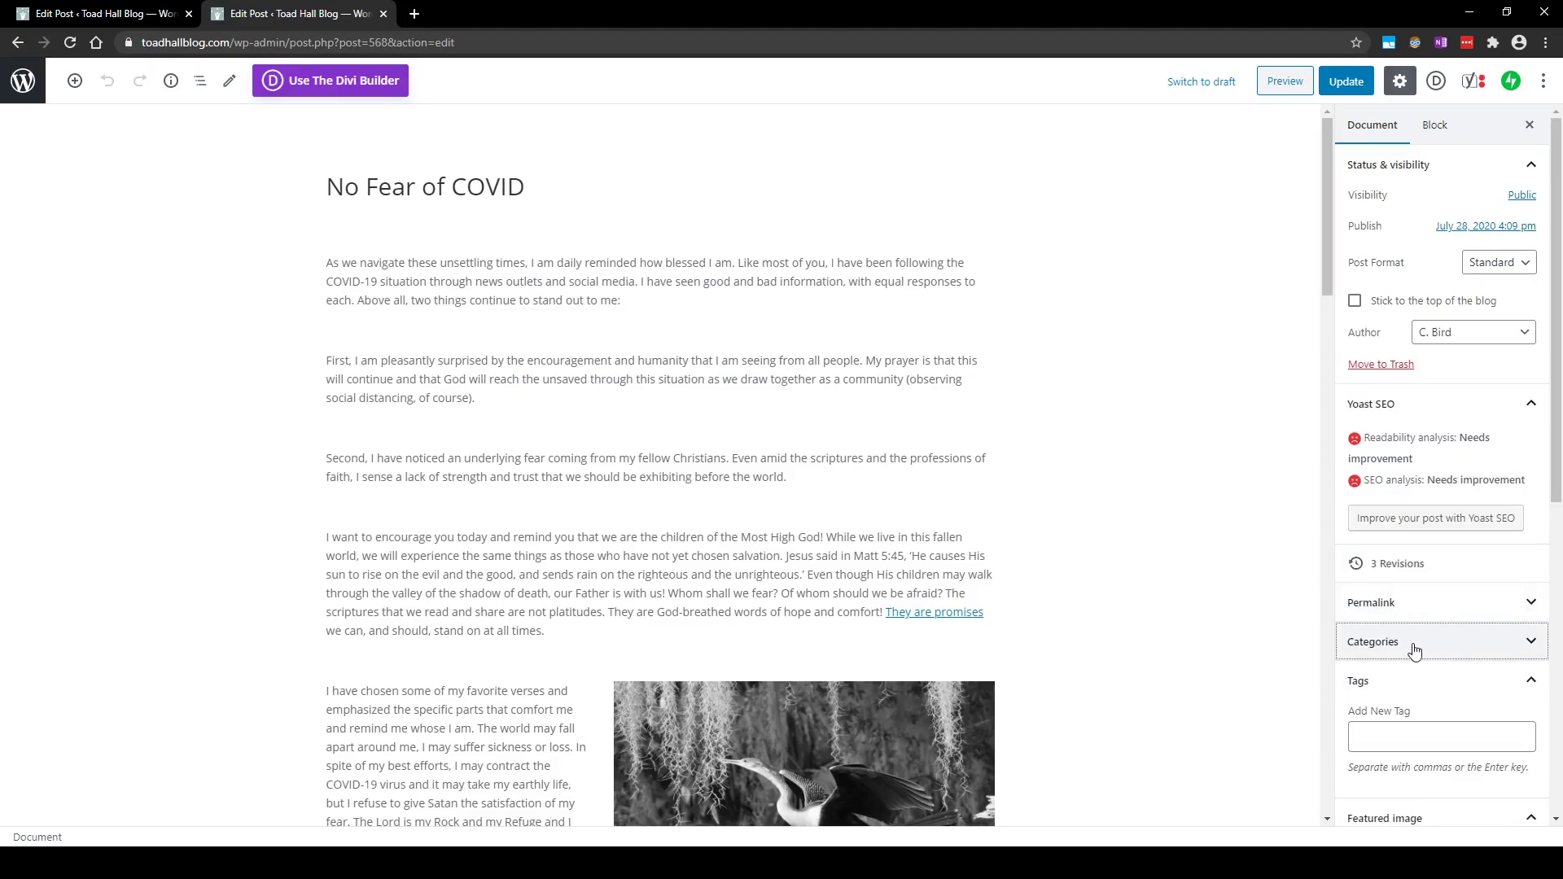
left_click(1420, 645)
scroll(1483, 690, "down", 2)
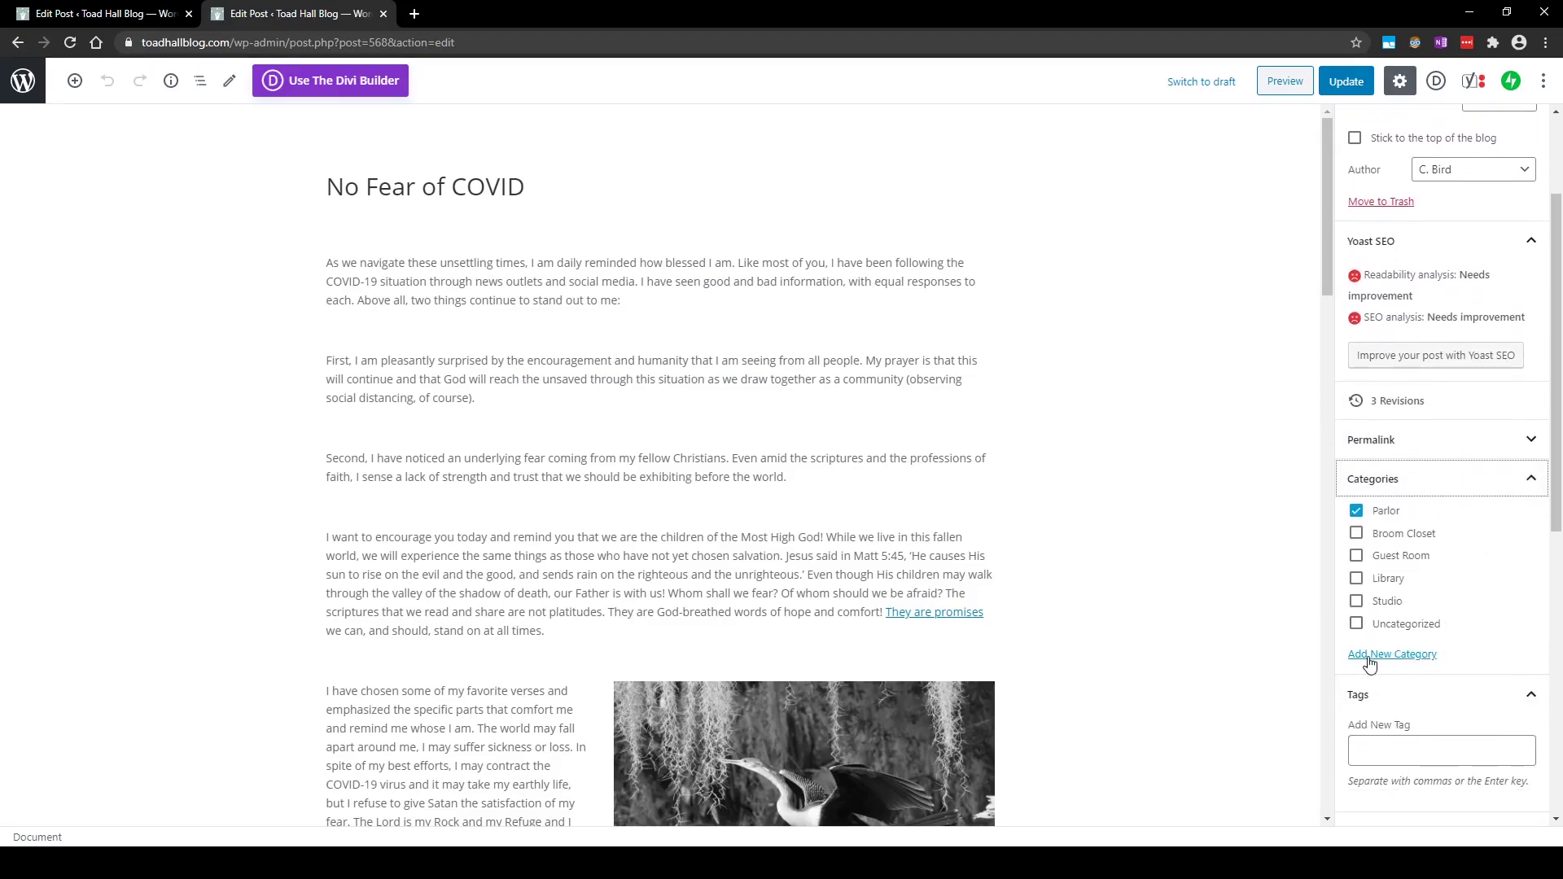
left_click(16, 43)
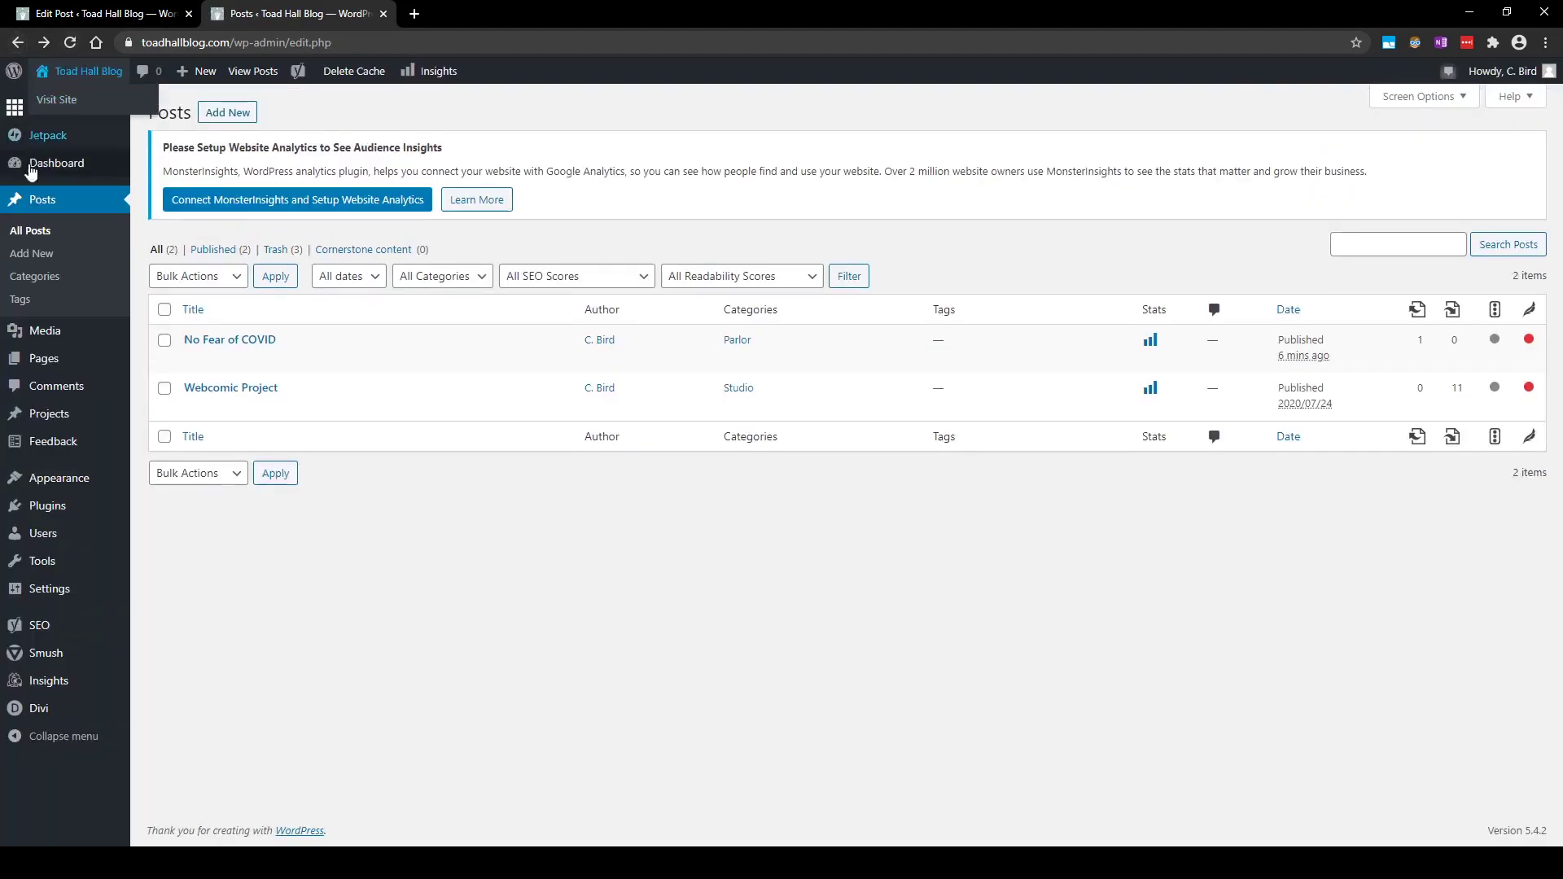
Add the Uncategorized category to the site's Main Menu from the full list of categories.
mouse_move(49, 488)
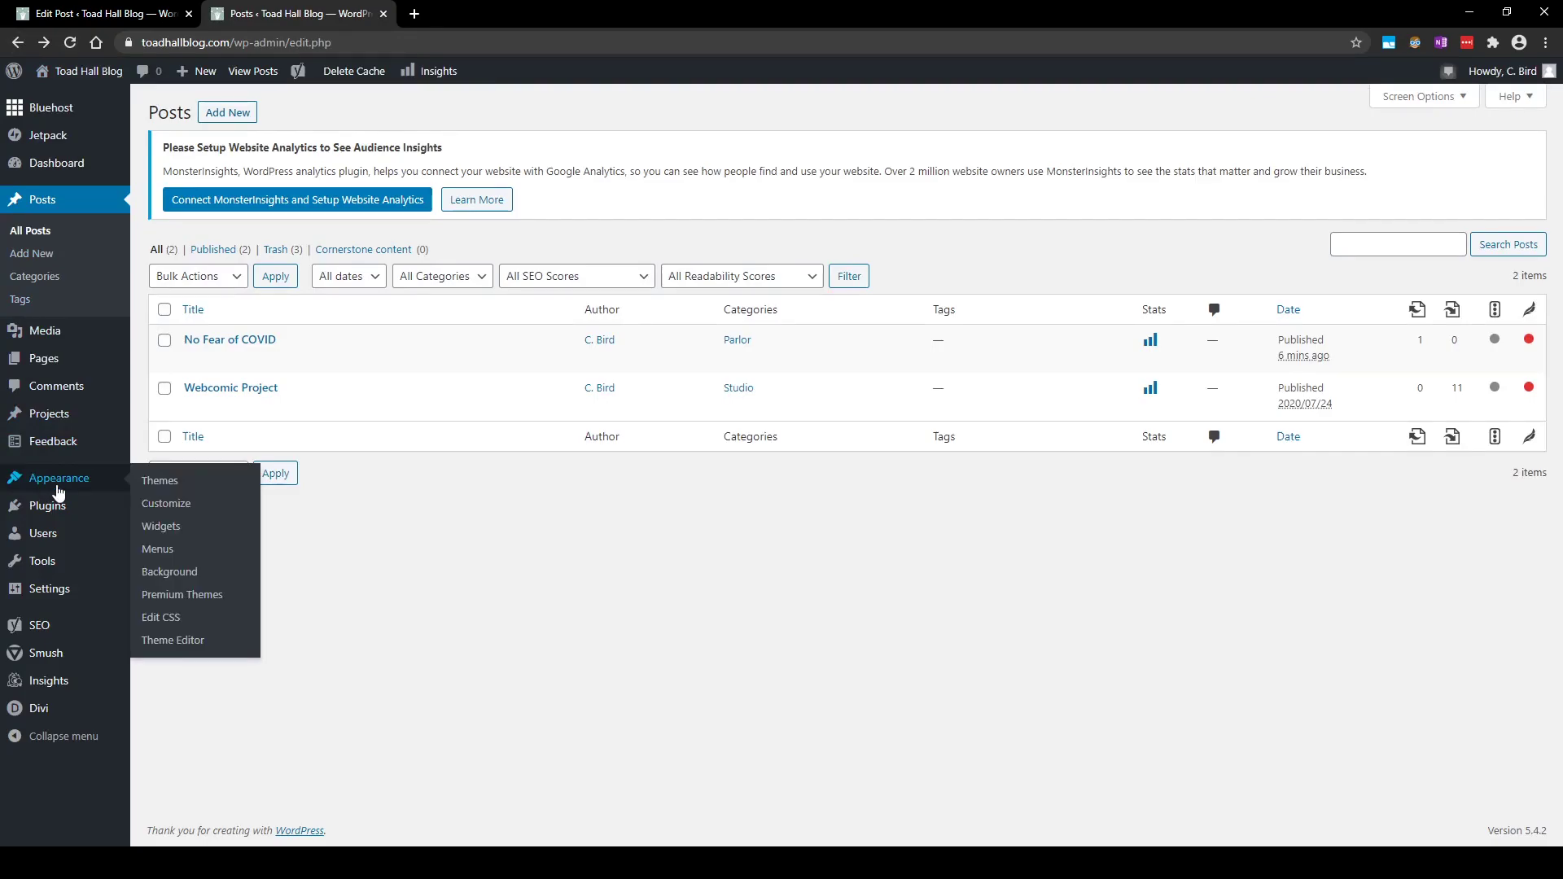
left_click(151, 551)
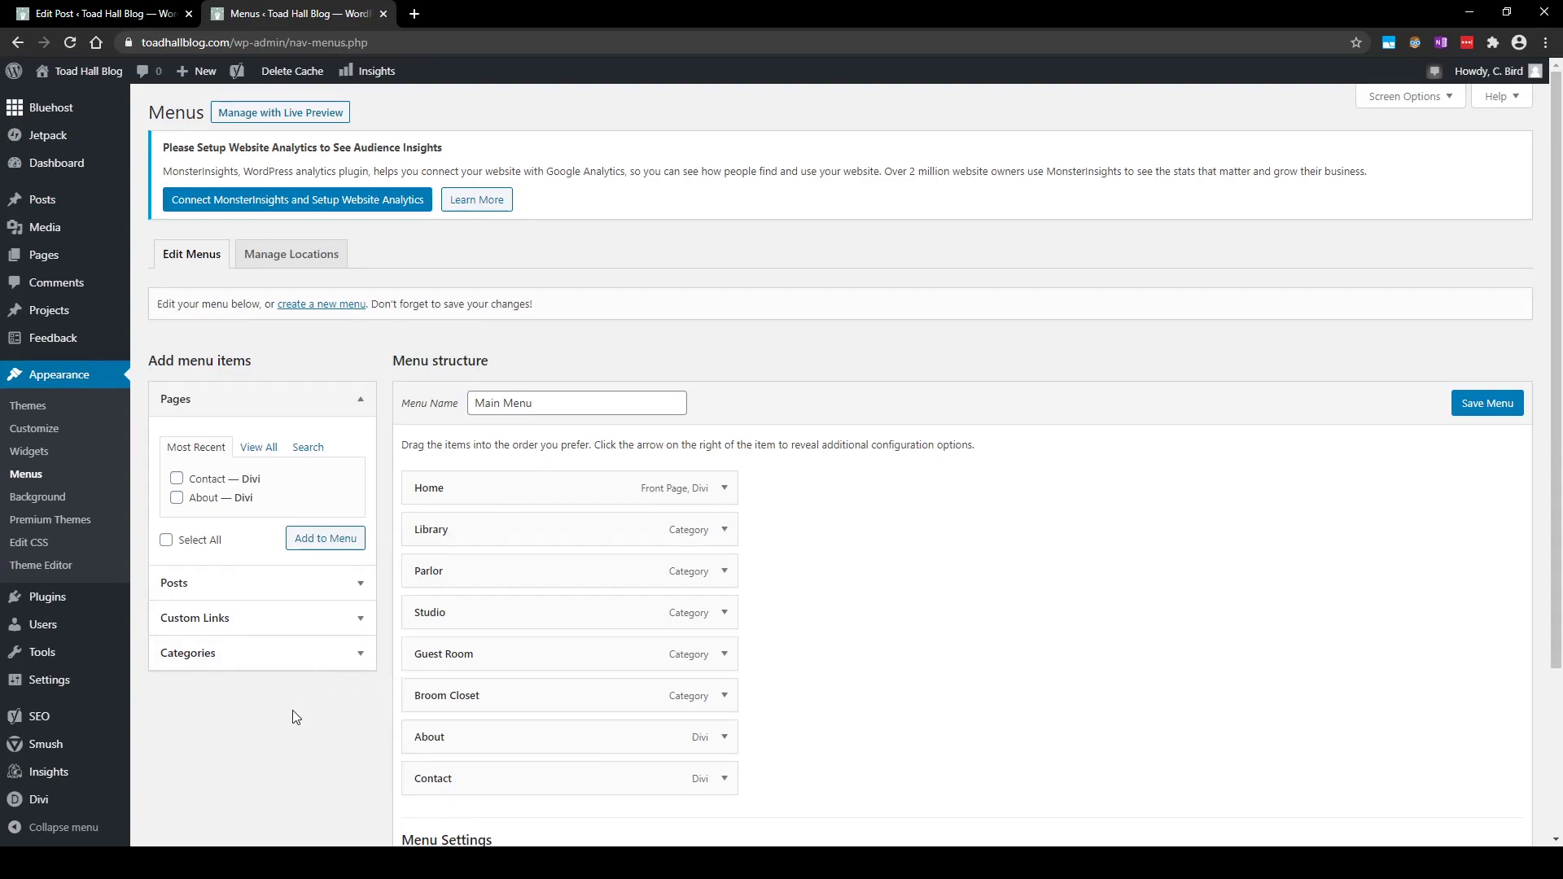
left_click(207, 658)
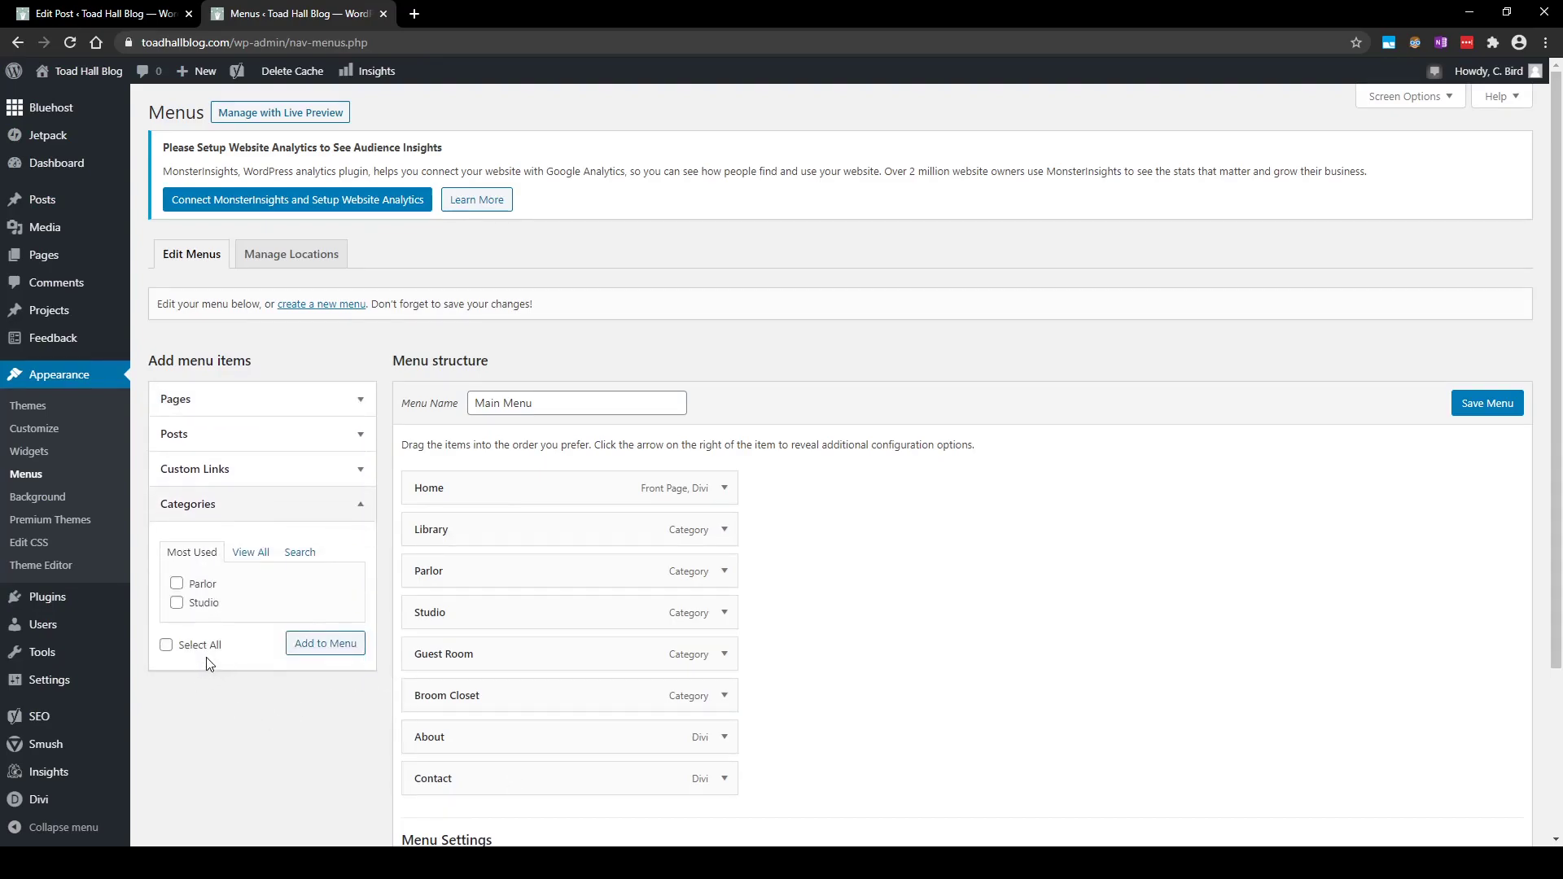
left_click(251, 553)
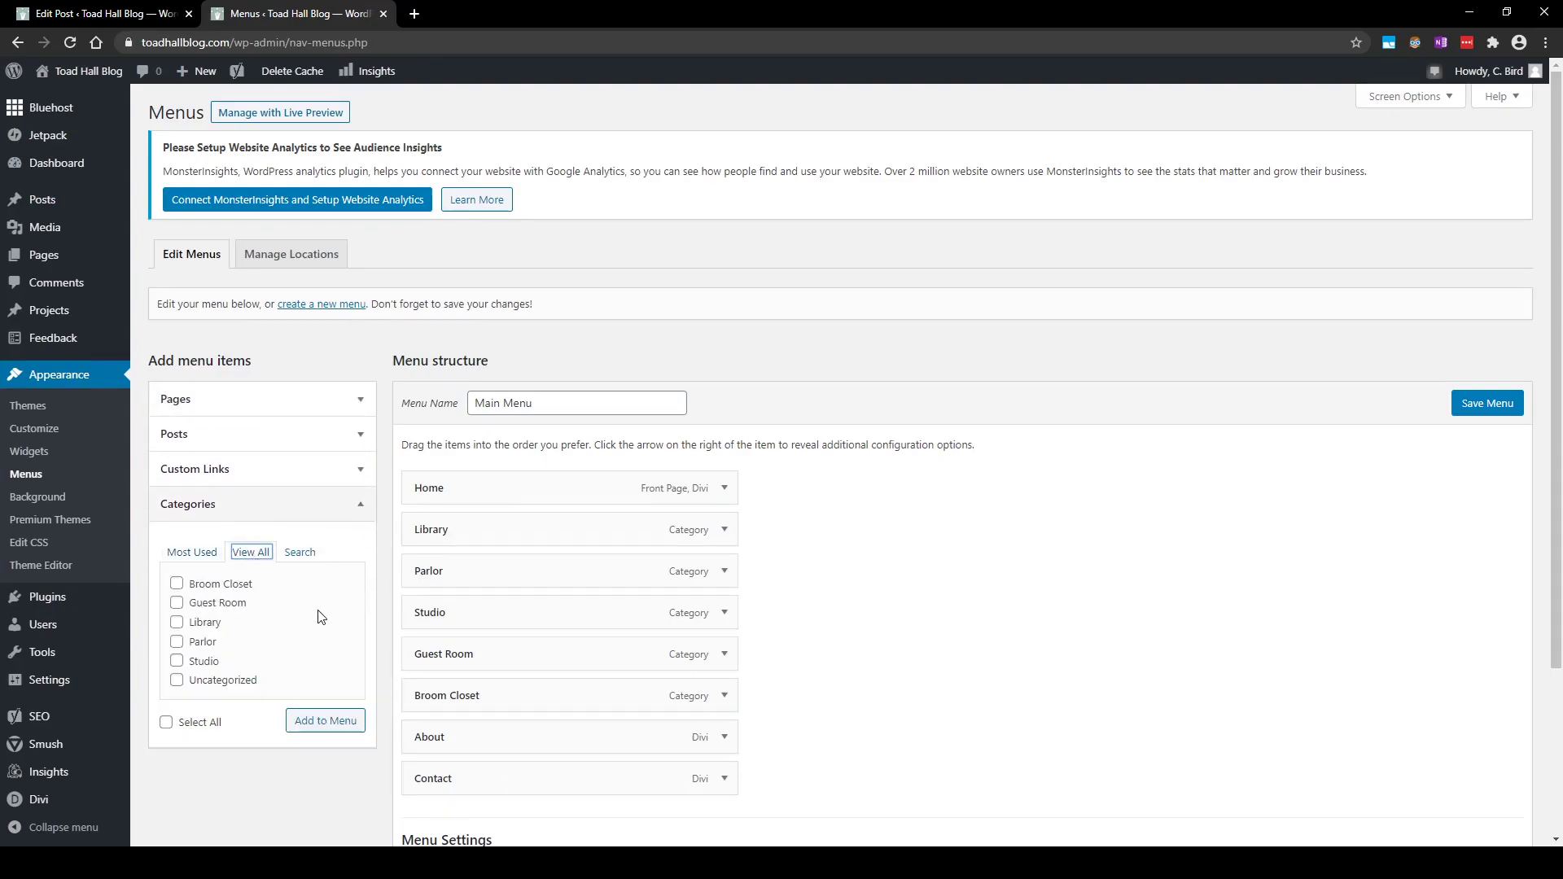
left_click(175, 681)
left_click(327, 726)
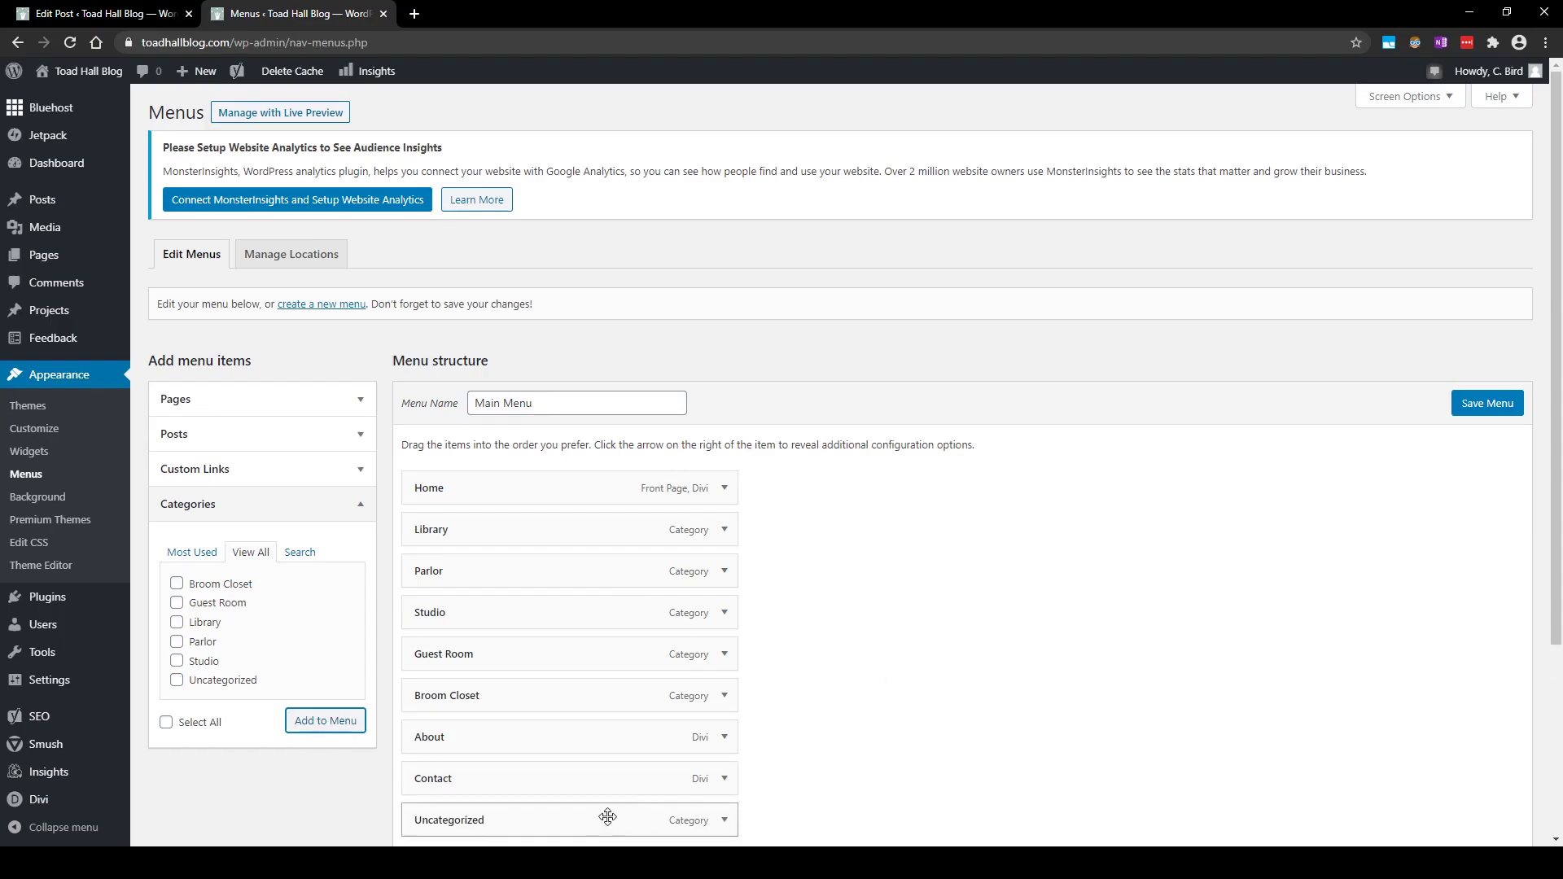
Remove the Uncategorized item from the Main Menu structure and save the menu.
scroll(1116, 606, "down", 2)
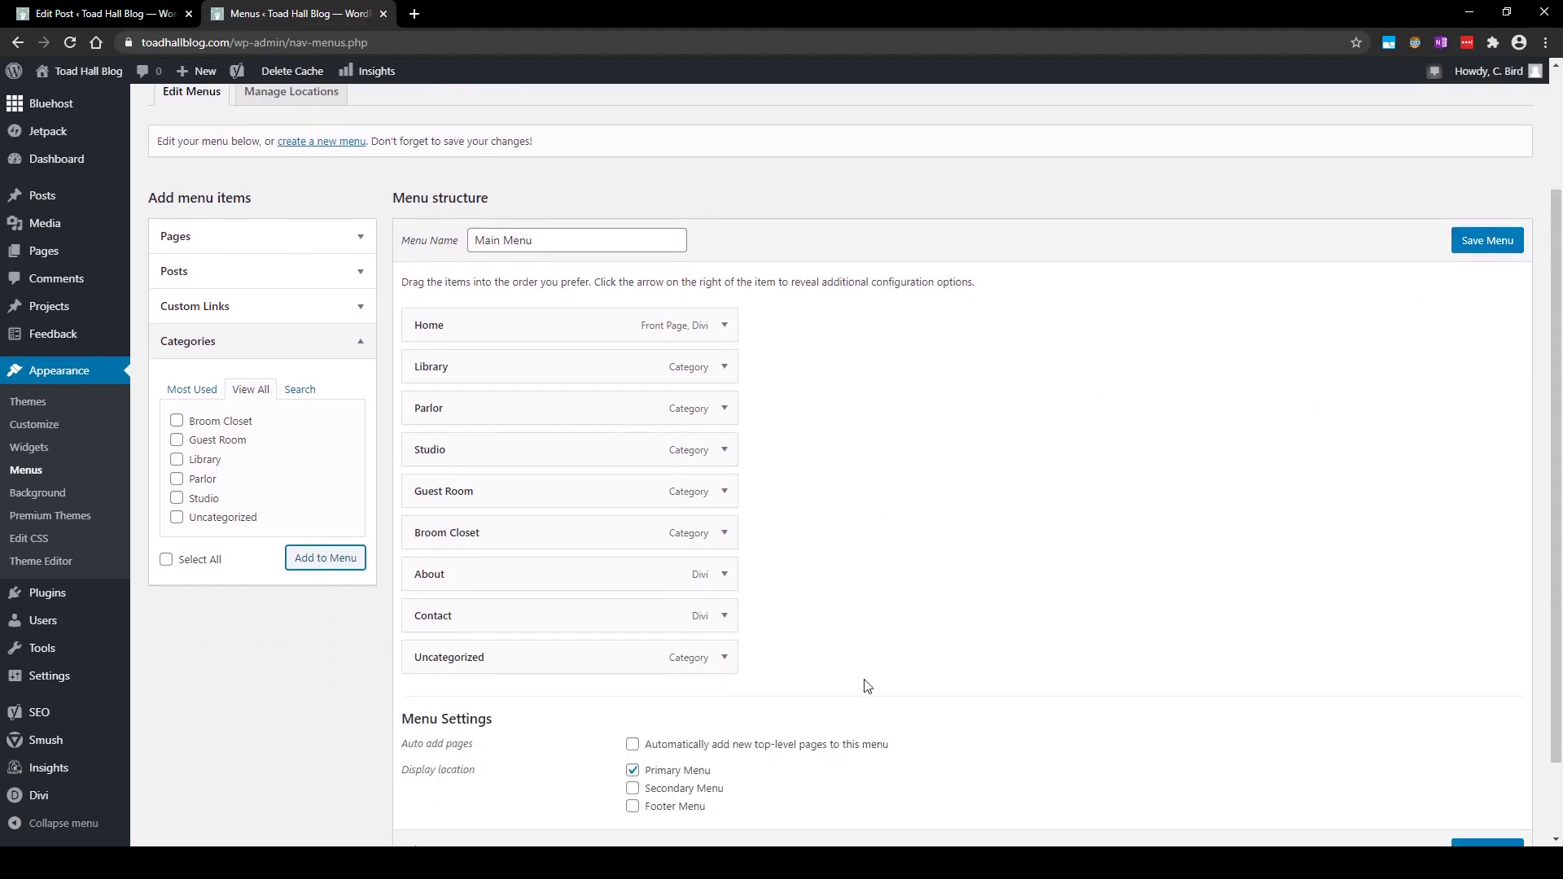
left_click(724, 657)
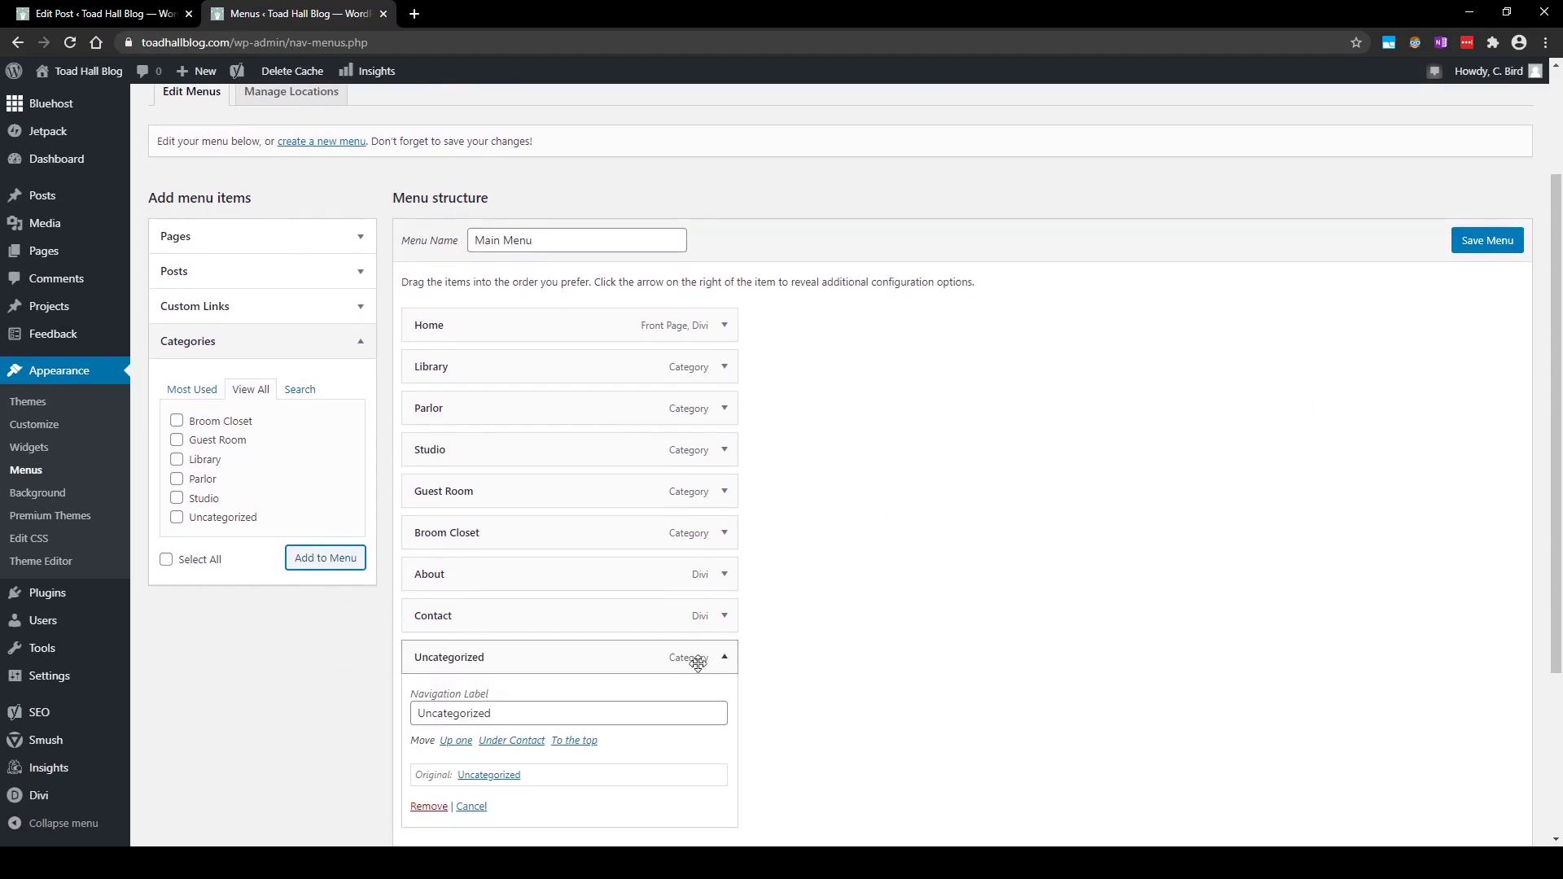
scroll(675, 687, "down", 1)
left_click(429, 724)
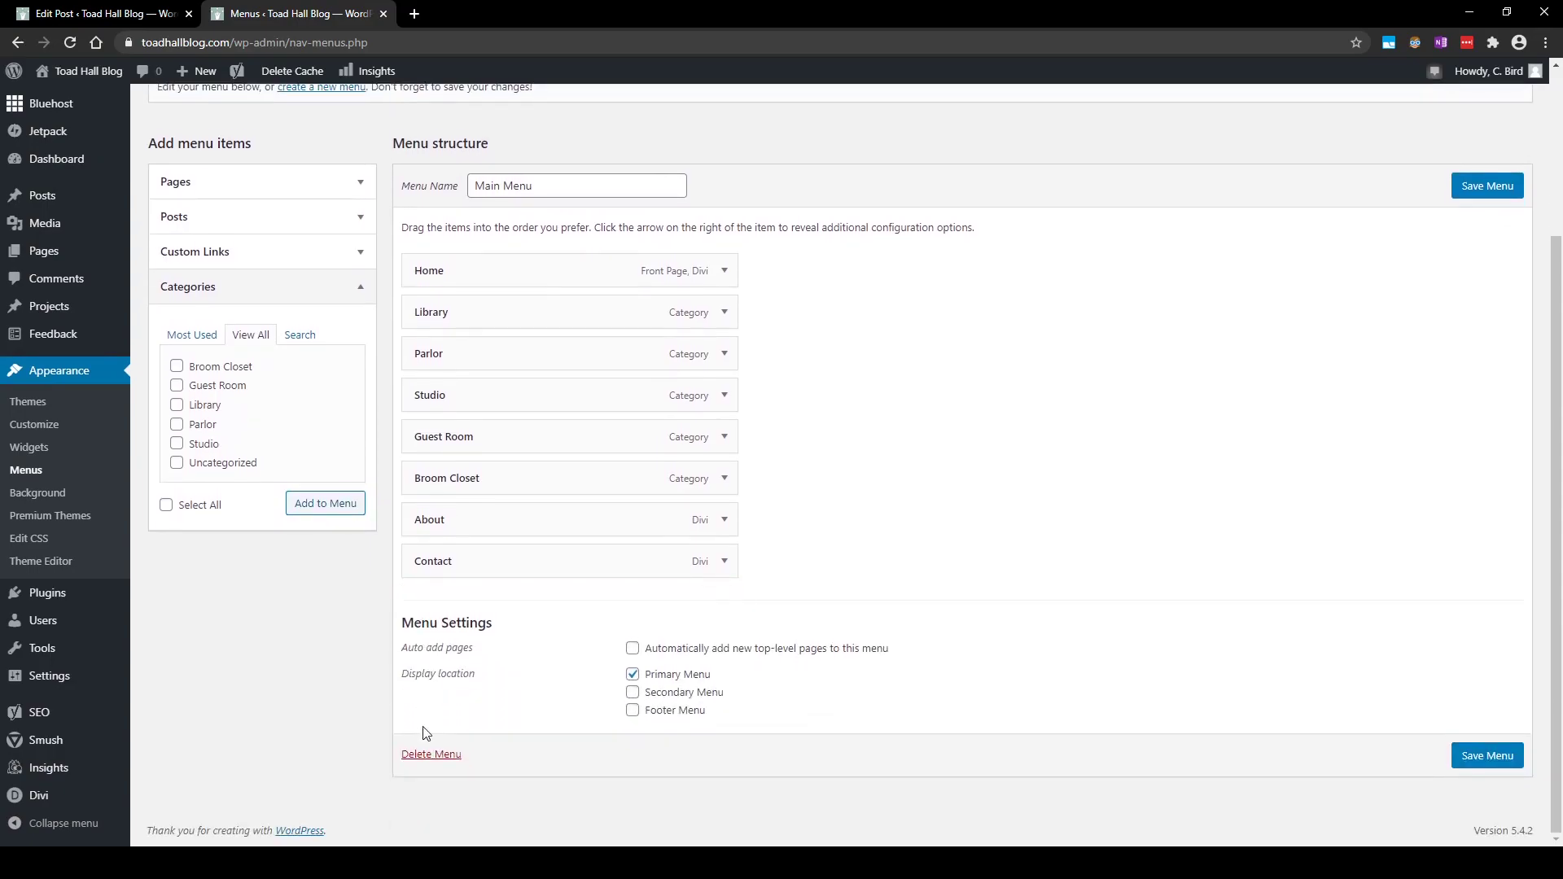
left_click(1487, 186)
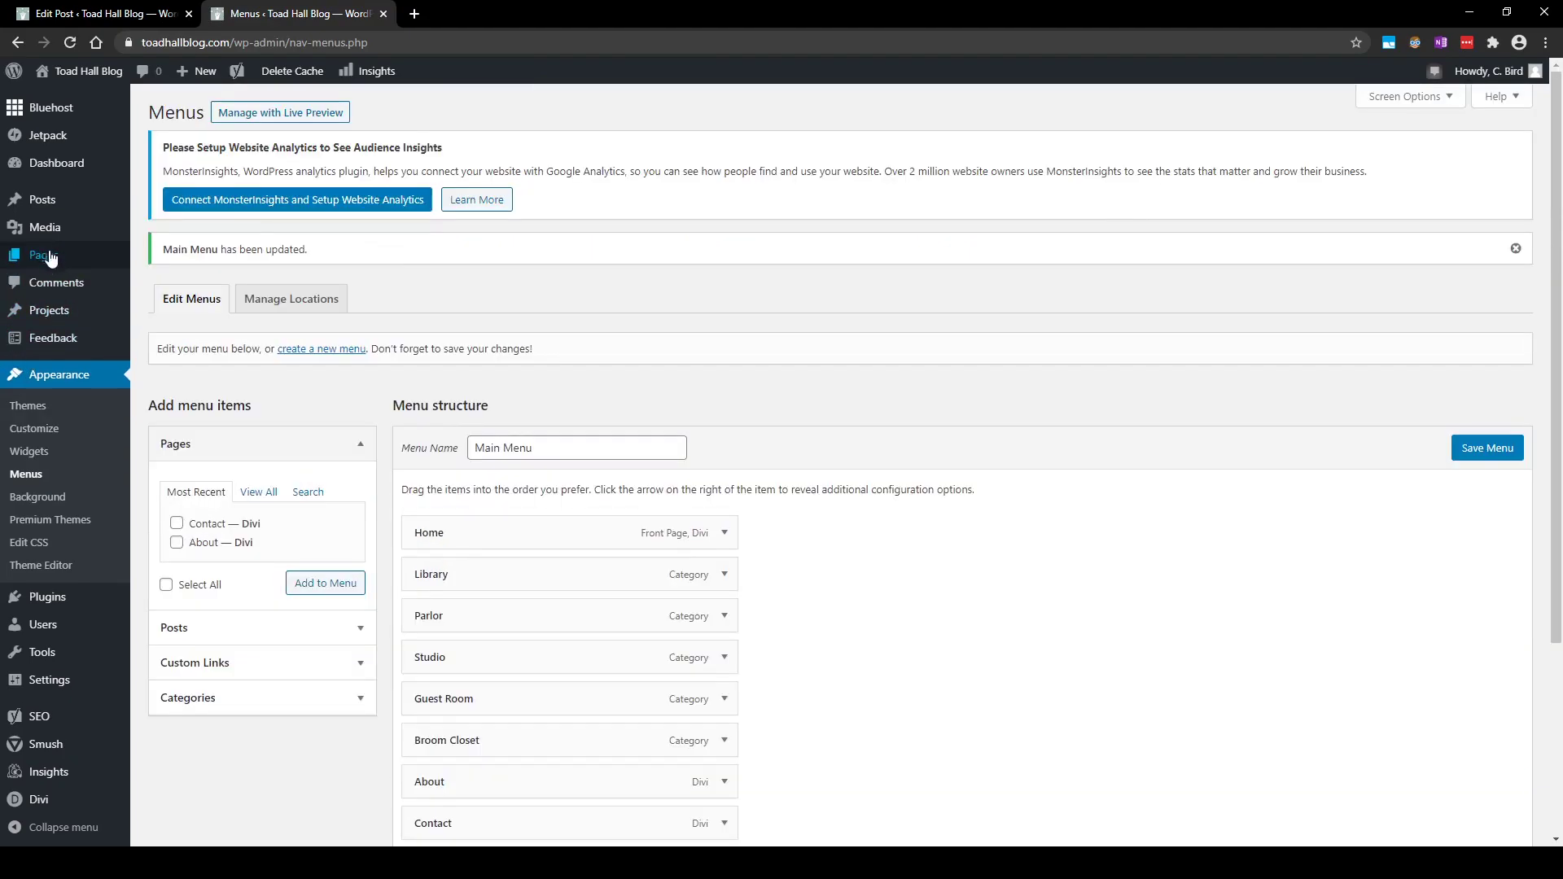
Open the Home page from the pages list in the Divi Visual Builder and go to the row of category images.
left_click(49, 252)
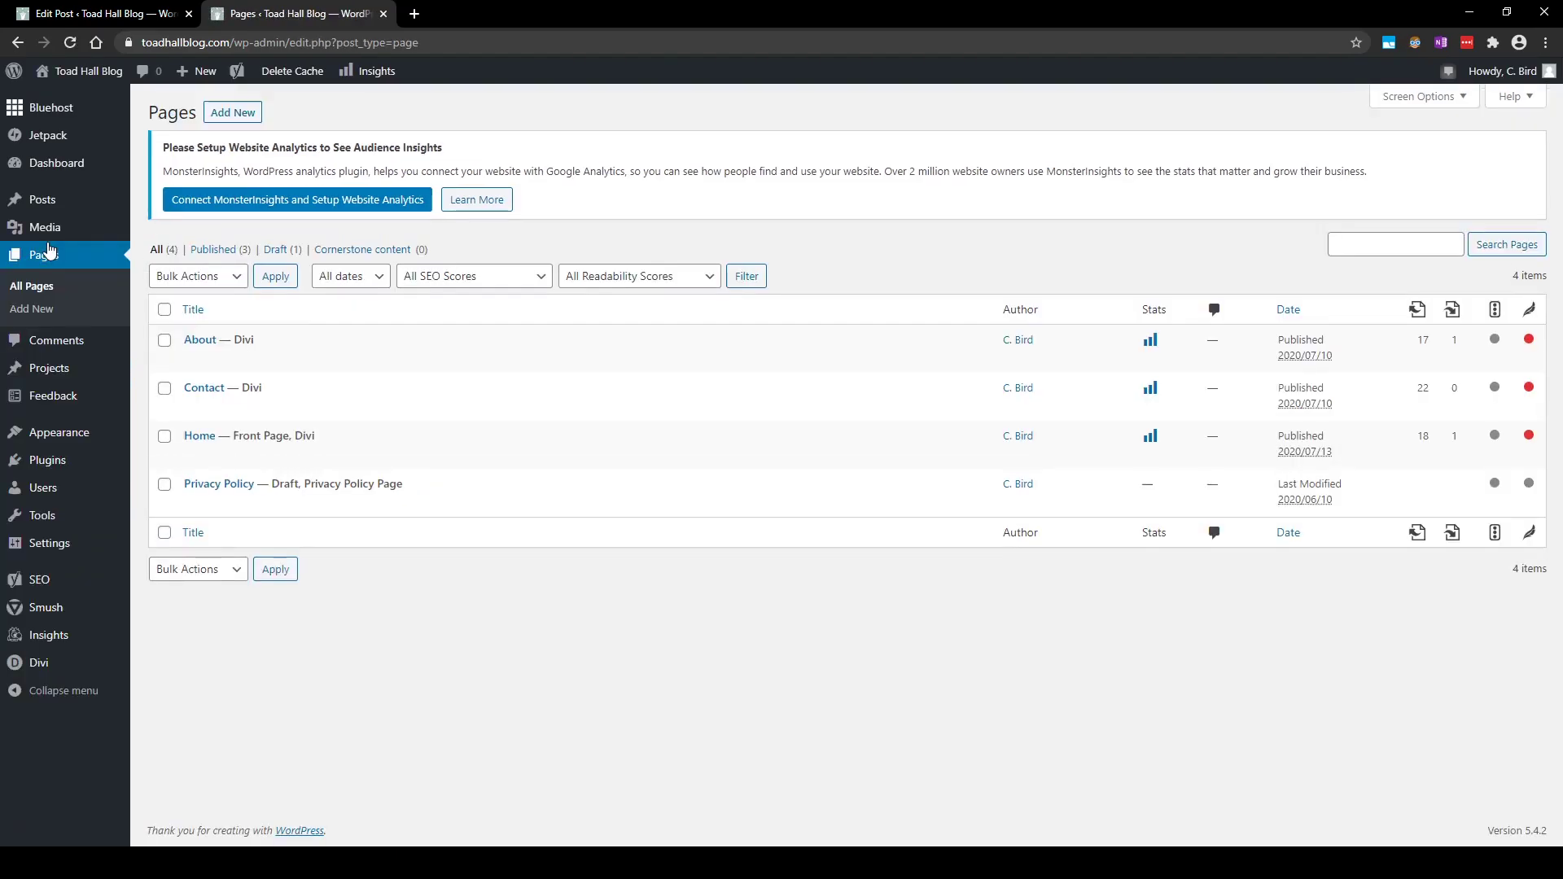
mouse_move(236, 460)
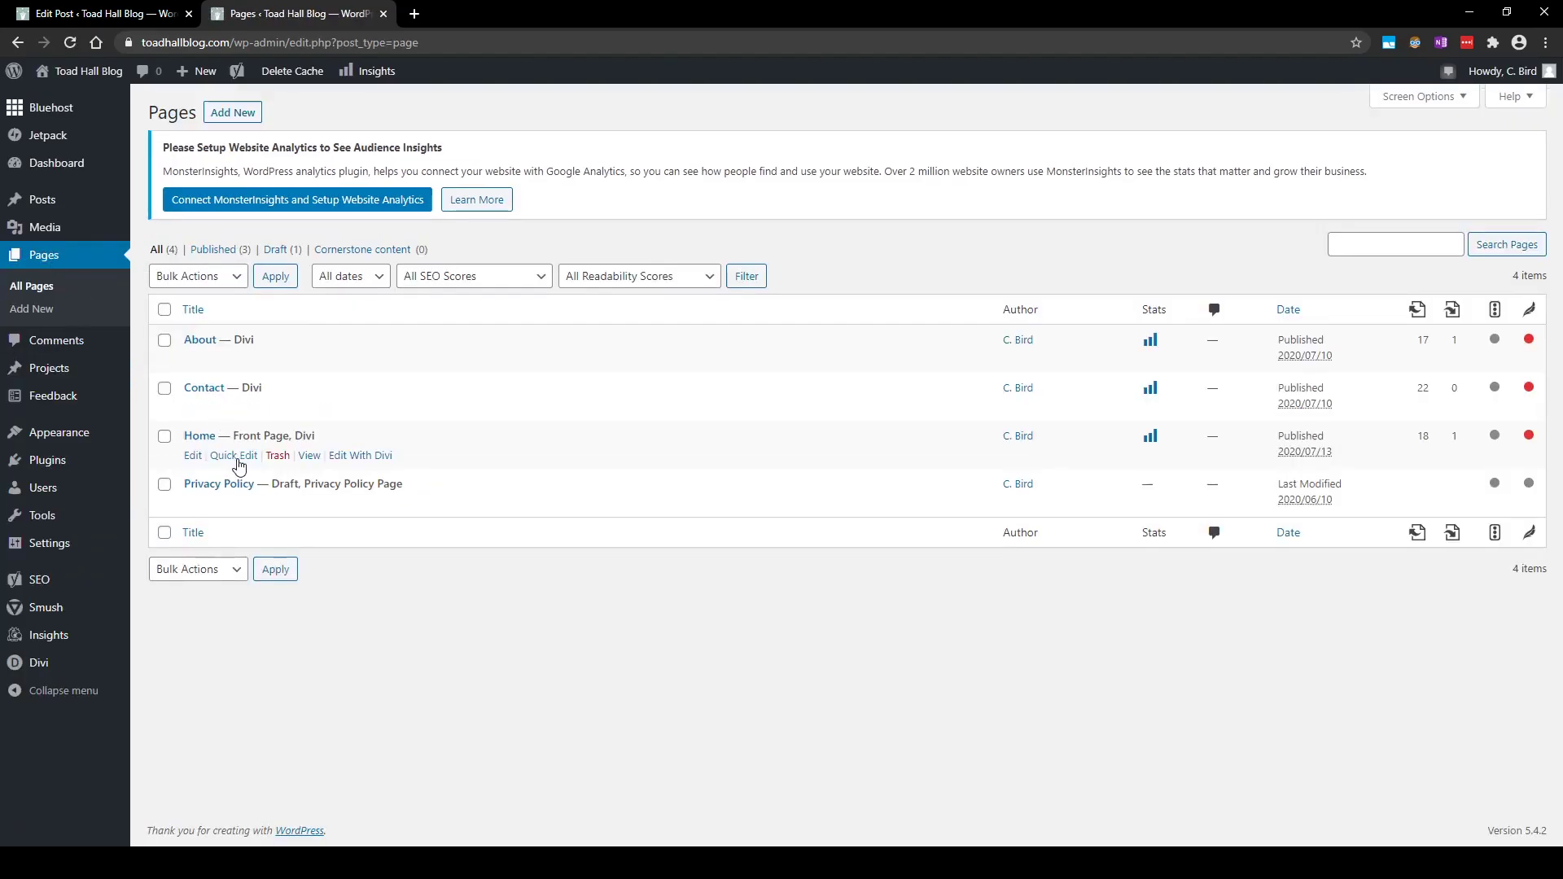
left_click(349, 458)
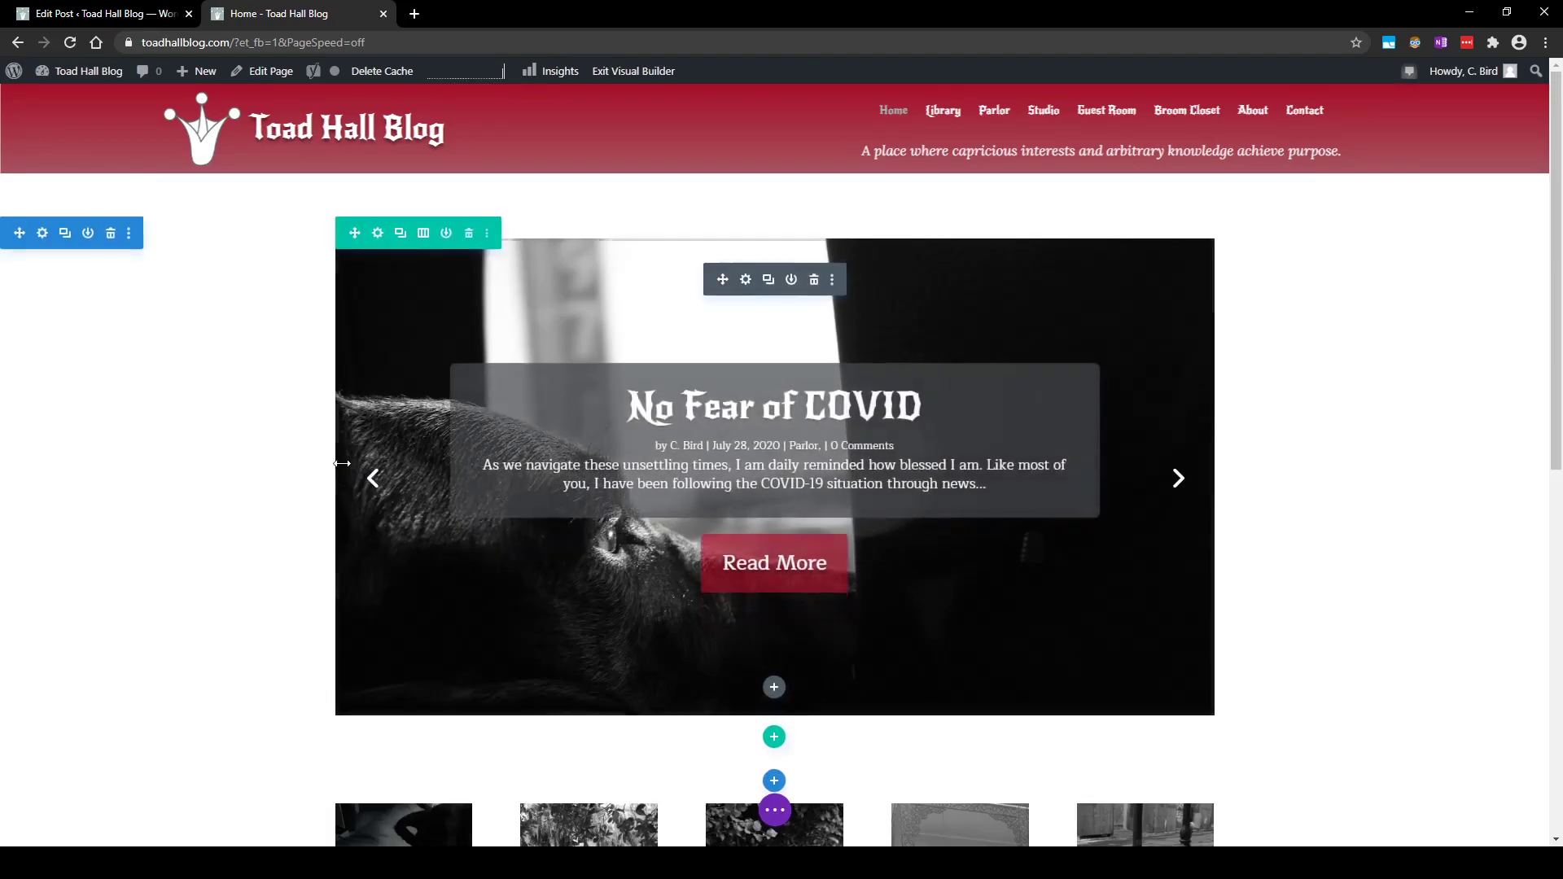
scroll(342, 461, "down", 3)
mouse_move(389, 600)
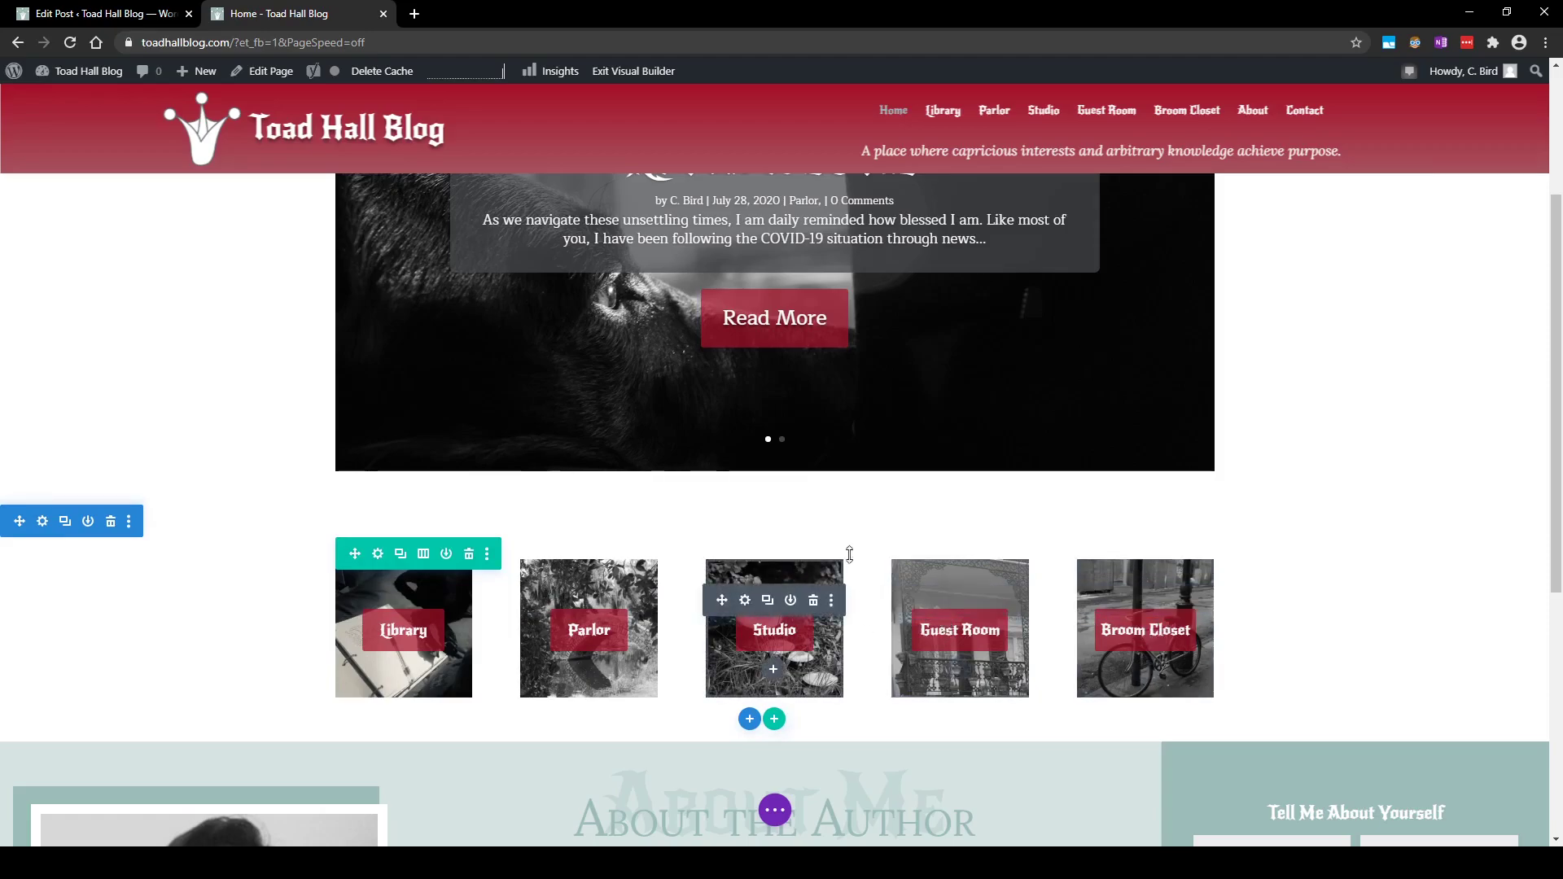
Examine the Studio slider's background image setting and the media library choices, and close the library without choosing an image.
left_click(745, 603)
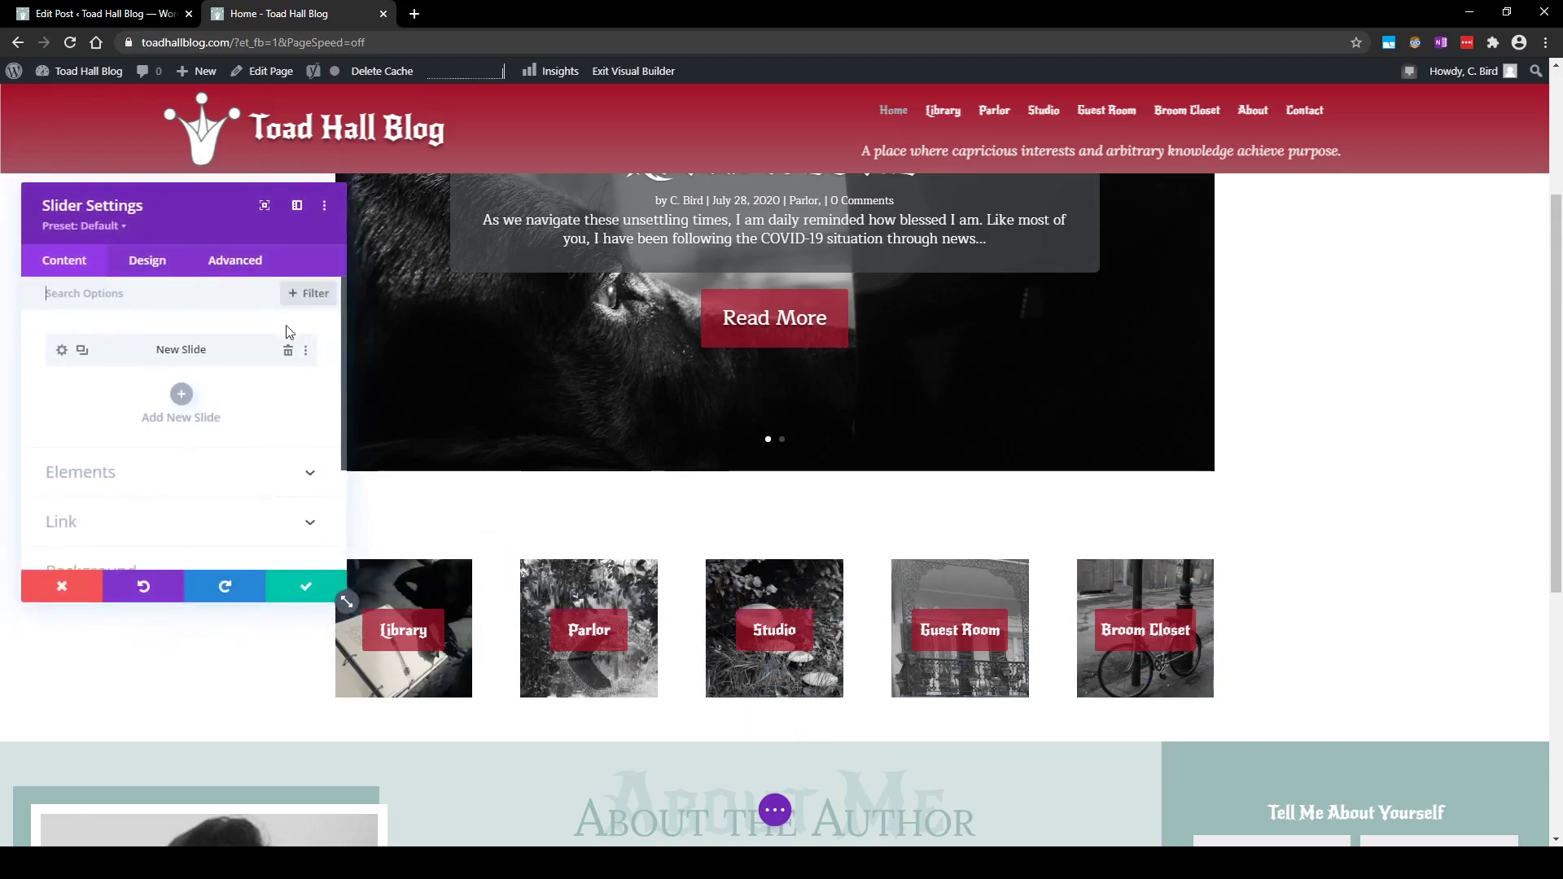
scroll(214, 476, "down", 2)
left_click(124, 499)
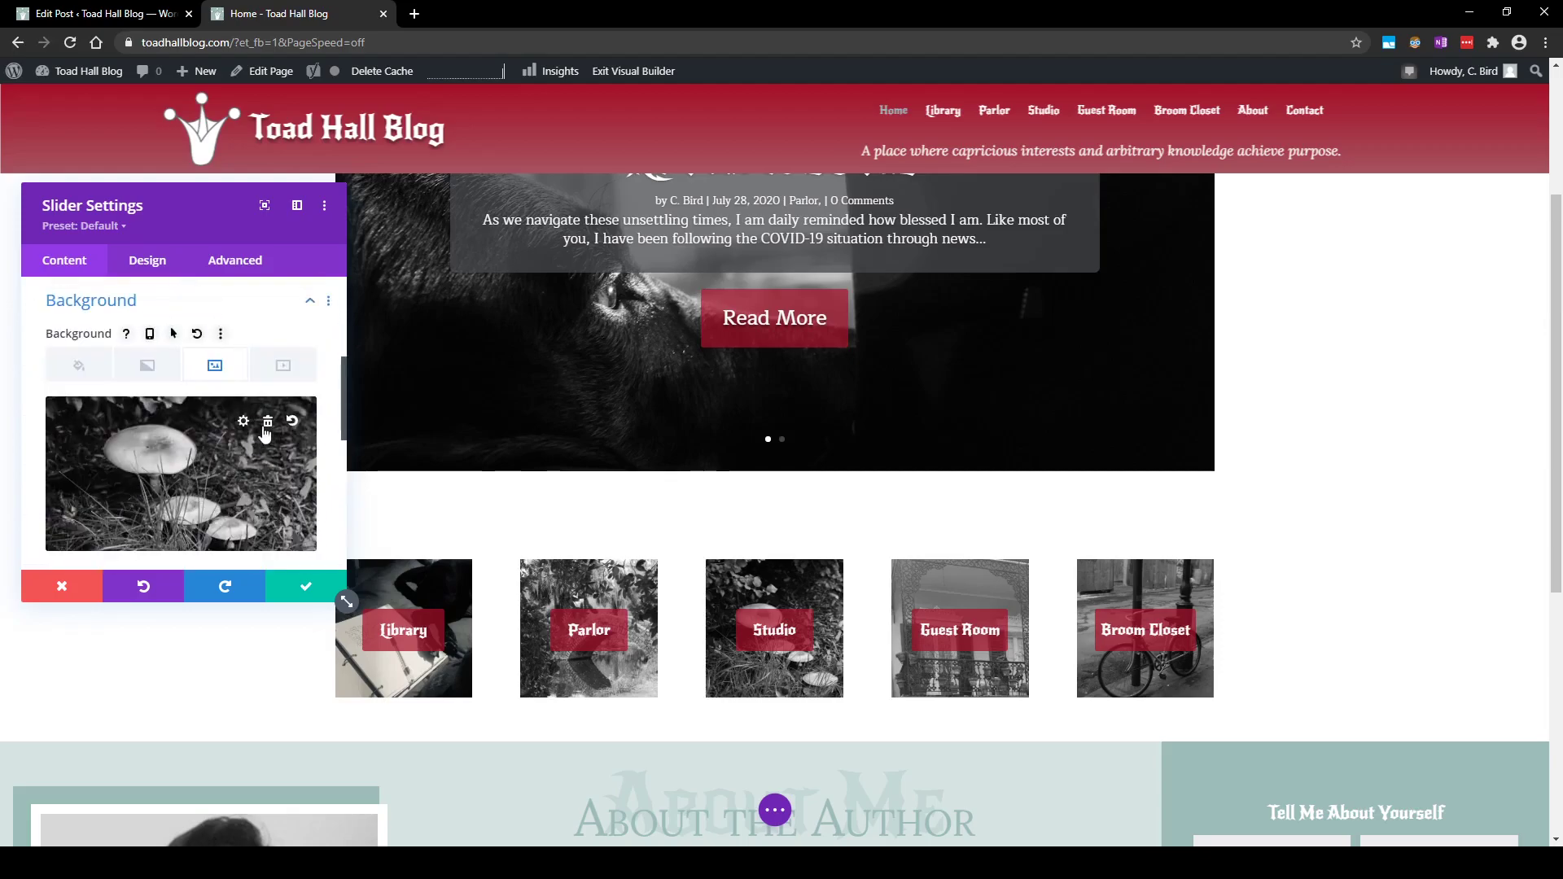
left_click(244, 422)
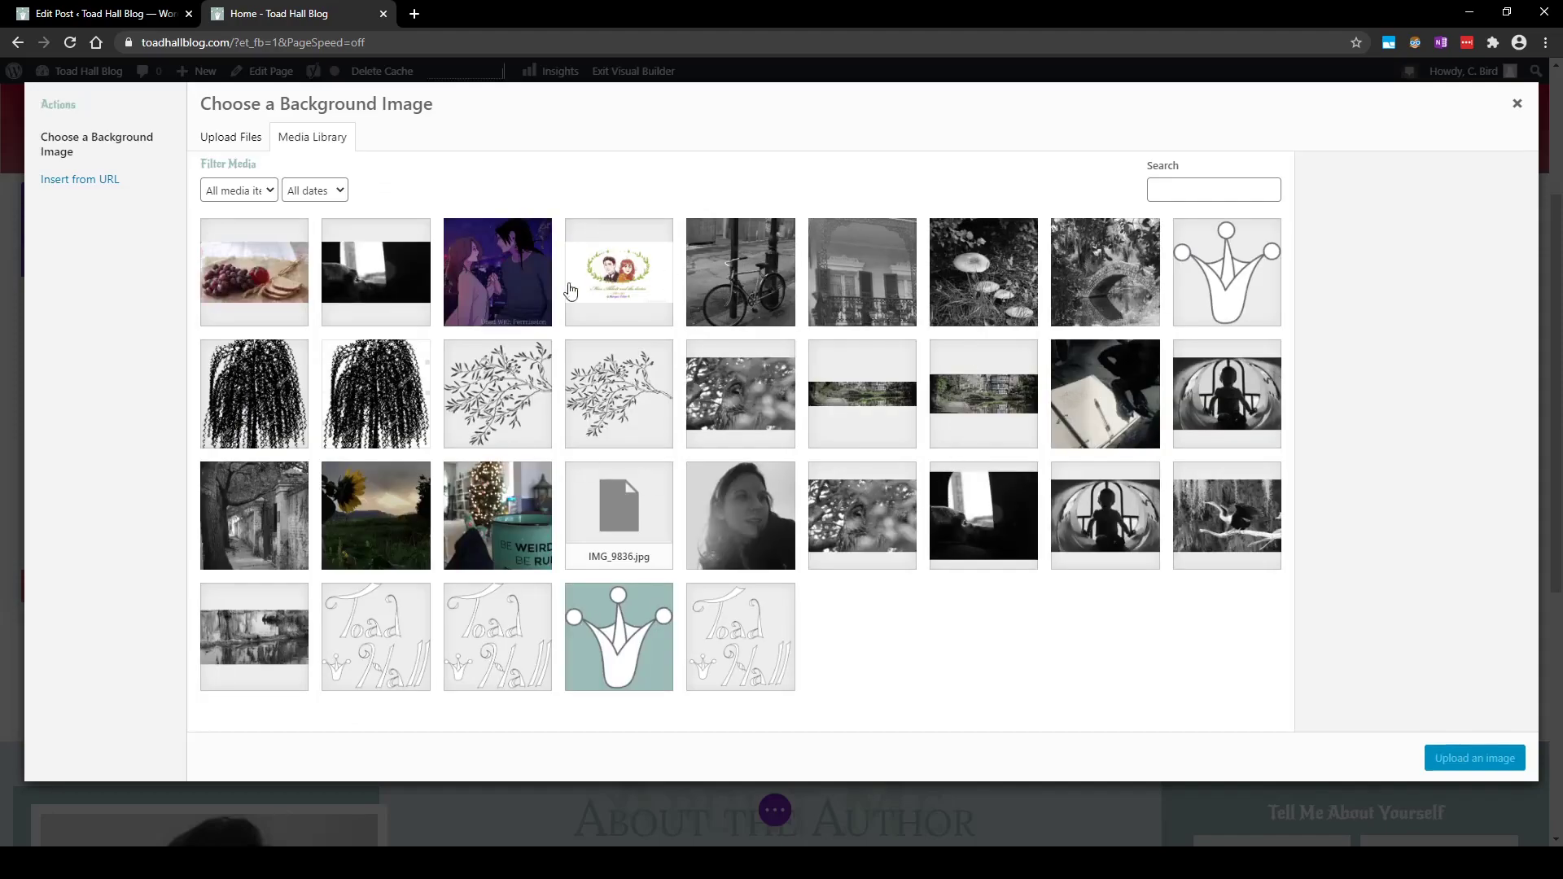
left_click(1516, 105)
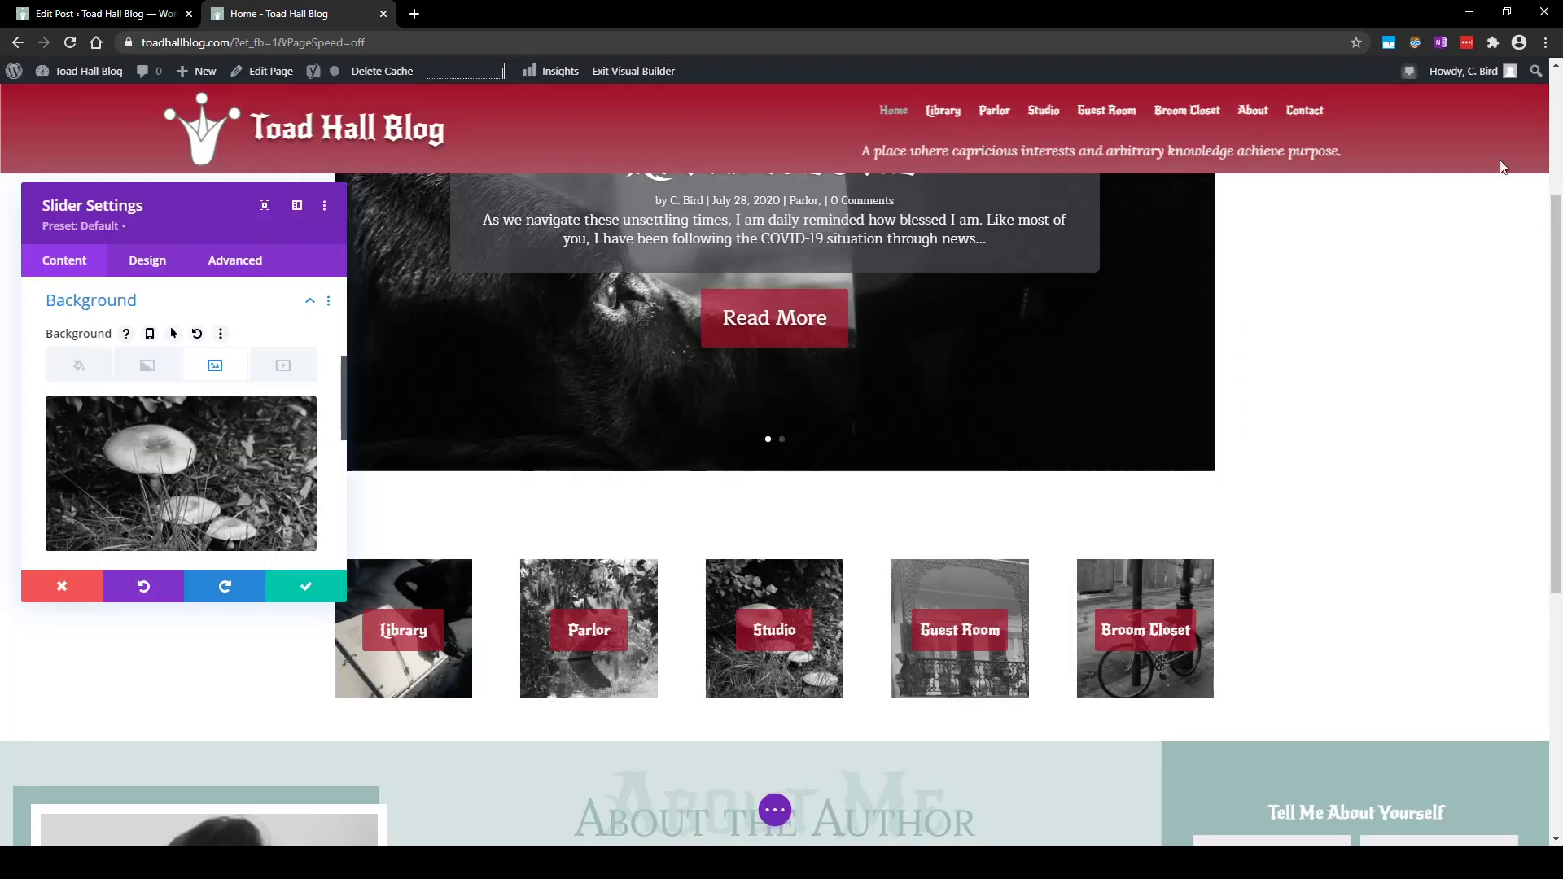
Save the Studio slider's settings and bring up the save option for the Home page.
left_click(301, 585)
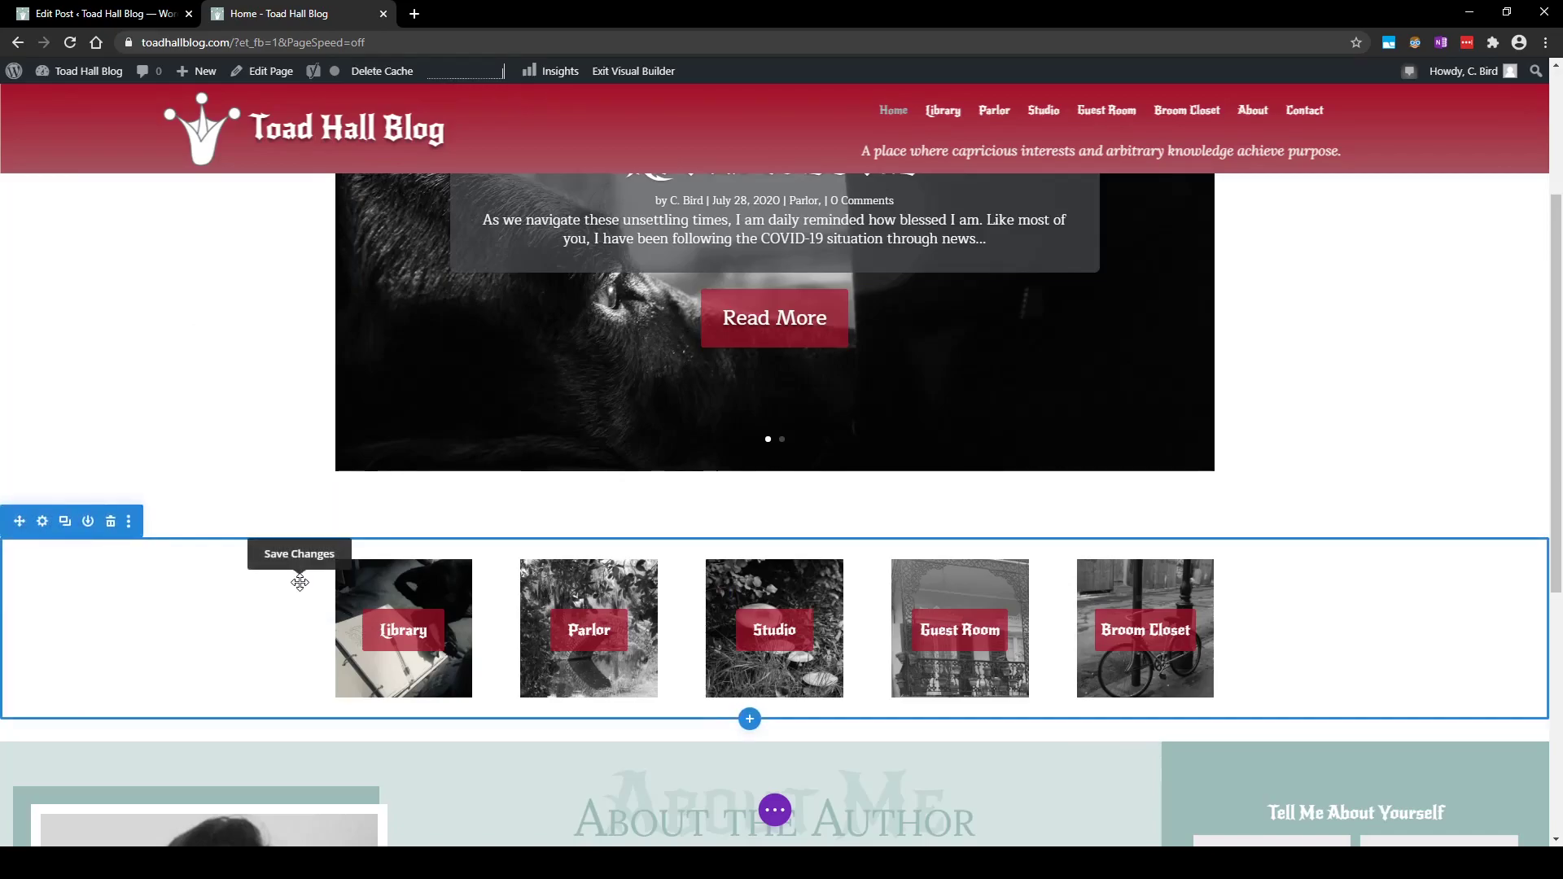
left_click(775, 810)
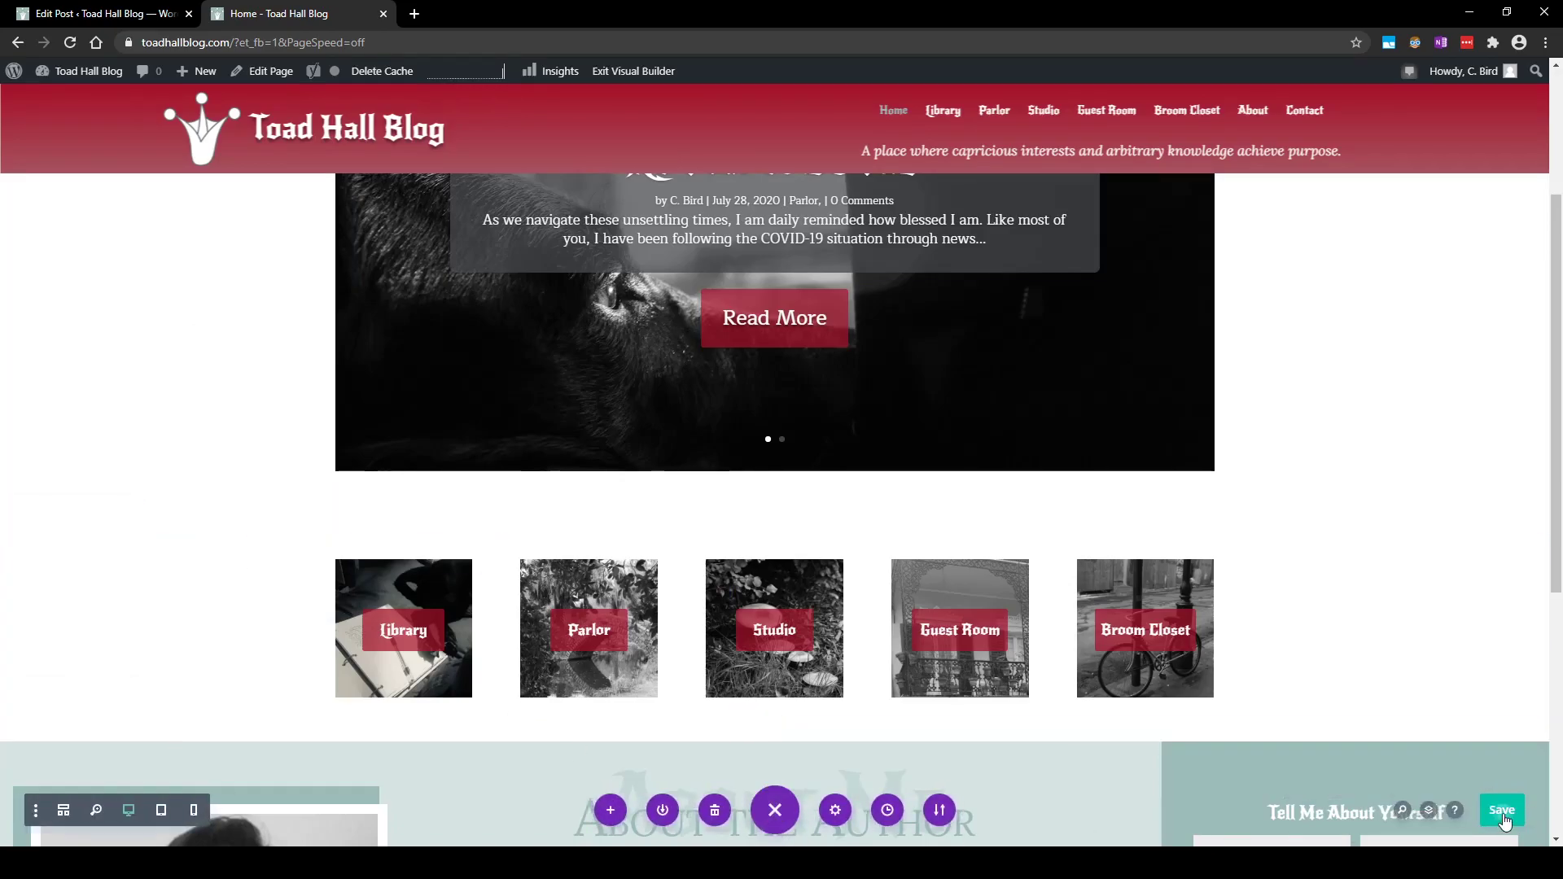